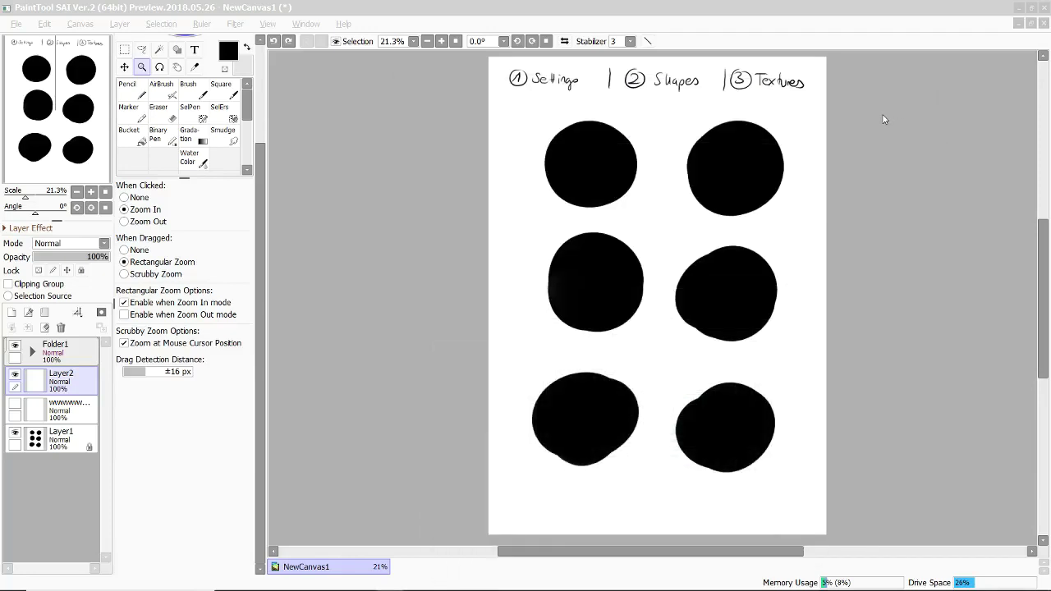
- Set up the Brush tool with a bright magenta colour, the Simple Circle shape and a brush size of 79
{"action": "mouse_move", "coordinate": [259, 317]}
{"action": "left_mouse_down"}
{"action": "mouse_move", "coordinate": [268, 220]}
{"action": "mouse_move", "coordinate": [283, 193]}
{"action": "left_mouse_up"}
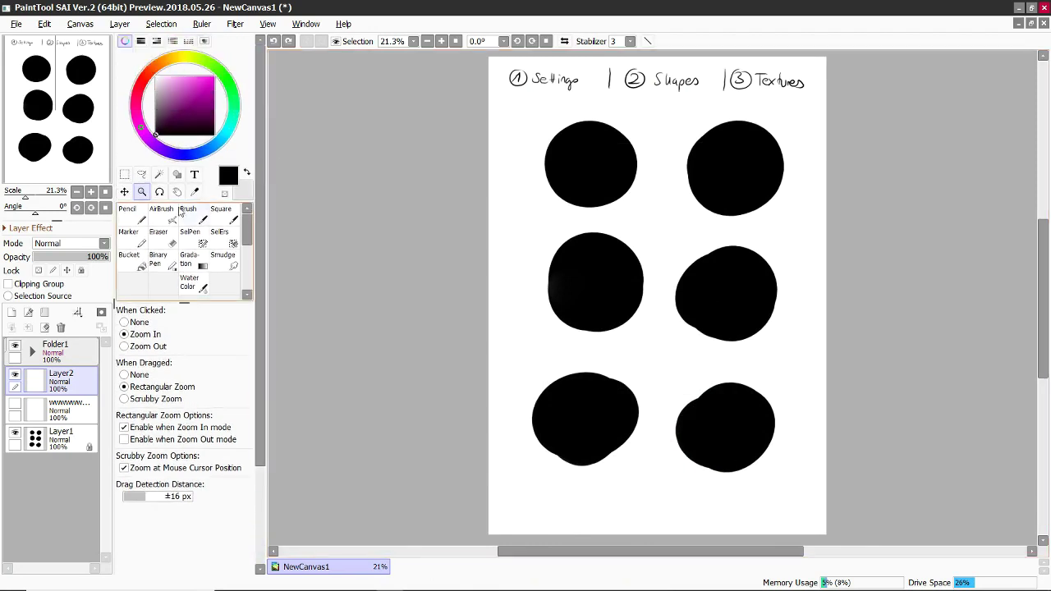
{"action": "left_click", "coordinate": [191, 219]}
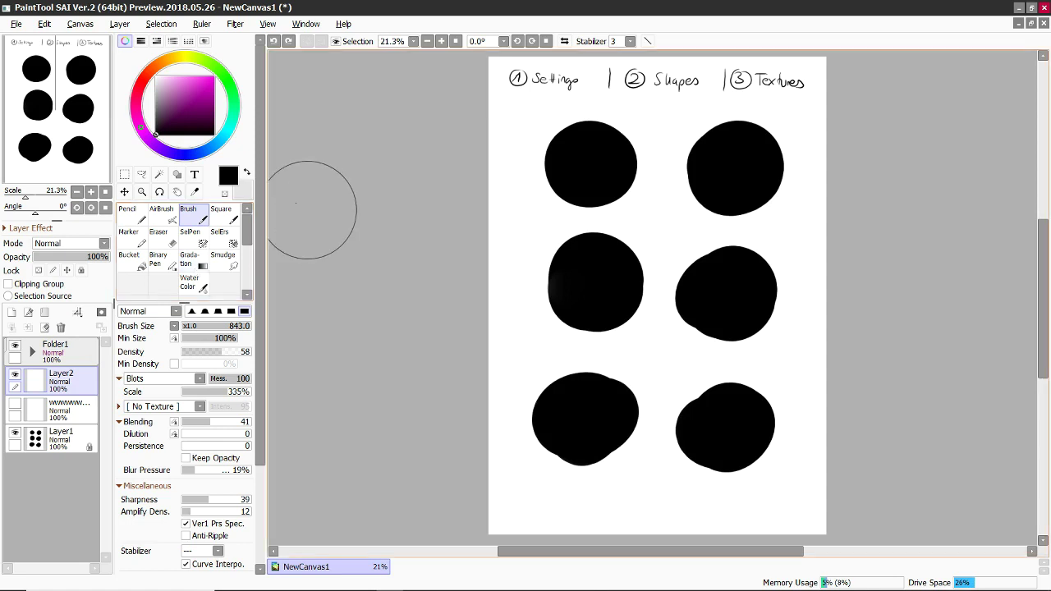
{"action": "left_click", "coordinate": [214, 76]}
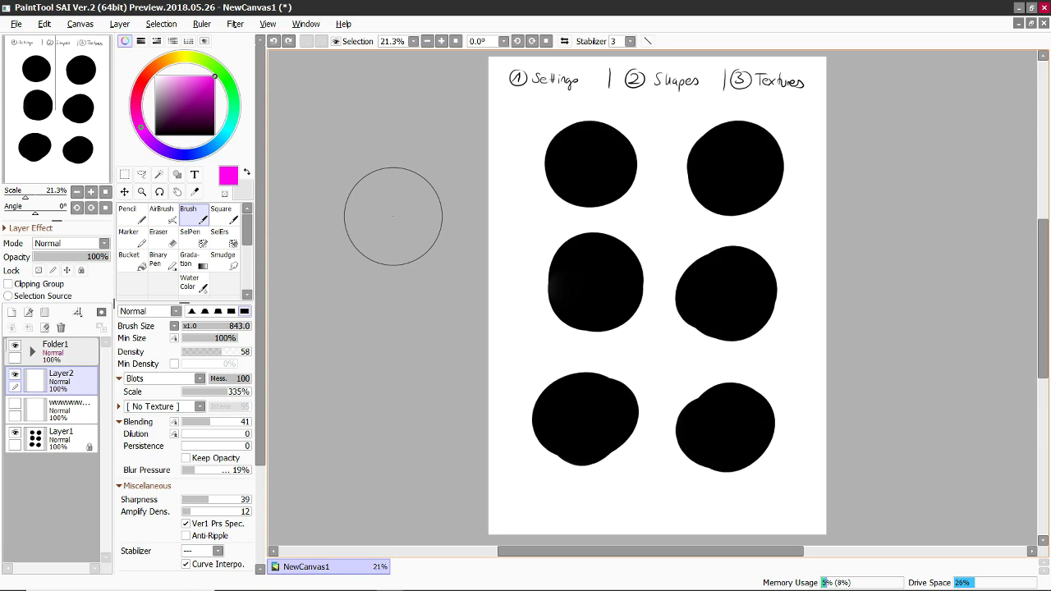
{"action": "left_click_drag", "start_coordinate": [547, 176], "coordinate": [604, 201]}
{"action": "key", "text": "ctrl+z"}
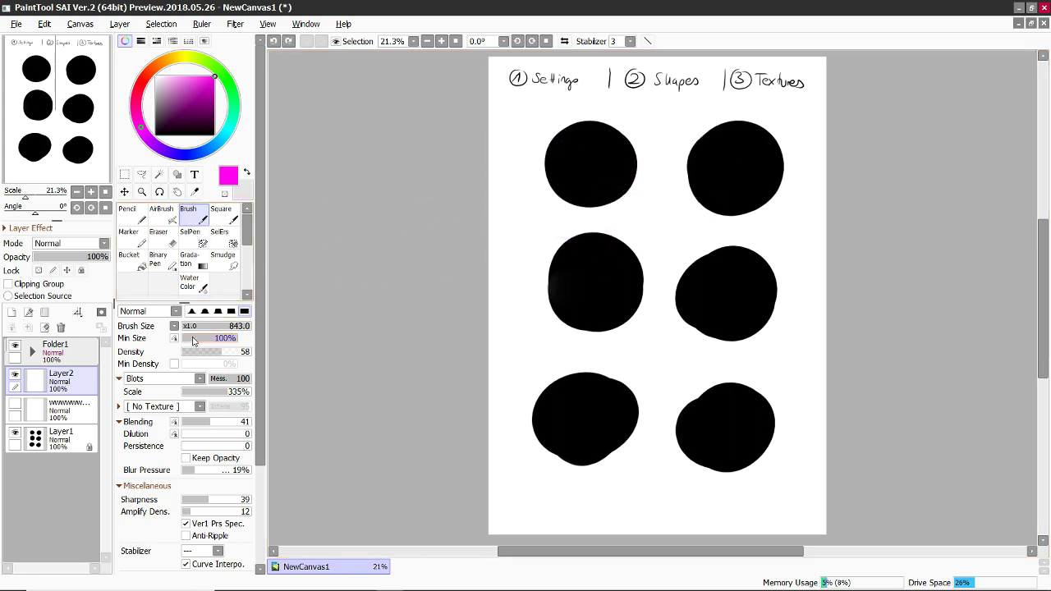
{"action": "left_click", "coordinate": [175, 380]}
{"action": "left_click", "coordinate": [153, 458]}
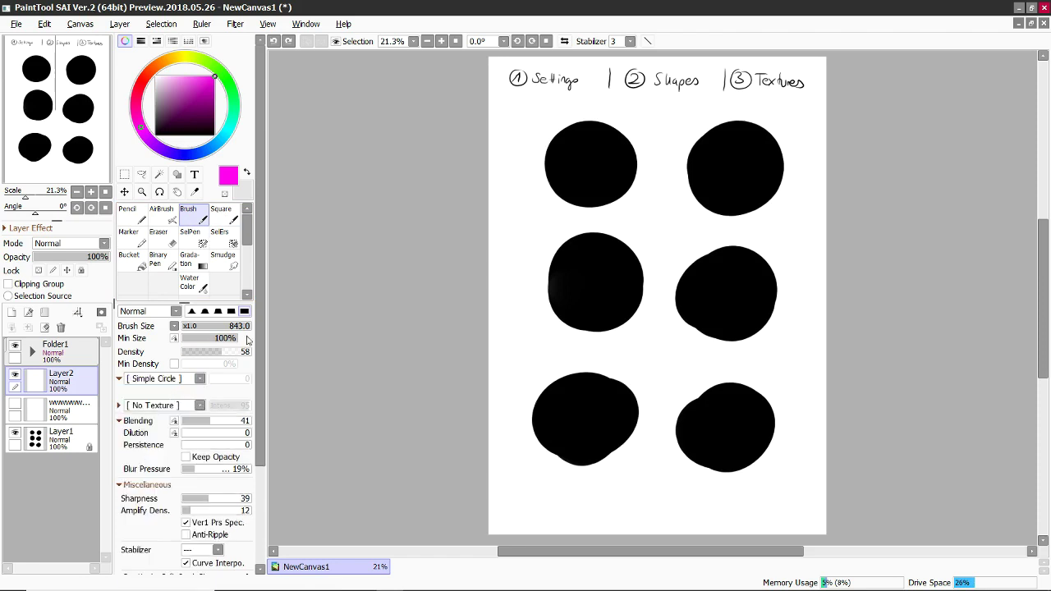
{"action": "left_click_drag", "start_coordinate": [450, 171], "coordinate": [404, 172], "text": "ctrl+alt"}
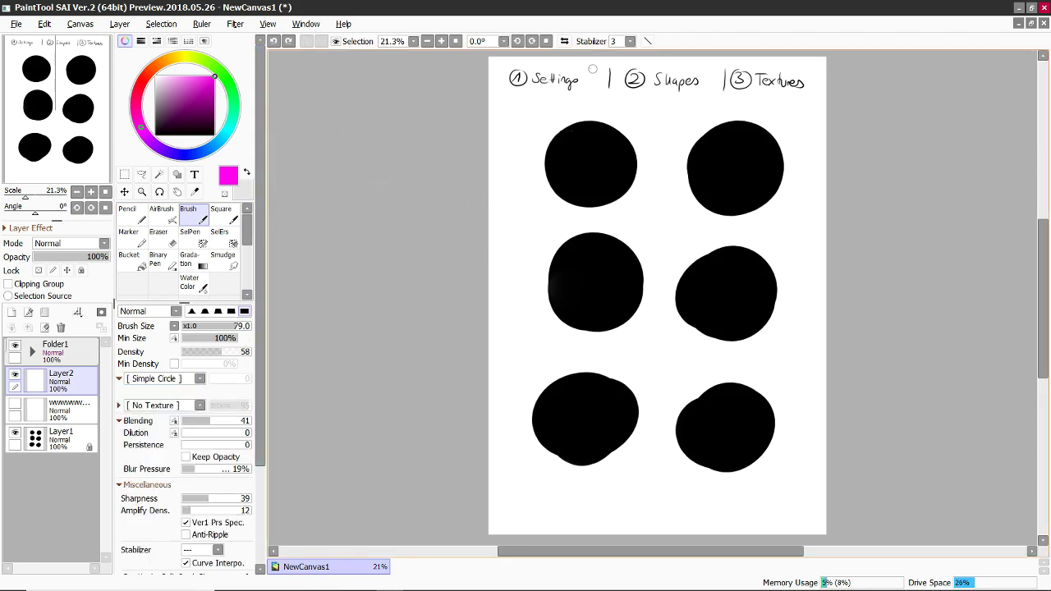
- Circle the Settings, Shapes and Textures headings in magenta and undo the three strokes
{"action": "left_click_drag", "start_coordinate": [575, 62], "coordinate": [588, 76]}
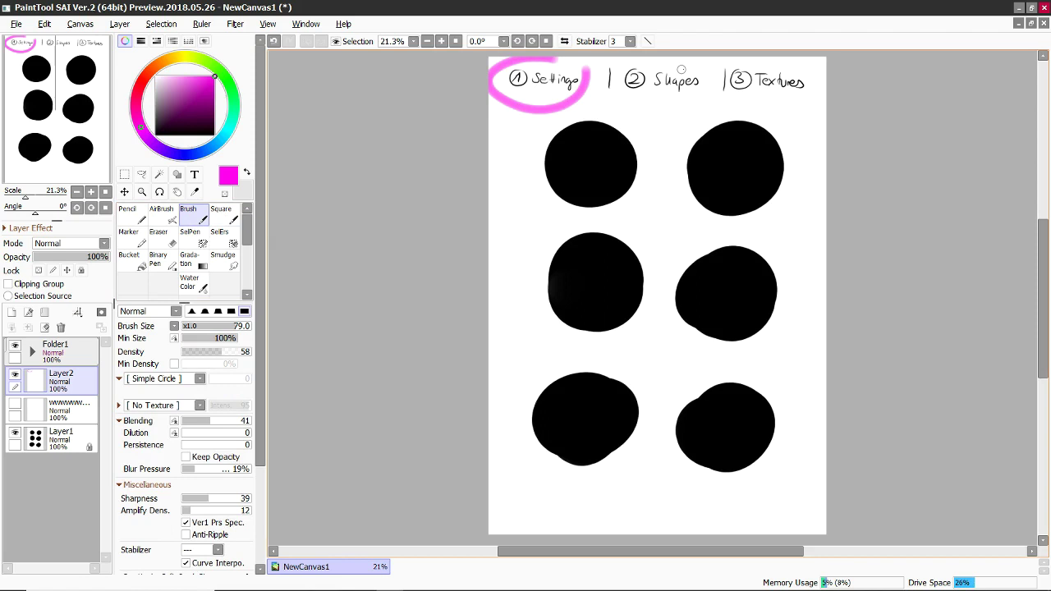
{"action": "left_click_drag", "start_coordinate": [681, 70], "coordinate": [657, 70]}
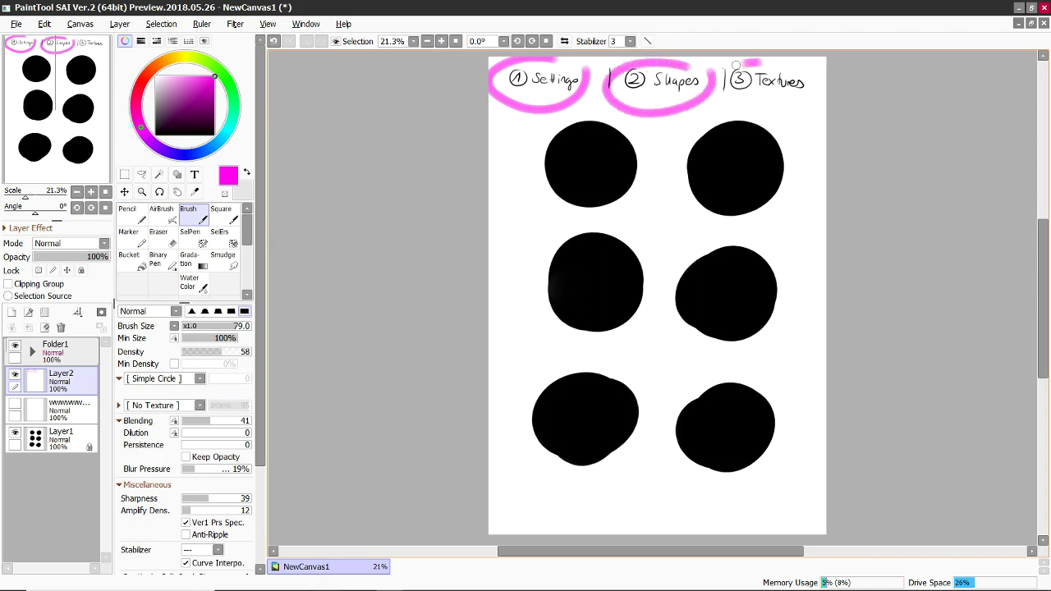
{"action": "mouse_move", "coordinate": [736, 65]}
{"action": "left_mouse_down"}
{"action": "mouse_move", "coordinate": [770, 60]}
{"action": "mouse_move", "coordinate": [809, 80]}
{"action": "left_mouse_up"}
{"action": "key", "text": "ctrl+z"}
{"action": "key", "text": "ctrl+z"}
{"action": "key", "text": "ctrl+z"}
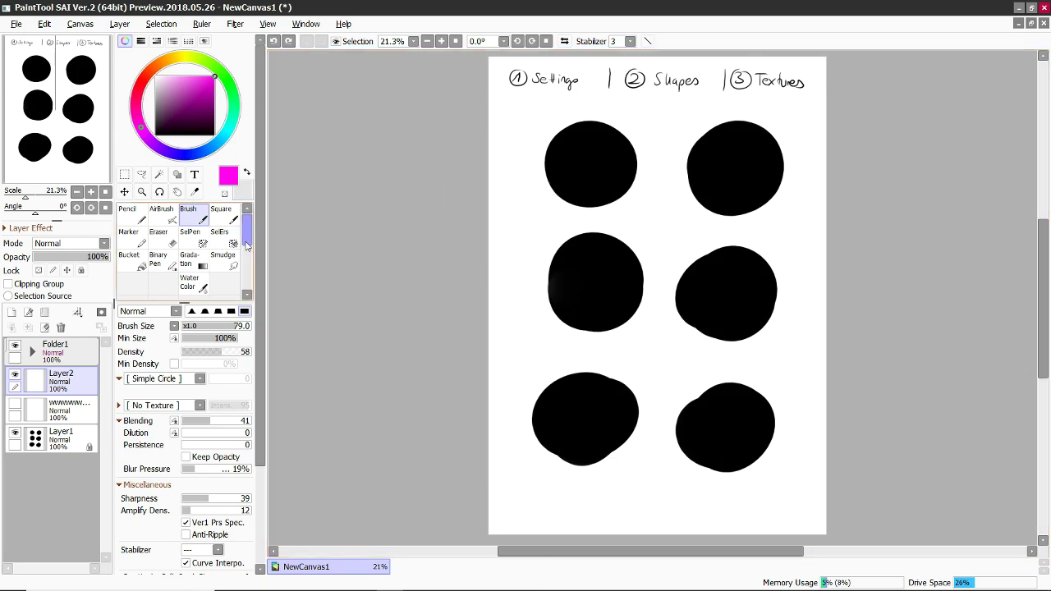
- Examine the settings of the AirBrush, Pencil, Marker, Eraser, Brush, Square, SelErs and SelPen tools
{"action": "mouse_move", "coordinate": [247, 238]}
{"action": "left_mouse_down"}
{"action": "mouse_move", "coordinate": [249, 284]}
{"action": "mouse_move", "coordinate": [251, 224]}
{"action": "left_mouse_up"}
{"action": "scroll", "coordinate": [247, 239], "scroll_direction": "up", "scroll_amount": 2}
{"action": "left_click", "coordinate": [167, 216]}
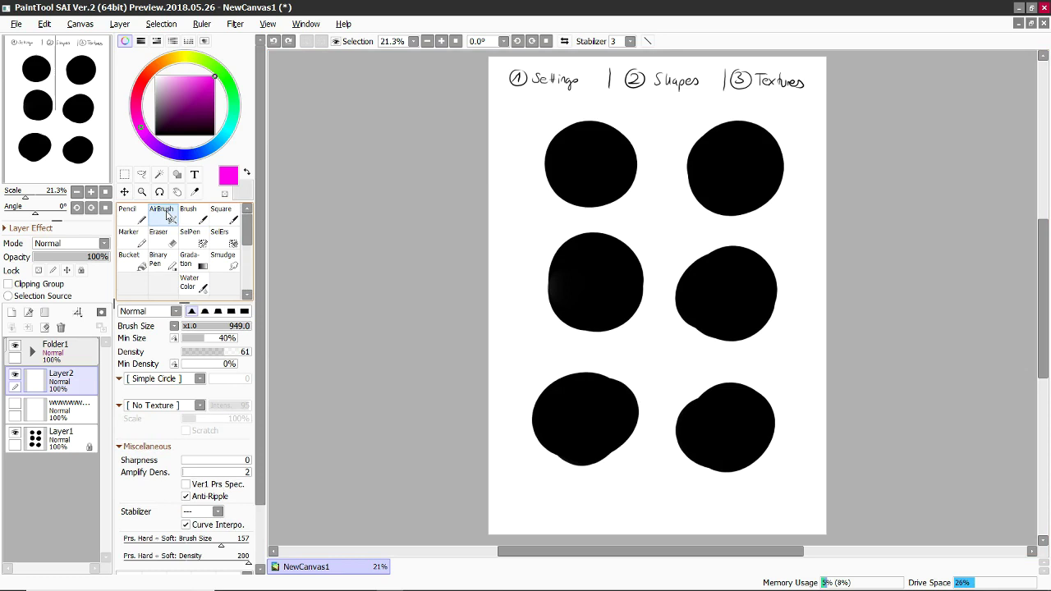
{"action": "left_click", "coordinate": [135, 215]}
{"action": "left_click", "coordinate": [135, 237]}
{"action": "left_click", "coordinate": [162, 237]}
{"action": "left_click", "coordinate": [190, 218]}
{"action": "left_click", "coordinate": [224, 222]}
{"action": "left_click", "coordinate": [222, 235]}
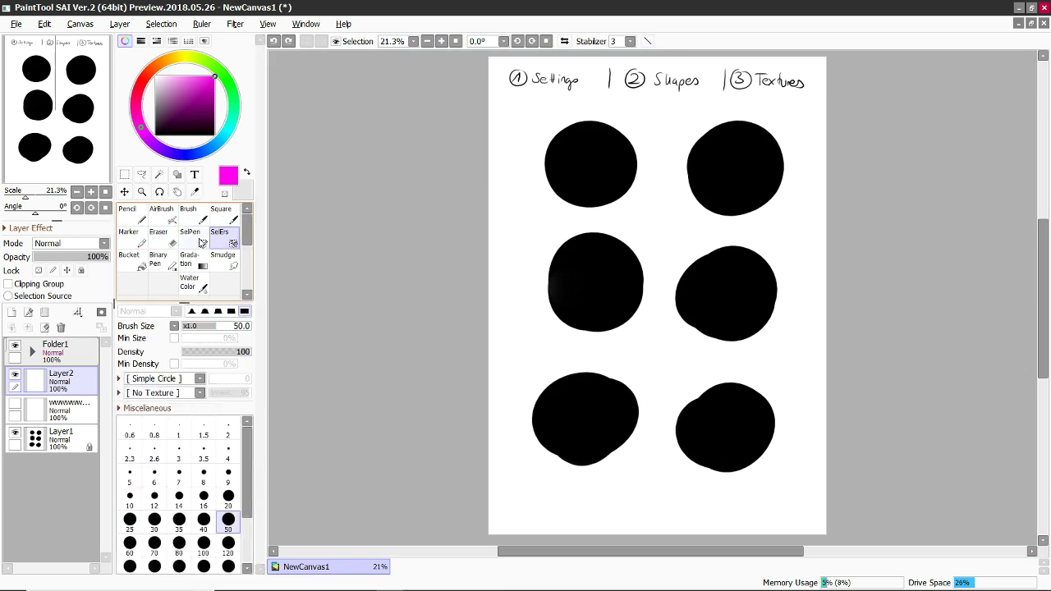
{"action": "left_click", "coordinate": [198, 238]}
- Create a SelErs tool in an empty slot of the brush grid and delete it again
{"action": "scroll", "coordinate": [198, 240], "scroll_direction": "down", "scroll_amount": 5}
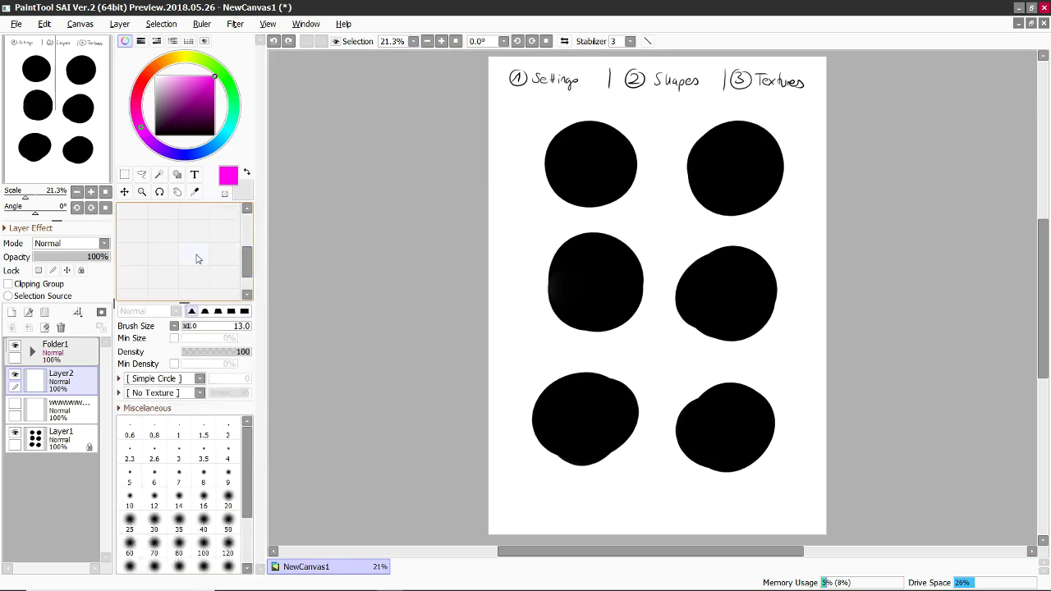
{"action": "right_click", "coordinate": [197, 259]}
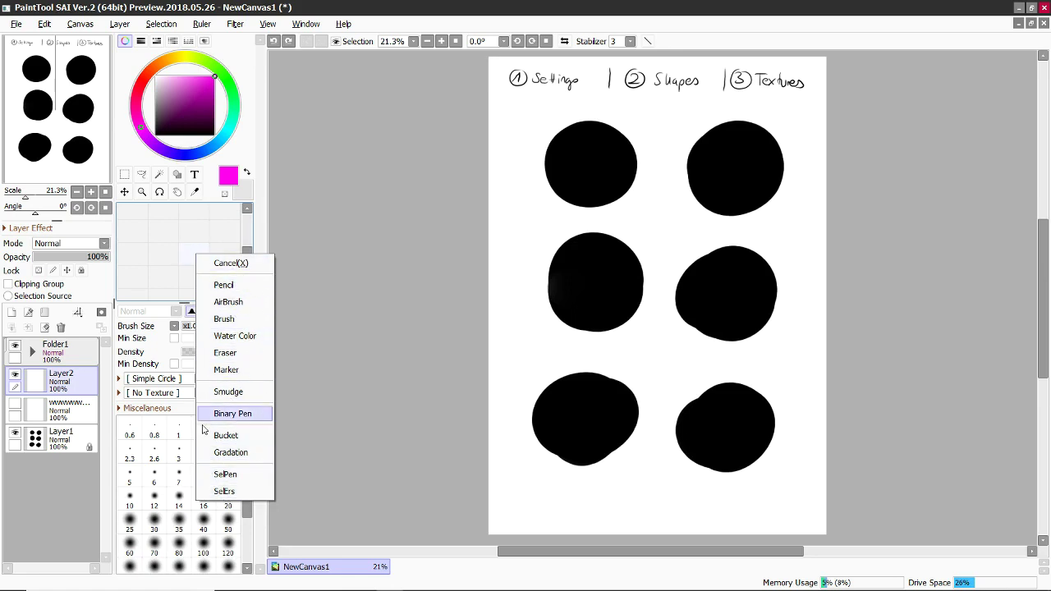
{"action": "left_click", "coordinate": [225, 490]}
{"action": "right_click", "coordinate": [197, 257]}
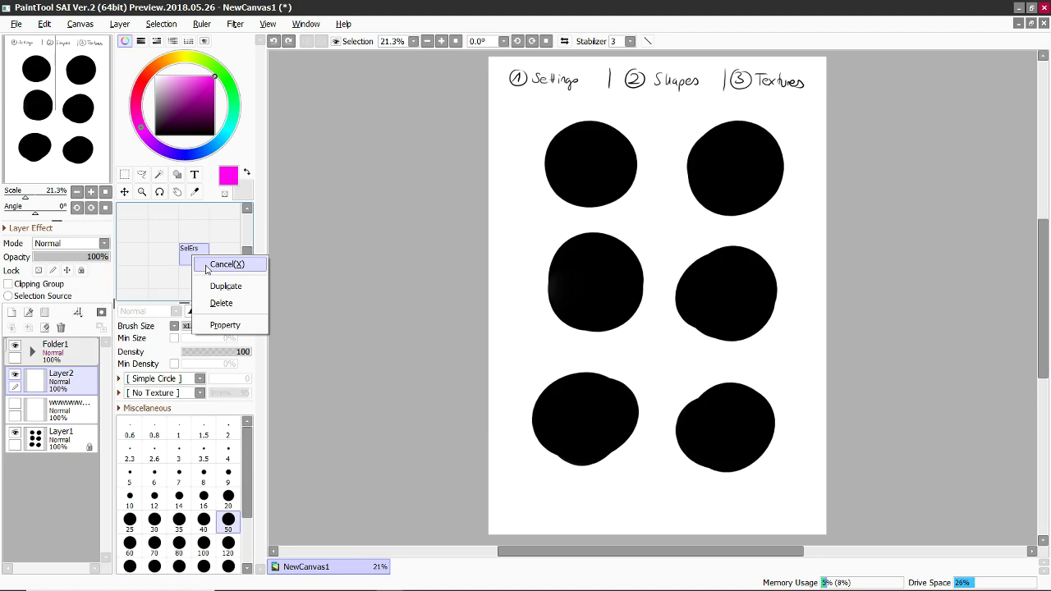
{"action": "left_click", "coordinate": [219, 287]}
{"action": "key", "text": "Return"}
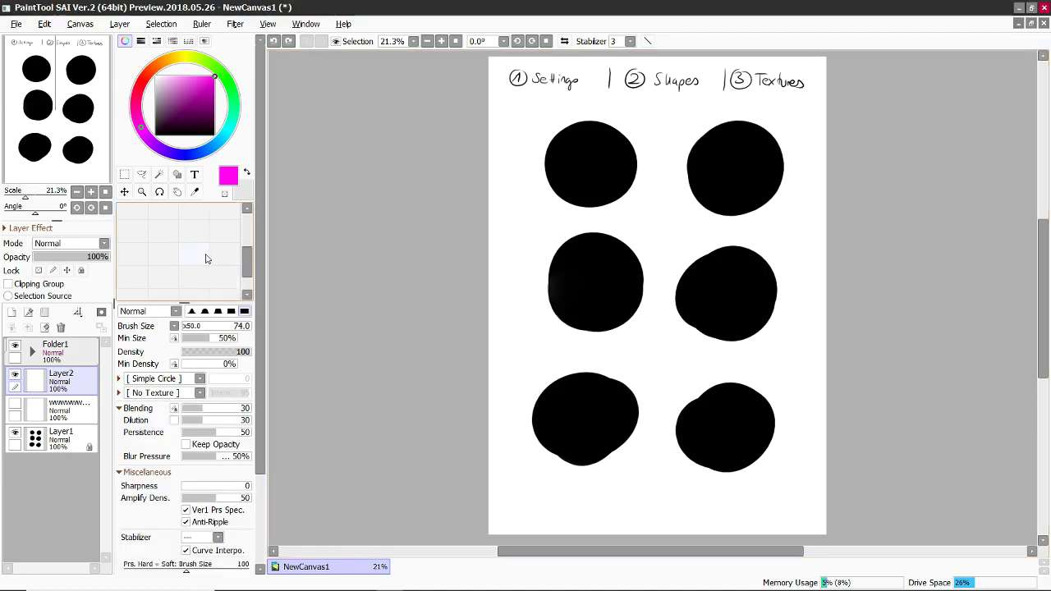
- Create a SelPen tool in an empty slot, test it on the canvas, clear the selection and delete the tool
{"action": "left_click", "coordinate": [208, 258]}
{"action": "left_click", "coordinate": [238, 473]}
{"action": "mouse_move", "coordinate": [576, 238]}
{"action": "left_mouse_down"}
{"action": "mouse_move", "coordinate": [545, 251]}
{"action": "mouse_move", "coordinate": [522, 345]}
{"action": "left_mouse_up"}
{"action": "key", "text": "ctrl+d"}
{"action": "right_click", "coordinate": [195, 253]}
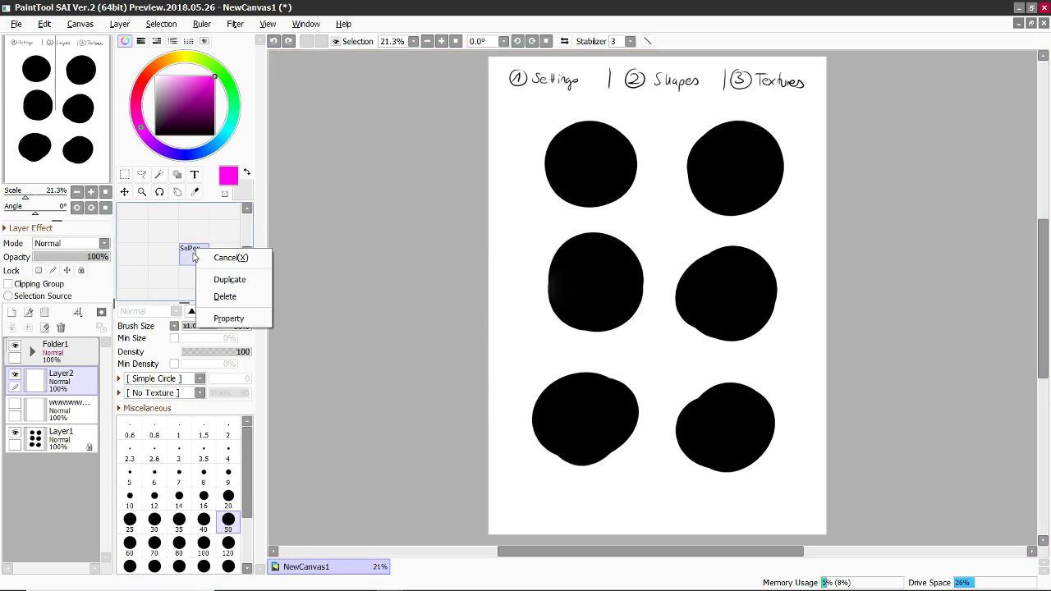
{"action": "left_click", "coordinate": [223, 297]}
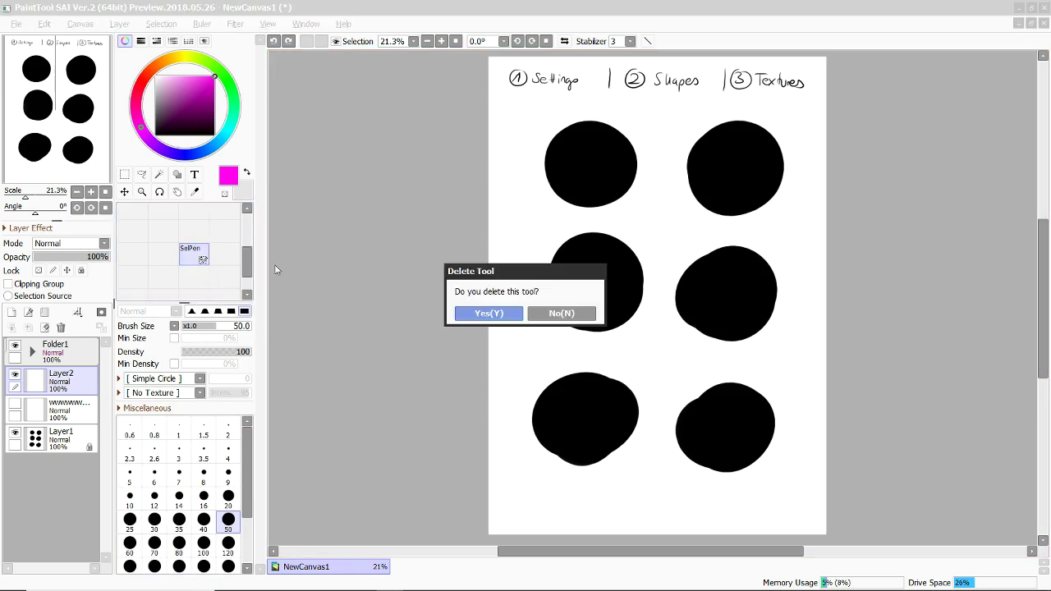
{"action": "left_click", "coordinate": [468, 311]}
- Review the tool types available for an empty slot and compare the AirBrush, Brush and Marker settings
{"action": "left_click", "coordinate": [224, 265]}
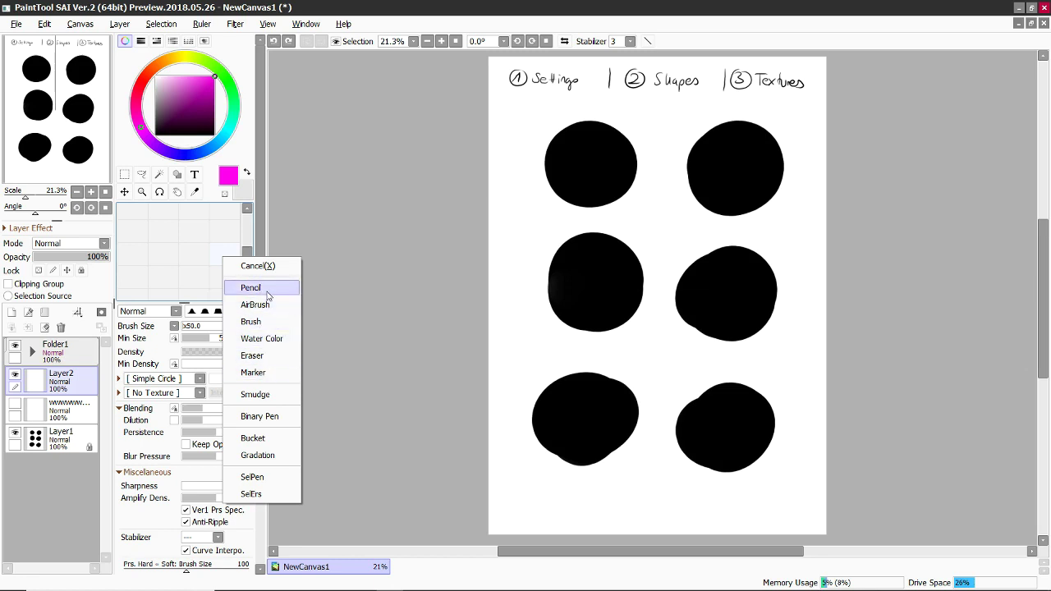
{"action": "left_click", "coordinate": [206, 258]}
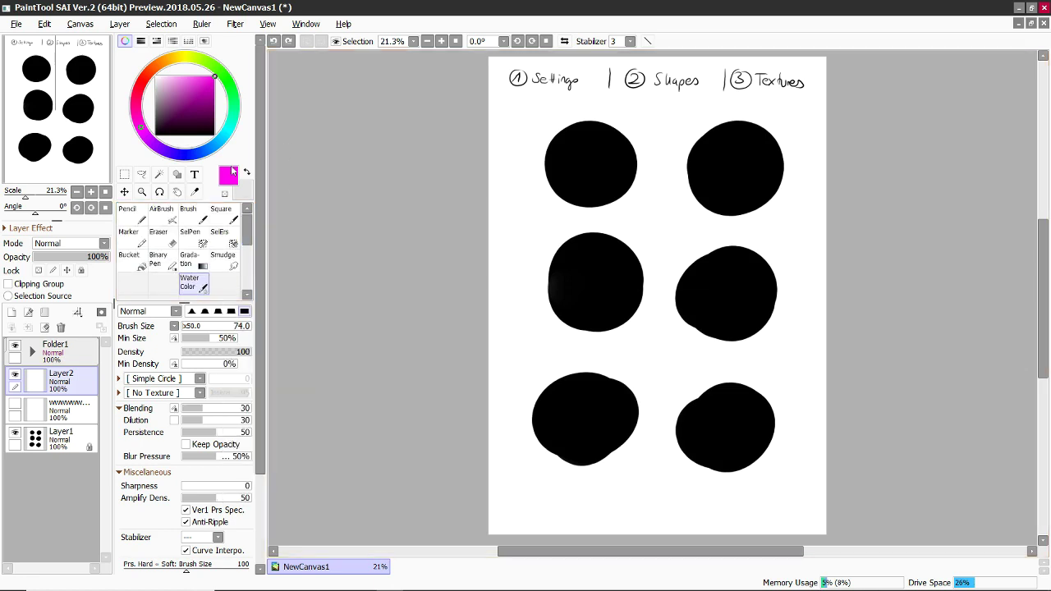
{"action": "left_click", "coordinate": [169, 221]}
{"action": "left_click", "coordinate": [191, 216]}
{"action": "left_click", "coordinate": [135, 235]}
{"action": "left_click", "coordinate": [162, 220]}
{"action": "left_click", "coordinate": [191, 216]}
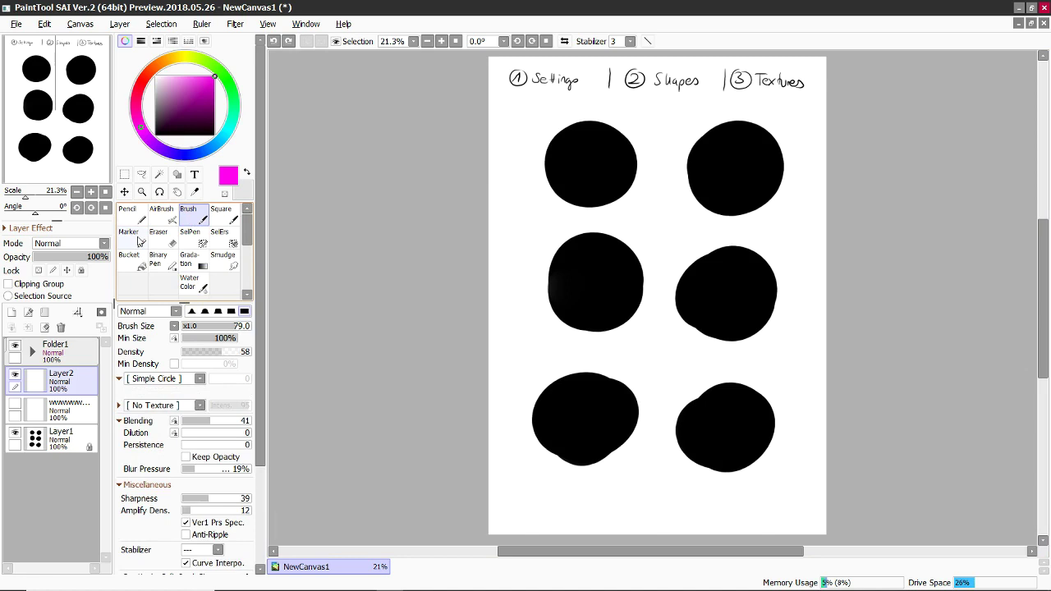
{"action": "left_click", "coordinate": [139, 236]}
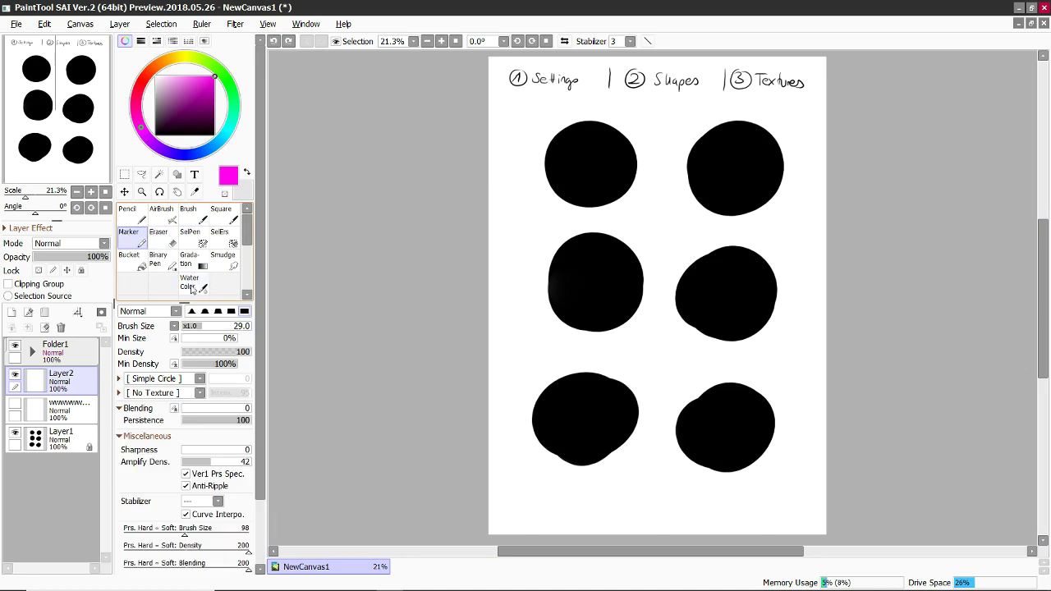
- Paint a soft magenta diagonal band across the upper-left black circle on Layer1 with the AirBrush at size 326
{"action": "left_click", "coordinate": [165, 215]}
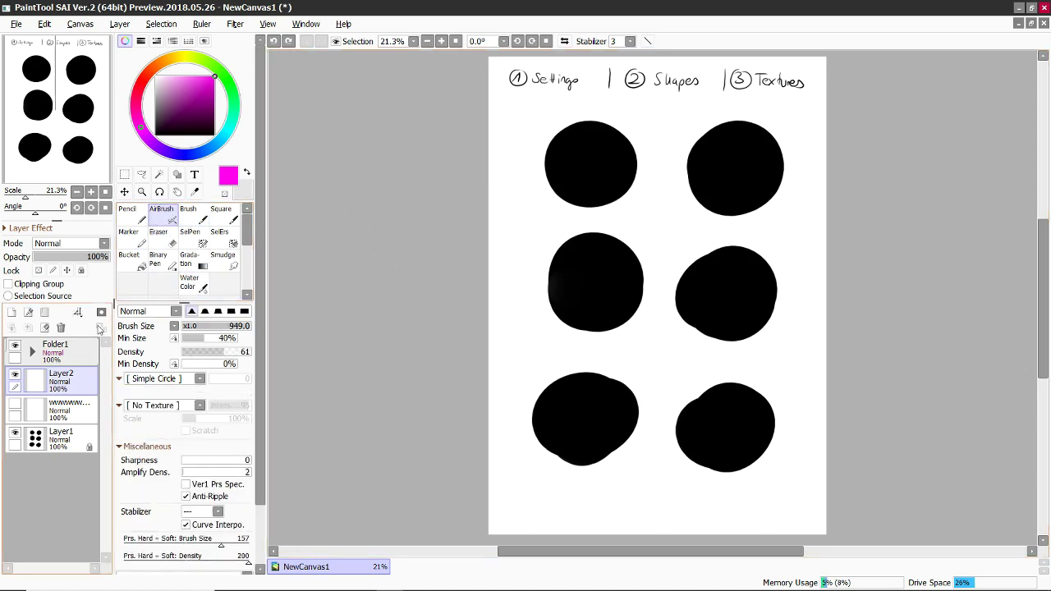
{"action": "left_click", "coordinate": [65, 448]}
{"action": "mouse_move", "coordinate": [570, 148]}
{"action": "left_mouse_down"}
{"action": "mouse_move", "coordinate": [529, 117]}
{"action": "mouse_move", "coordinate": [687, 219]}
{"action": "left_mouse_up"}
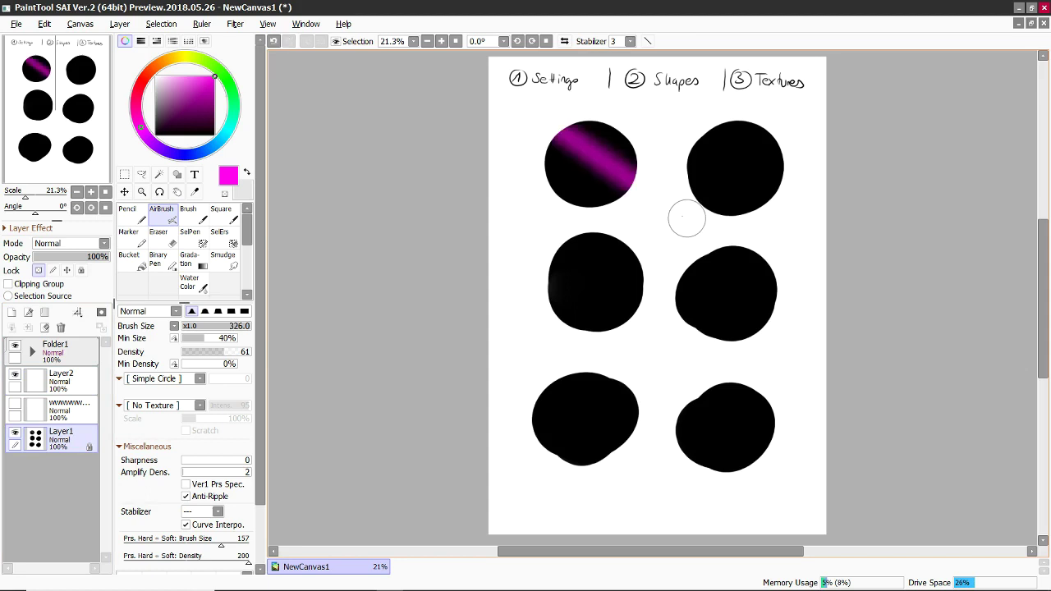
{"action": "left_click_drag", "start_coordinate": [557, 130], "coordinate": [691, 238]}
{"action": "left_click_drag", "start_coordinate": [535, 111], "coordinate": [688, 236]}
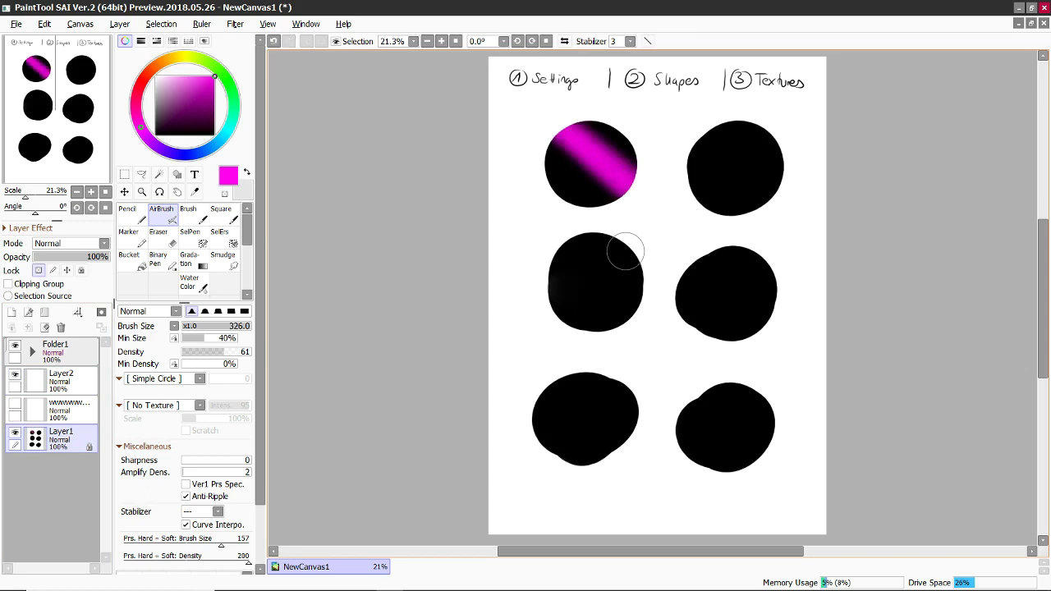
- Paint a hard-edged magenta diagonal stripe across the upper-right circle using the Marker at size 176 with Persistence 0
{"action": "left_click", "coordinate": [140, 243]}
{"action": "key", "text": "bracketleft"}
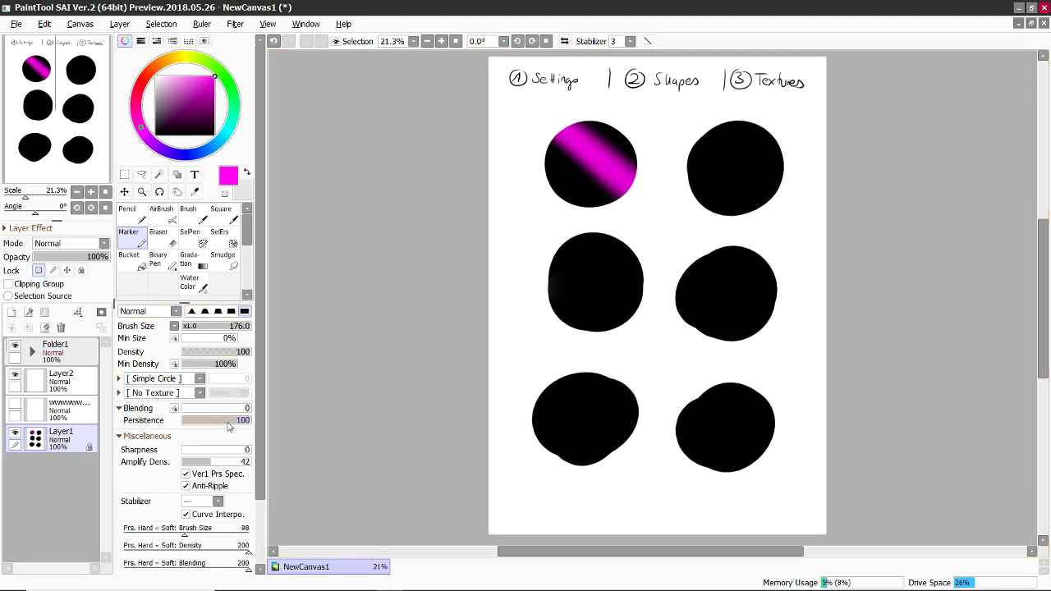
{"action": "left_click_drag", "start_coordinate": [193, 422], "coordinate": [179, 422]}
{"action": "left_click_drag", "start_coordinate": [772, 131], "coordinate": [558, 333]}
{"action": "key", "text": "ctrl+z"}
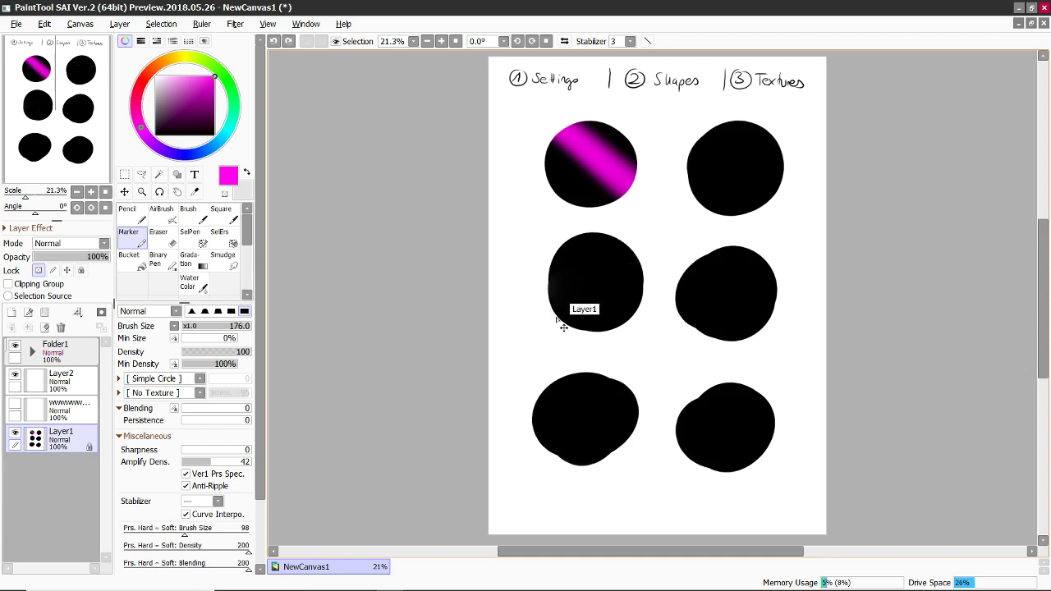
{"action": "left_click_drag", "start_coordinate": [772, 138], "coordinate": [696, 190]}
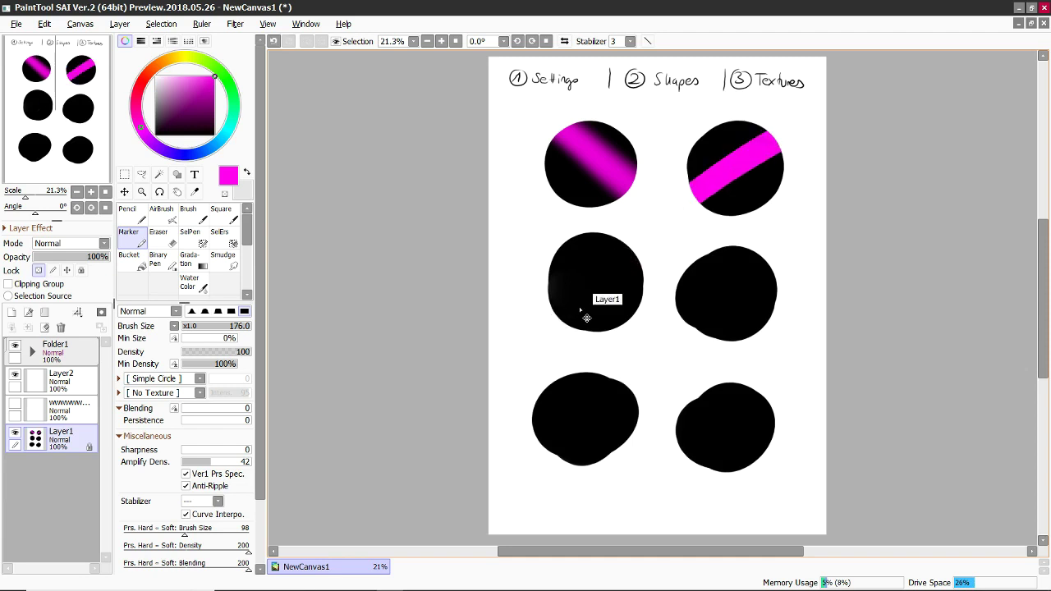
{"action": "key", "text": "ctrl+z"}
{"action": "left_click_drag", "start_coordinate": [798, 121], "coordinate": [632, 271]}
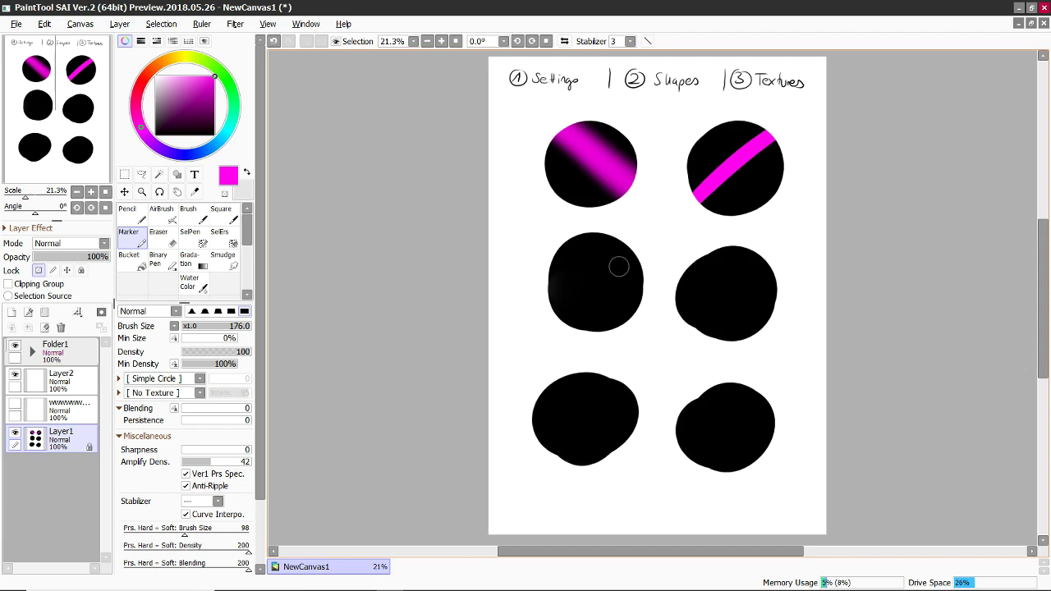
- Blend magenta into the lower-left part of the middle-left circle with the Brush, reducing its size from 963 to 616
{"action": "left_click", "coordinate": [196, 220]}
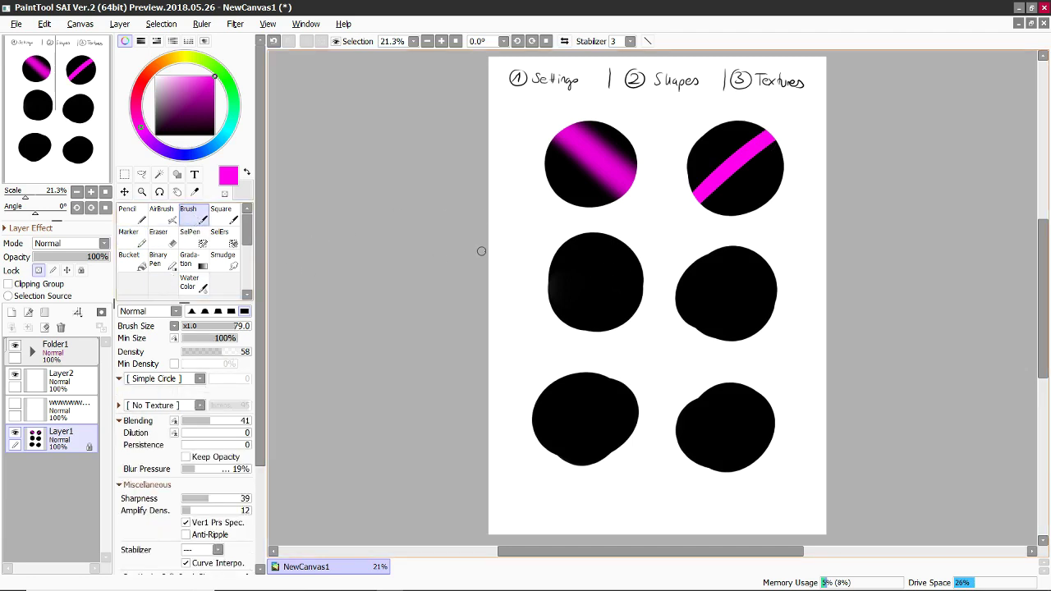
{"action": "key", "text": "bracketright"}
{"action": "left_click_drag", "start_coordinate": [505, 272], "coordinate": [582, 324]}
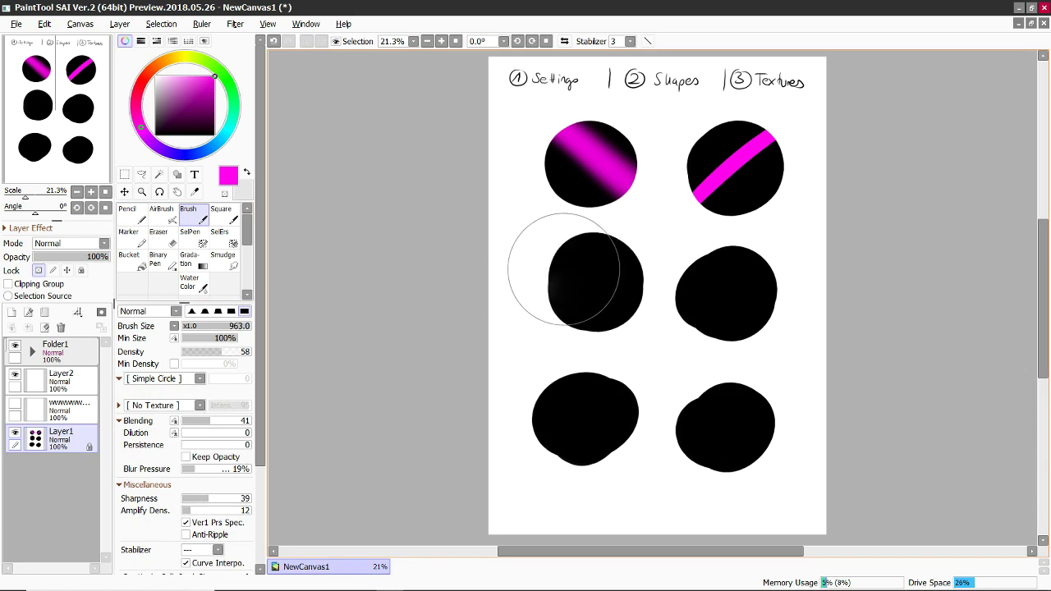
{"action": "mouse_move", "coordinate": [565, 272]}
{"action": "left_mouse_down"}
{"action": "mouse_move", "coordinate": [554, 317]}
{"action": "mouse_move", "coordinate": [589, 333]}
{"action": "mouse_move", "coordinate": [545, 307]}
{"action": "mouse_move", "coordinate": [639, 326]}
{"action": "mouse_move", "coordinate": [593, 281]}
{"action": "mouse_move", "coordinate": [517, 277]}
{"action": "mouse_move", "coordinate": [573, 334]}
{"action": "left_mouse_up"}
{"action": "key", "text": "ctrl+z"}
{"action": "key", "text": "bracketleft"}
{"action": "key", "text": "bracketleft"}
{"action": "key", "text": "ctrl+z"}
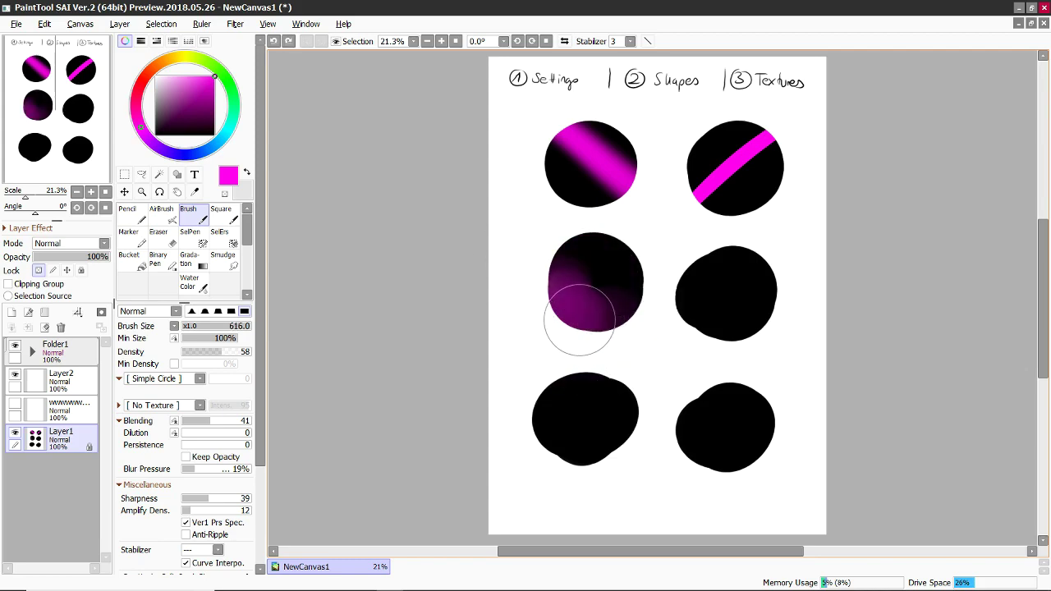
- Build up magenta on the middle-left circle's lower-left side with Brush sizes 398 and 677, and undo the last strokes
{"action": "scroll", "coordinate": [264, 447], "scroll_direction": "down", "scroll_amount": 1}
{"action": "scroll", "coordinate": [264, 448], "scroll_direction": "down", "scroll_amount": 2}
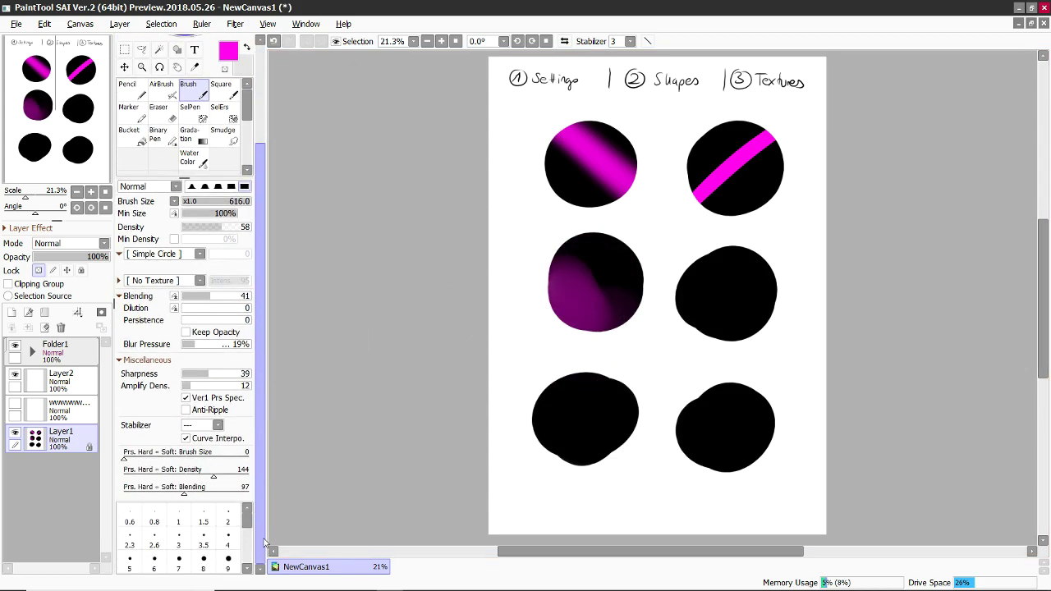
{"action": "scroll", "coordinate": [265, 447], "scroll_direction": "up", "scroll_amount": 3}
{"action": "mouse_move", "coordinate": [582, 274]}
{"action": "left_mouse_down"}
{"action": "mouse_move", "coordinate": [677, 270]}
{"action": "mouse_move", "coordinate": [587, 280]}
{"action": "mouse_move", "coordinate": [630, 318]}
{"action": "mouse_move", "coordinate": [585, 321]}
{"action": "mouse_move", "coordinate": [549, 306]}
{"action": "mouse_move", "coordinate": [601, 341]}
{"action": "mouse_move", "coordinate": [599, 310]}
{"action": "mouse_move", "coordinate": [572, 267]}
{"action": "mouse_move", "coordinate": [606, 334]}
{"action": "left_mouse_up"}
{"action": "key", "text": "ctrl+z"}
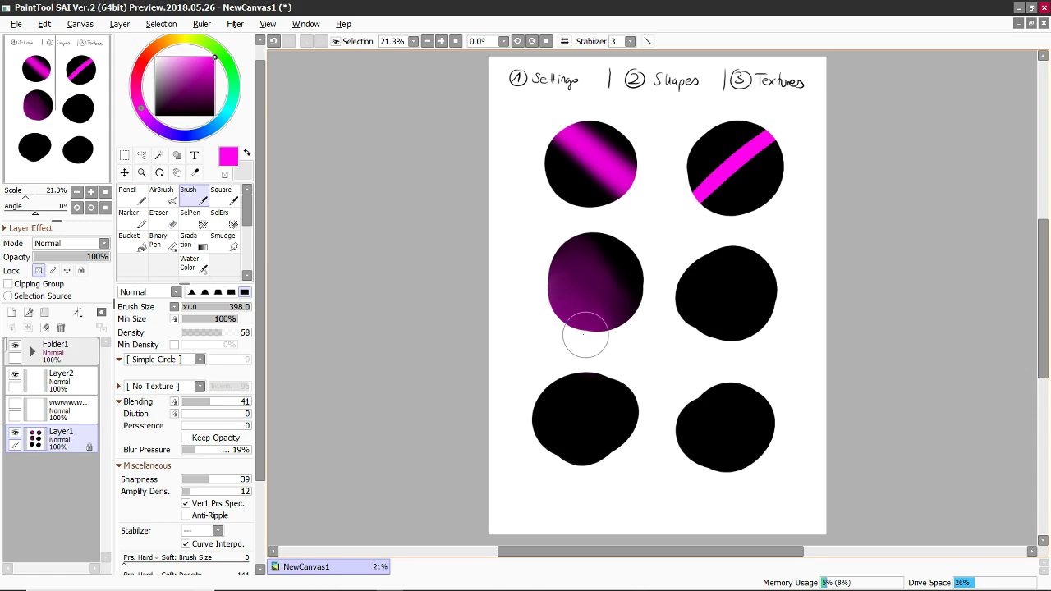
{"action": "mouse_move", "coordinate": [545, 307]}
{"action": "left_mouse_down"}
{"action": "mouse_move", "coordinate": [569, 331]}
{"action": "mouse_move", "coordinate": [619, 349]}
{"action": "left_mouse_up"}
{"action": "left_click_drag", "start_coordinate": [560, 281], "coordinate": [610, 347]}
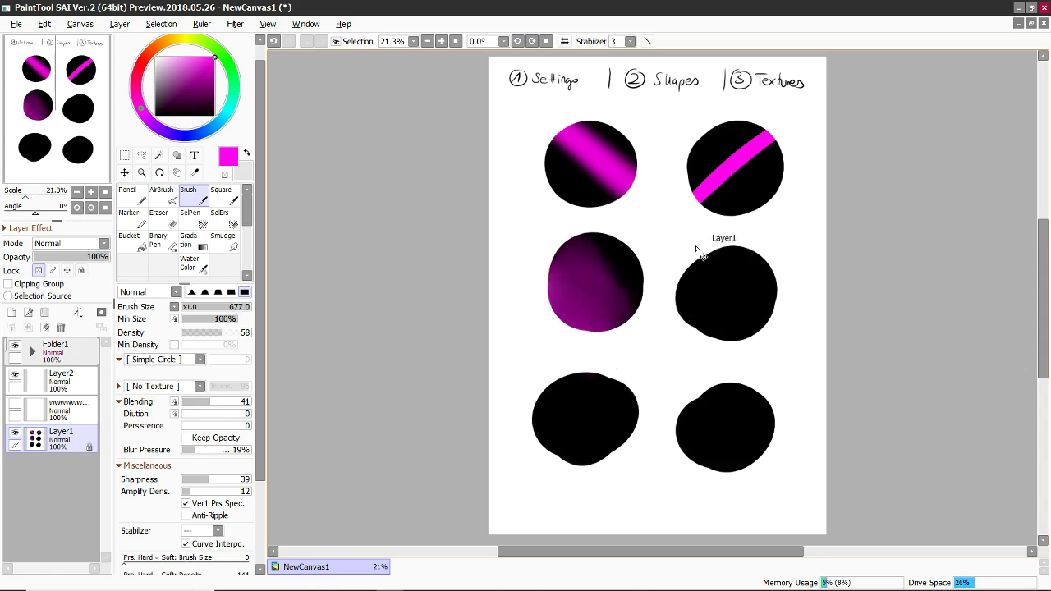
{"action": "key", "text": "ctrl+z"}
{"action": "key", "text": "ctrl+z"}
{"action": "key", "text": "ctrl+z"}
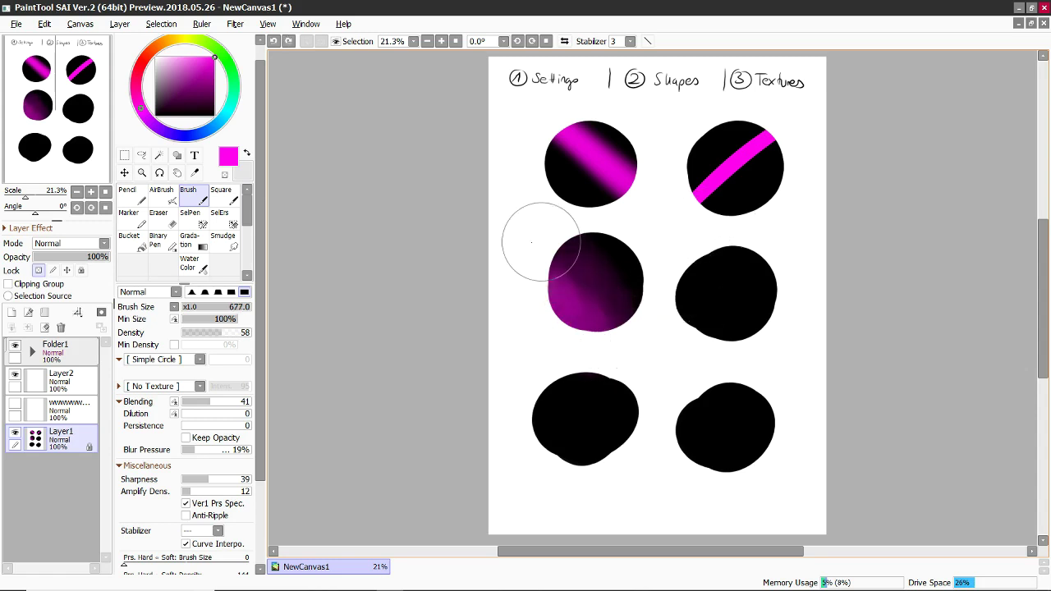
- Add another magenta Brush stroke at size 677 to the lower-left part of the middle-left circle
{"action": "scroll", "coordinate": [243, 283], "scroll_direction": "up", "scroll_amount": 1}
{"action": "mouse_move", "coordinate": [574, 309]}
{"action": "left_mouse_down"}
{"action": "mouse_move", "coordinate": [563, 295]}
{"action": "mouse_move", "coordinate": [547, 314]}
{"action": "mouse_move", "coordinate": [575, 304]}
{"action": "left_mouse_up"}
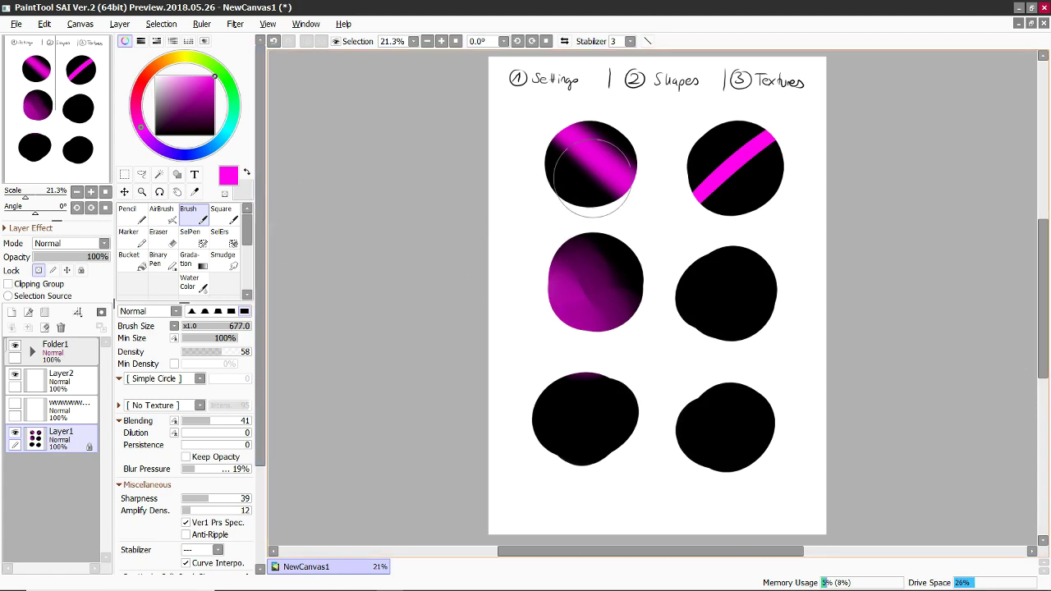
- Switch to the transparent colour and erase thin diagonal lines across the upper-right circle with the Marker at size 79
{"action": "left_click", "coordinate": [158, 235]}
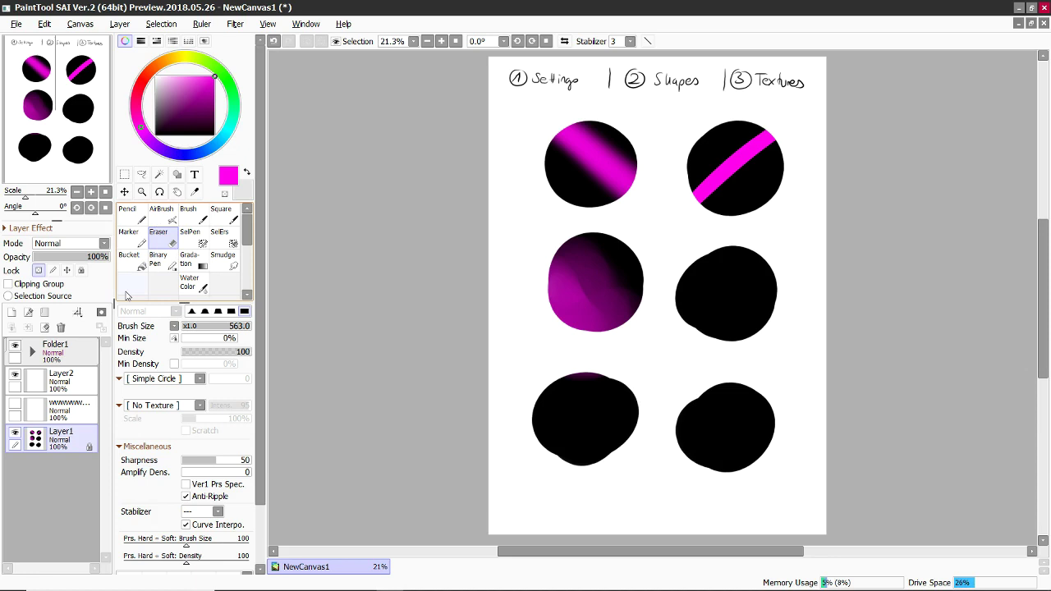
{"action": "left_click", "coordinate": [226, 194]}
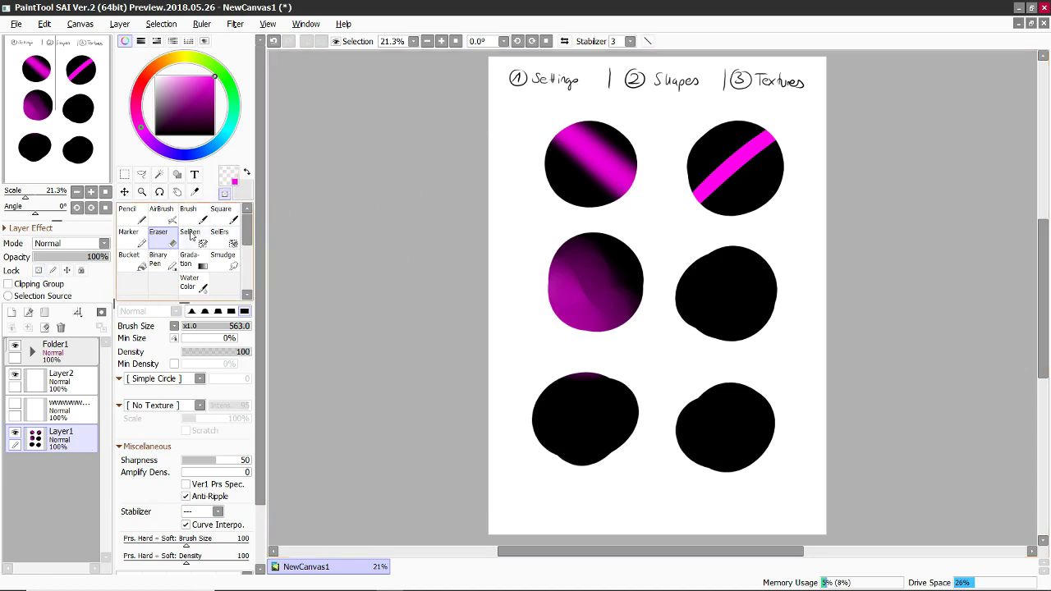
{"action": "left_click", "coordinate": [189, 215]}
{"action": "left_click", "coordinate": [129, 232]}
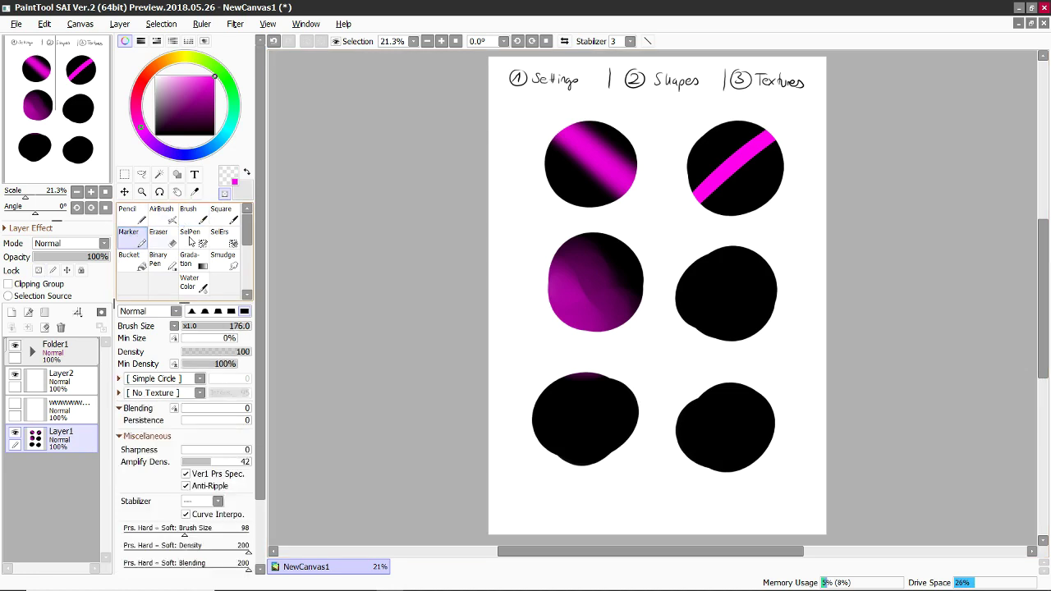
{"action": "mouse_move", "coordinate": [703, 137]}
{"action": "left_mouse_down"}
{"action": "mouse_move", "coordinate": [756, 210]}
{"action": "mouse_move", "coordinate": [764, 201]}
{"action": "left_mouse_up"}
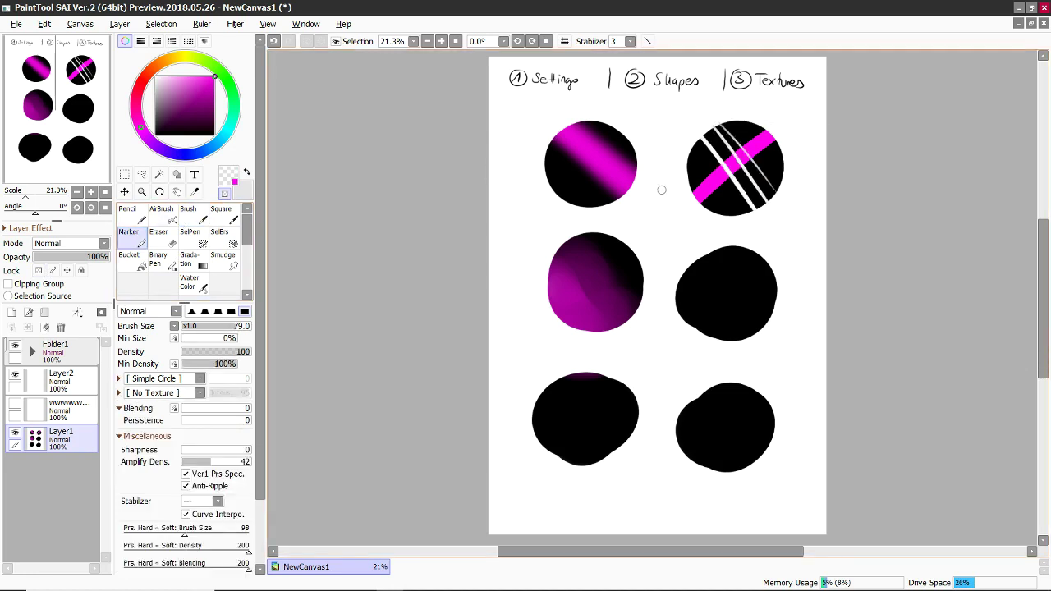
- Erase a soft diagonal band across the upper-left circle with the transparent AirBrush at size 293, and undo all the test erasures
{"action": "left_click", "coordinate": [161, 215]}
{"action": "mouse_move", "coordinate": [629, 125]}
{"action": "left_mouse_down"}
{"action": "mouse_move", "coordinate": [566, 197]}
{"action": "mouse_move", "coordinate": [534, 205]}
{"action": "left_mouse_up"}
{"action": "key", "text": "ctrl+z"}
{"action": "key", "text": "ctrl+z"}
{"action": "key", "text": "ctrl+z"}
{"action": "key", "text": "ctrl+z"}
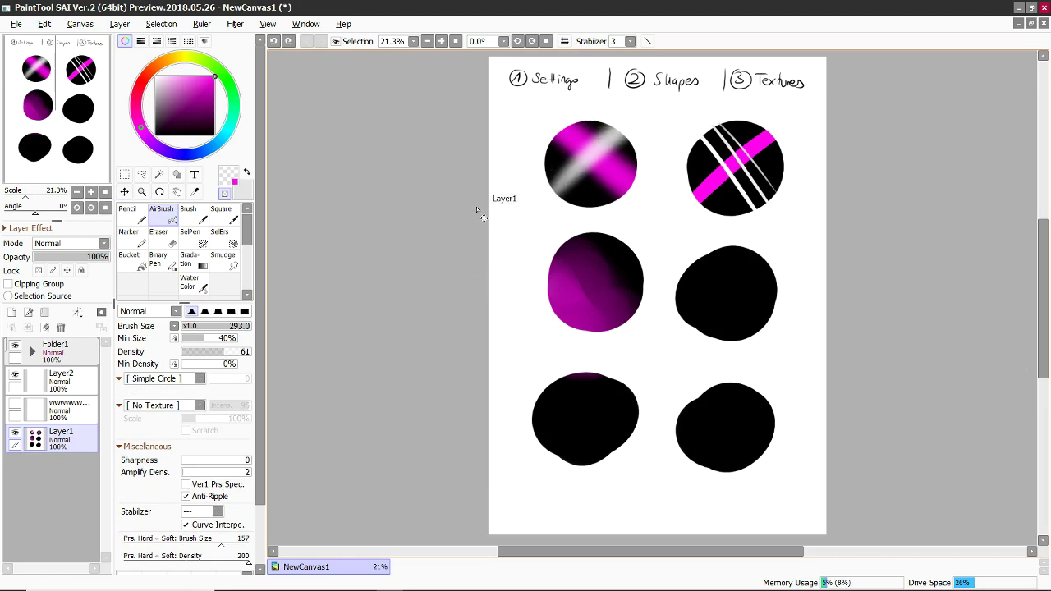
{"action": "key", "text": "ctrl+z"}
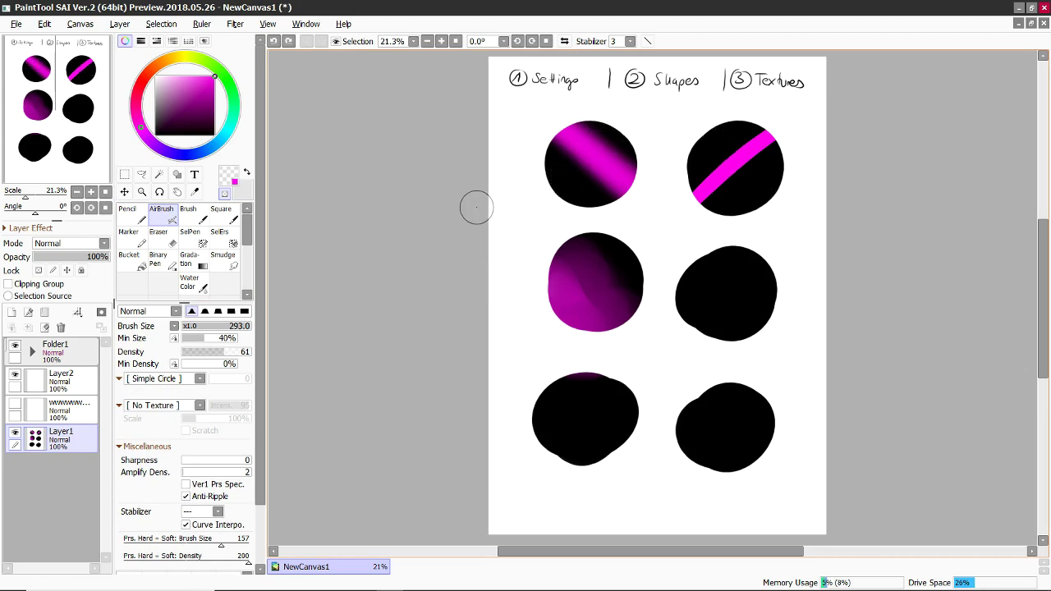
- Select the Eraser, turn off the transparent colour and sample purple shades from the upper-left and middle-left circles
{"action": "left_click", "coordinate": [158, 236]}
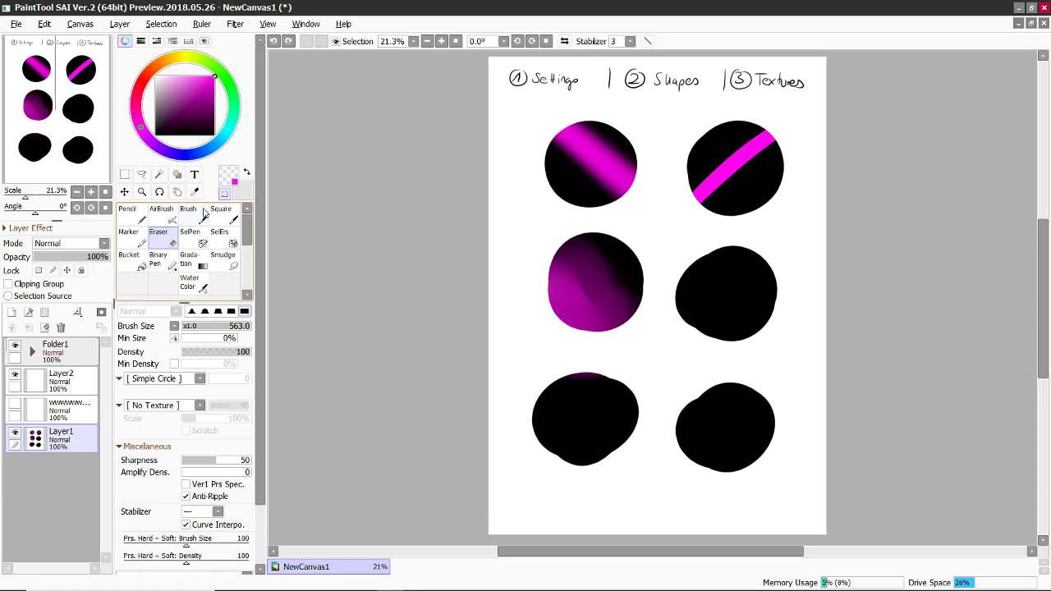
{"action": "left_click", "coordinate": [226, 194]}
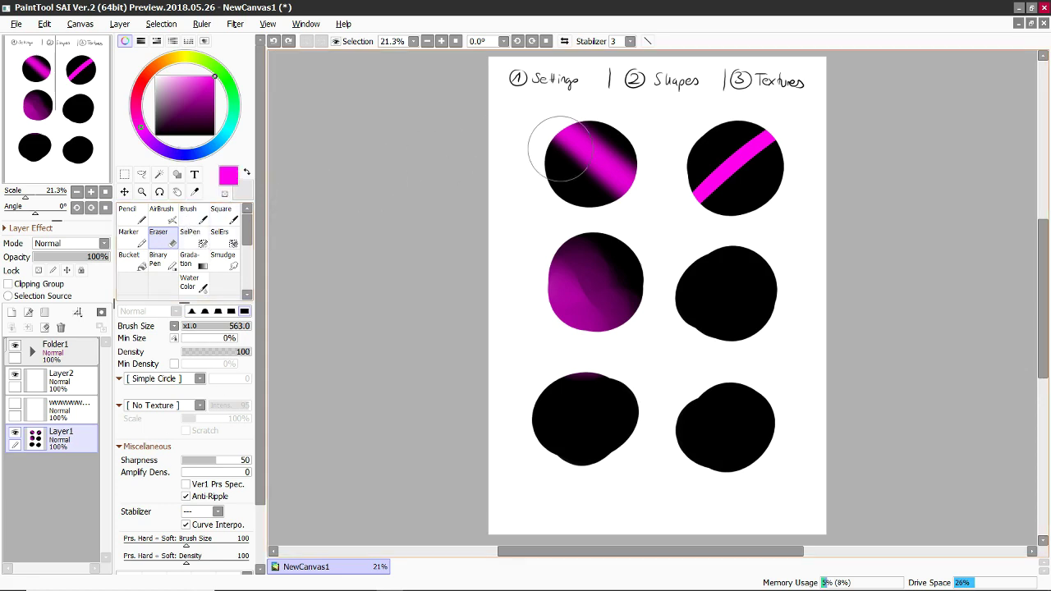
{"action": "left_click", "coordinate": [577, 170], "text": "alt"}
{"action": "left_click", "coordinate": [581, 277], "text": "alt"}
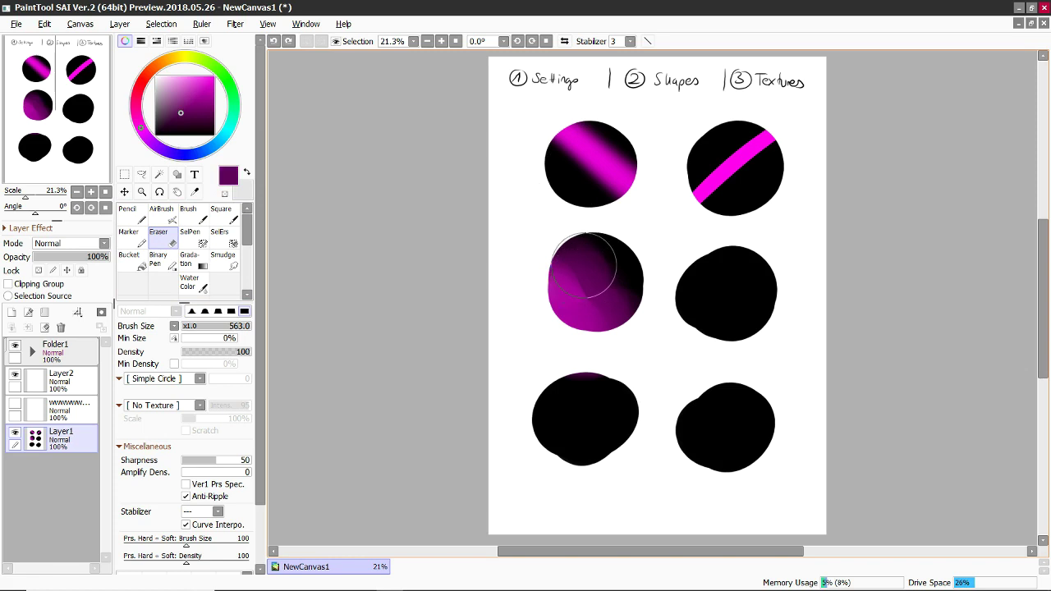
{"action": "left_click", "coordinate": [583, 259], "text": "alt"}
{"action": "left_click", "coordinate": [577, 276], "text": "alt"}
{"action": "left_click", "coordinate": [570, 291], "text": "alt"}
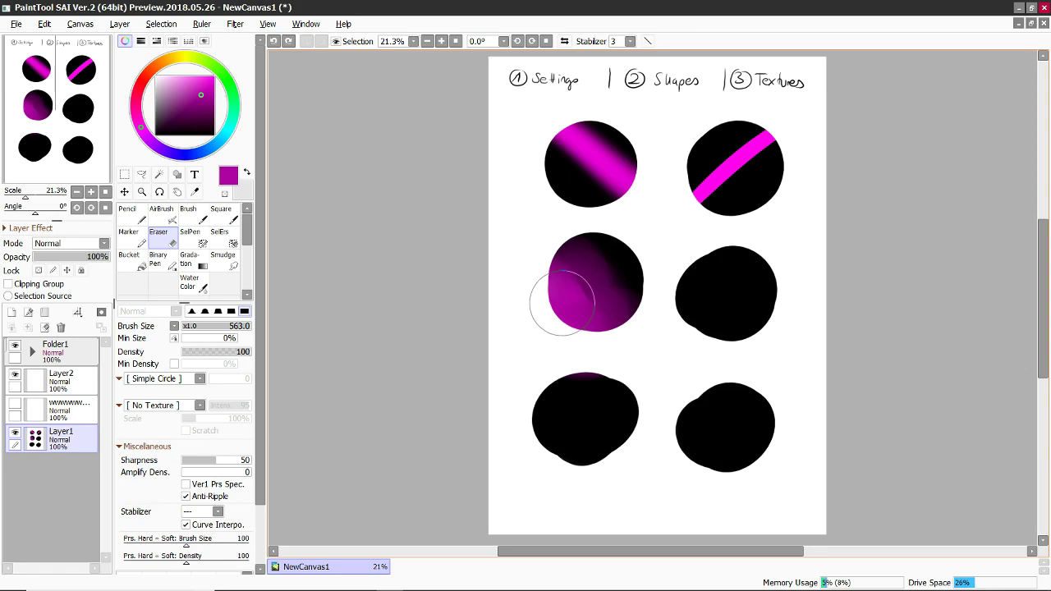
- Sample black, white and purple tones in and around the middle-left circle, and magenta from the upper-left and upper-right stripes
{"action": "right_click", "coordinate": [580, 283]}
{"action": "right_click", "coordinate": [629, 266]}
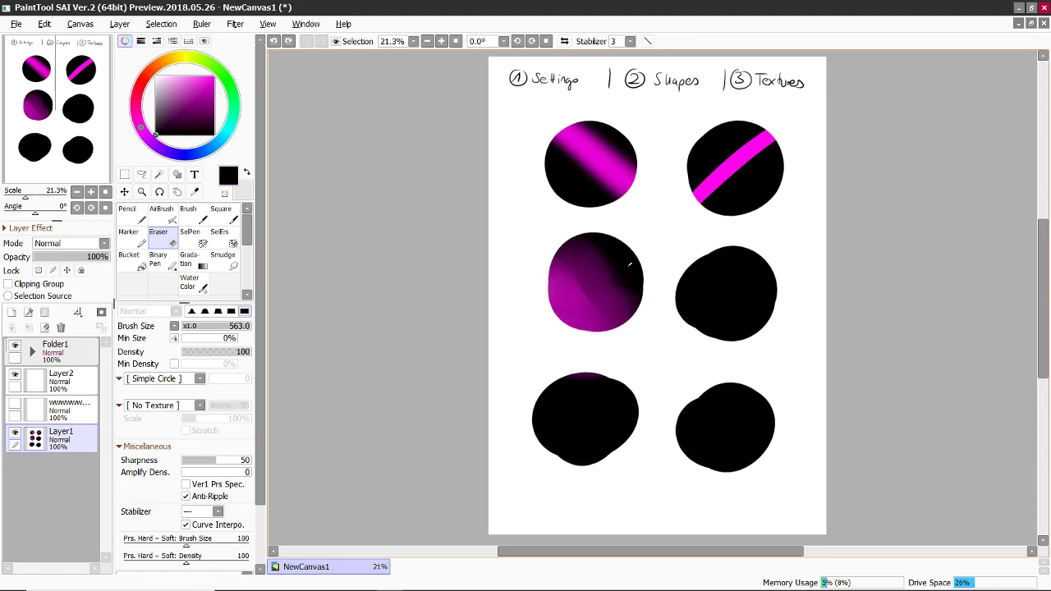
{"action": "right_click", "coordinate": [570, 292]}
{"action": "right_click", "coordinate": [542, 312]}
{"action": "right_click", "coordinate": [604, 271]}
{"action": "right_click", "coordinate": [661, 241]}
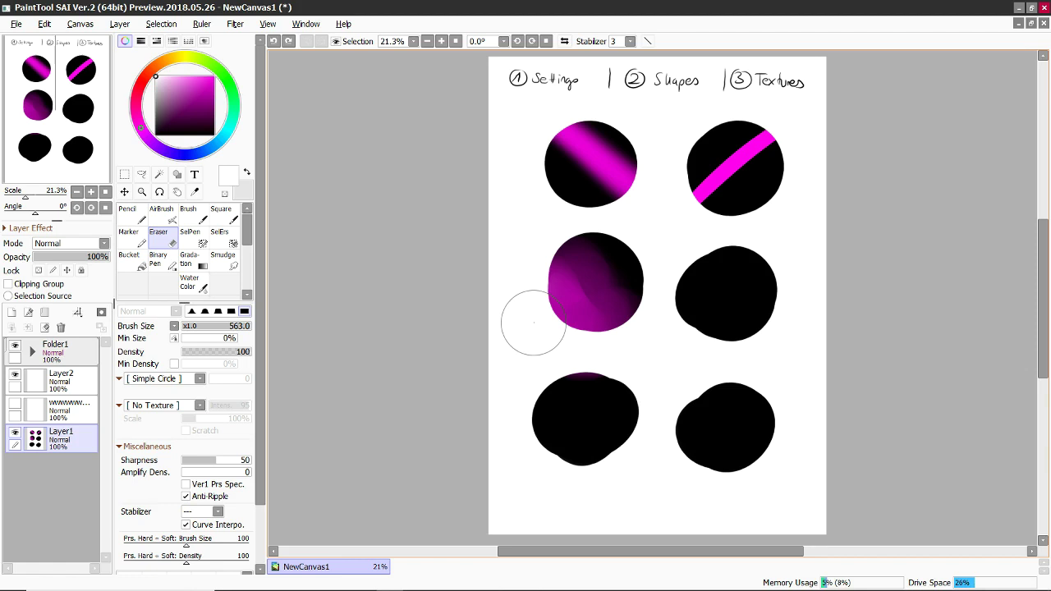
{"action": "right_click", "coordinate": [563, 262]}
{"action": "left_click", "coordinate": [567, 295], "text": "alt"}
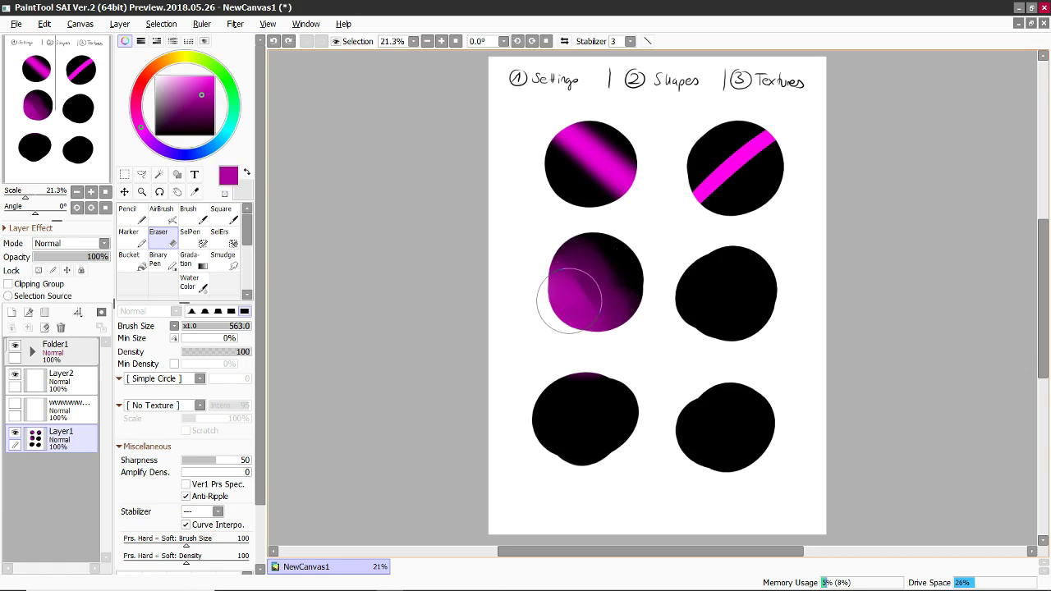
{"action": "right_click", "coordinate": [591, 282]}
{"action": "right_click", "coordinate": [580, 292]}
{"action": "right_click", "coordinate": [618, 177]}
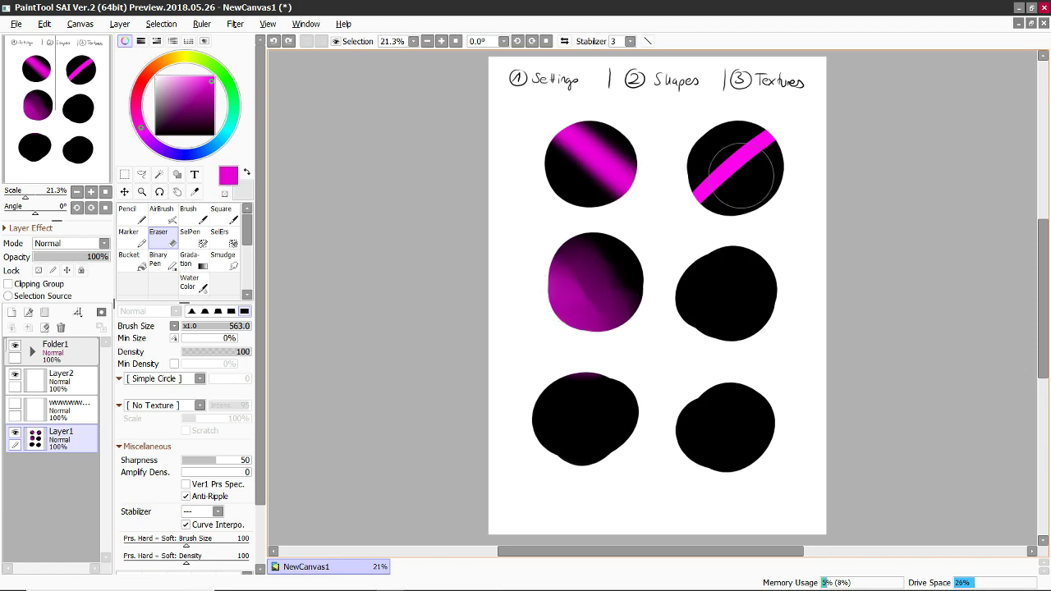
{"action": "right_click", "coordinate": [734, 168]}
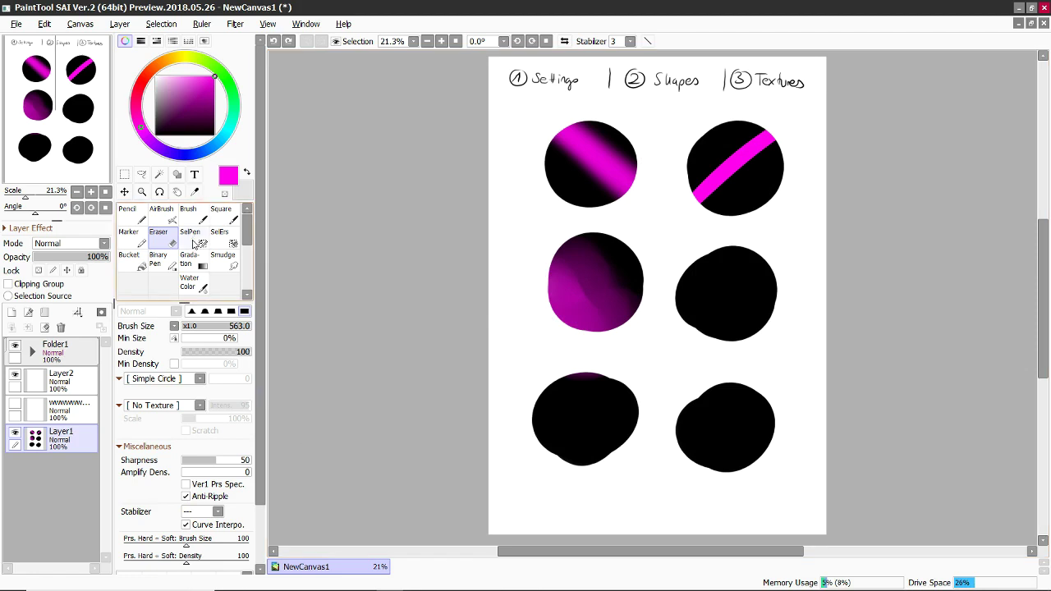
- Fill the six circles on Layer1 with solid black, with the layer's opacity locked
{"action": "left_click", "coordinate": [167, 216]}
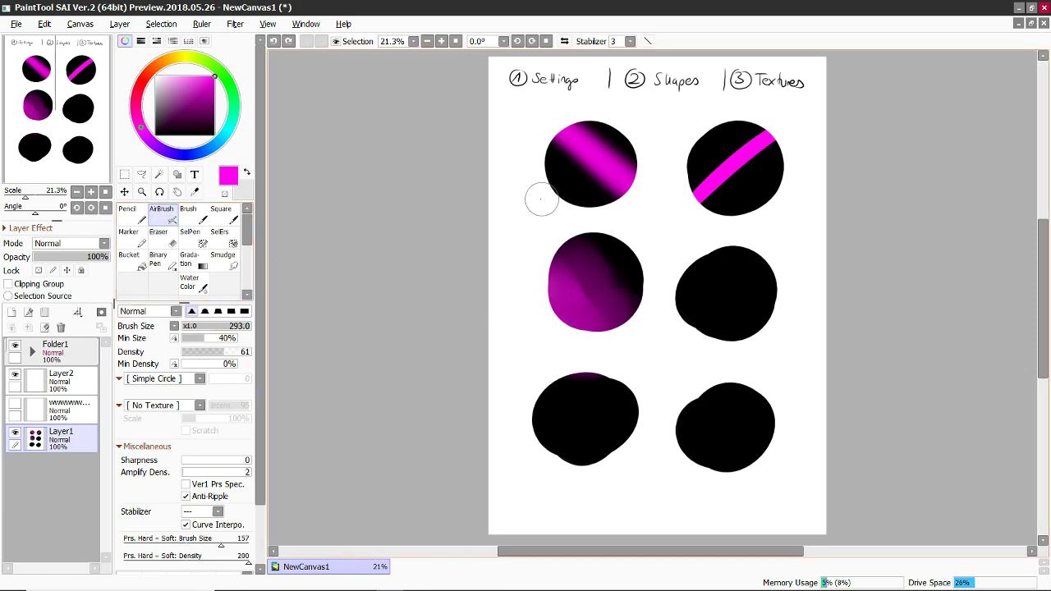
{"action": "left_click_drag", "start_coordinate": [213, 109], "coordinate": [98, 254]}
{"action": "key", "text": "ctrl+f"}
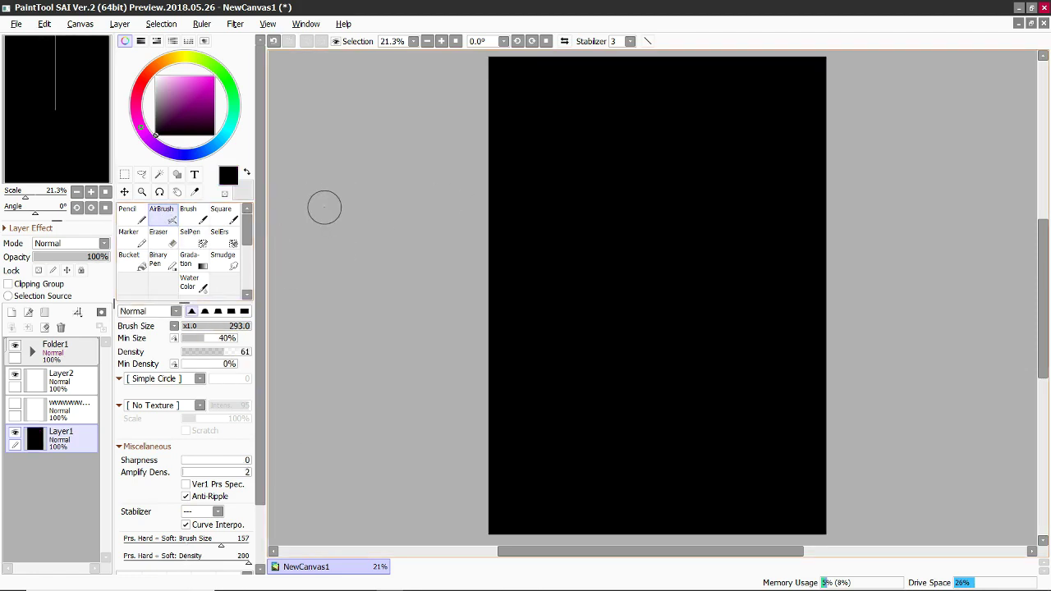
{"action": "key", "text": "ctrl+z"}
{"action": "left_click", "coordinate": [38, 271]}
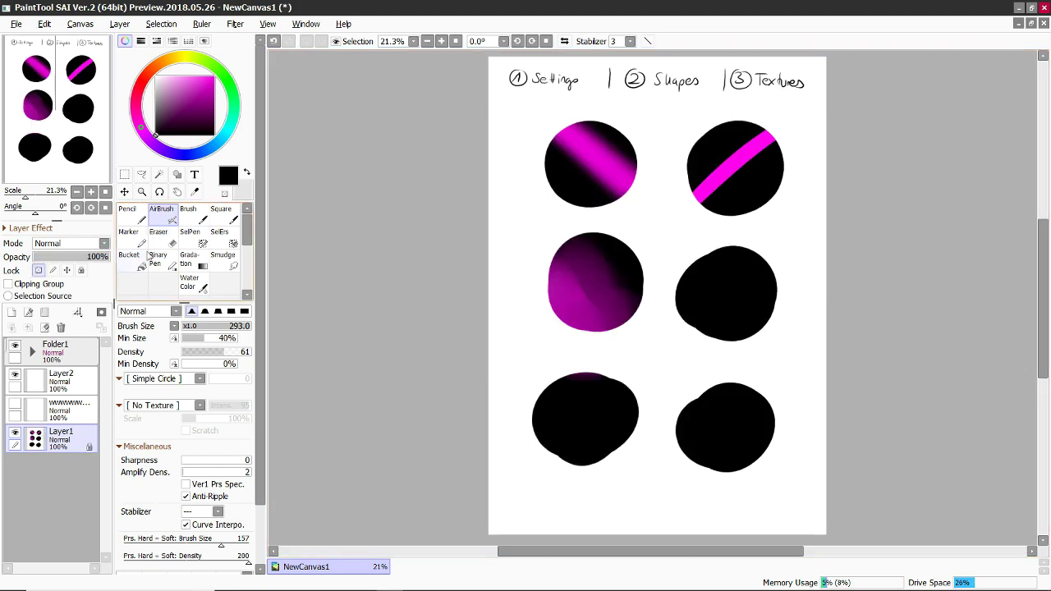
{"action": "key", "text": "ctrl+f"}
- Examine and compare the settings of the AirBrush, Brush and Marker, including blending, sharpness and pressure values
{"action": "scroll", "coordinate": [164, 271], "scroll_direction": "down", "scroll_amount": 2}
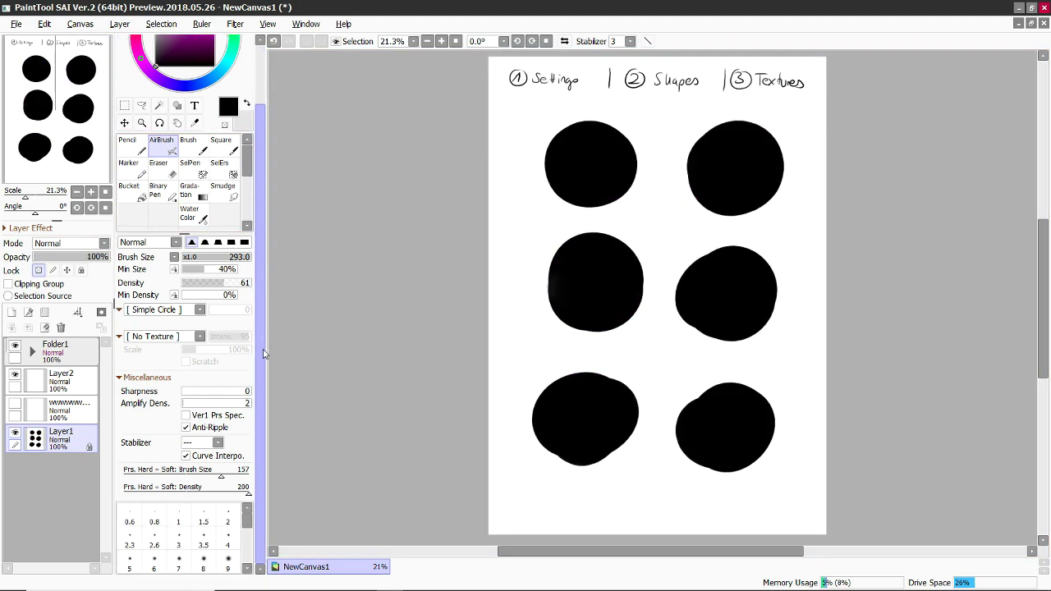
{"action": "left_click", "coordinate": [185, 152]}
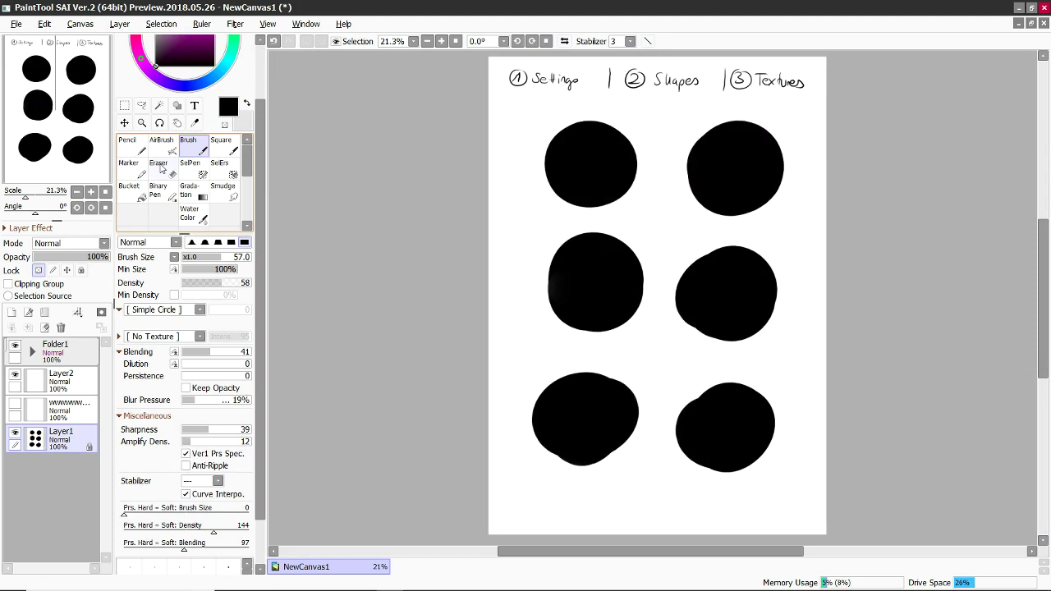
{"action": "left_click", "coordinate": [131, 169]}
{"action": "left_click", "coordinate": [162, 149]}
{"action": "left_click", "coordinate": [187, 150]}
{"action": "left_click", "coordinate": [123, 175]}
{"action": "left_click", "coordinate": [196, 148]}
{"action": "left_click", "coordinate": [168, 148]}
{"action": "left_click", "coordinate": [137, 166]}
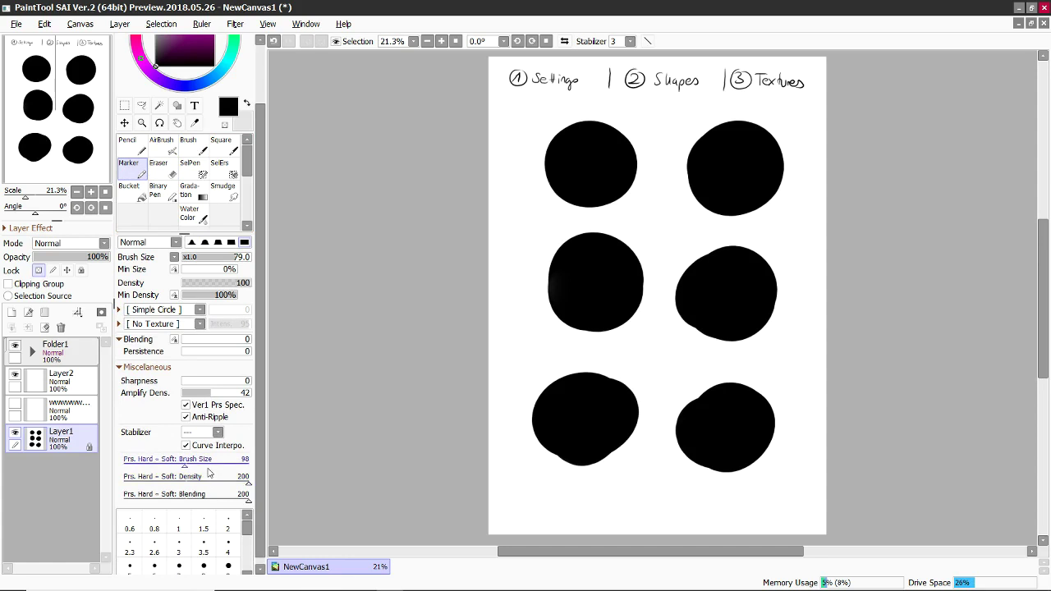
{"action": "left_click", "coordinate": [168, 148]}
{"action": "left_click", "coordinate": [196, 148]}
{"action": "left_click", "coordinate": [137, 166]}
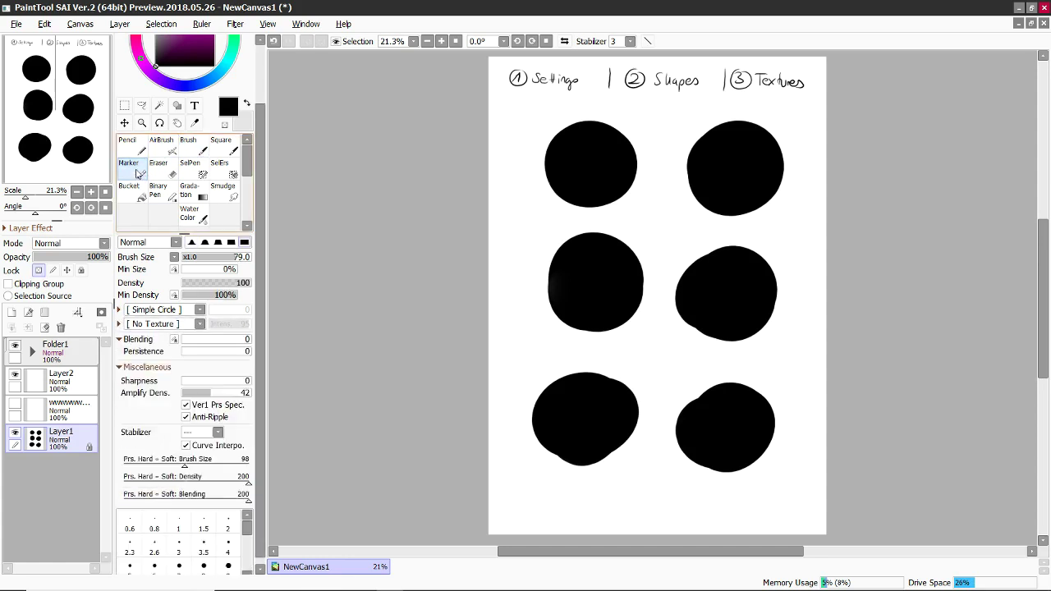
{"action": "left_click", "coordinate": [164, 147]}
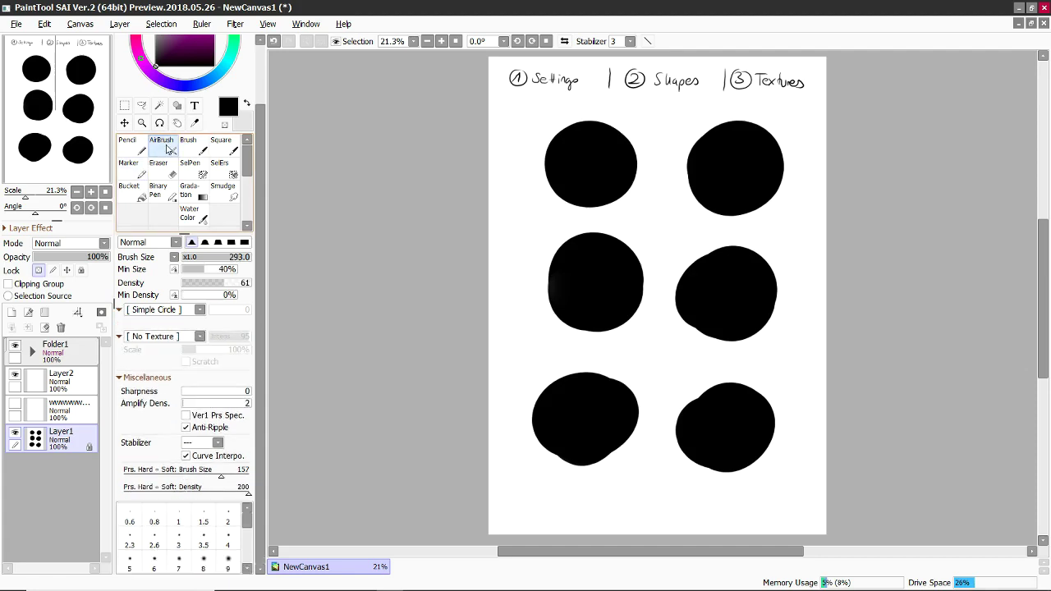
{"action": "left_click", "coordinate": [189, 146]}
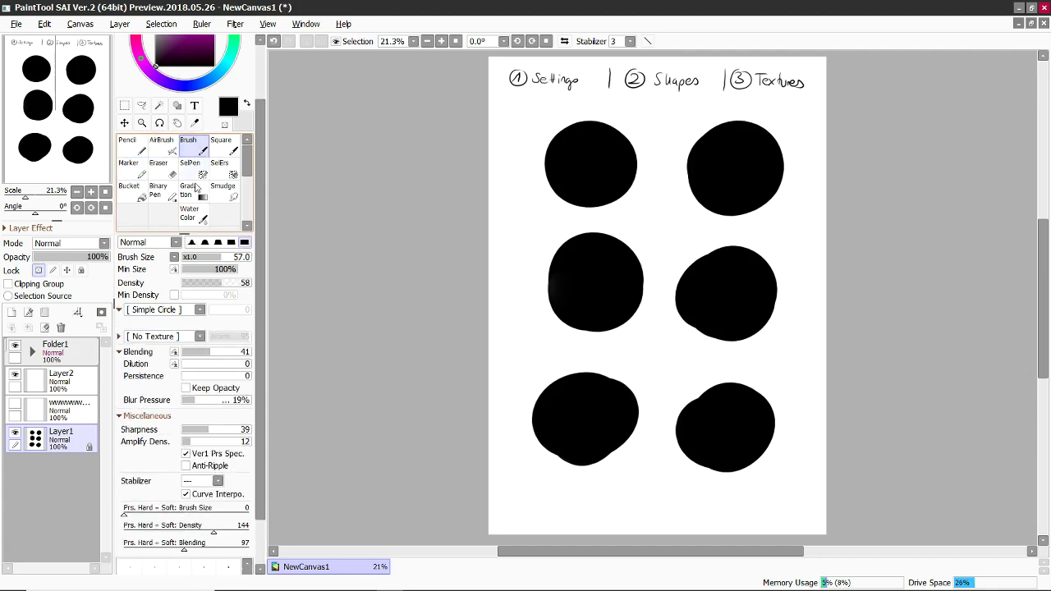
{"action": "scroll", "coordinate": [265, 328], "scroll_direction": "down", "scroll_amount": 2}
{"action": "scroll", "coordinate": [265, 328], "scroll_direction": "up", "scroll_amount": 4}
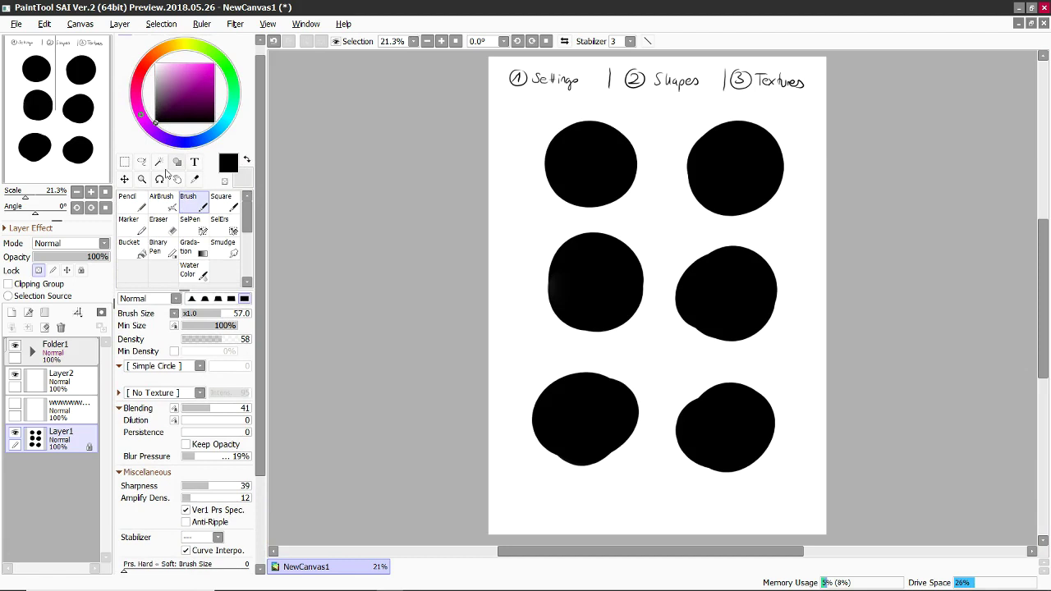
- Select the AirBrush, hide Layer1 and make Layer2 the active layer
{"action": "left_click", "coordinate": [161, 200]}
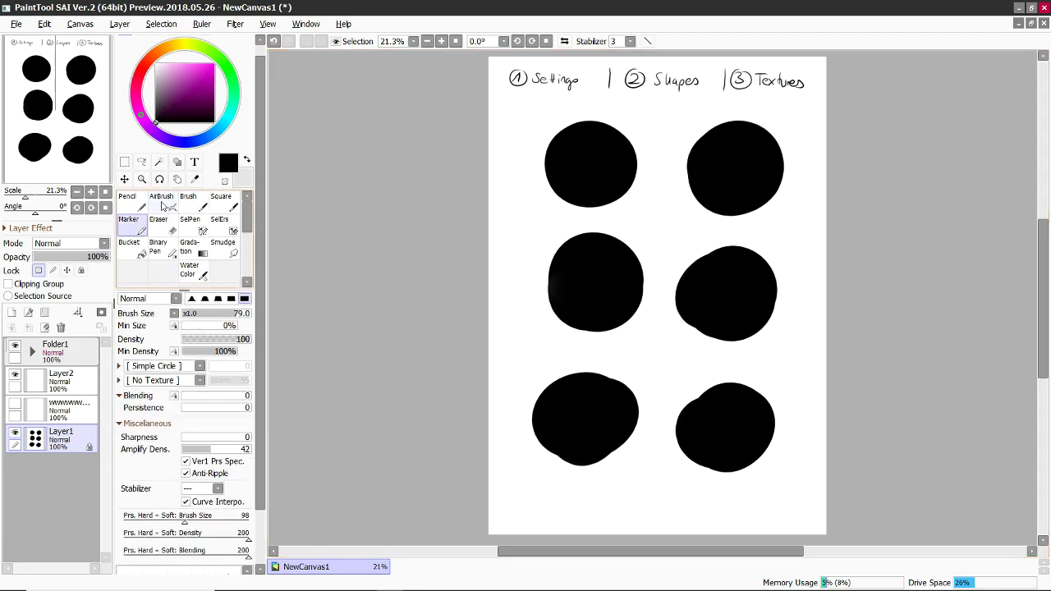
{"action": "scroll", "coordinate": [267, 312], "scroll_direction": "down", "scroll_amount": 2}
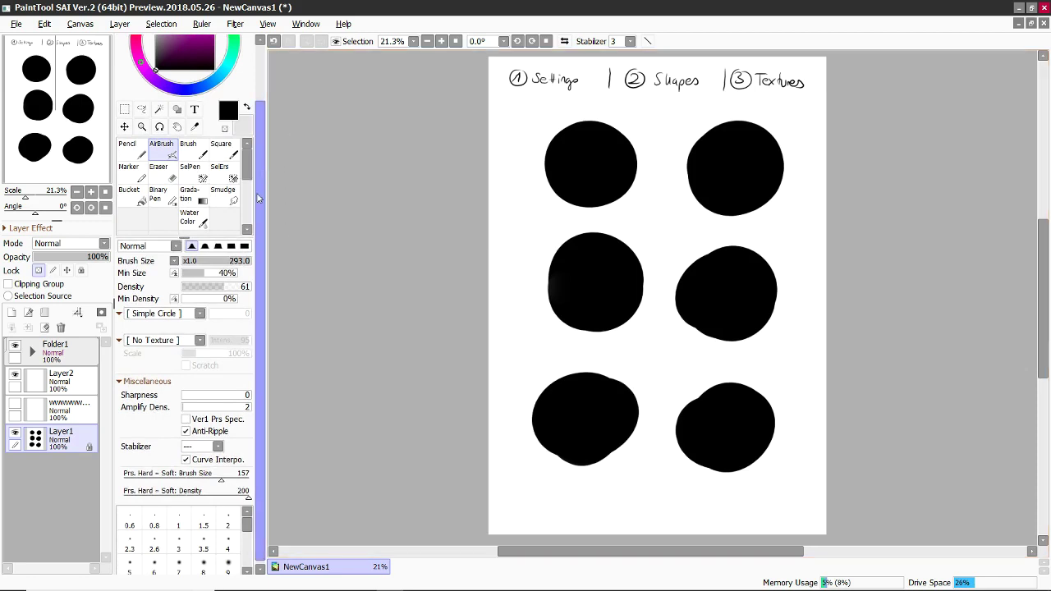
{"action": "left_click", "coordinate": [16, 432]}
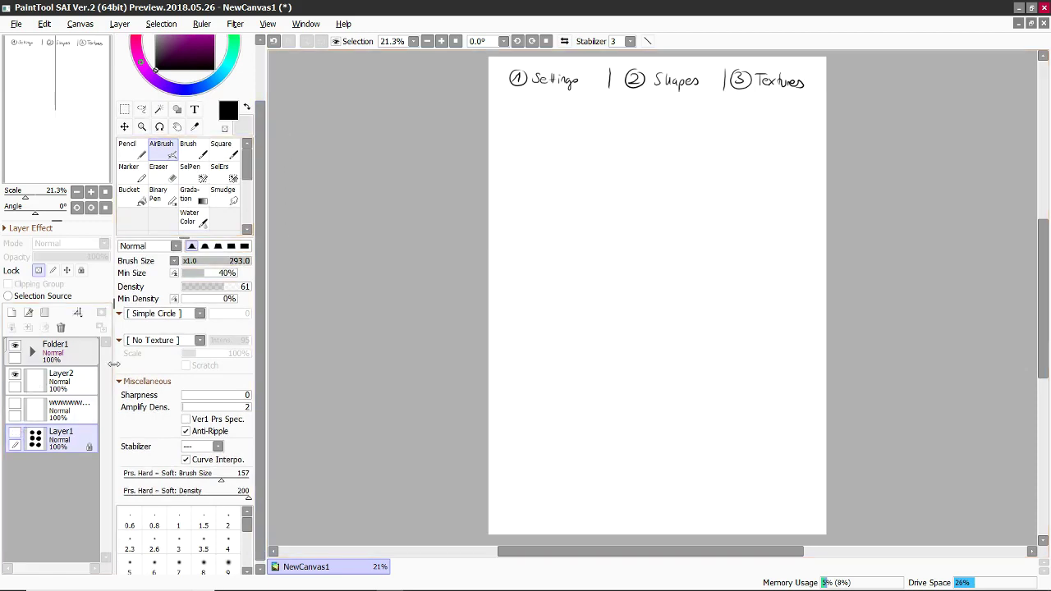
{"action": "left_click", "coordinate": [62, 379]}
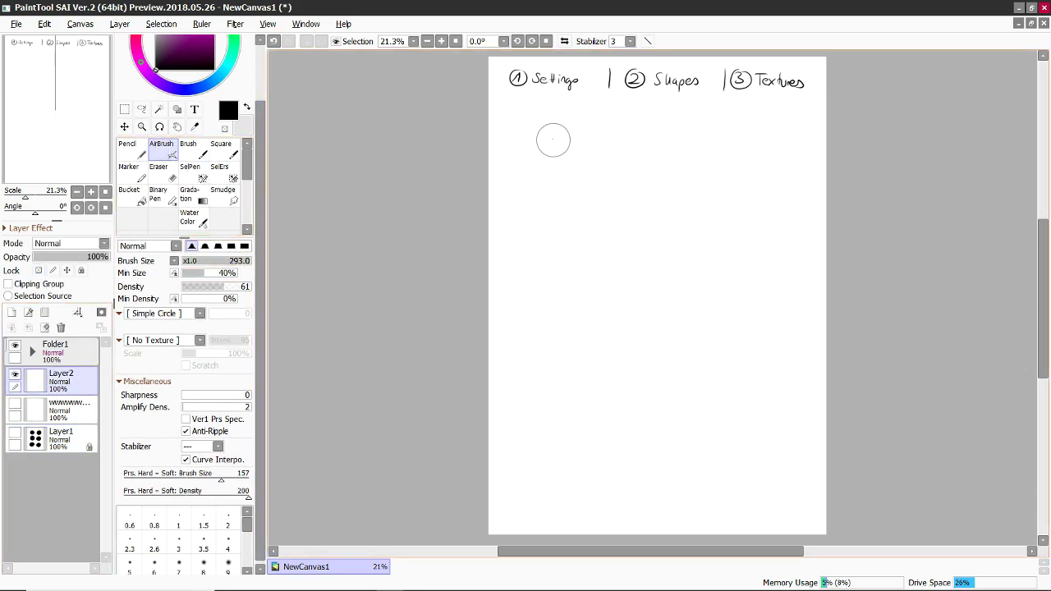
- Try soft black and magenta AirBrush strokes at size 293 on Layer2, and undo each of them
{"action": "mouse_move", "coordinate": [554, 136]}
{"action": "left_mouse_down"}
{"action": "mouse_move", "coordinate": [527, 141]}
{"action": "mouse_move", "coordinate": [505, 209]}
{"action": "mouse_move", "coordinate": [558, 320]}
{"action": "left_mouse_up"}
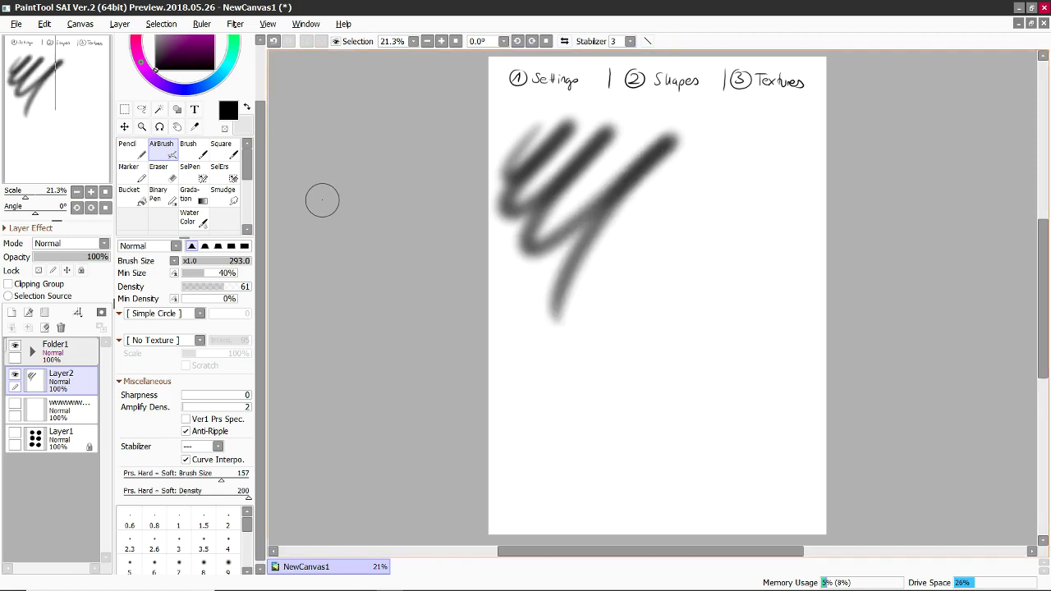
{"action": "key", "text": "ctrl+z"}
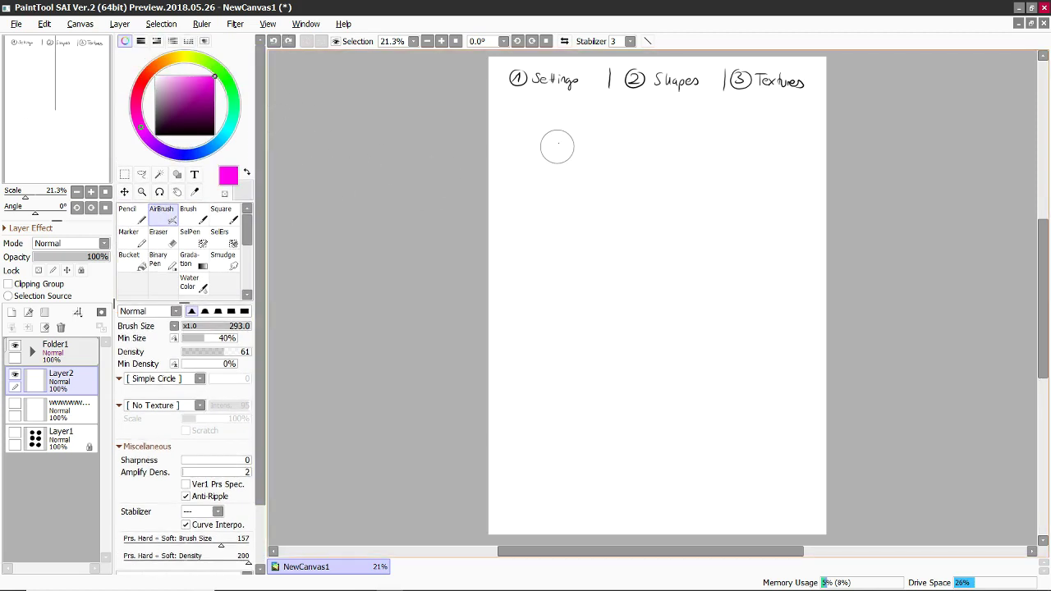
{"action": "mouse_move", "coordinate": [557, 146]}
{"action": "left_mouse_down"}
{"action": "mouse_move", "coordinate": [619, 138]}
{"action": "mouse_move", "coordinate": [622, 188]}
{"action": "left_mouse_up"}
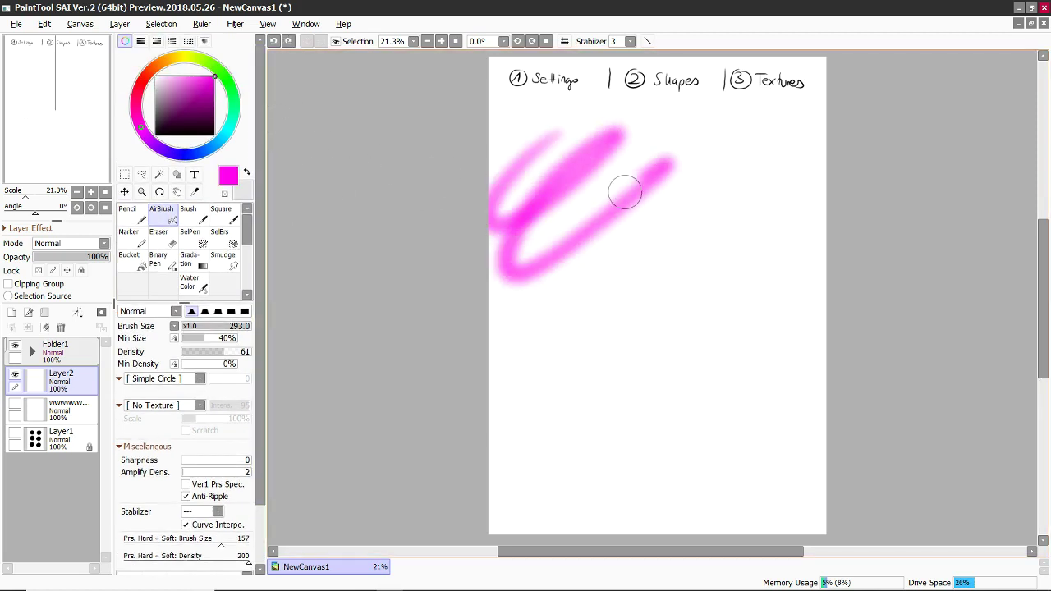
{"action": "key", "text": "ctrl+z"}
{"action": "mouse_move", "coordinate": [559, 128]}
{"action": "left_mouse_down"}
{"action": "mouse_move", "coordinate": [521, 188]}
{"action": "mouse_move", "coordinate": [592, 207]}
{"action": "left_mouse_up"}
{"action": "key", "text": "ctrl+z"}
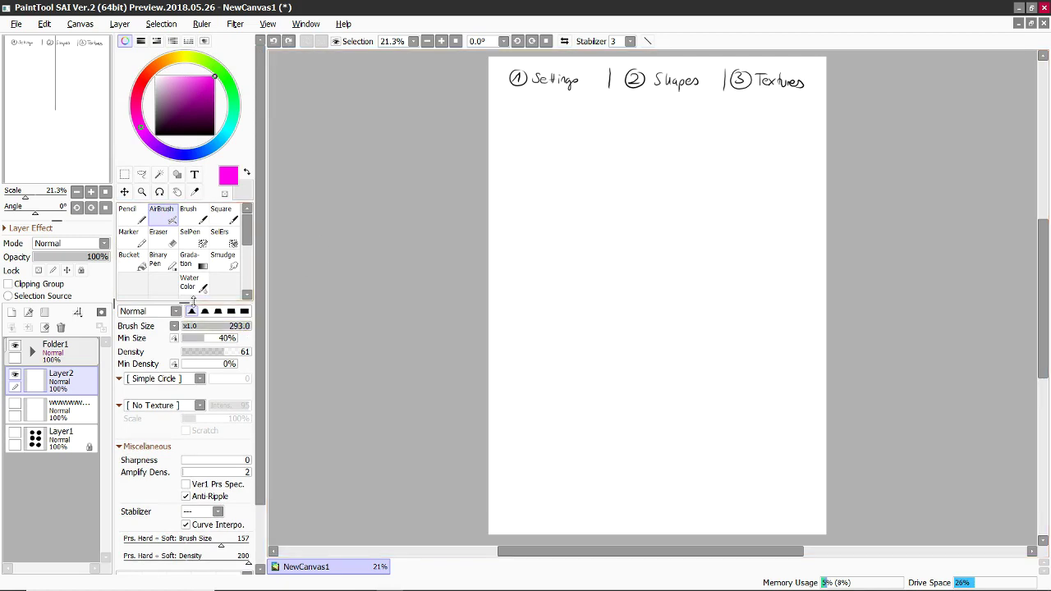
{"action": "scroll", "coordinate": [220, 312], "scroll_direction": "down", "scroll_amount": 2}
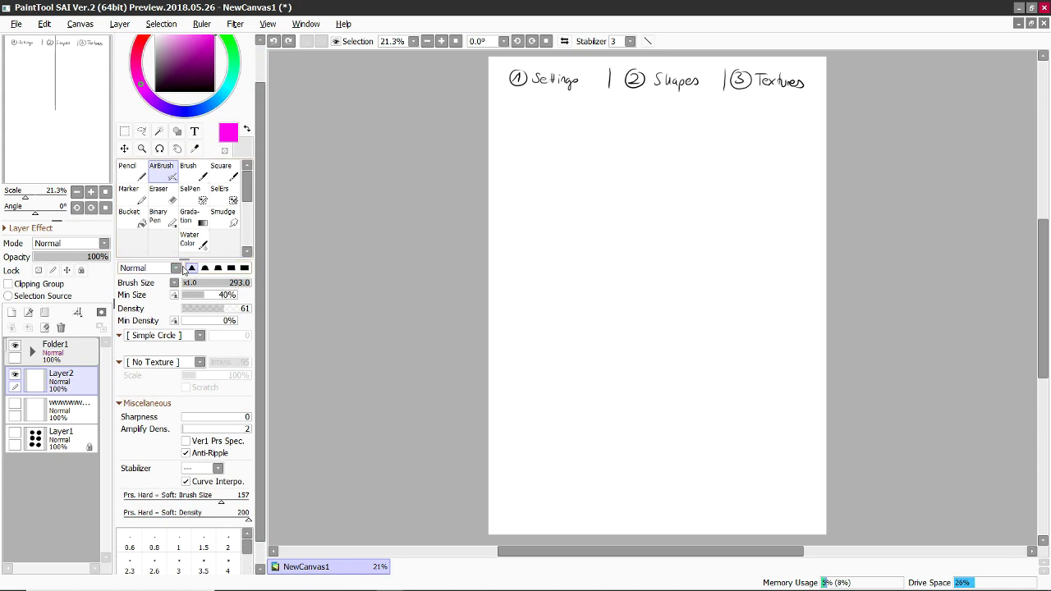
- Compare the AirBrush's five edge shapes with magenta strokes on Layer2, return to the softest edge and clear the layer
{"action": "mouse_move", "coordinate": [554, 122]}
{"action": "left_mouse_down"}
{"action": "mouse_move", "coordinate": [567, 167]}
{"action": "mouse_move", "coordinate": [513, 242]}
{"action": "left_mouse_up"}
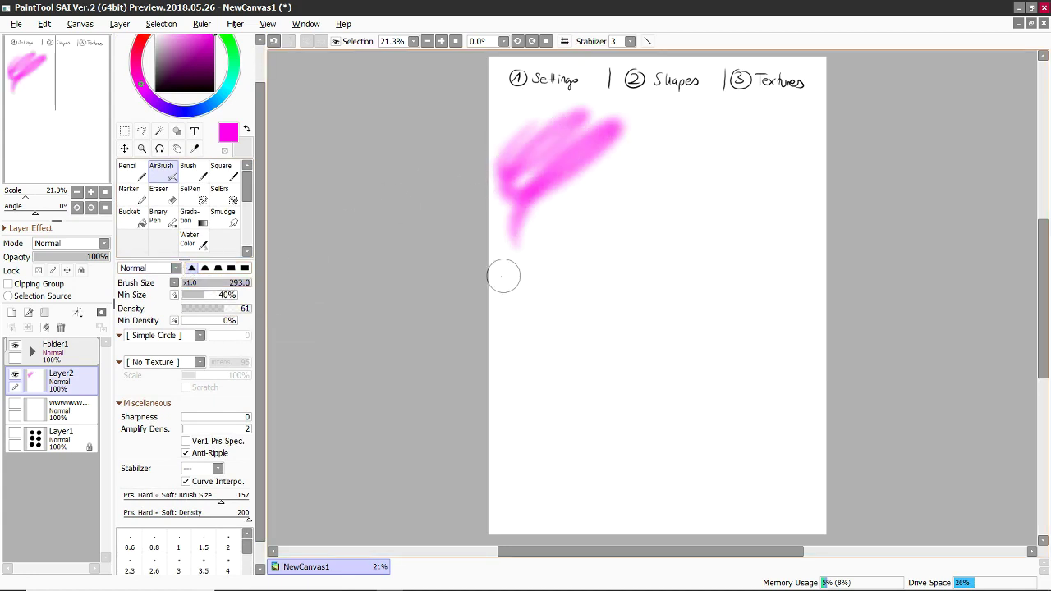
{"action": "left_click", "coordinate": [205, 268]}
{"action": "left_click_drag", "start_coordinate": [675, 156], "coordinate": [535, 256]}
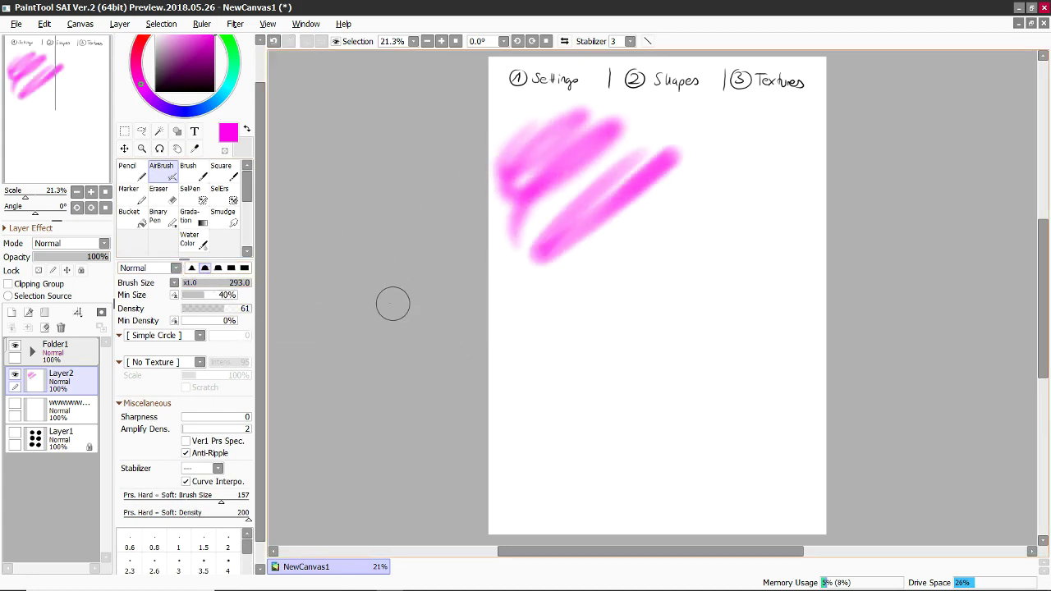
{"action": "left_click_drag", "start_coordinate": [621, 235], "coordinate": [551, 333]}
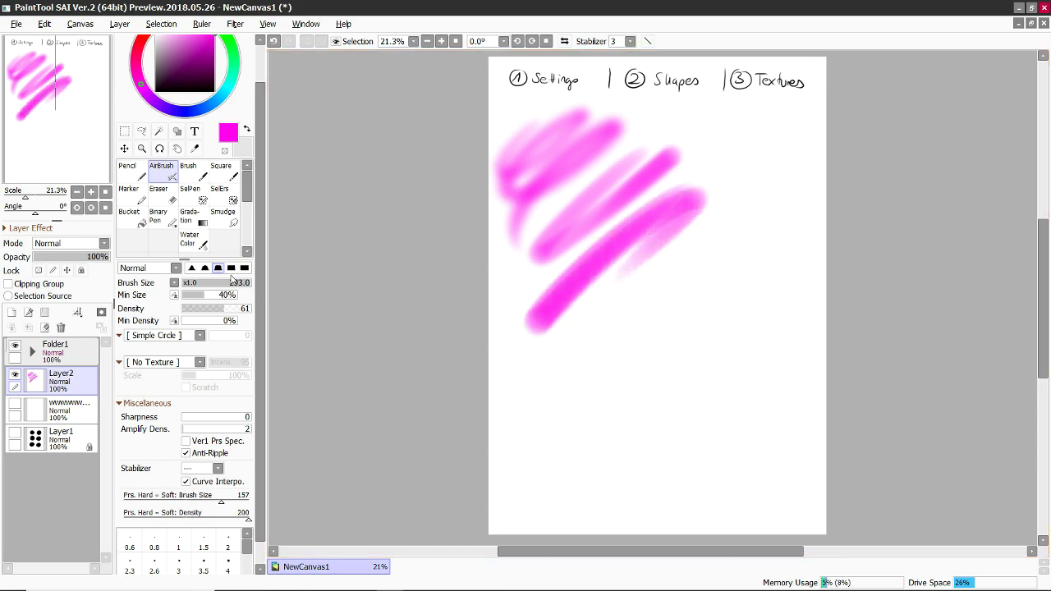
{"action": "left_click", "coordinate": [230, 268]}
{"action": "left_click_drag", "start_coordinate": [677, 259], "coordinate": [649, 349]}
{"action": "left_click", "coordinate": [244, 268]}
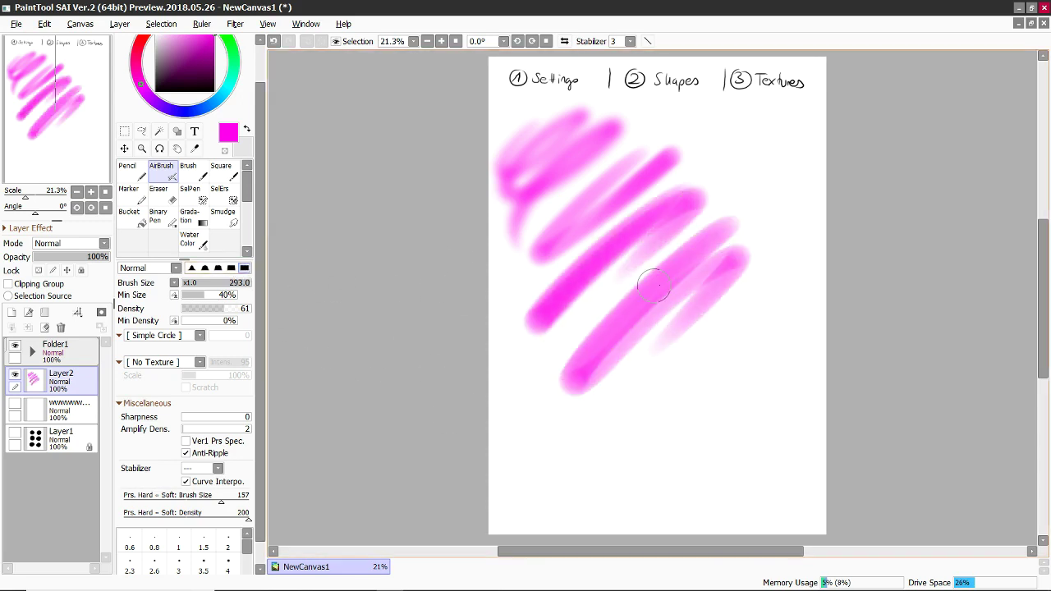
{"action": "mouse_move", "coordinate": [759, 299]}
{"action": "left_mouse_down"}
{"action": "mouse_move", "coordinate": [772, 322]}
{"action": "mouse_move", "coordinate": [727, 374]}
{"action": "left_mouse_up"}
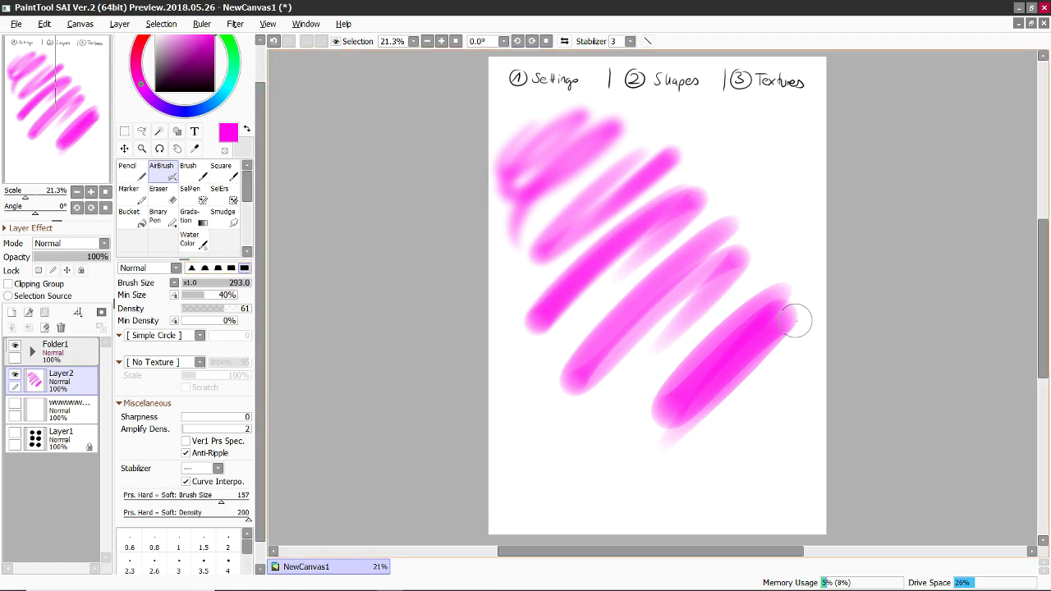
{"action": "left_click", "coordinate": [795, 321]}
{"action": "left_click", "coordinate": [191, 269]}
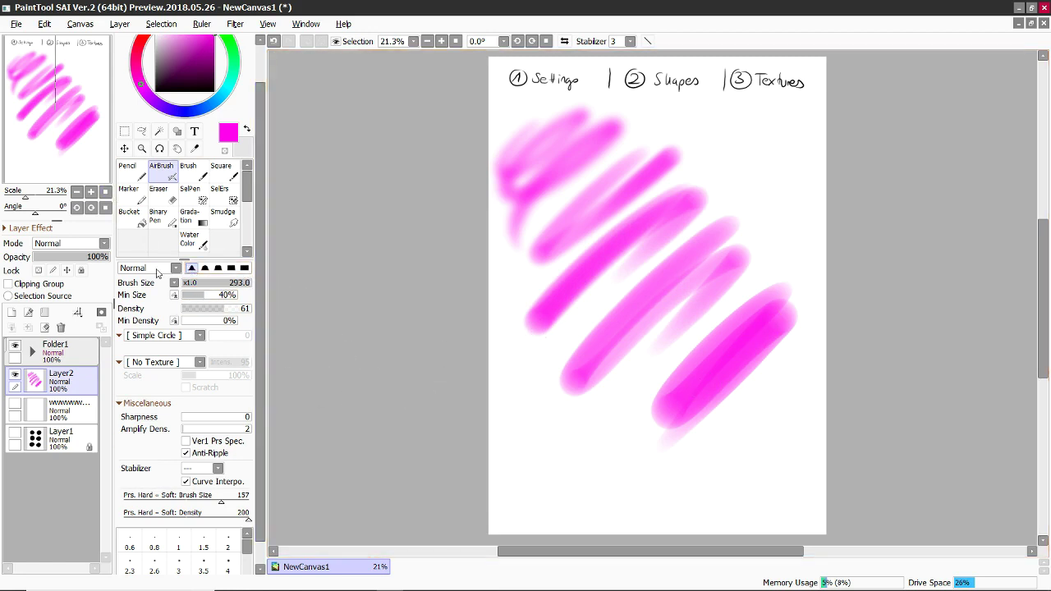
{"action": "left_click", "coordinate": [44, 327]}
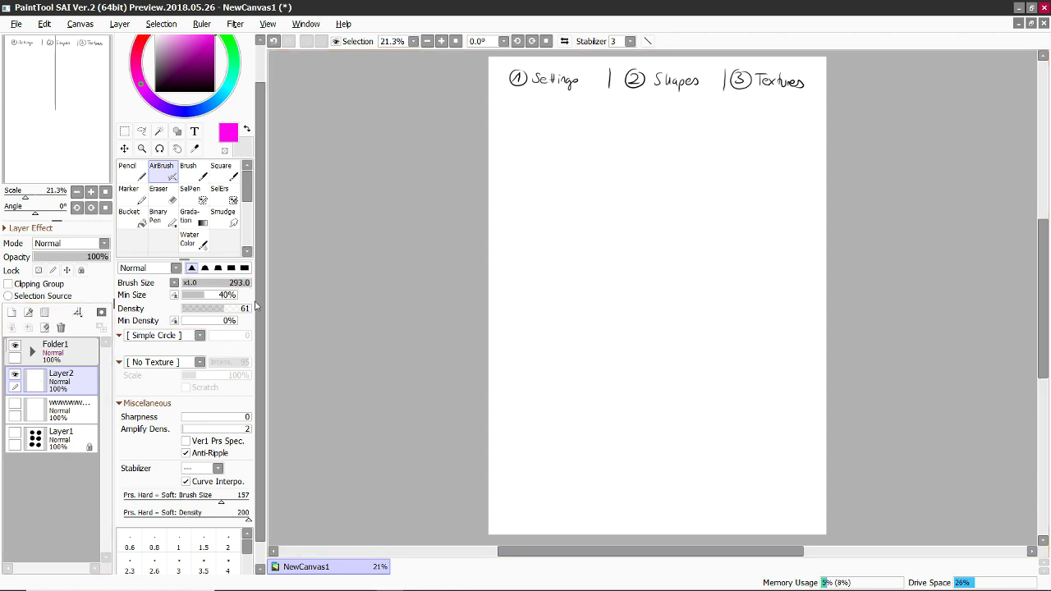
- Set the AirBrush to size 100, Min Size 30%, Density 58, Min Density 32% and brush-size pressure 110
{"action": "left_click", "coordinate": [241, 284]}
{"action": "left_click_drag", "start_coordinate": [210, 297], "coordinate": [191, 305]}
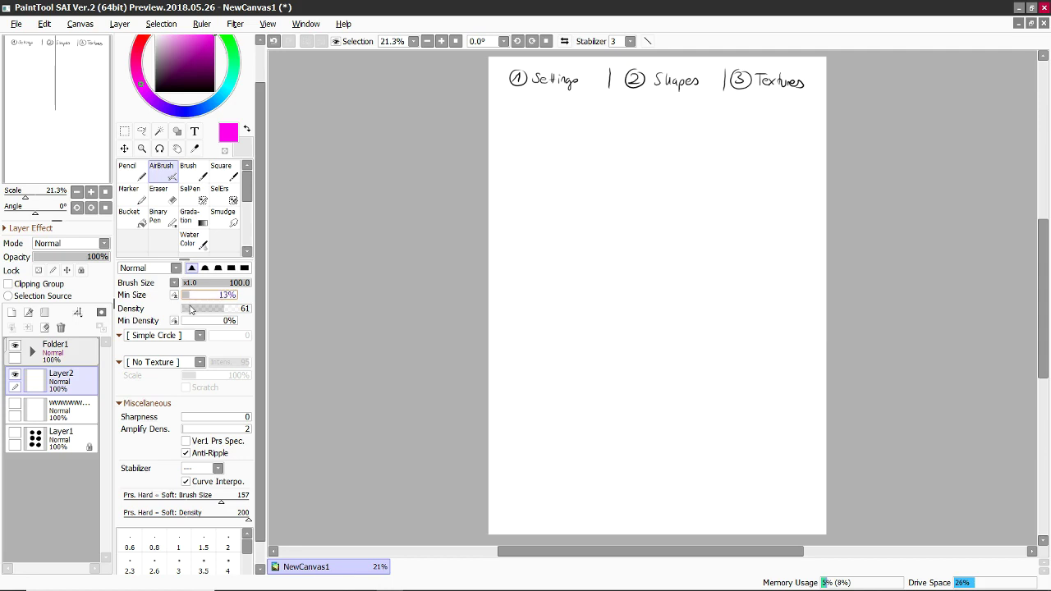
{"action": "scroll", "coordinate": [241, 308], "scroll_direction": "down", "scroll_amount": 1}
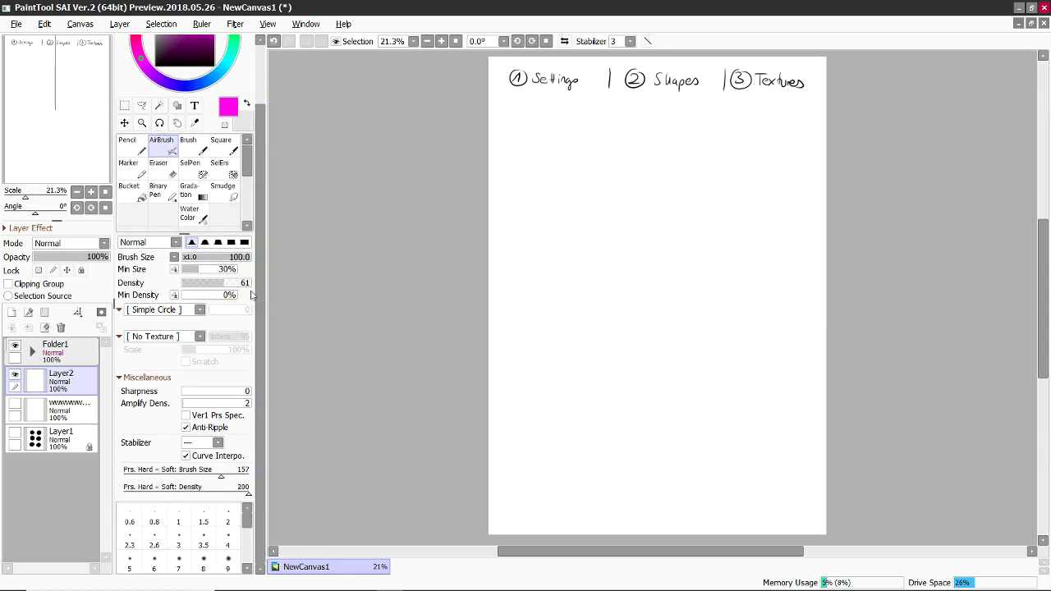
{"action": "left_click", "coordinate": [201, 299]}
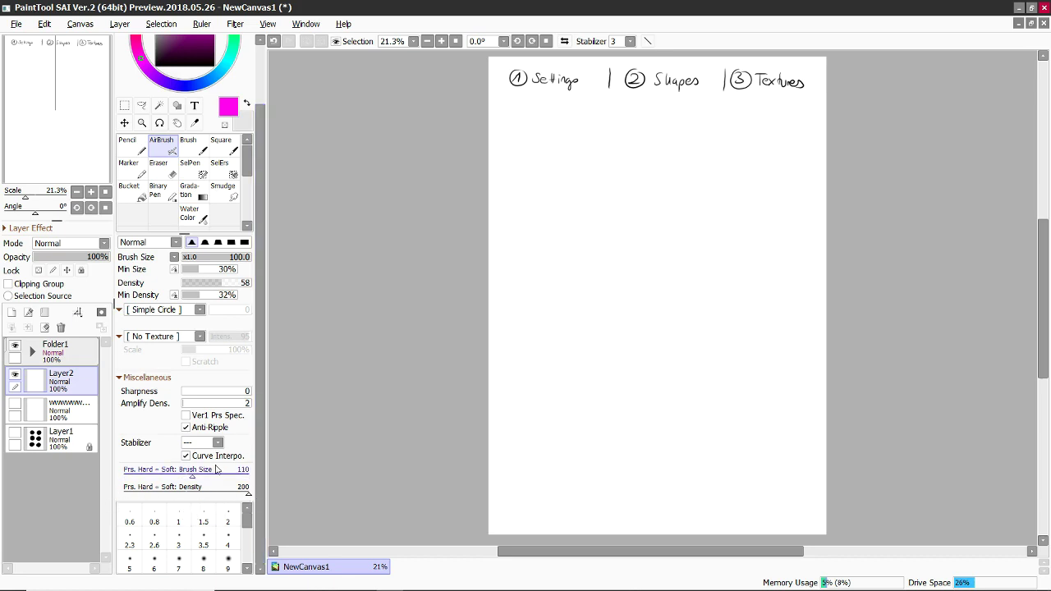
- Compare magenta AirBrush strokes at brush sizes 53 and 100 on Layer2, and undo both
{"action": "left_click_drag", "start_coordinate": [236, 261], "coordinate": [217, 258]}
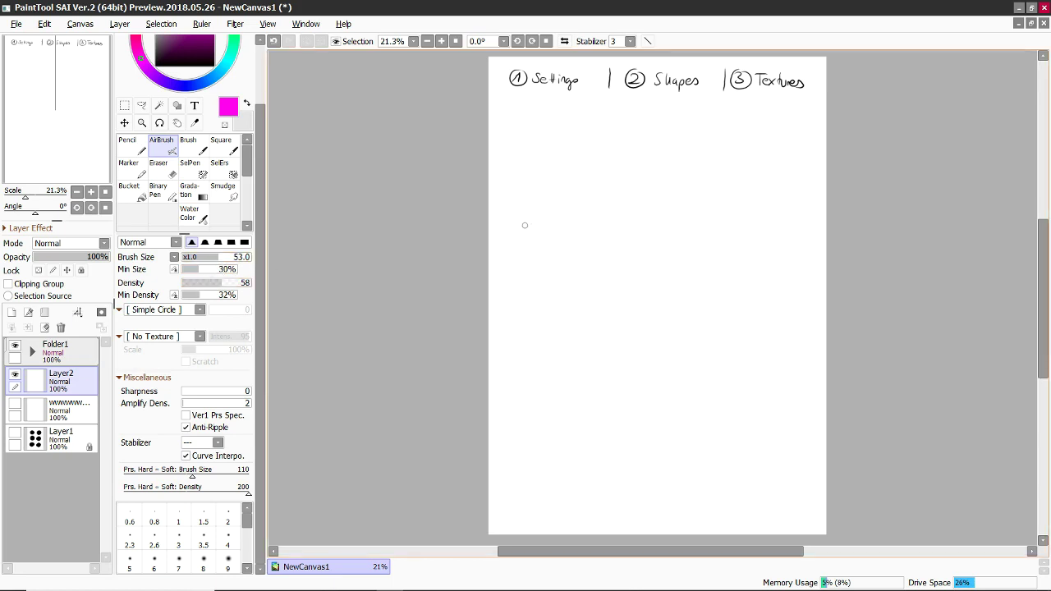
{"action": "left_click_drag", "start_coordinate": [620, 187], "coordinate": [548, 357]}
{"action": "left_click", "coordinate": [237, 261]}
{"action": "left_click_drag", "start_coordinate": [685, 257], "coordinate": [554, 390]}
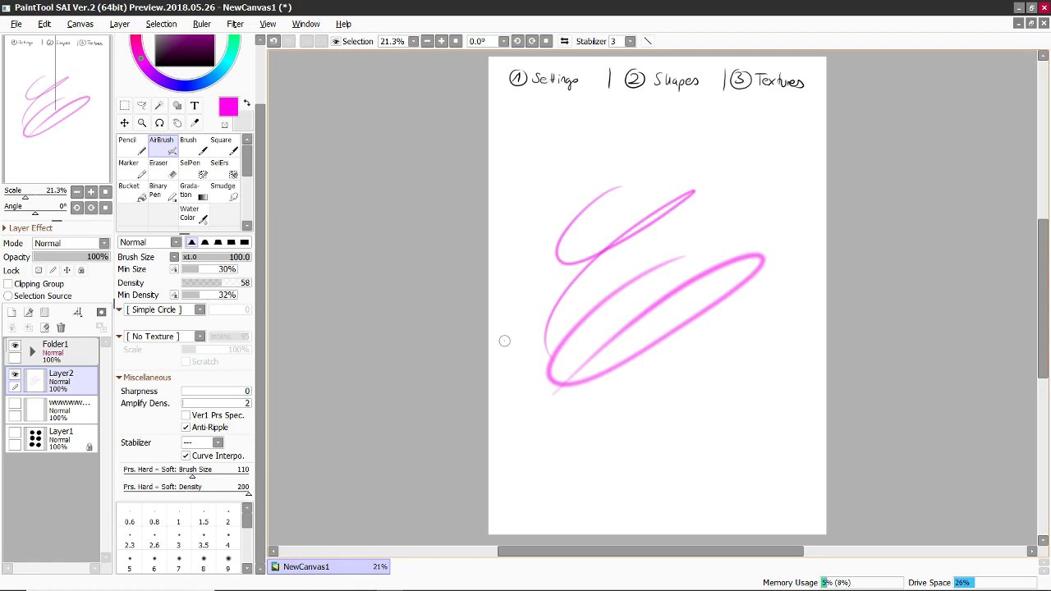
{"action": "key", "text": "ctrl+z"}
{"action": "key", "text": "ctrl+z"}
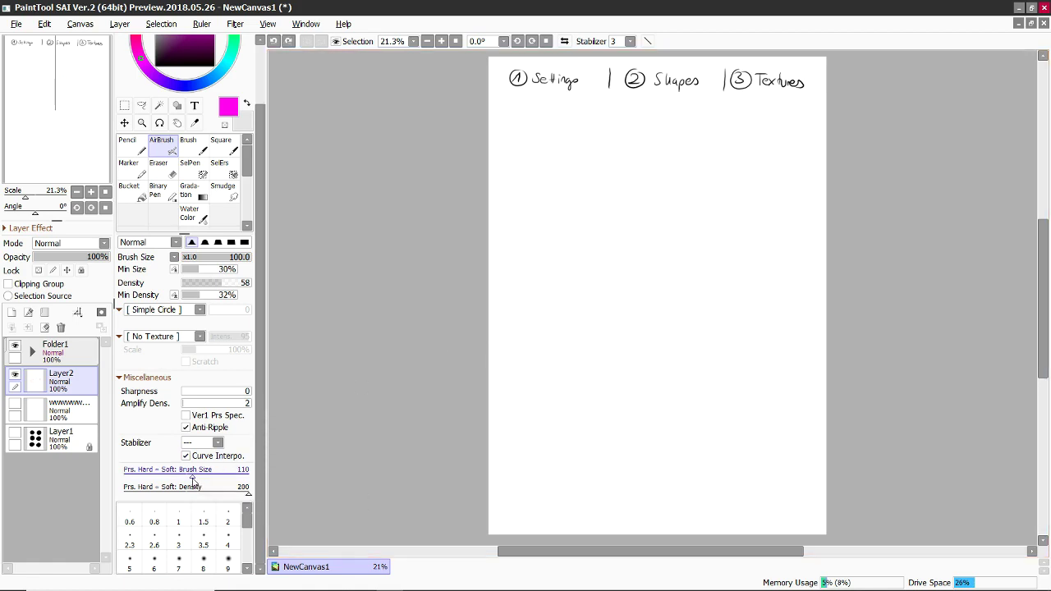
- Test the brush-size pressure setting at 0 and 200 with dense magenta scribbles on Layer2, and undo them
{"action": "left_click_drag", "start_coordinate": [194, 480], "coordinate": [115, 483]}
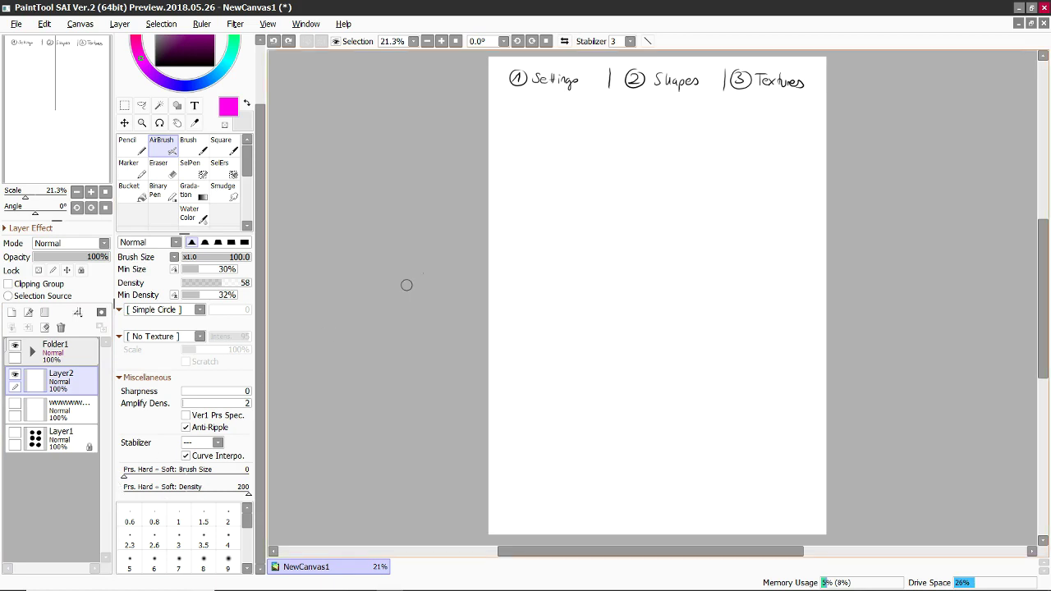
{"action": "mouse_move", "coordinate": [509, 236]}
{"action": "left_mouse_down"}
{"action": "mouse_move", "coordinate": [555, 187]}
{"action": "mouse_move", "coordinate": [659, 167]}
{"action": "mouse_move", "coordinate": [563, 268]}
{"action": "mouse_move", "coordinate": [664, 164]}
{"action": "mouse_move", "coordinate": [673, 238]}
{"action": "mouse_move", "coordinate": [708, 187]}
{"action": "left_mouse_up"}
{"action": "left_click_drag", "start_coordinate": [125, 474], "coordinate": [323, 474]}
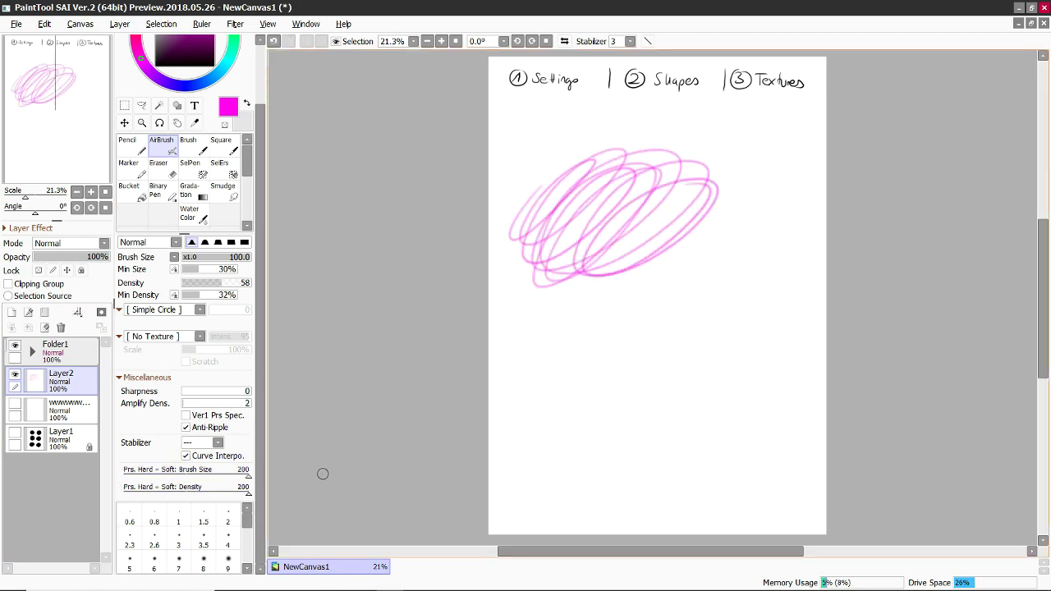
{"action": "mouse_move", "coordinate": [587, 305]}
{"action": "left_mouse_down"}
{"action": "mouse_move", "coordinate": [541, 360]}
{"action": "mouse_move", "coordinate": [606, 317]}
{"action": "mouse_move", "coordinate": [583, 345]}
{"action": "mouse_move", "coordinate": [663, 302]}
{"action": "mouse_move", "coordinate": [699, 296]}
{"action": "mouse_move", "coordinate": [744, 309]}
{"action": "mouse_move", "coordinate": [698, 347]}
{"action": "mouse_move", "coordinate": [630, 369]}
{"action": "mouse_move", "coordinate": [620, 354]}
{"action": "mouse_move", "coordinate": [544, 399]}
{"action": "left_mouse_up"}
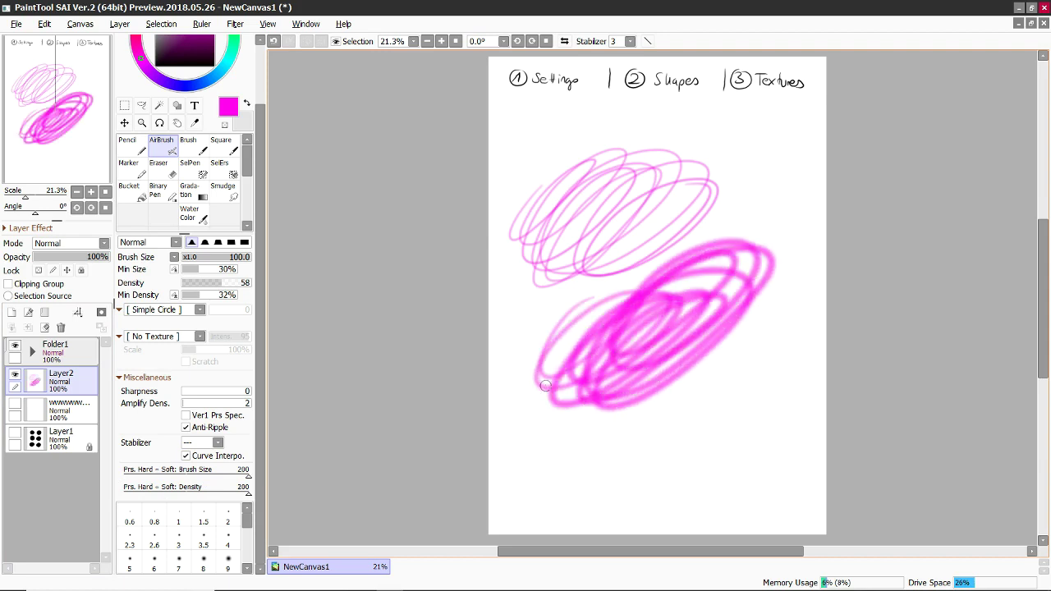
{"action": "mouse_move", "coordinate": [620, 286]}
{"action": "left_mouse_down"}
{"action": "mouse_move", "coordinate": [649, 310]}
{"action": "mouse_move", "coordinate": [629, 254]}
{"action": "mouse_move", "coordinate": [751, 259]}
{"action": "left_mouse_up"}
{"action": "key", "text": "ctrl+z"}
{"action": "key", "text": "ctrl+z"}
{"action": "key", "text": "Delete"}
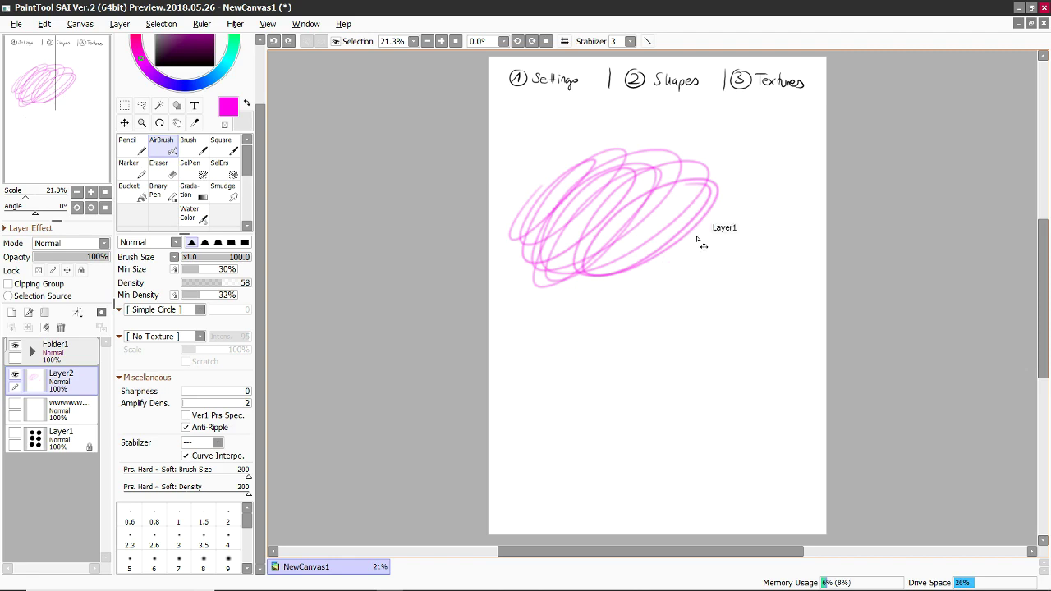
{"action": "key", "text": "ctrl+z"}
- Repeat the brush-size pressure comparison at 0 and 200 with one short looping stroke each, and undo both
{"action": "left_click_drag", "start_coordinate": [180, 476], "coordinate": [115, 476]}
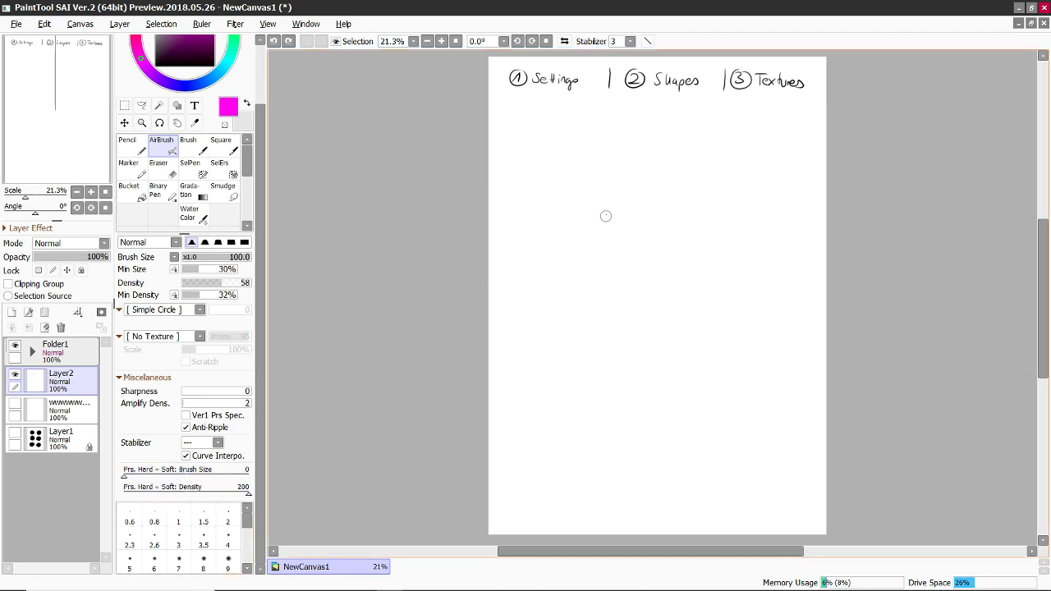
{"action": "mouse_move", "coordinate": [615, 179]}
{"action": "left_mouse_down"}
{"action": "mouse_move", "coordinate": [545, 235]}
{"action": "mouse_move", "coordinate": [549, 265]}
{"action": "left_mouse_up"}
{"action": "left_click_drag", "start_coordinate": [124, 473], "coordinate": [246, 474]}
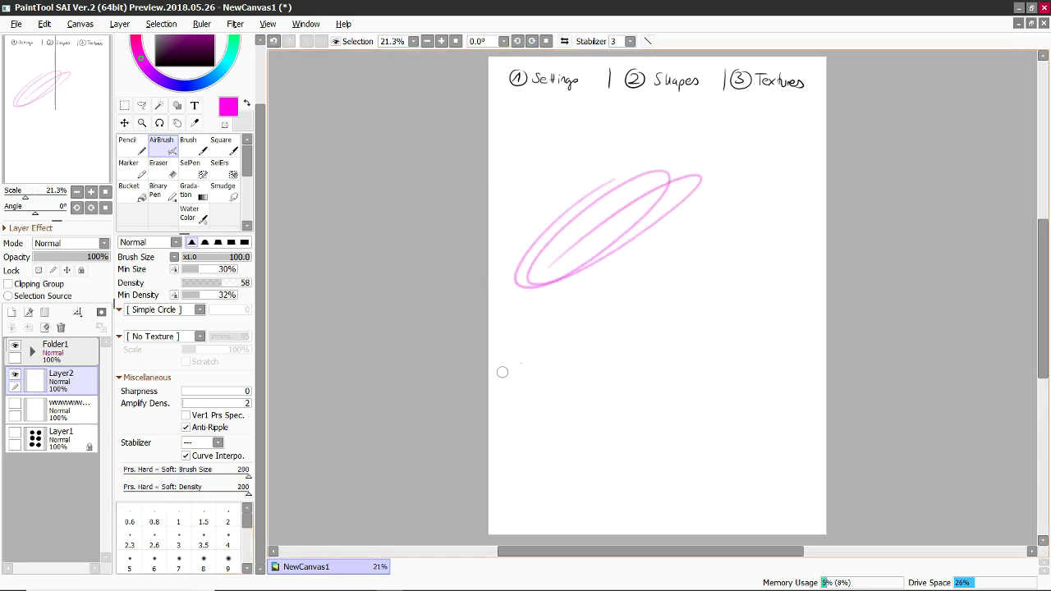
{"action": "mouse_move", "coordinate": [558, 361]}
{"action": "left_mouse_down"}
{"action": "mouse_move", "coordinate": [707, 283]}
{"action": "mouse_move", "coordinate": [752, 281]}
{"action": "left_mouse_up"}
{"action": "key", "text": "ctrl+z"}
{"action": "key", "text": "ctrl+z"}
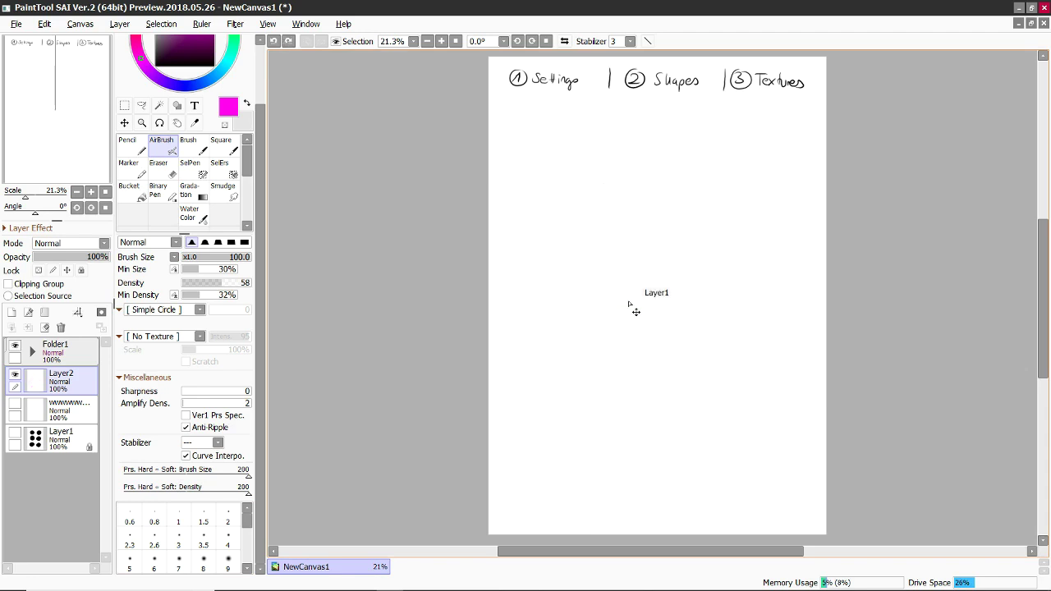
- Compare AirBrush scribbles with the density pressure lowered and at 200, using brush-size pressure 139, and undo both
{"action": "left_click_drag", "start_coordinate": [238, 475], "coordinate": [124, 492]}
{"action": "mouse_move", "coordinate": [605, 199]}
{"action": "left_mouse_down"}
{"action": "mouse_move", "coordinate": [512, 272]}
{"action": "mouse_move", "coordinate": [546, 299]}
{"action": "mouse_move", "coordinate": [533, 333]}
{"action": "left_mouse_up"}
{"action": "left_click_drag", "start_coordinate": [220, 493], "coordinate": [279, 491]}
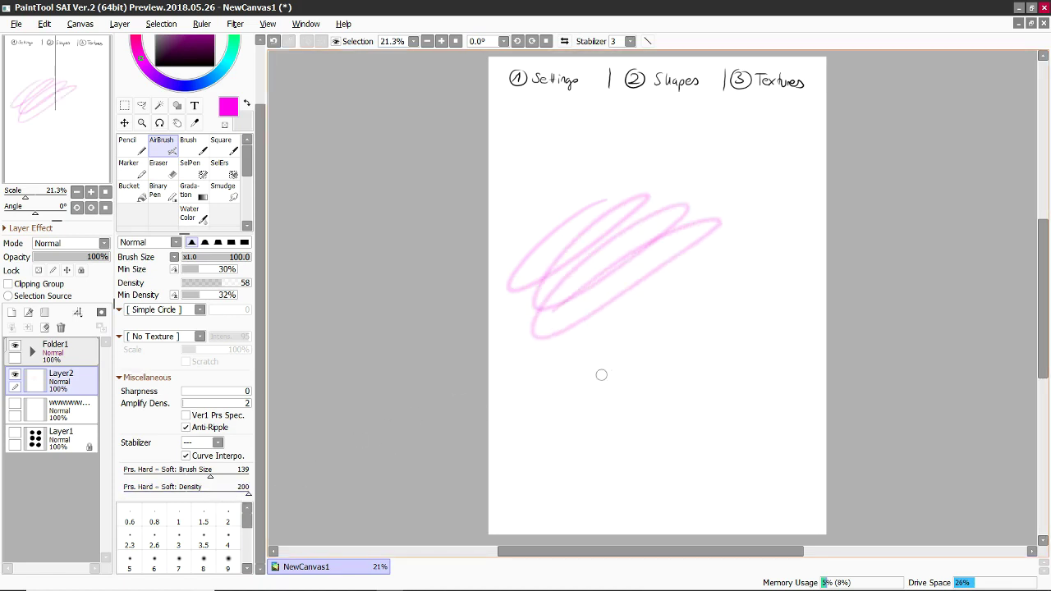
{"action": "mouse_move", "coordinate": [694, 304]}
{"action": "left_mouse_down"}
{"action": "mouse_move", "coordinate": [787, 308]}
{"action": "mouse_move", "coordinate": [751, 289]}
{"action": "mouse_move", "coordinate": [602, 370]}
{"action": "left_mouse_up"}
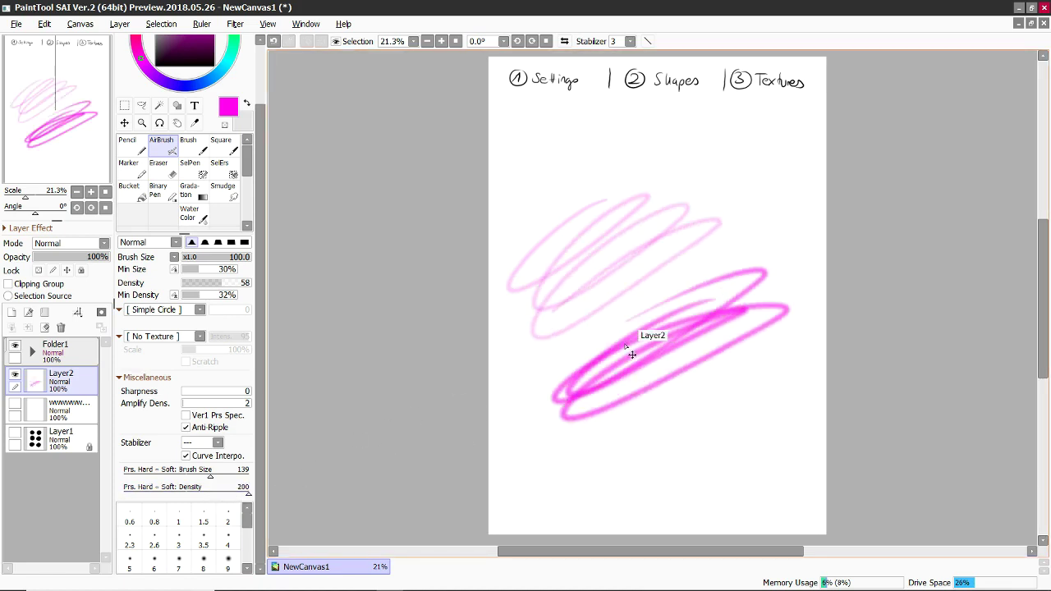
{"action": "key", "text": "ctrl+z"}
{"action": "key", "text": "ctrl+z"}
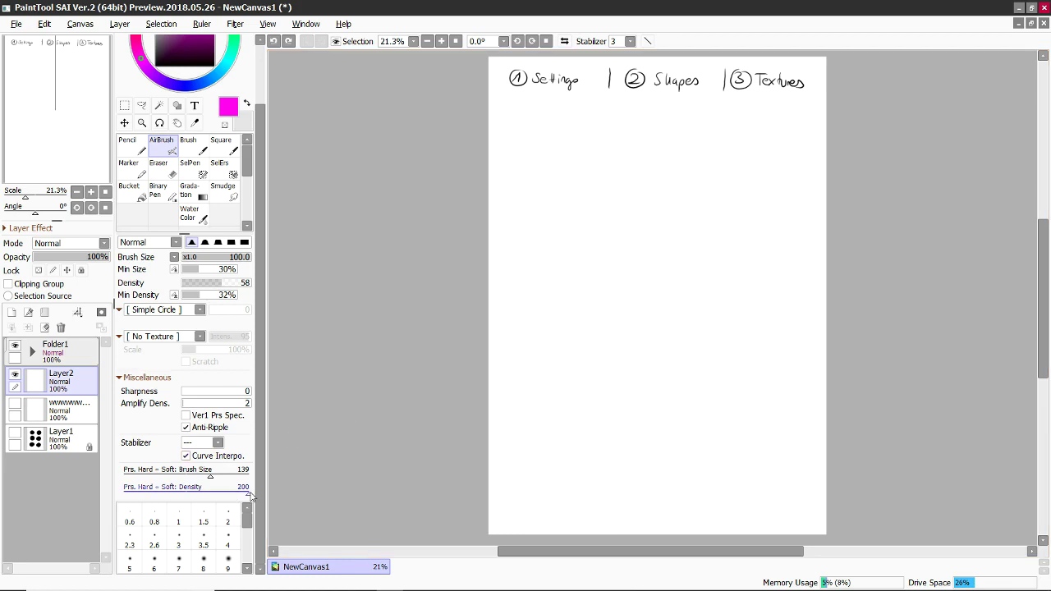
- Draw looping AirBrush strokes with brush-size pressure set to 150 and with it set to 148
{"action": "left_click_drag", "start_coordinate": [252, 475], "coordinate": [256, 478]}
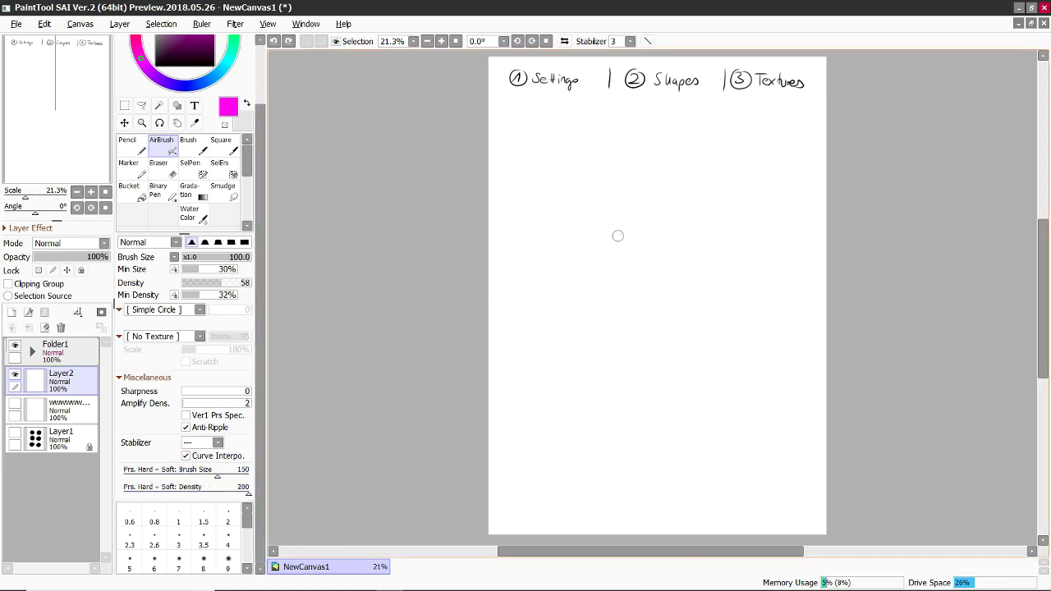
{"action": "left_click_drag", "start_coordinate": [614, 207], "coordinate": [690, 308]}
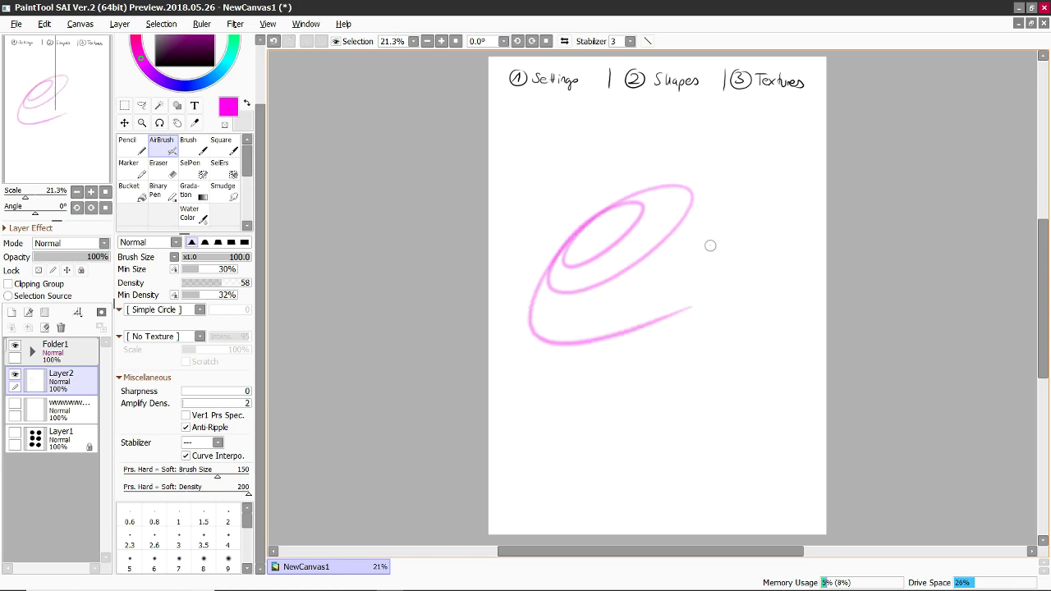
{"action": "left_click_drag", "start_coordinate": [217, 477], "coordinate": [214, 481]}
{"action": "mouse_move", "coordinate": [683, 270]}
{"action": "left_mouse_down"}
{"action": "mouse_move", "coordinate": [633, 295]}
{"action": "mouse_move", "coordinate": [654, 246]}
{"action": "mouse_move", "coordinate": [617, 275]}
{"action": "mouse_move", "coordinate": [702, 344]}
{"action": "mouse_move", "coordinate": [715, 210]}
{"action": "mouse_move", "coordinate": [772, 283]}
{"action": "mouse_move", "coordinate": [661, 349]}
{"action": "left_mouse_up"}
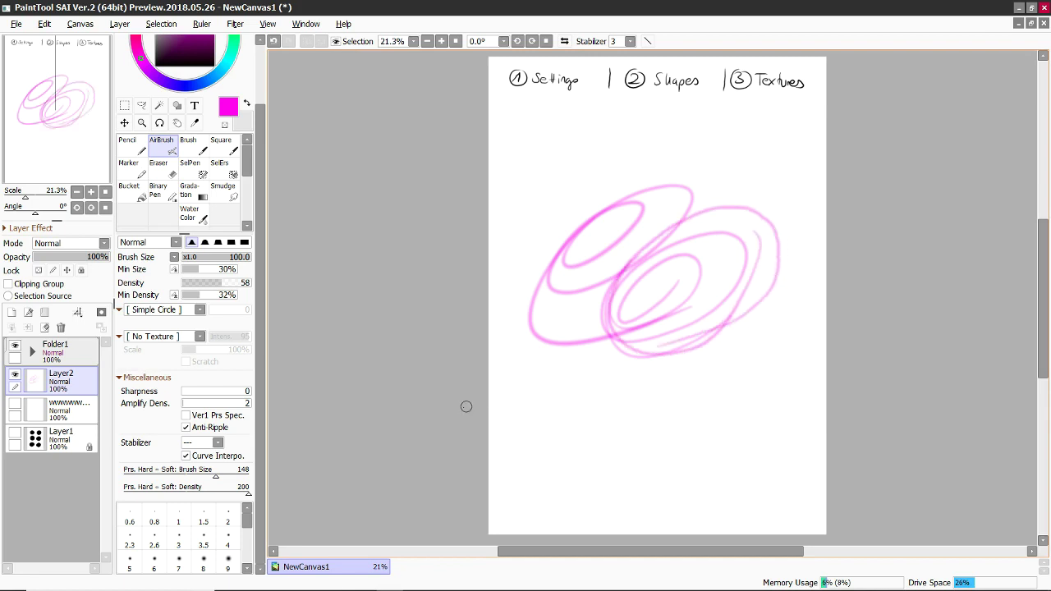
- Set the AirBrush's Min Size to 0% and paint looping strokes of varying pressure across Layer2
{"action": "left_click_drag", "start_coordinate": [198, 270], "coordinate": [179, 270]}
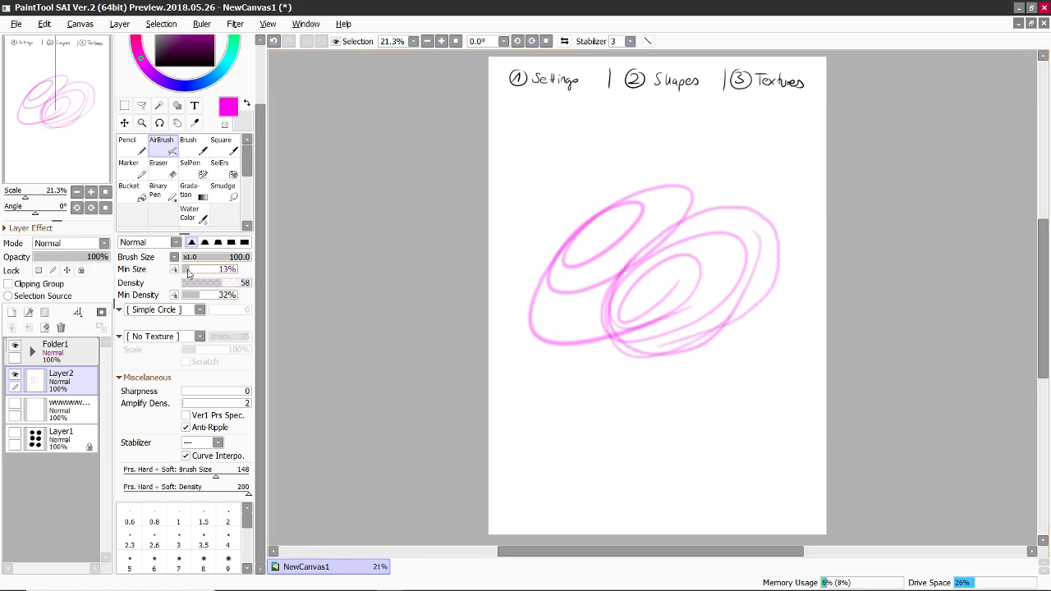
{"action": "mouse_move", "coordinate": [640, 150]}
{"action": "left_mouse_down"}
{"action": "mouse_move", "coordinate": [556, 169]}
{"action": "mouse_move", "coordinate": [637, 184]}
{"action": "mouse_move", "coordinate": [559, 294]}
{"action": "mouse_move", "coordinate": [537, 403]}
{"action": "mouse_move", "coordinate": [634, 431]}
{"action": "mouse_move", "coordinate": [698, 355]}
{"action": "left_mouse_up"}
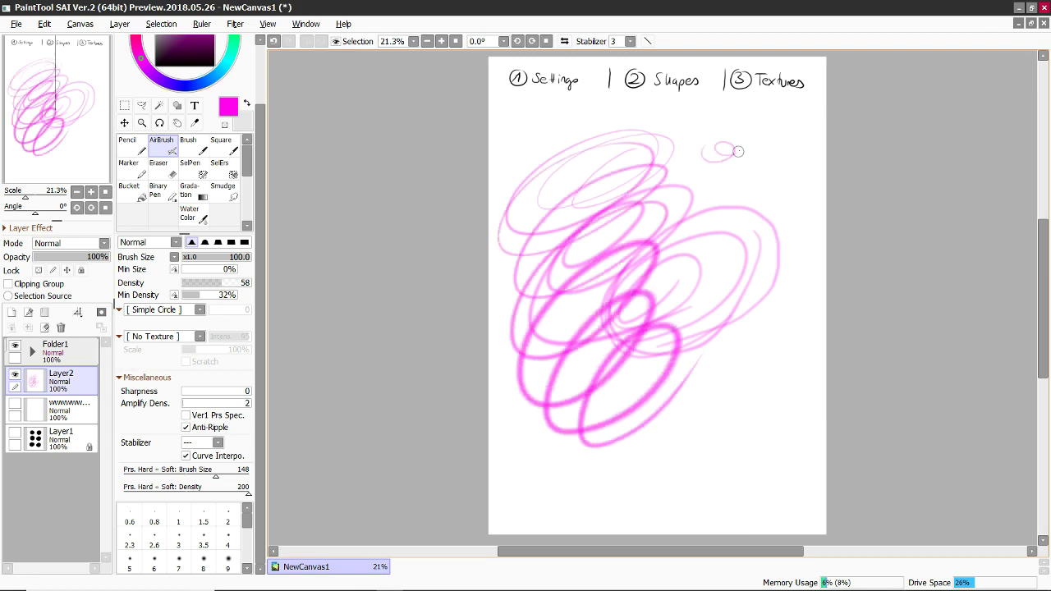
{"action": "mouse_move", "coordinate": [738, 151]}
{"action": "left_mouse_down"}
{"action": "mouse_move", "coordinate": [760, 172]}
{"action": "mouse_move", "coordinate": [662, 189]}
{"action": "mouse_move", "coordinate": [649, 209]}
{"action": "left_mouse_up"}
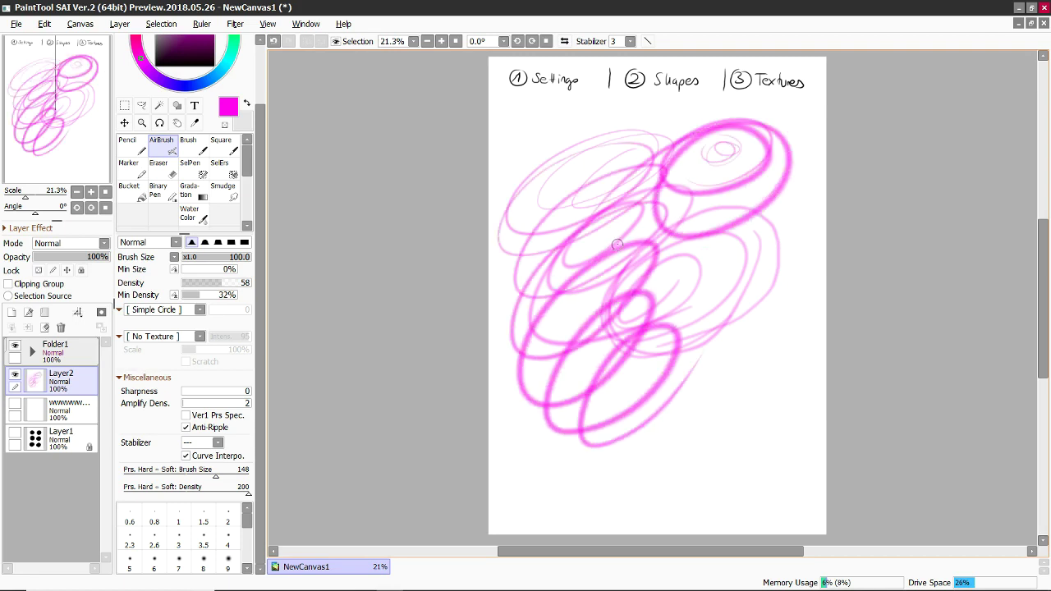
{"action": "mouse_move", "coordinate": [651, 486]}
{"action": "left_mouse_down"}
{"action": "mouse_move", "coordinate": [670, 388]}
{"action": "mouse_move", "coordinate": [653, 467]}
{"action": "mouse_move", "coordinate": [677, 459]}
{"action": "mouse_move", "coordinate": [685, 418]}
{"action": "left_mouse_up"}
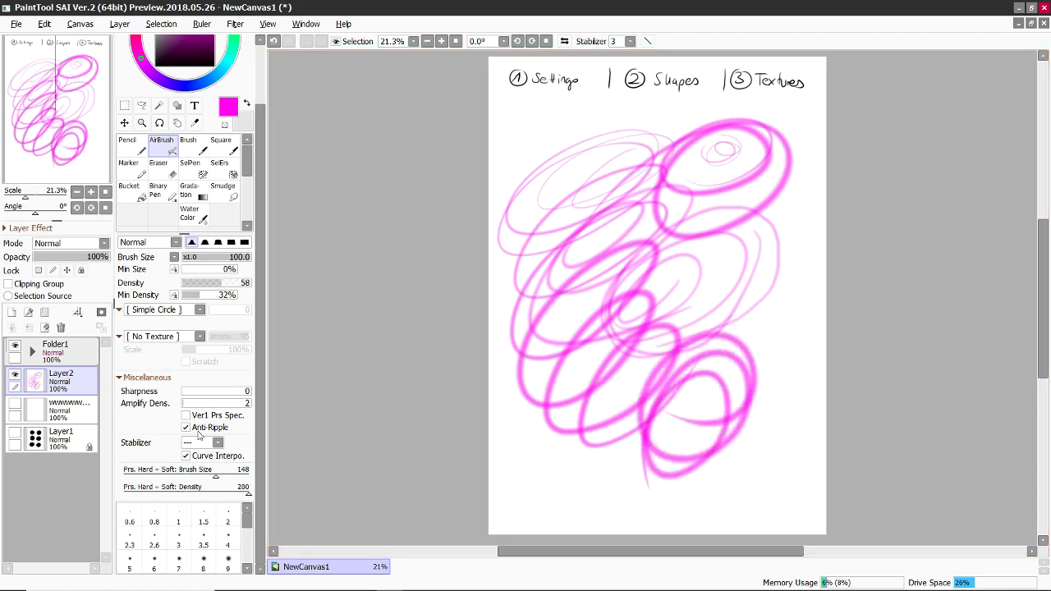
- Undo all the looping AirBrush test strokes so that Layer2 is empty
{"action": "key", "text": "ctrl+z"}
{"action": "key", "text": "ctrl+z"}
{"action": "key", "text": "ctrl+z"}
{"action": "key", "text": "ctrl+z"}
{"action": "key", "text": "ctrl+z"}
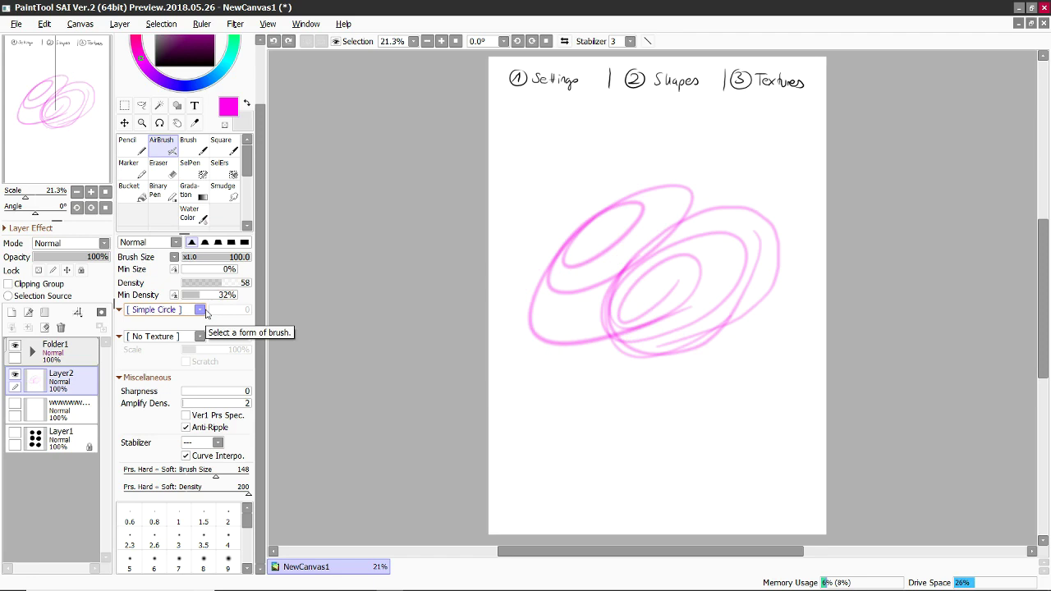
{"action": "key", "text": "ctrl+z"}
{"action": "key", "text": "ctrl+z"}
{"action": "key", "text": "ctrl+z"}
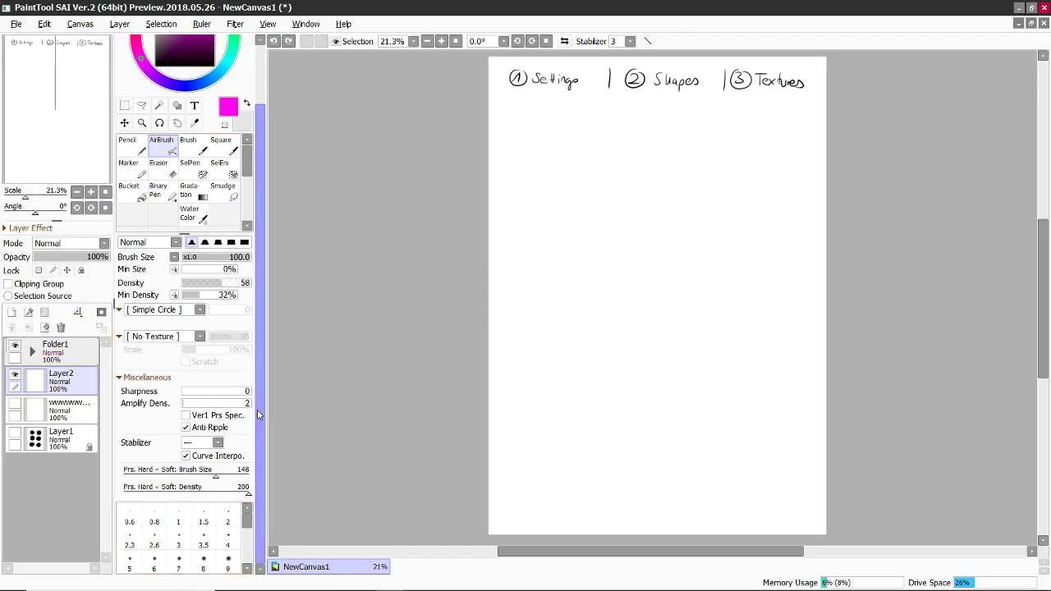
- Select the Marker, try a magenta stroke at size 79 on Layer2 and undo it
{"action": "scroll", "coordinate": [191, 250], "scroll_direction": "up", "scroll_amount": 3}
{"action": "left_click", "coordinate": [132, 237]}
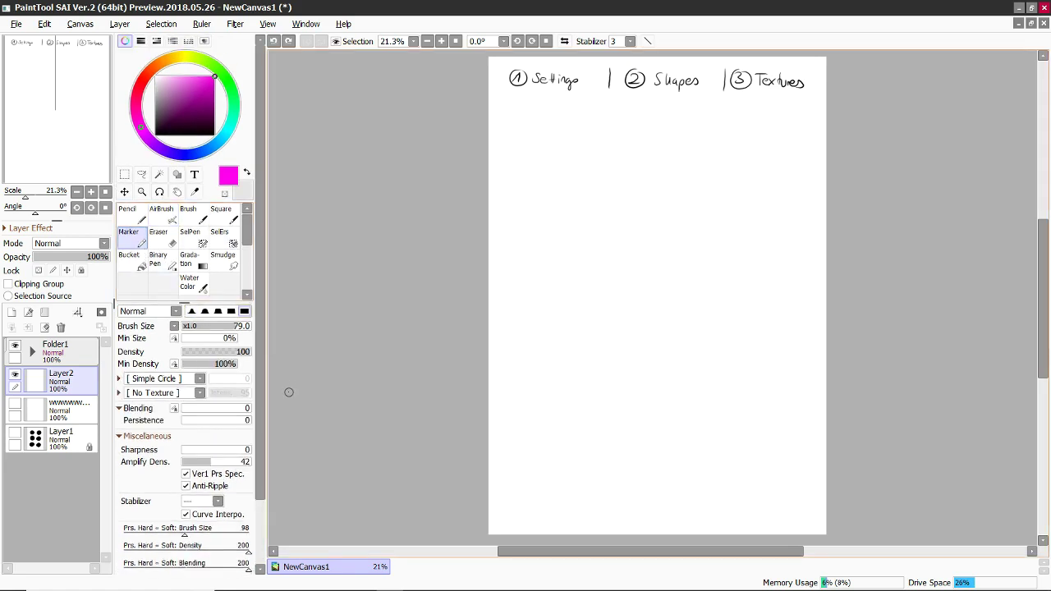
{"action": "mouse_move", "coordinate": [626, 176]}
{"action": "left_mouse_down"}
{"action": "mouse_move", "coordinate": [580, 211]}
{"action": "mouse_move", "coordinate": [532, 356]}
{"action": "left_mouse_up"}
{"action": "key", "text": "ctrl+z"}
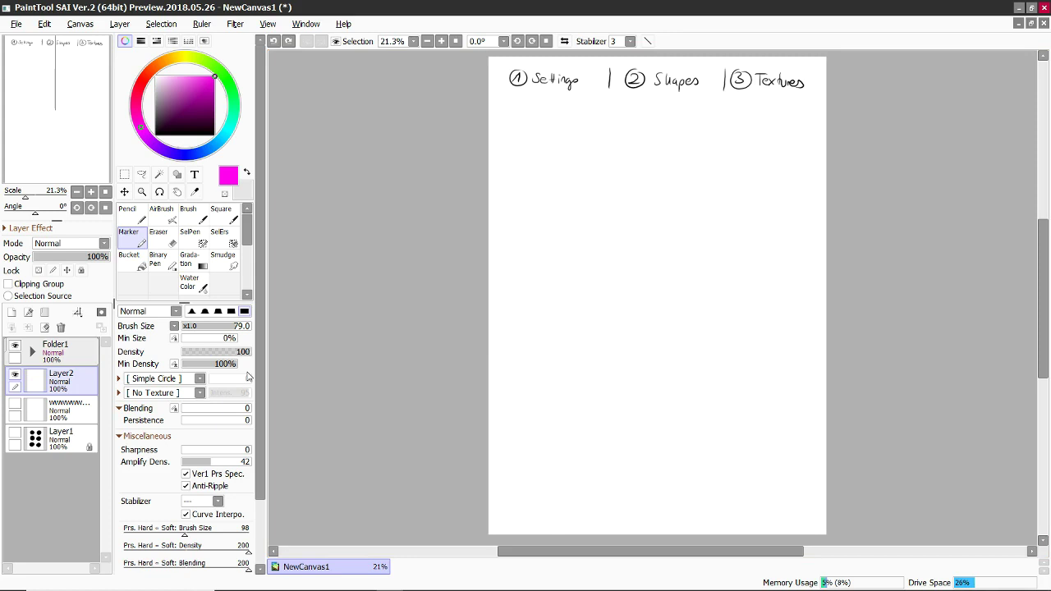
- Enlarge the Marker to size 642 and paint a solid magenta patch in the middle of Layer2
{"action": "scroll", "coordinate": [264, 386], "scroll_direction": "down", "scroll_amount": 3}
{"action": "left_click_drag", "start_coordinate": [570, 238], "coordinate": [608, 237], "text": "ctrl+alt"}
{"action": "mouse_move", "coordinate": [565, 264]}
{"action": "left_mouse_down"}
{"action": "mouse_move", "coordinate": [580, 225]}
{"action": "mouse_move", "coordinate": [578, 270]}
{"action": "left_mouse_up"}
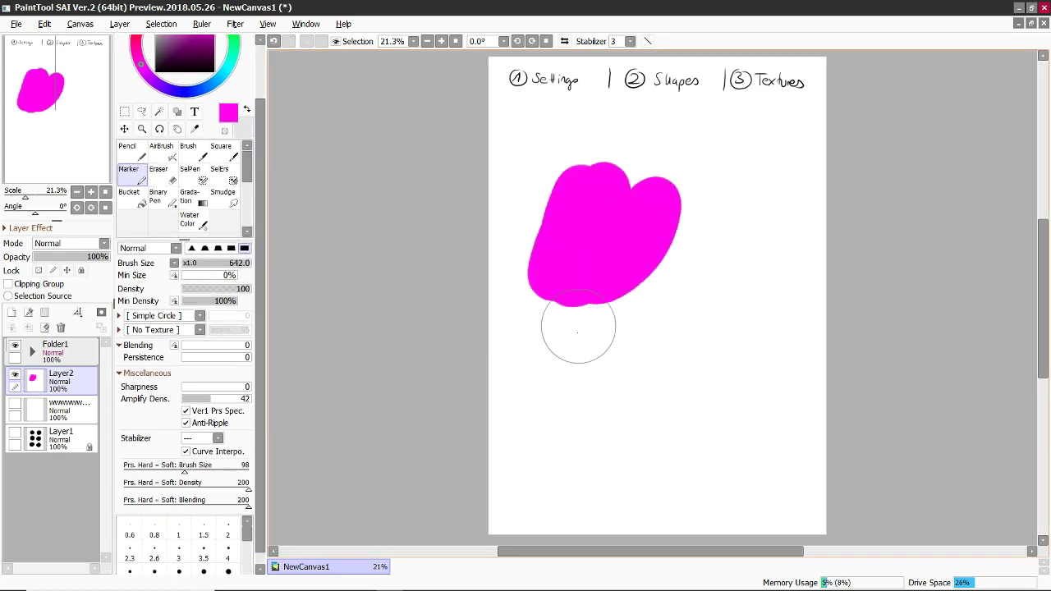
- Undo the solid patch, paint diagonal Marker strokes of varying pressure across Layer2, and clear them
{"action": "key", "text": "ctrl+z"}
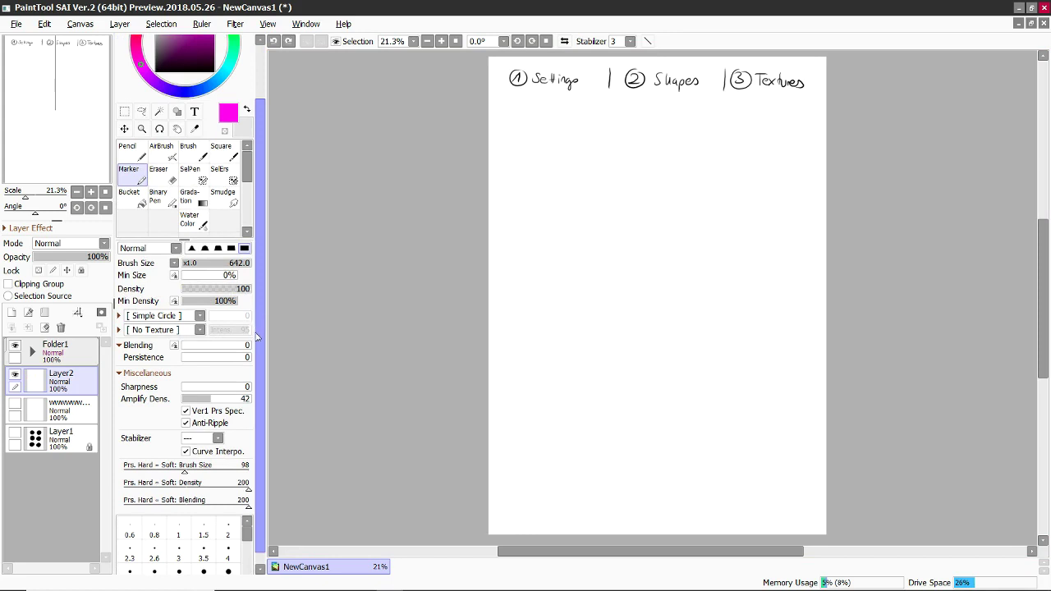
{"action": "left_click_drag", "start_coordinate": [525, 219], "coordinate": [711, 168]}
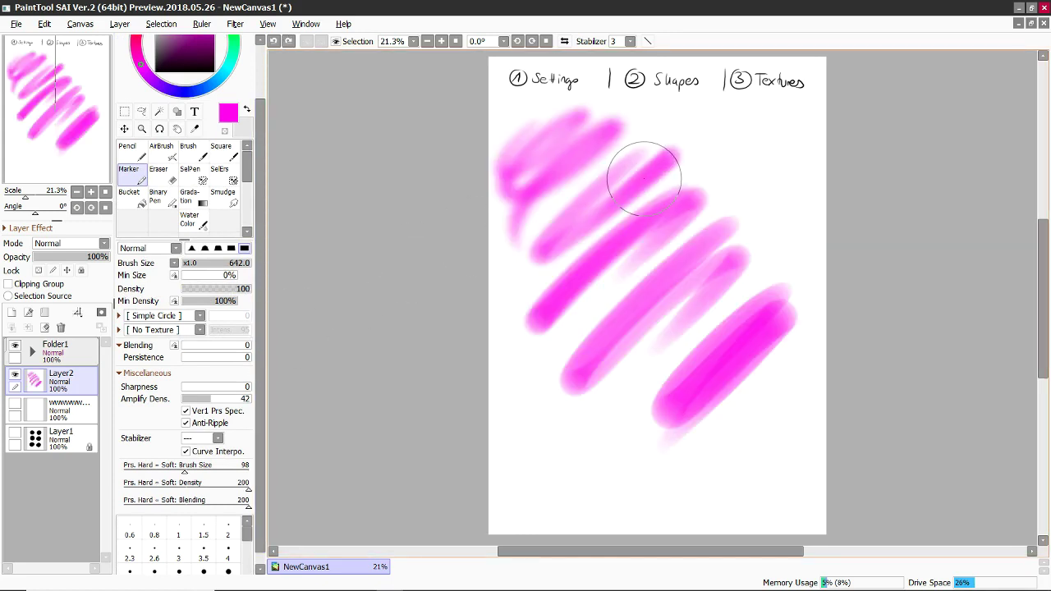
{"action": "key", "text": "Delete"}
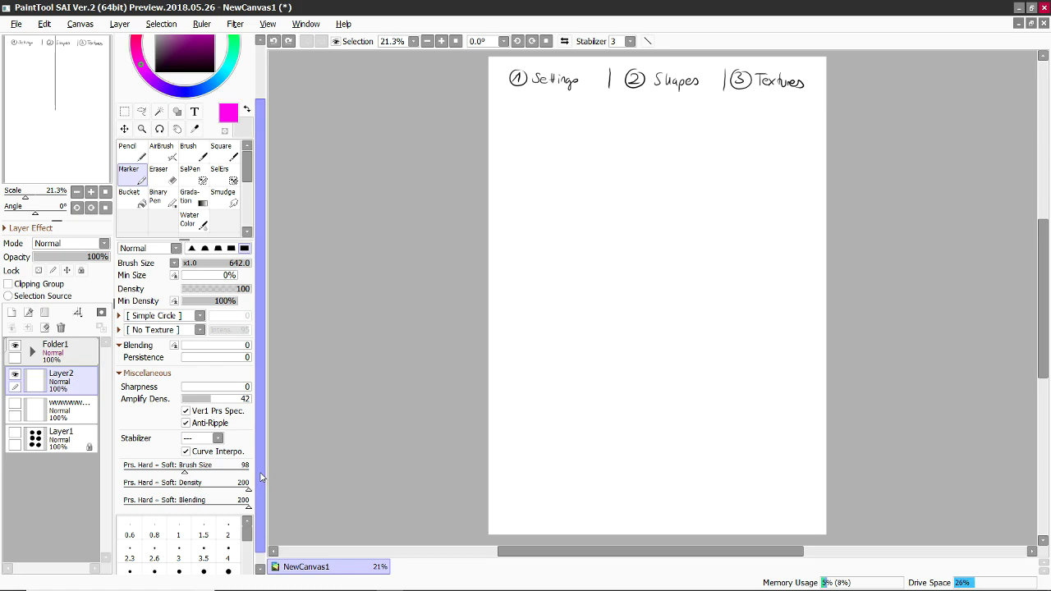
- Try preset Marker sizes, reduce the size to 10, and test a thin magenta stroke on Layer2 before undoing it
{"action": "mouse_move", "coordinate": [261, 477]}
{"action": "left_mouse_down"}
{"action": "mouse_move", "coordinate": [245, 572]}
{"action": "mouse_move", "coordinate": [247, 511]}
{"action": "left_mouse_up"}
{"action": "left_click", "coordinate": [229, 545]}
{"action": "left_click", "coordinate": [204, 560]}
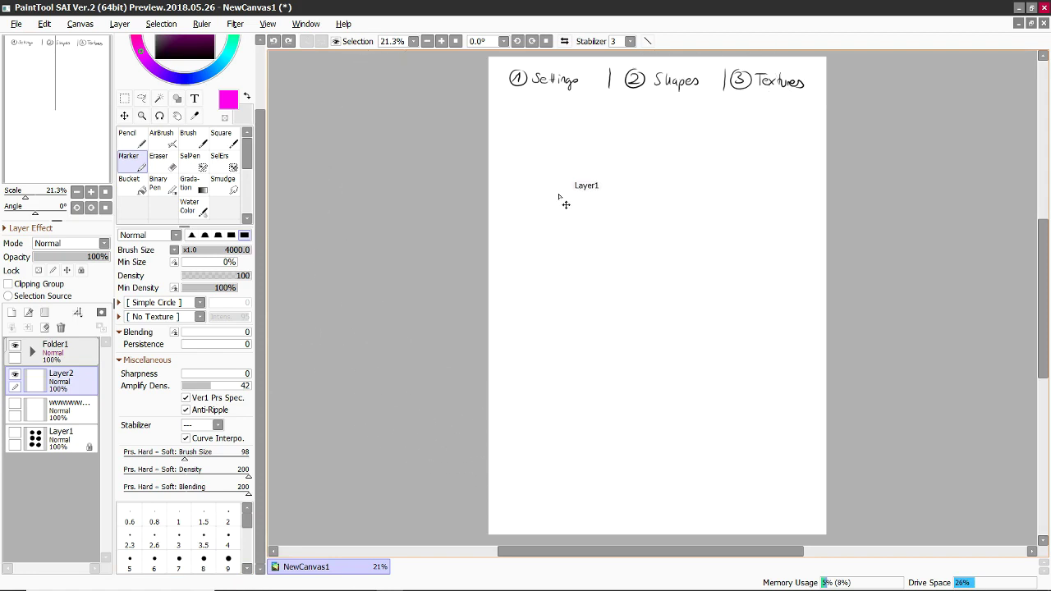
{"action": "mouse_move", "coordinate": [566, 204]}
{"action": "left_mouse_down"}
{"action": "mouse_move", "coordinate": [559, 194]}
{"action": "mouse_move", "coordinate": [650, 305]}
{"action": "mouse_move", "coordinate": [542, 189]}
{"action": "mouse_move", "coordinate": [573, 263]}
{"action": "mouse_move", "coordinate": [721, 456]}
{"action": "mouse_move", "coordinate": [579, 279]}
{"action": "mouse_move", "coordinate": [586, 270]}
{"action": "mouse_move", "coordinate": [568, 310]}
{"action": "mouse_move", "coordinate": [575, 173]}
{"action": "mouse_move", "coordinate": [666, 383]}
{"action": "mouse_move", "coordinate": [551, 257]}
{"action": "mouse_move", "coordinate": [388, 257]}
{"action": "mouse_move", "coordinate": [320, 327]}
{"action": "left_mouse_up"}
{"action": "left_click_drag", "start_coordinate": [546, 230], "coordinate": [549, 279], "text": "ctrl+alt"}
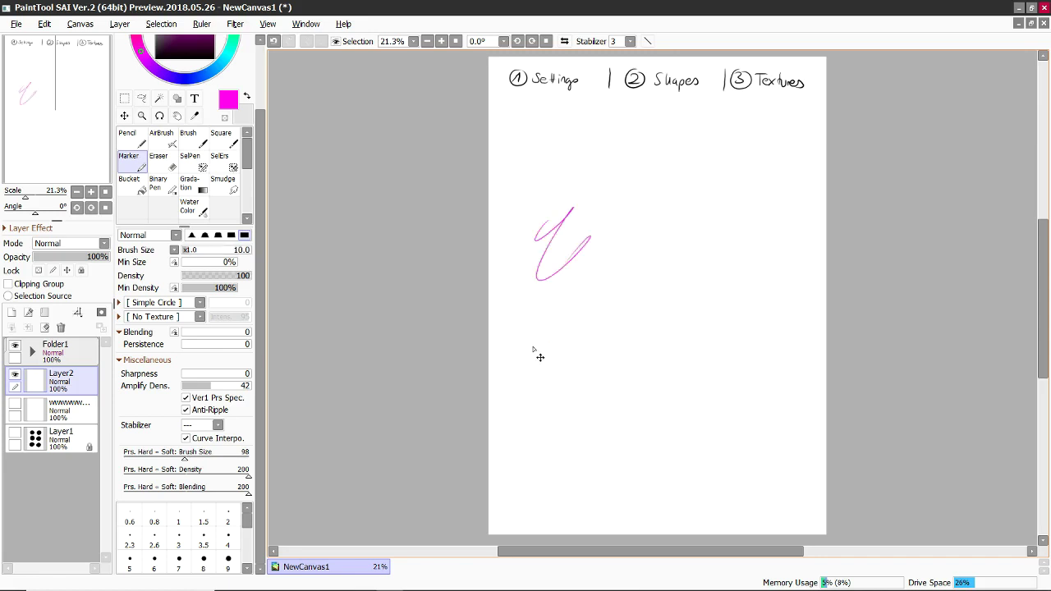
{"action": "key", "text": "ctrl+z"}
- Set the Marker's size to 20 and try density 45 before setting density to 100 from the on-canvas brush settings
{"action": "left_click", "coordinate": [537, 271], "text": "ctrl+alt"}
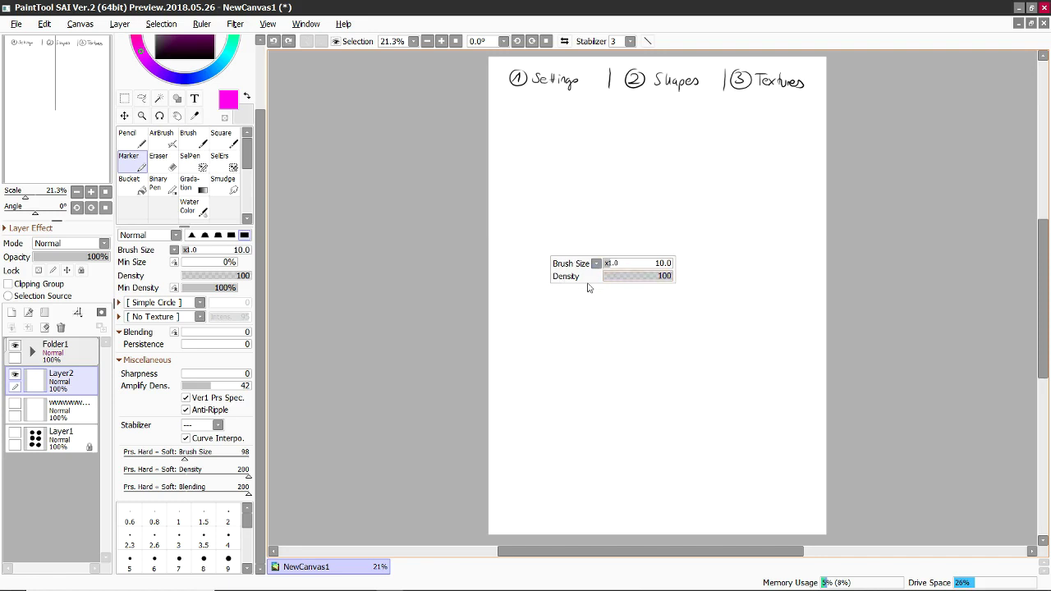
{"action": "mouse_move", "coordinate": [613, 267]}
{"action": "left_mouse_down"}
{"action": "mouse_move", "coordinate": [661, 265]}
{"action": "mouse_move", "coordinate": [616, 264]}
{"action": "mouse_move", "coordinate": [618, 278]}
{"action": "mouse_move", "coordinate": [649, 288]}
{"action": "left_mouse_up"}
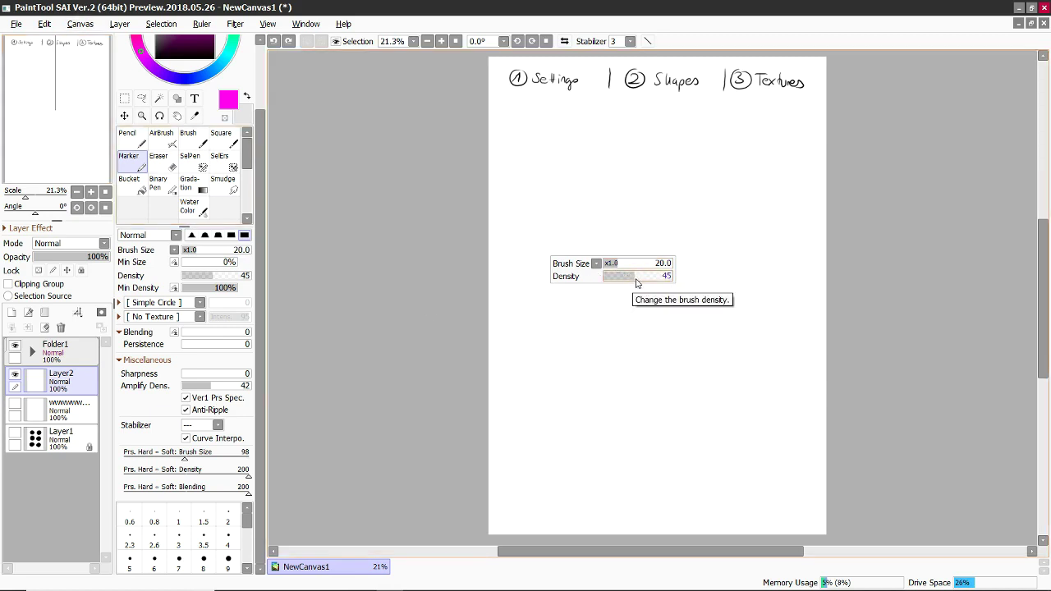
{"action": "left_click_drag", "start_coordinate": [635, 287], "coordinate": [682, 301]}
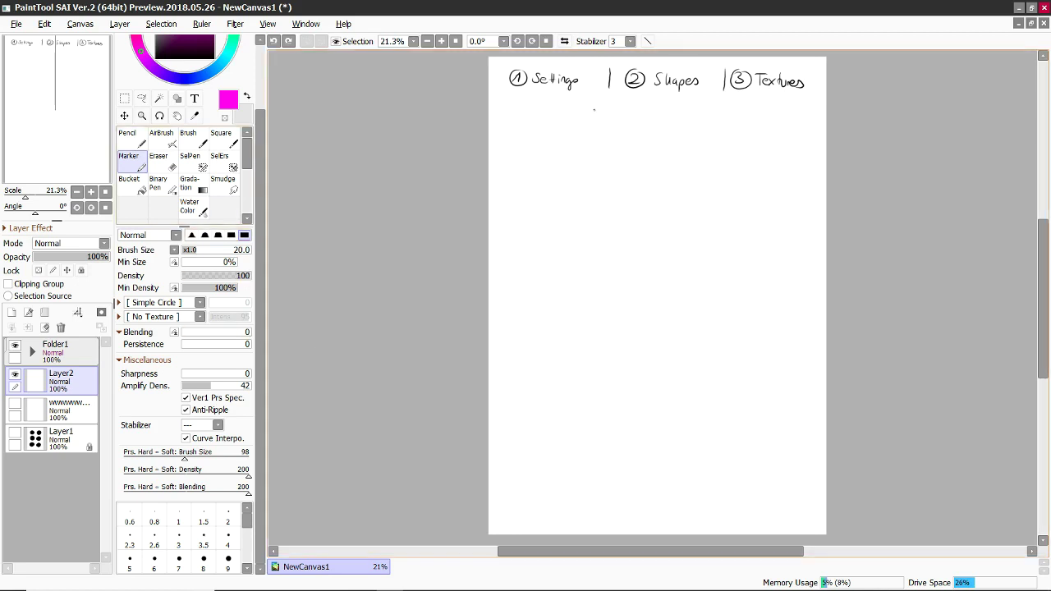
- Show and activate Layer1 with the black circles, and select the Brush, enlarging it to about size 581
{"action": "left_click", "coordinate": [15, 433]}
{"action": "left_click", "coordinate": [73, 439]}
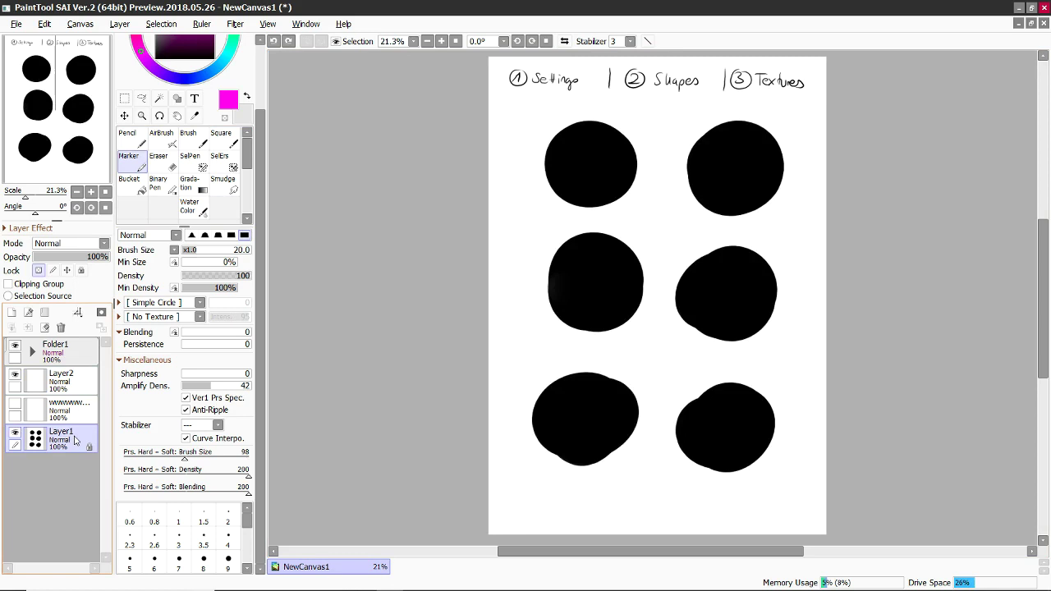
{"action": "left_click", "coordinate": [189, 136]}
{"action": "scroll", "coordinate": [265, 296], "scroll_direction": "up", "scroll_amount": 2}
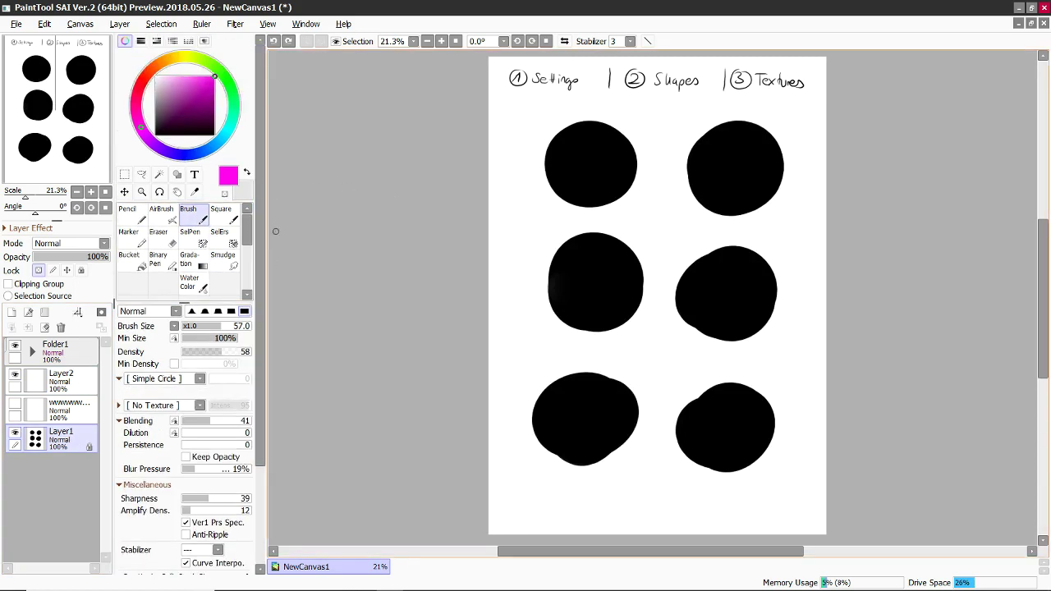
{"action": "scroll", "coordinate": [265, 296], "scroll_direction": "down", "scroll_amount": 1}
{"action": "mouse_move", "coordinate": [550, 181]}
{"action": "left_mouse_down"}
{"action": "mouse_move", "coordinate": [530, 178]}
{"action": "mouse_move", "coordinate": [546, 220]}
{"action": "left_mouse_up"}
{"action": "left_click_drag", "start_coordinate": [262, 188], "coordinate": [262, 148]}
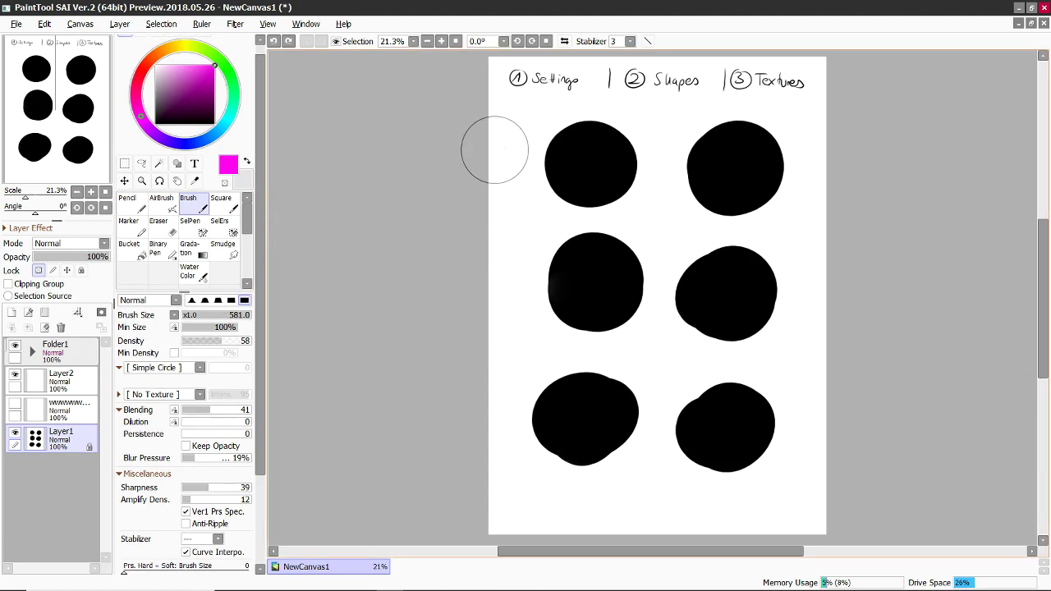
- Compare the AirBrush and Marker settings with those of the Brush, and reselect the Brush
{"action": "left_click", "coordinate": [164, 204]}
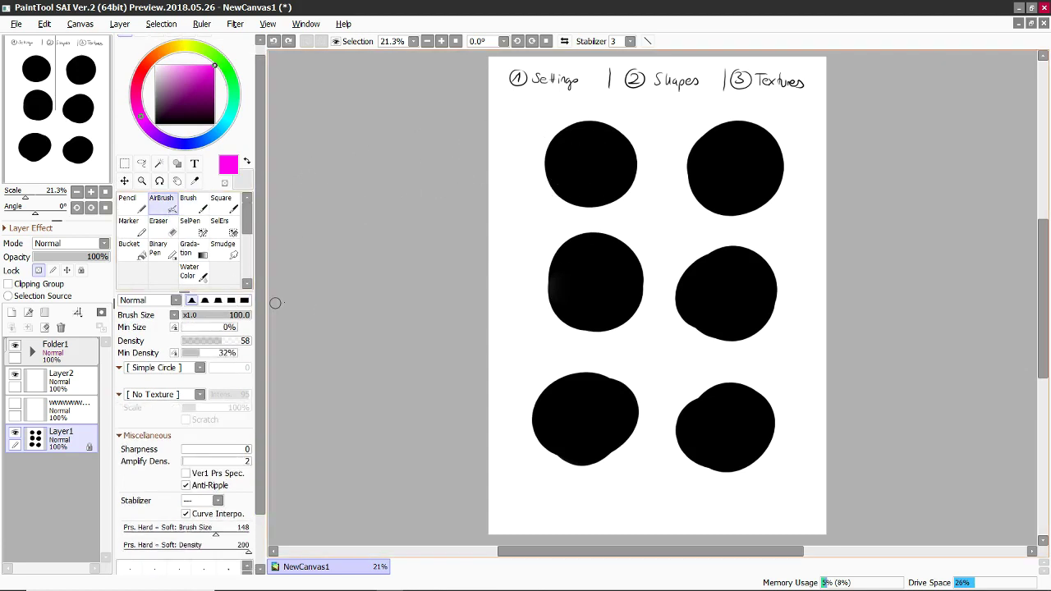
{"action": "left_click", "coordinate": [130, 232]}
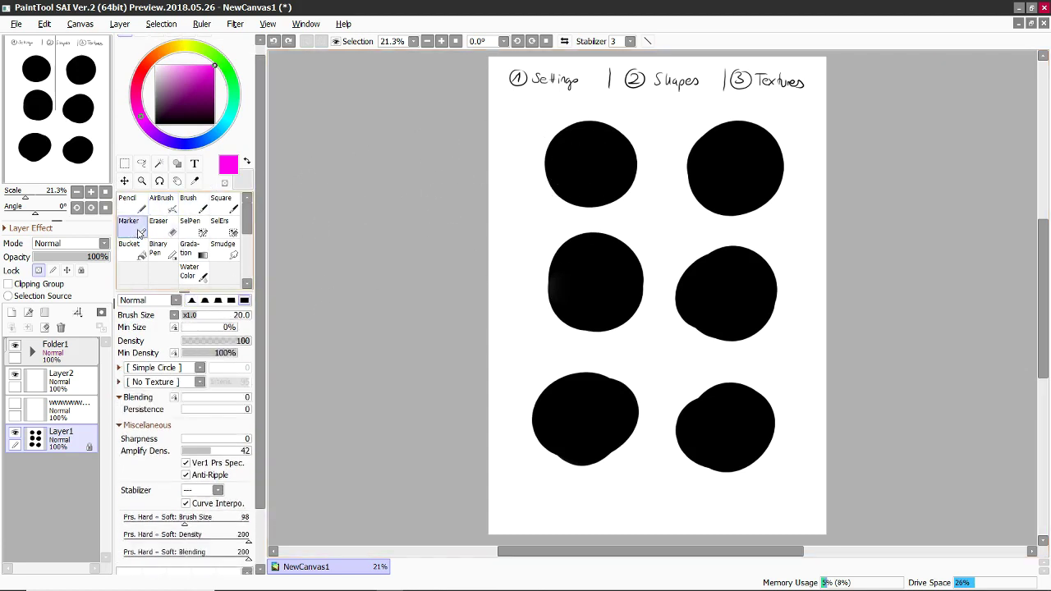
{"action": "left_click", "coordinate": [205, 209]}
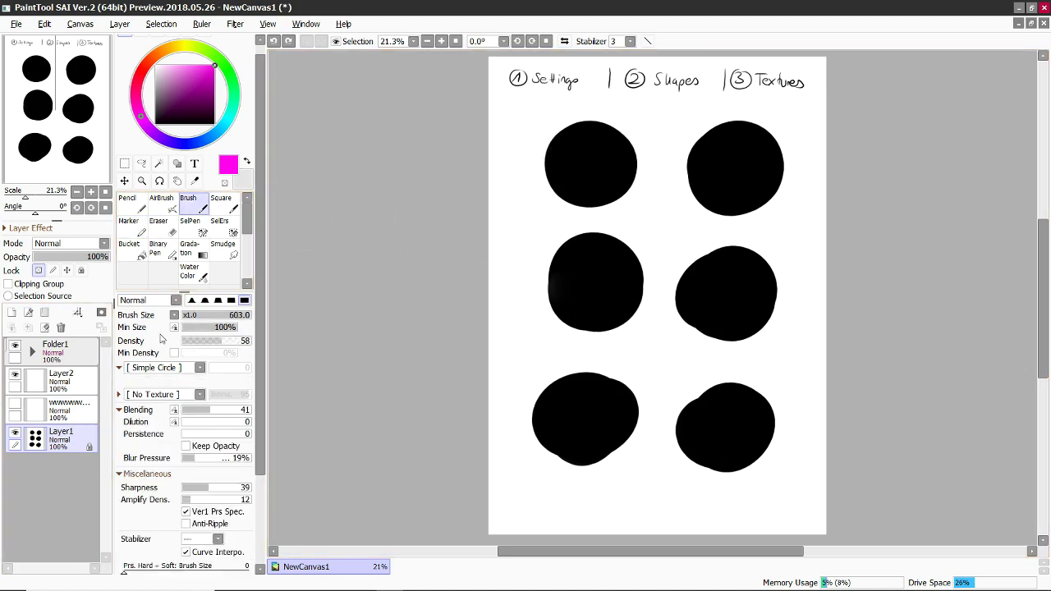
- Paint the upper-left circle magenta with the Brush at size 603, and cover its lower-left part in bright green
{"action": "mouse_move", "coordinate": [530, 156]}
{"action": "left_mouse_down"}
{"action": "mouse_move", "coordinate": [590, 115]}
{"action": "mouse_move", "coordinate": [596, 43]}
{"action": "mouse_move", "coordinate": [591, 156]}
{"action": "left_mouse_up"}
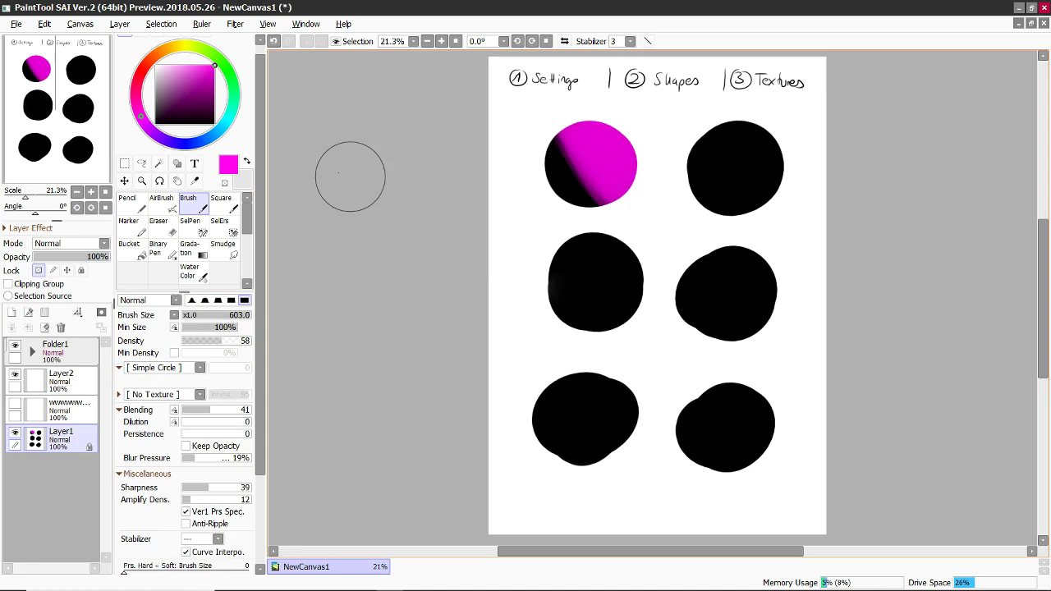
{"action": "left_click", "coordinate": [227, 69]}
{"action": "mouse_move", "coordinate": [545, 188]}
{"action": "left_mouse_down"}
{"action": "mouse_move", "coordinate": [549, 163]}
{"action": "mouse_move", "coordinate": [576, 201]}
{"action": "mouse_move", "coordinate": [539, 134]}
{"action": "mouse_move", "coordinate": [599, 179]}
{"action": "mouse_move", "coordinate": [621, 139]}
{"action": "left_mouse_up"}
- Mirror the canvas view and blend the magenta-green boundary of the painted circle with colours sampled from it
{"action": "key", "text": "bracketleft"}
{"action": "key", "text": "bracketleft"}
{"action": "key", "text": "bracketleft"}
{"action": "key", "text": "h"}
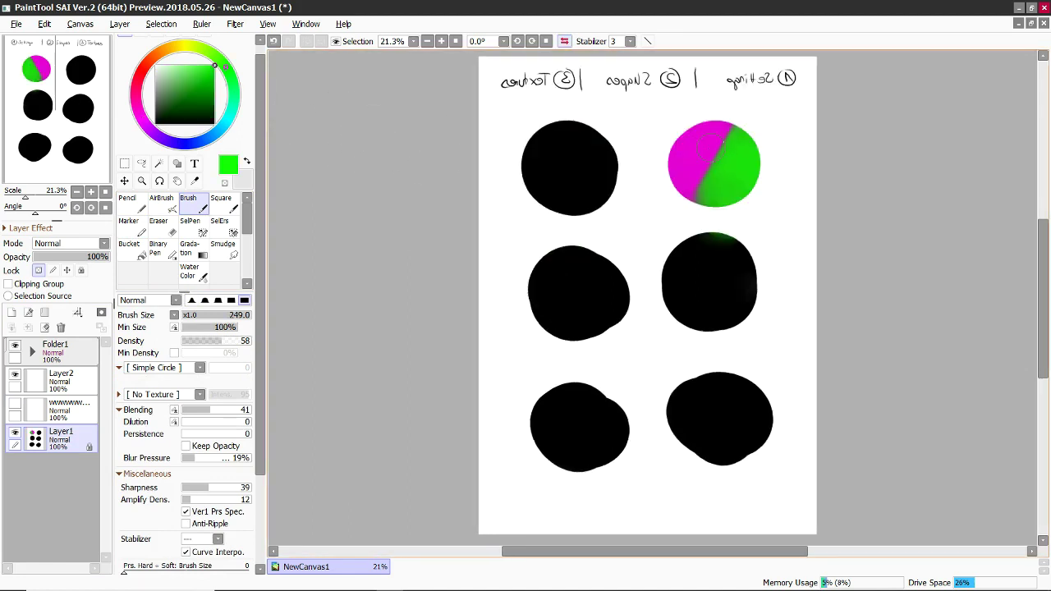
{"action": "right_click", "coordinate": [698, 137]}
{"action": "left_click_drag", "start_coordinate": [715, 139], "coordinate": [729, 122]}
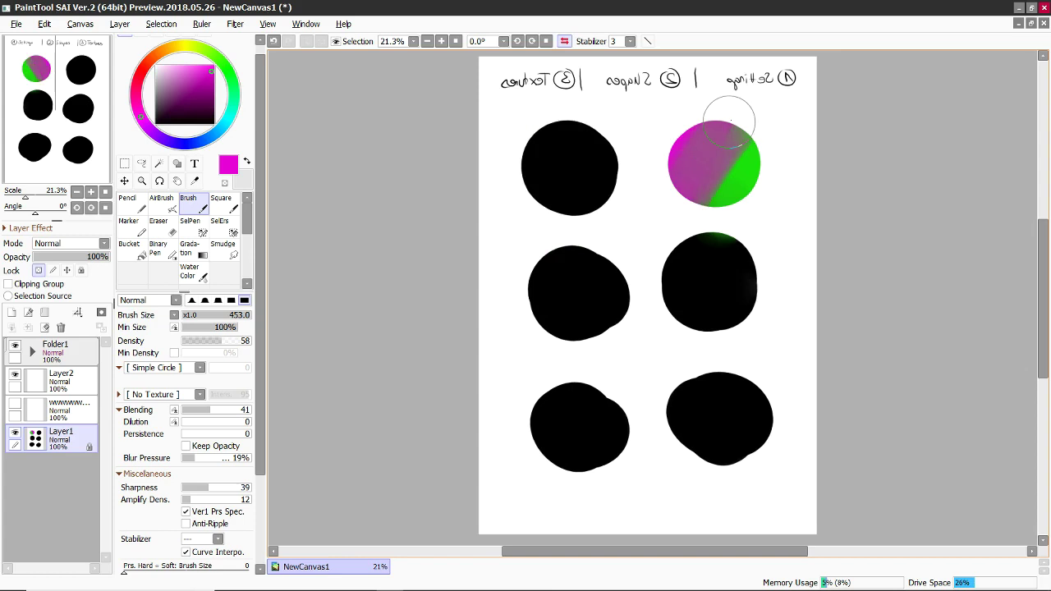
{"action": "left_click", "coordinate": [731, 176], "text": "alt"}
{"action": "left_click", "coordinate": [678, 146], "text": "alt"}
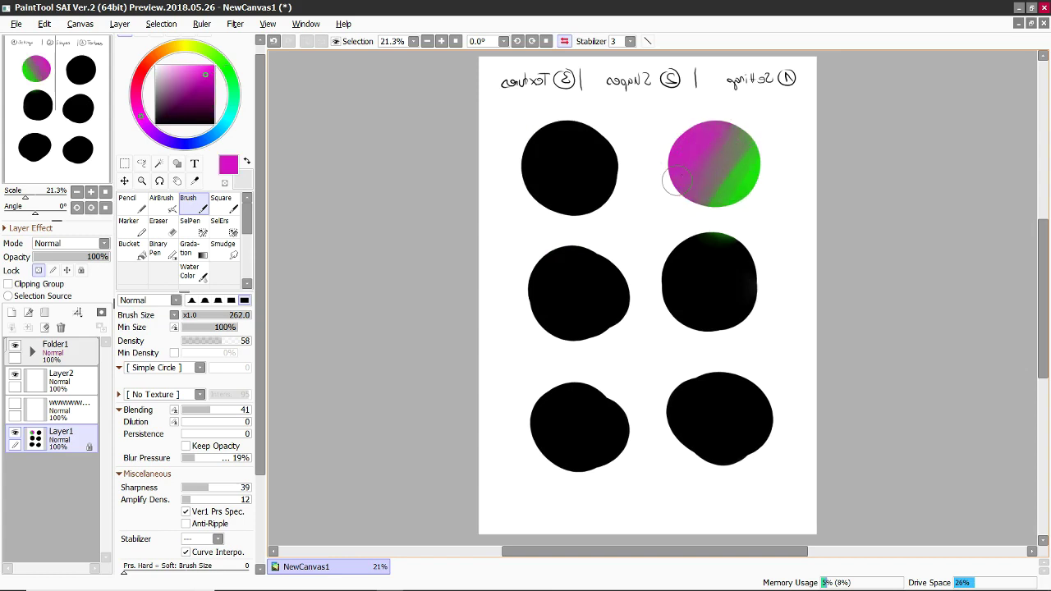
{"action": "left_click", "coordinate": [715, 184], "text": "alt"}
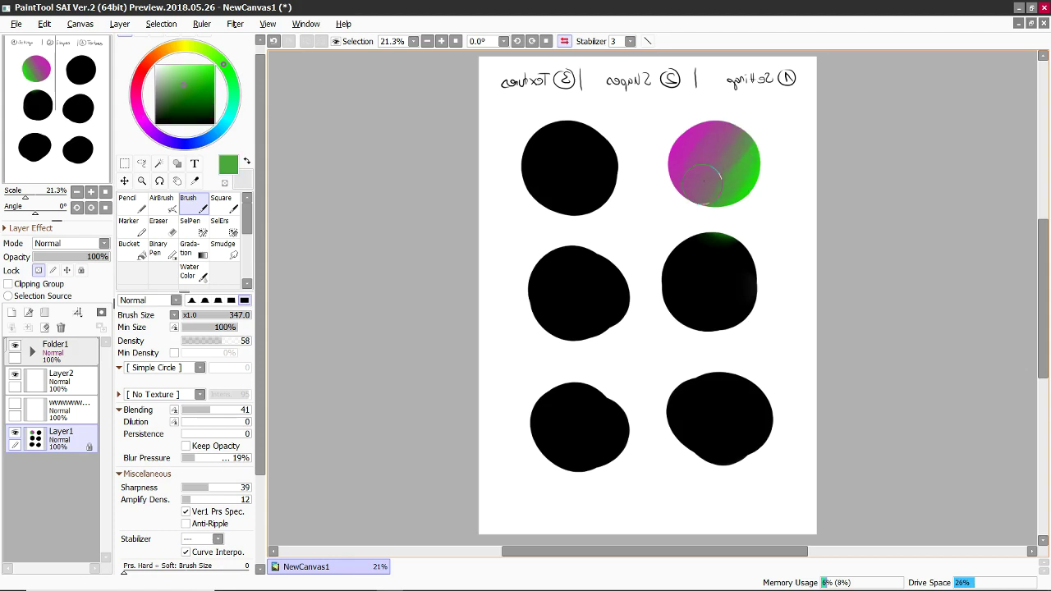
- Paint sampled muted green over the circle's green side and set the Brush's Min Size to 27%
{"action": "mouse_move", "coordinate": [703, 181]}
{"action": "left_mouse_down"}
{"action": "mouse_move", "coordinate": [687, 199]}
{"action": "mouse_move", "coordinate": [727, 165]}
{"action": "left_mouse_up"}
{"action": "left_click", "coordinate": [752, 192], "text": "alt"}
{"action": "left_click_drag", "start_coordinate": [738, 209], "coordinate": [748, 174]}
{"action": "mouse_move", "coordinate": [748, 173]}
{"action": "left_mouse_down"}
{"action": "mouse_move", "coordinate": [721, 202]}
{"action": "mouse_move", "coordinate": [757, 155]}
{"action": "mouse_move", "coordinate": [479, 242]}
{"action": "mouse_move", "coordinate": [763, 172]}
{"action": "left_mouse_up"}
{"action": "left_click", "coordinate": [749, 187], "text": "alt"}
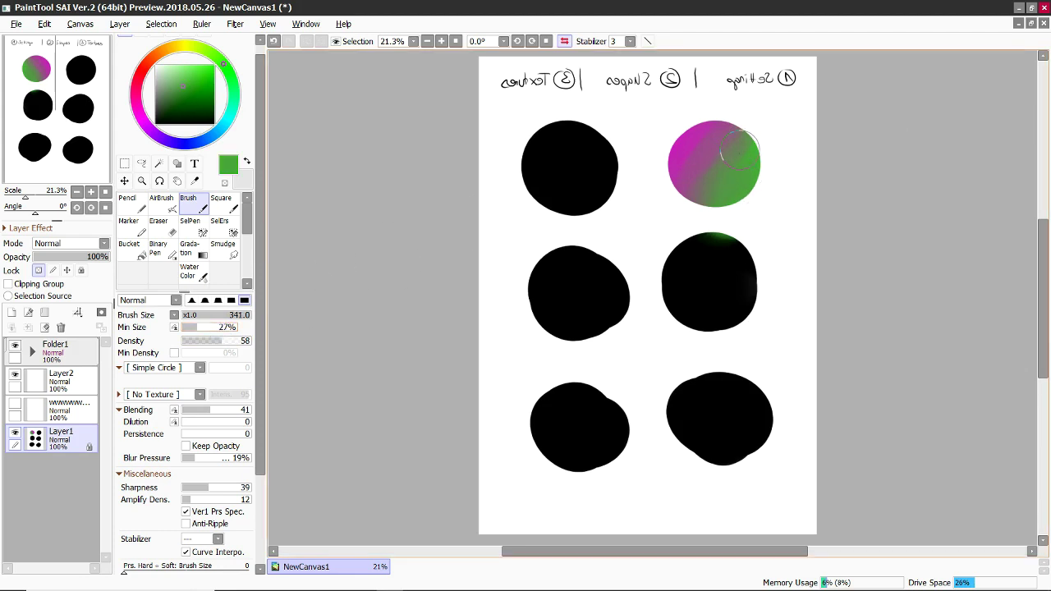
{"action": "left_click", "coordinate": [715, 156], "text": "alt"}
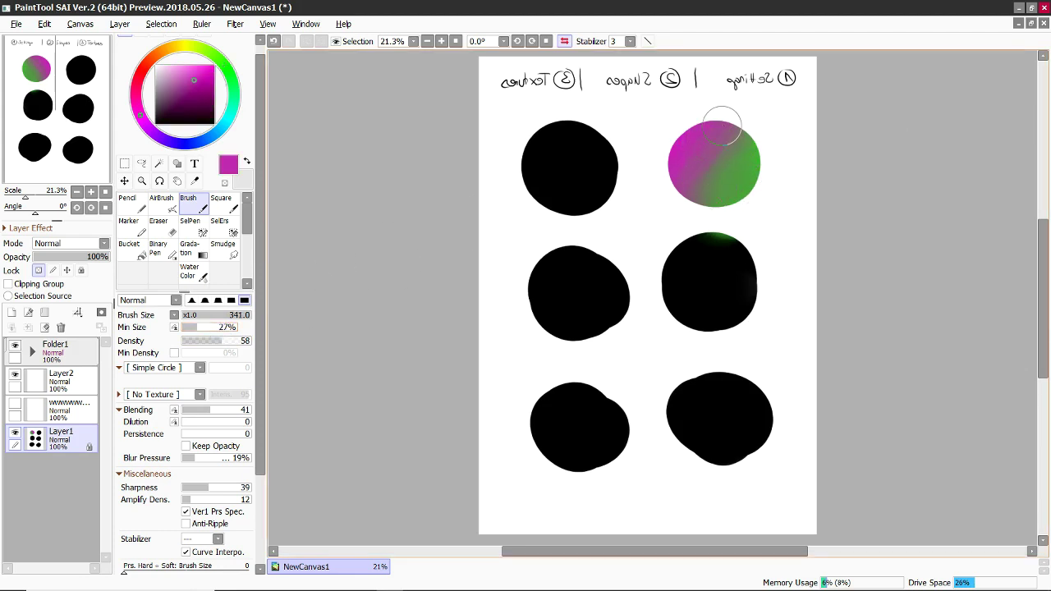
- Unmirror the canvas and smooth the circle's diagonal transition with sampled green and grey tones at varying brush sizes
{"action": "key", "text": "h"}
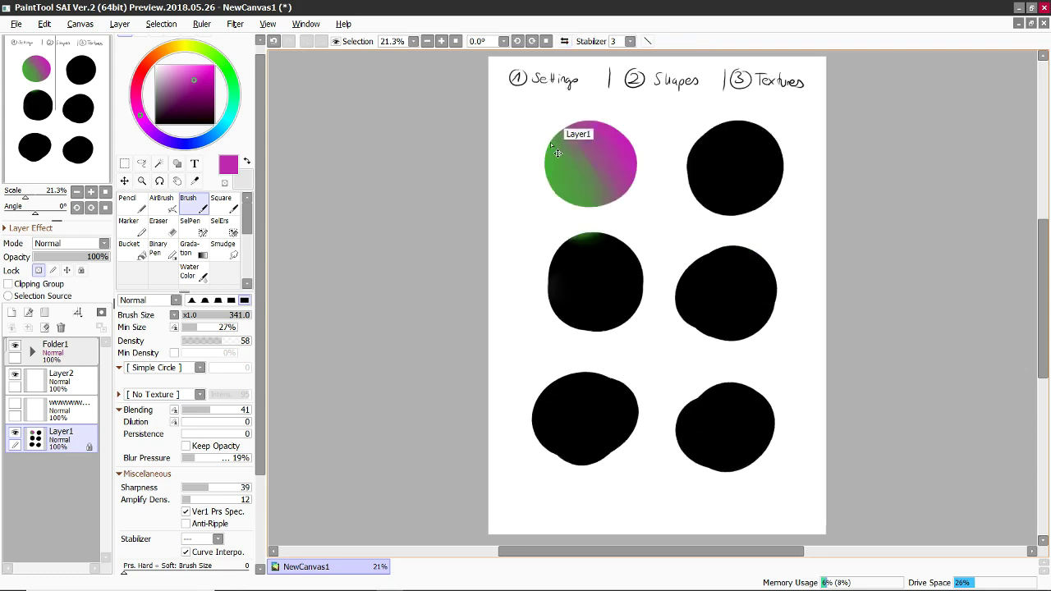
{"action": "left_click_drag", "start_coordinate": [606, 157], "coordinate": [628, 156], "text": "ctrl+alt"}
{"action": "left_click", "coordinate": [567, 169], "text": "alt"}
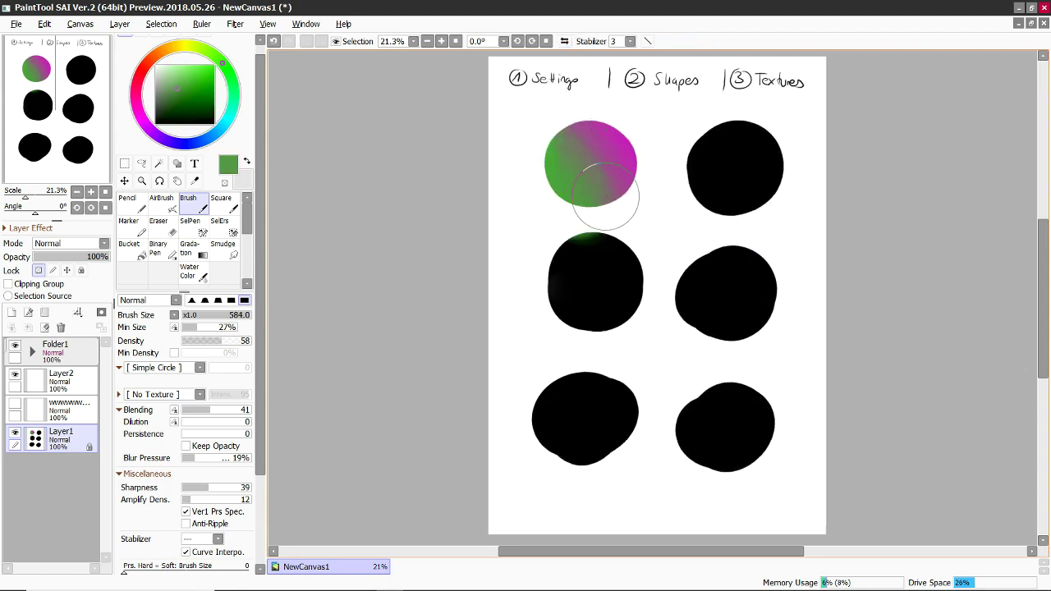
{"action": "left_click_drag", "start_coordinate": [605, 197], "coordinate": [599, 195], "text": "ctrl+alt"}
{"action": "left_click", "coordinate": [573, 139], "text": "alt"}
{"action": "left_click_drag", "start_coordinate": [656, 167], "coordinate": [652, 175], "text": "ctrl+alt"}
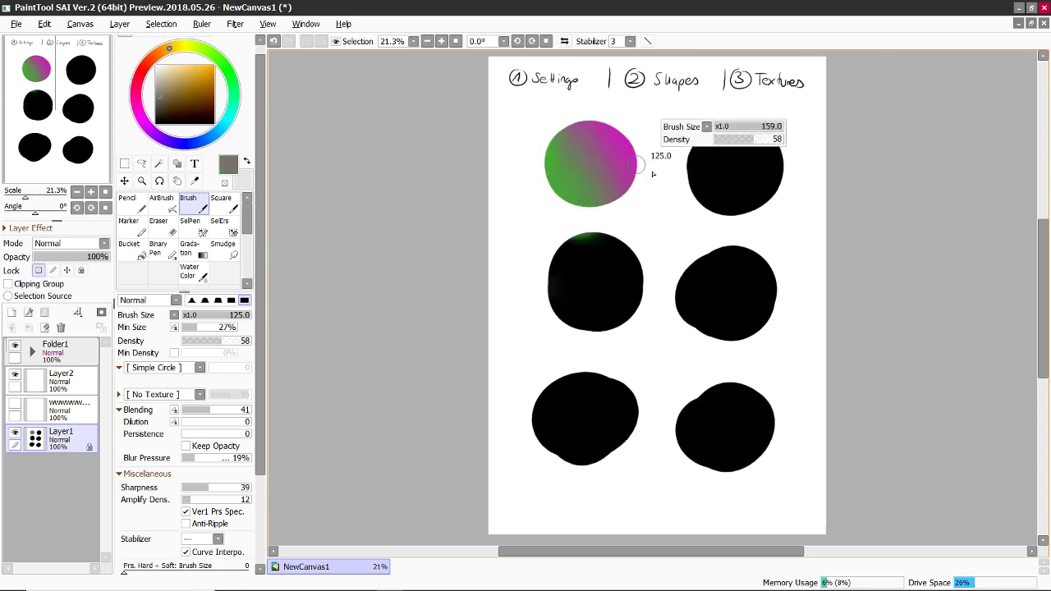
- Refine the first circle's gradient with sampled magenta and green, enlarging the Brush to 641
{"action": "left_click", "coordinate": [624, 138], "text": "alt"}
{"action": "mouse_move", "coordinate": [626, 132]}
{"action": "left_mouse_down"}
{"action": "mouse_move", "coordinate": [619, 156]}
{"action": "mouse_move", "coordinate": [659, 199]}
{"action": "mouse_move", "coordinate": [698, 205]}
{"action": "left_mouse_up"}
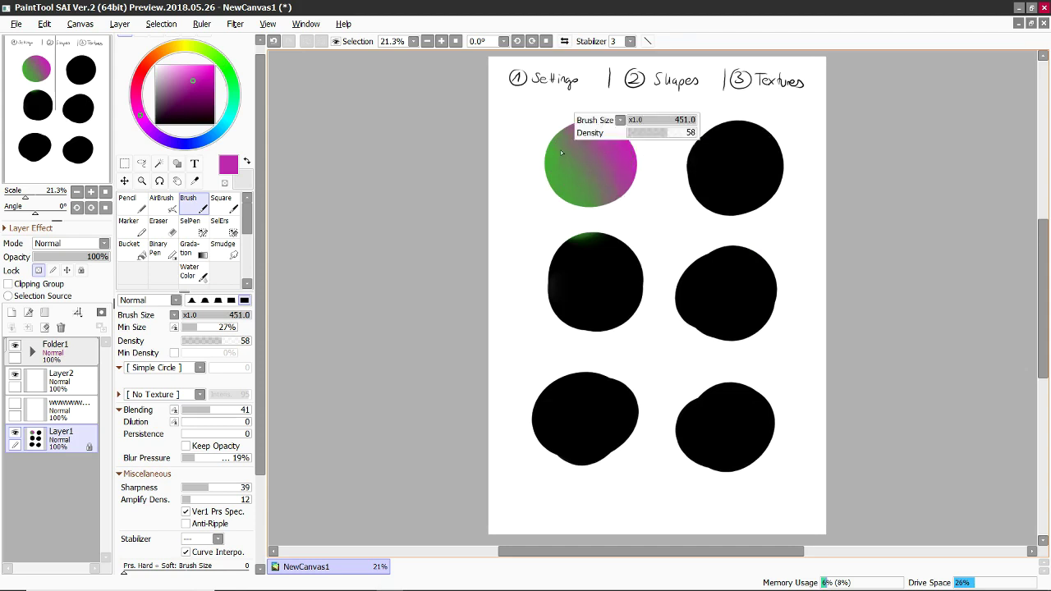
{"action": "left_click", "coordinate": [567, 160], "text": "alt"}
{"action": "left_click", "coordinate": [576, 175], "text": "alt"}
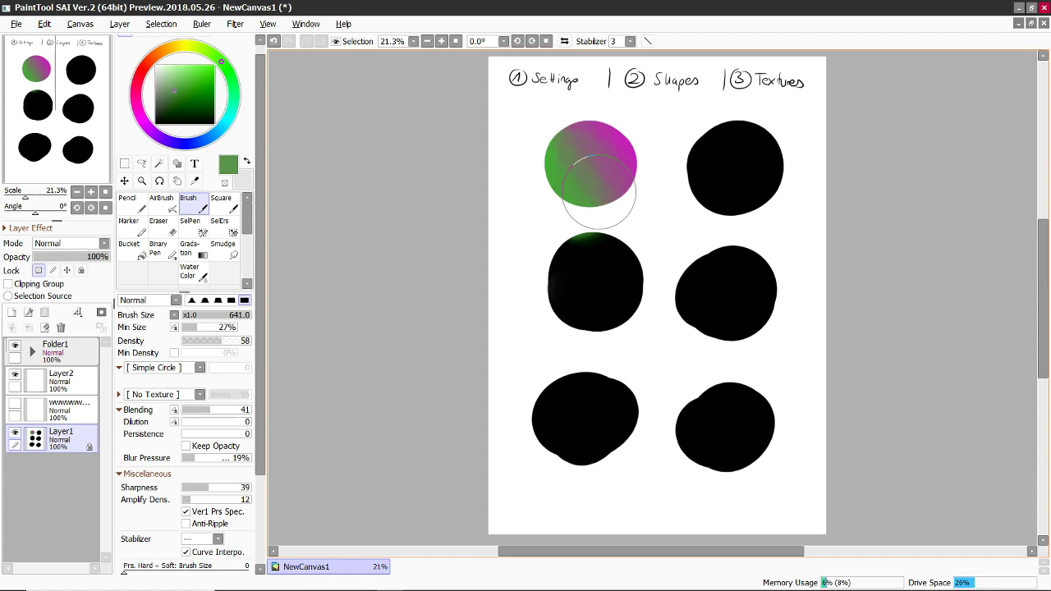
{"action": "left_click", "coordinate": [557, 162], "text": "alt"}
{"action": "left_click_drag", "start_coordinate": [560, 160], "coordinate": [578, 193]}
- Inspect the blended circle up close in the mirrored view, testing and undoing a stroke with the Brush at size 35
{"action": "key", "text": "h"}
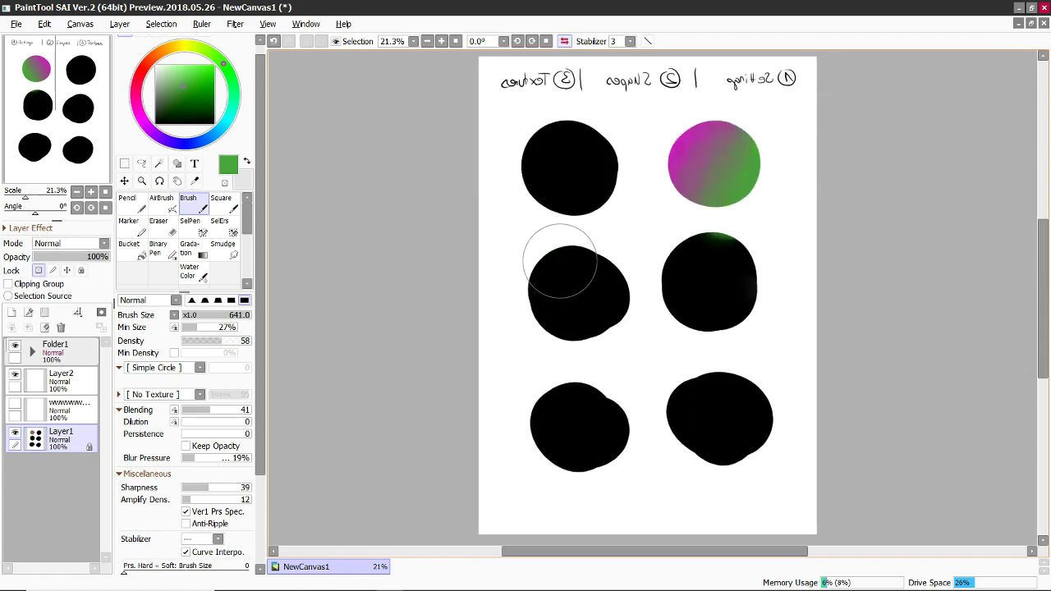
{"action": "key", "text": "ctrl+space"}
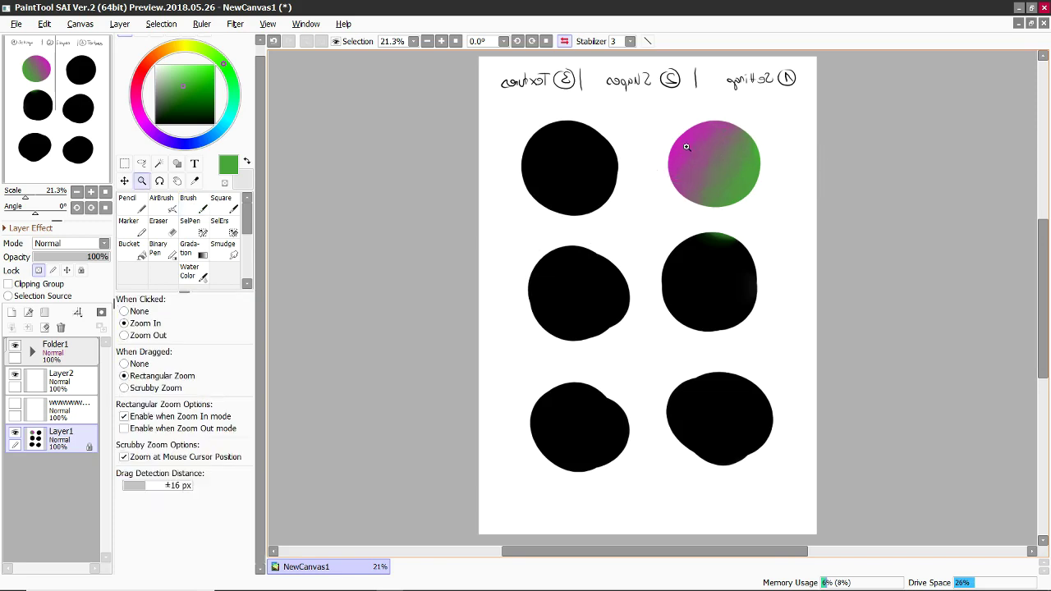
{"action": "left_click_drag", "start_coordinate": [645, 113], "coordinate": [798, 208]}
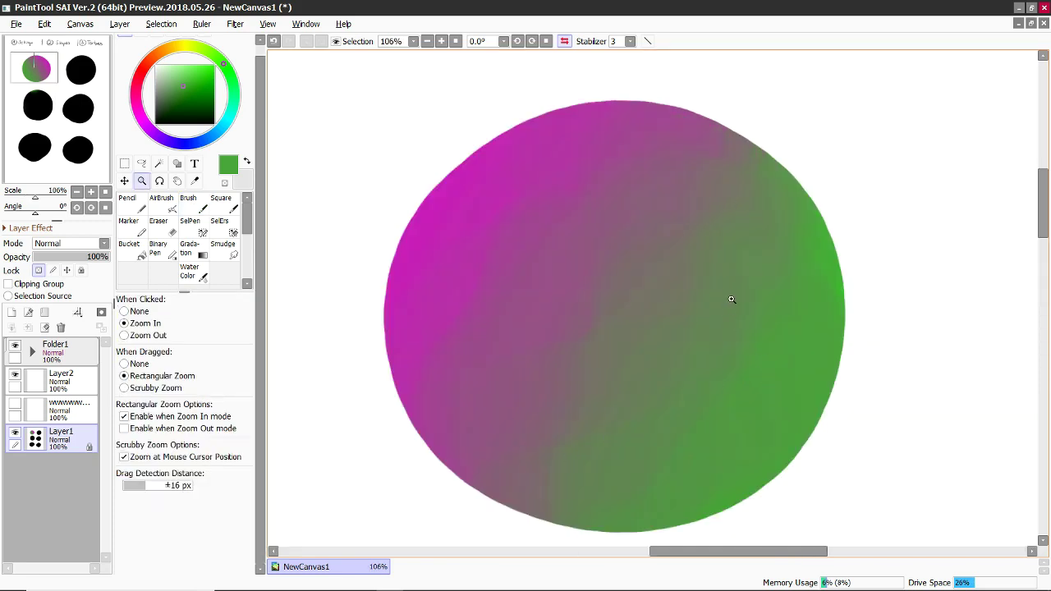
{"action": "left_click_drag", "start_coordinate": [746, 326], "coordinate": [753, 333], "text": "ctrl+alt"}
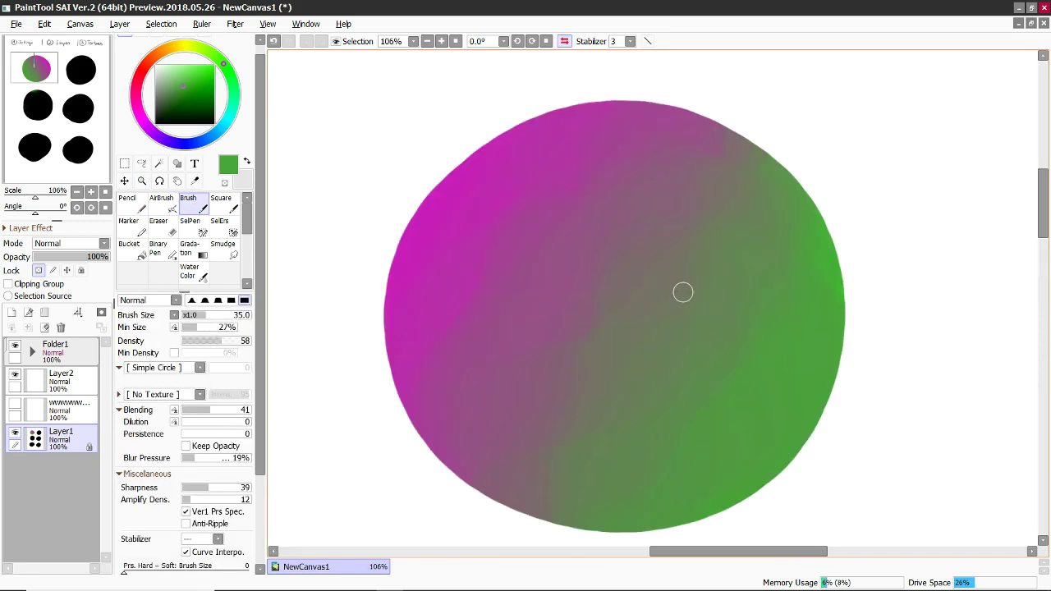
{"action": "key", "text": "ctrl+z"}
{"action": "scroll", "coordinate": [721, 218], "scroll_direction": "down", "scroll_amount": 3}
{"action": "scroll", "coordinate": [712, 191], "scroll_direction": "down", "scroll_amount": 1}
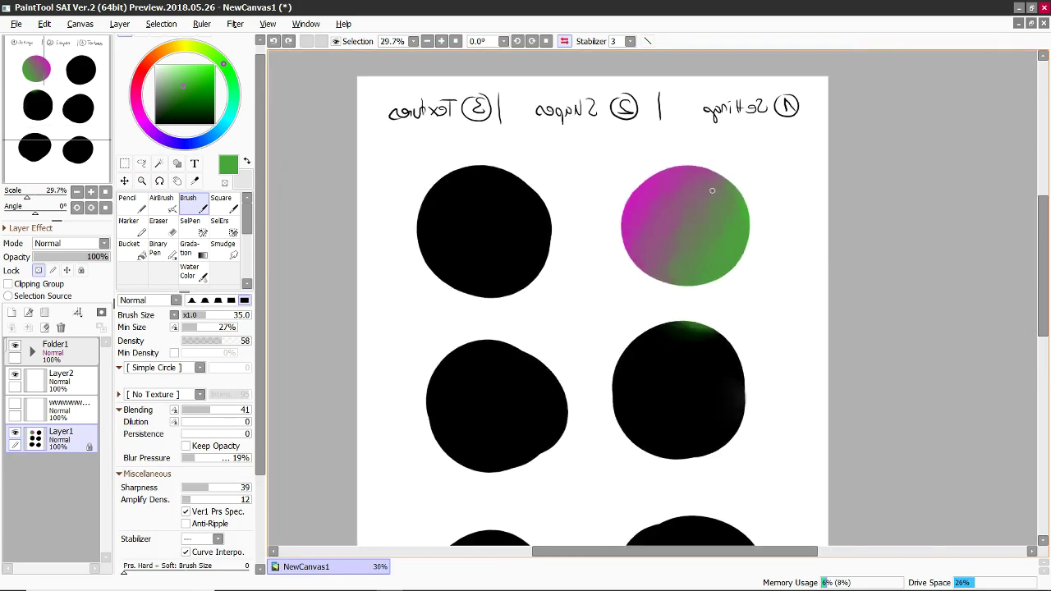
- Select the AirBrush, enlarge it, and paint the lower-right part of the neighbouring black circle green in the mirrored view
{"action": "left_click", "coordinate": [161, 202]}
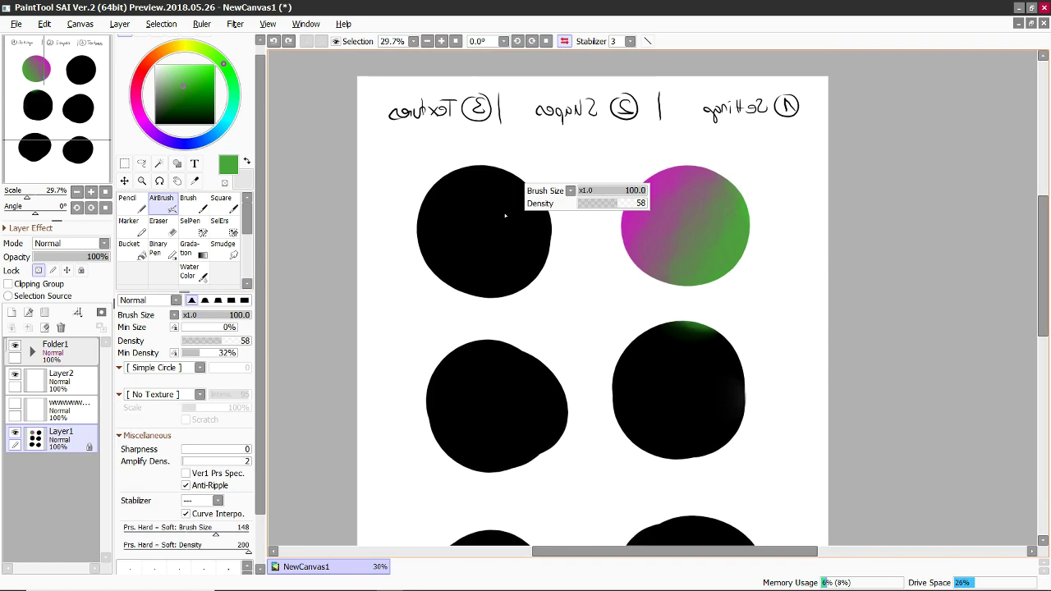
{"action": "left_click_drag", "start_coordinate": [518, 258], "coordinate": [573, 315], "text": "ctrl+alt"}
{"action": "mouse_move", "coordinate": [508, 309]}
{"action": "left_mouse_down"}
{"action": "mouse_move", "coordinate": [514, 287]}
{"action": "mouse_move", "coordinate": [481, 293]}
{"action": "mouse_move", "coordinate": [397, 365]}
{"action": "left_mouse_up"}
- Sample magenta from the finished circle, set the AirBrush size to 523, and paint the neighbouring circle's black area
{"action": "right_click", "coordinate": [643, 206]}
{"action": "left_click_drag", "start_coordinate": [644, 206], "coordinate": [611, 206], "text": "ctrl+alt"}
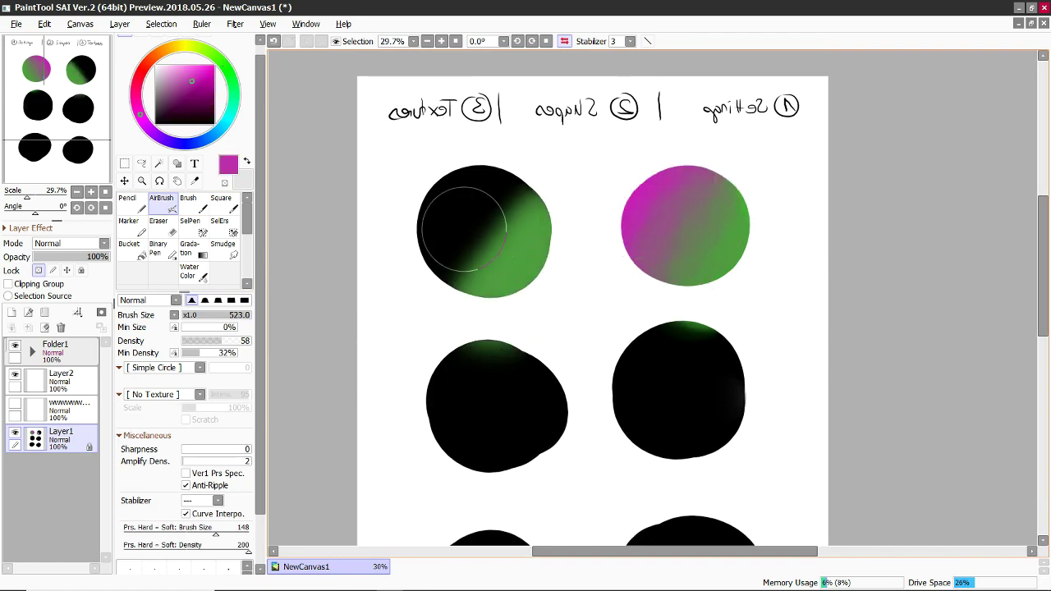
{"action": "mouse_move", "coordinate": [463, 227]}
{"action": "left_mouse_down"}
{"action": "mouse_move", "coordinate": [465, 171]}
{"action": "mouse_move", "coordinate": [481, 164]}
{"action": "left_mouse_up"}
- Blend the second circle's green and magenta areas with repeated AirBrush strokes in colours sampled from the circle
{"action": "right_click", "coordinate": [514, 259]}
{"action": "key", "text": "bracketleft"}
{"action": "key", "text": "bracketleft"}
{"action": "key", "text": "bracketleft"}
{"action": "mouse_move", "coordinate": [543, 197]}
{"action": "left_mouse_down"}
{"action": "mouse_move", "coordinate": [442, 268]}
{"action": "mouse_move", "coordinate": [488, 256]}
{"action": "mouse_move", "coordinate": [513, 192]}
{"action": "left_mouse_up"}
{"action": "right_click", "coordinate": [447, 267]}
{"action": "left_click_drag", "start_coordinate": [468, 245], "coordinate": [440, 275]}
{"action": "right_click", "coordinate": [517, 271]}
{"action": "left_click_drag", "start_coordinate": [440, 315], "coordinate": [476, 273]}
- Smooth the second circle's diagonal transition with sampled tones, and set the AirBrush's Min Density to 80% and size to 674
{"action": "left_click_drag", "start_coordinate": [456, 204], "coordinate": [456, 204], "text": "ctrl+alt"}
{"action": "right_click", "coordinate": [461, 202]}
{"action": "mouse_move", "coordinate": [442, 289]}
{"action": "left_mouse_down"}
{"action": "mouse_move", "coordinate": [483, 196]}
{"action": "mouse_move", "coordinate": [531, 181]}
{"action": "left_mouse_up"}
{"action": "left_click_drag", "start_coordinate": [484, 220], "coordinate": [493, 220], "text": "ctrl+alt"}
{"action": "right_click", "coordinate": [511, 215]}
{"action": "mouse_move", "coordinate": [526, 270]}
{"action": "left_mouse_down", "text": "ctrl+alt"}
{"action": "mouse_move", "coordinate": [575, 271]}
{"action": "mouse_move", "coordinate": [499, 281]}
{"action": "mouse_move", "coordinate": [481, 271]}
{"action": "left_mouse_up", "text": "ctrl+alt"}
{"action": "right_click", "coordinate": [537, 266]}
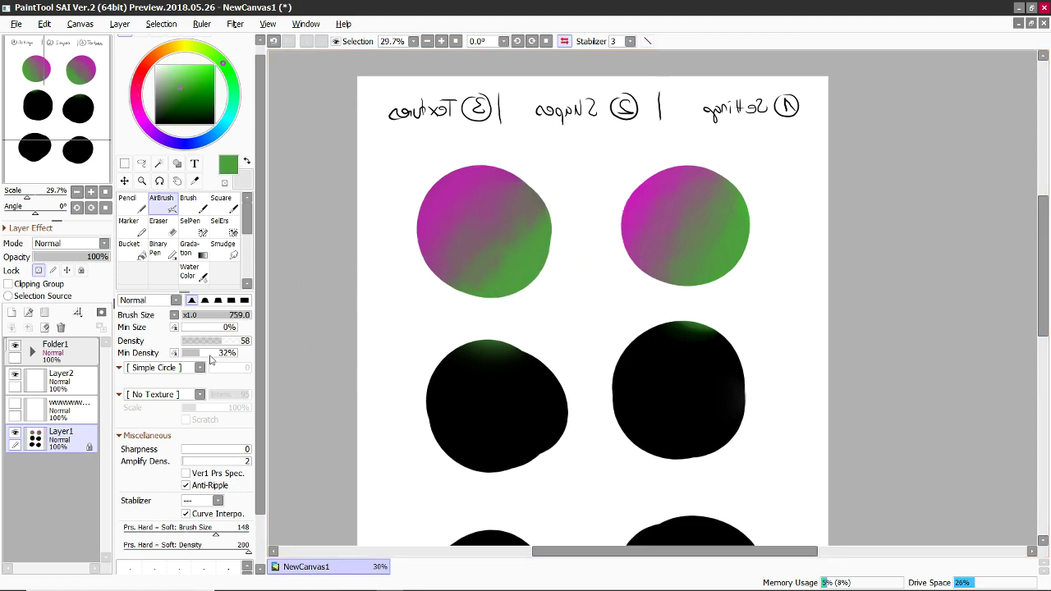
{"action": "left_click_drag", "start_coordinate": [535, 231], "coordinate": [520, 231], "text": "ctrl+alt"}
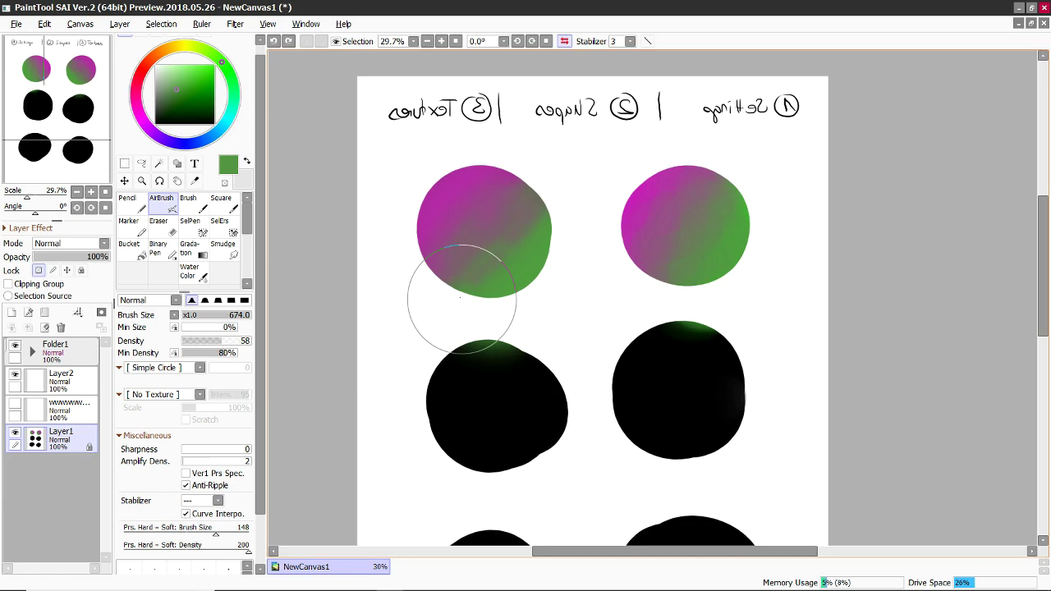
- Set the AirBrush's Min Density to 6% and size to 783, and soften the second circle's diagonal transition with sampled tones
{"action": "mouse_move", "coordinate": [462, 298]}
{"action": "left_mouse_down"}
{"action": "mouse_move", "coordinate": [504, 271]}
{"action": "mouse_move", "coordinate": [531, 202]}
{"action": "left_mouse_up"}
{"action": "right_click", "coordinate": [515, 218]}
{"action": "key", "text": "ctrl+z"}
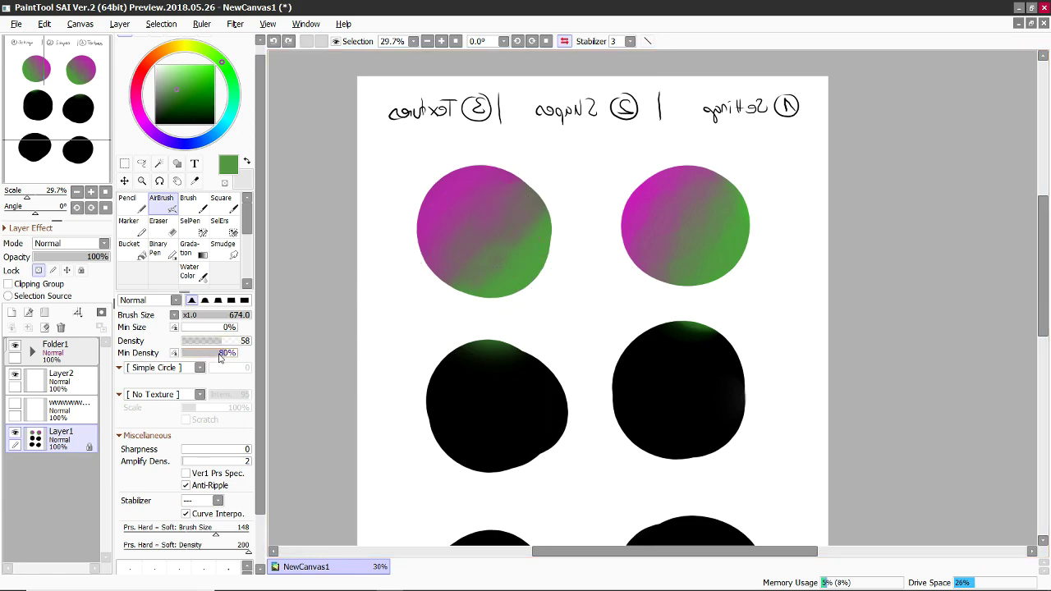
{"action": "left_click_drag", "start_coordinate": [189, 358], "coordinate": [185, 353]}
{"action": "left_click_drag", "start_coordinate": [446, 216], "coordinate": [468, 216], "text": "ctrl+alt"}
{"action": "right_click", "coordinate": [491, 221]}
{"action": "mouse_move", "coordinate": [475, 257]}
{"action": "left_mouse_down"}
{"action": "mouse_move", "coordinate": [520, 238]}
{"action": "mouse_move", "coordinate": [527, 201]}
{"action": "mouse_move", "coordinate": [490, 269]}
{"action": "left_mouse_up"}
{"action": "left_click", "coordinate": [497, 275], "text": "alt"}
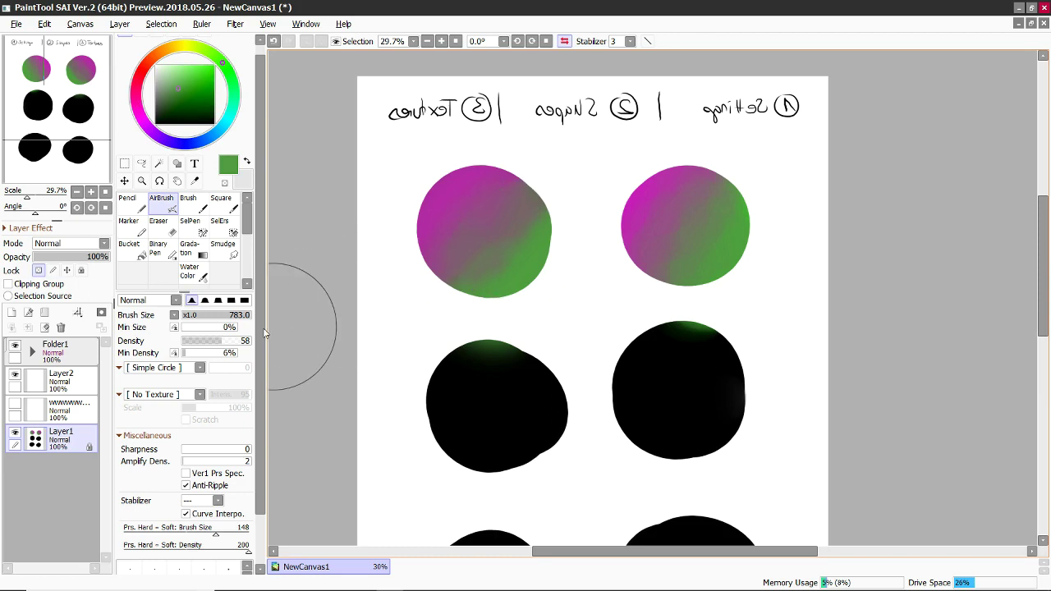
- Set the AirBrush's Min Size to 61% and Density to 65, and blend the second circle in the unmirrored view with sampled colours
{"action": "mouse_move", "coordinate": [530, 232]}
{"action": "left_mouse_down", "text": "ctrl+alt"}
{"action": "mouse_move", "coordinate": [500, 239]}
{"action": "mouse_move", "coordinate": [540, 194]}
{"action": "left_mouse_up", "text": "ctrl+alt"}
{"action": "right_click", "coordinate": [493, 220]}
{"action": "key", "text": "h"}
{"action": "left_click_drag", "start_coordinate": [667, 198], "coordinate": [634, 197], "text": "ctrl+alt"}
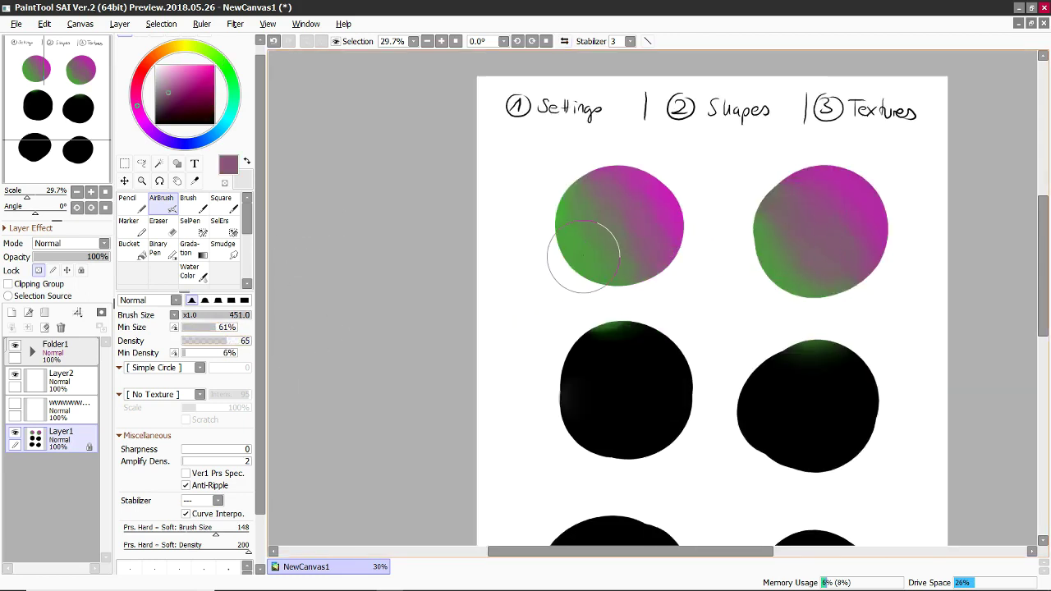
{"action": "right_click", "coordinate": [587, 254]}
{"action": "left_click_drag", "start_coordinate": [802, 197], "coordinate": [844, 197], "text": "ctrl+alt"}
{"action": "mouse_move", "coordinate": [783, 279]}
{"action": "left_mouse_down"}
{"action": "mouse_move", "coordinate": [797, 252]}
{"action": "mouse_move", "coordinate": [710, 191]}
{"action": "left_mouse_up"}
- Undo the last AirBrush stroke, select the Brush, sample magenta from the first circle, and set the Brush size to 491
{"action": "key", "text": "h"}
{"action": "key", "text": "b"}
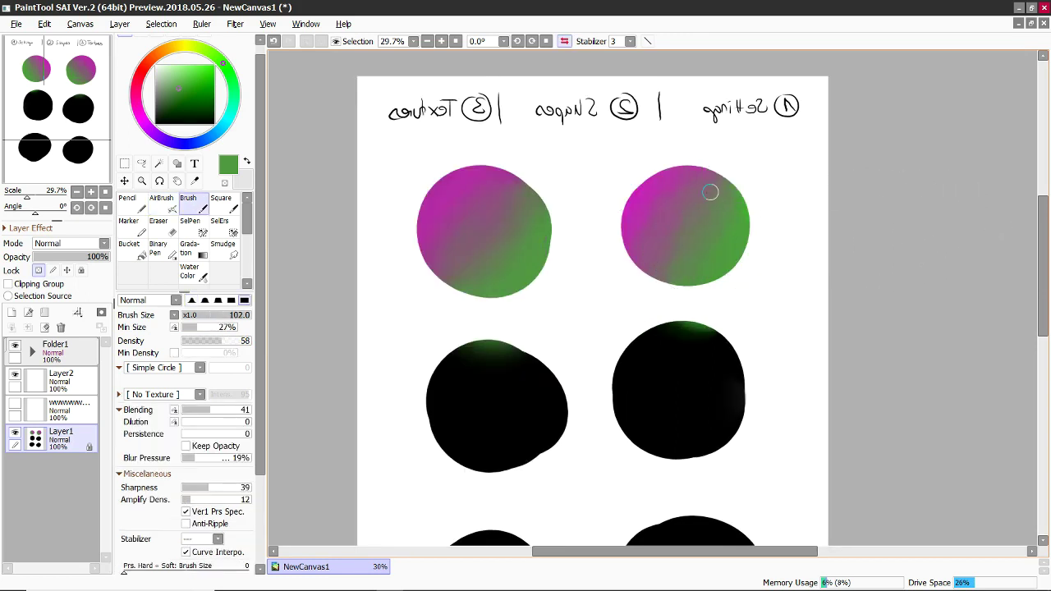
{"action": "key", "text": "ctrl+z"}
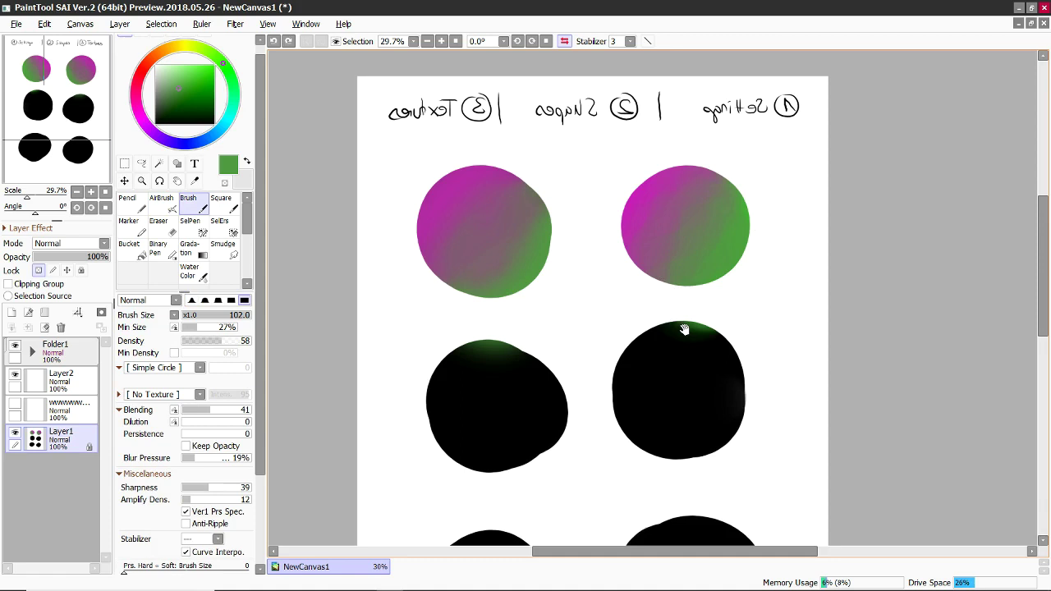
{"action": "mouse_move", "coordinate": [684, 329]}
{"action": "left_mouse_down"}
{"action": "mouse_move", "coordinate": [691, 279]}
{"action": "mouse_move", "coordinate": [737, 276]}
{"action": "left_mouse_up"}
{"action": "right_click", "coordinate": [654, 146]}
{"action": "mouse_move", "coordinate": [654, 146]}
{"action": "left_mouse_down"}
{"action": "mouse_move", "coordinate": [633, 189]}
{"action": "mouse_move", "coordinate": [654, 146]}
{"action": "left_mouse_up"}
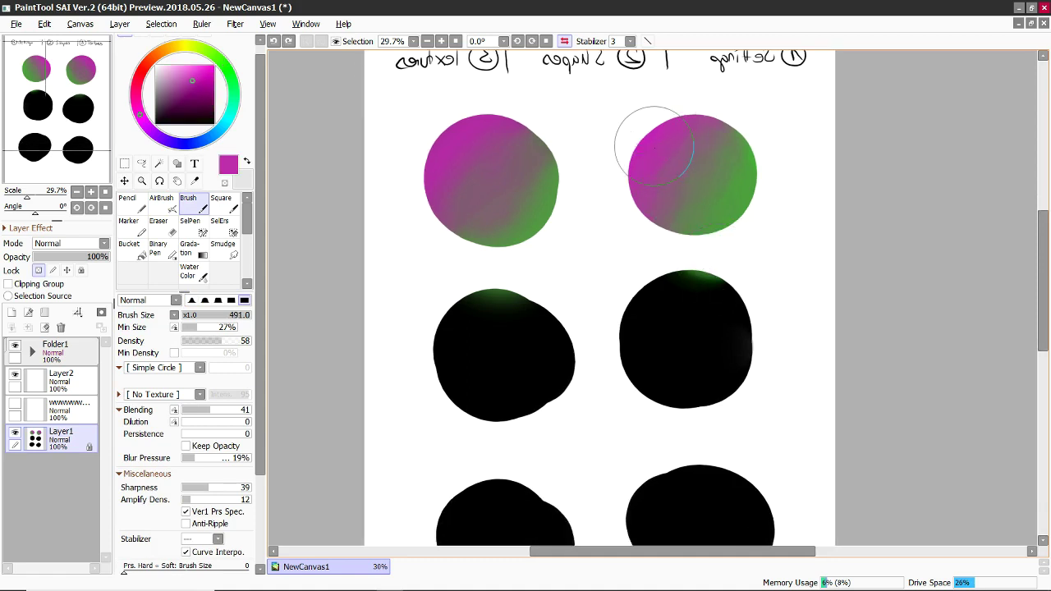
{"action": "key", "text": "h"}
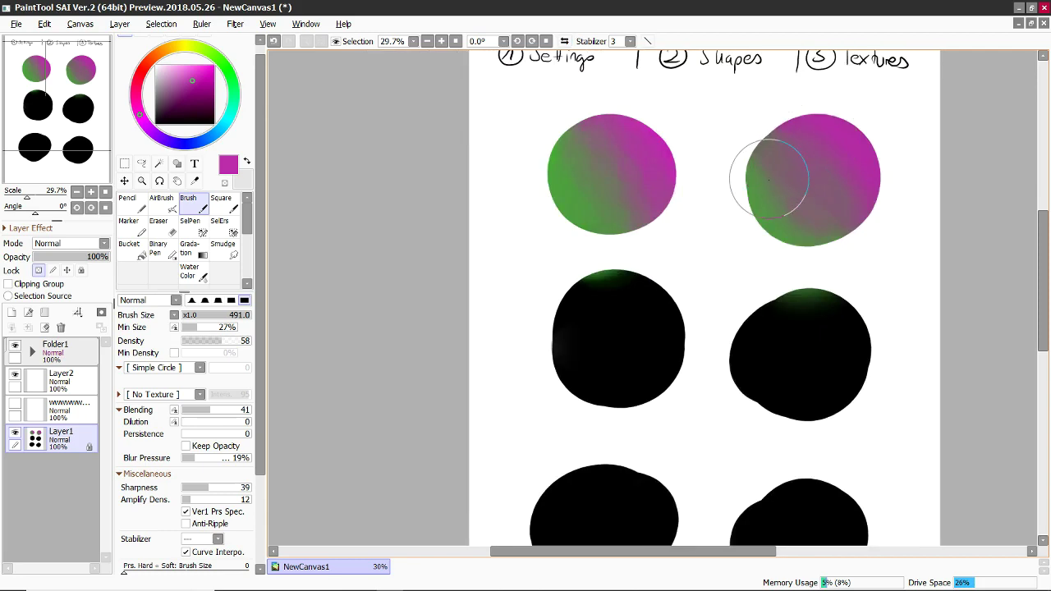
{"action": "left_click_drag", "start_coordinate": [614, 245], "coordinate": [559, 239]}
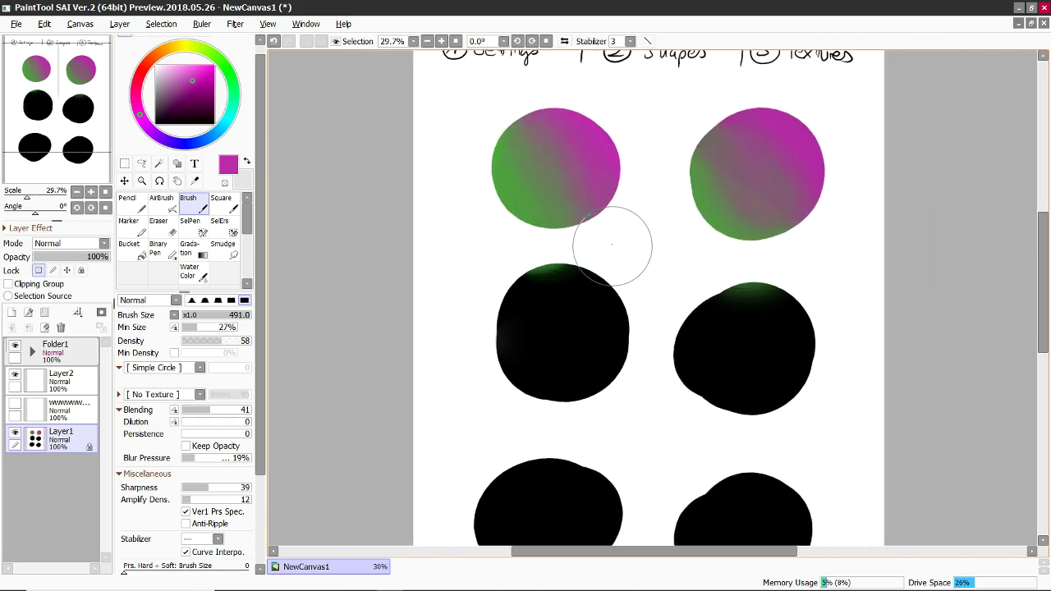
- Set the Brush's pressure softness for Blending to 118 and its Blending to 96, and blend the first circle's green side
{"action": "left_click_drag", "start_coordinate": [261, 410], "coordinate": [263, 510]}
{"action": "left_click_drag", "start_coordinate": [260, 398], "coordinate": [260, 392]}
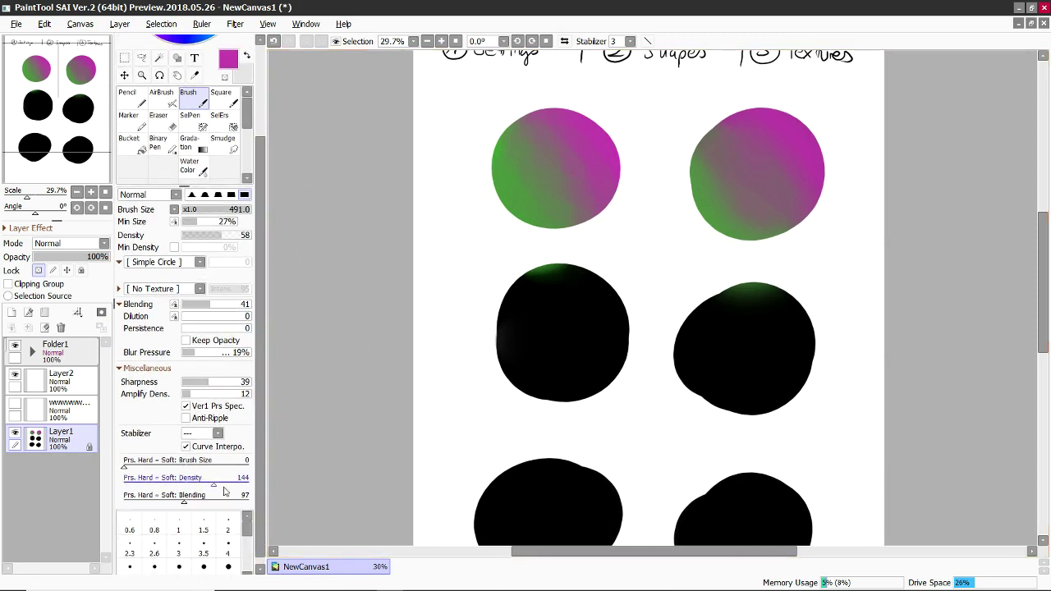
{"action": "mouse_move", "coordinate": [184, 503]}
{"action": "left_mouse_down"}
{"action": "mouse_move", "coordinate": [207, 505]}
{"action": "mouse_move", "coordinate": [198, 509]}
{"action": "left_mouse_up"}
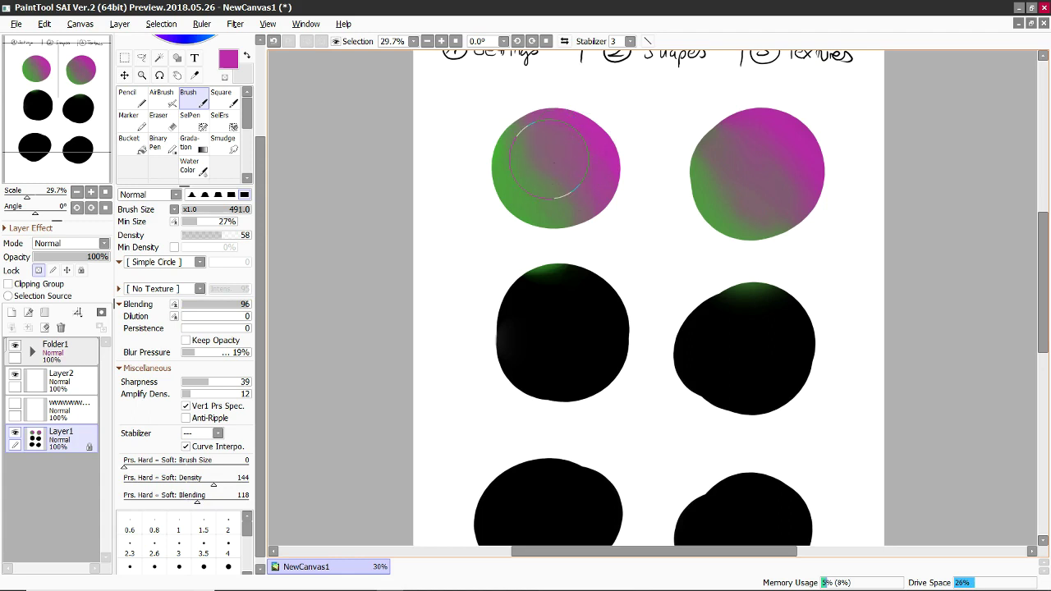
{"action": "key", "text": "ctrl+z"}
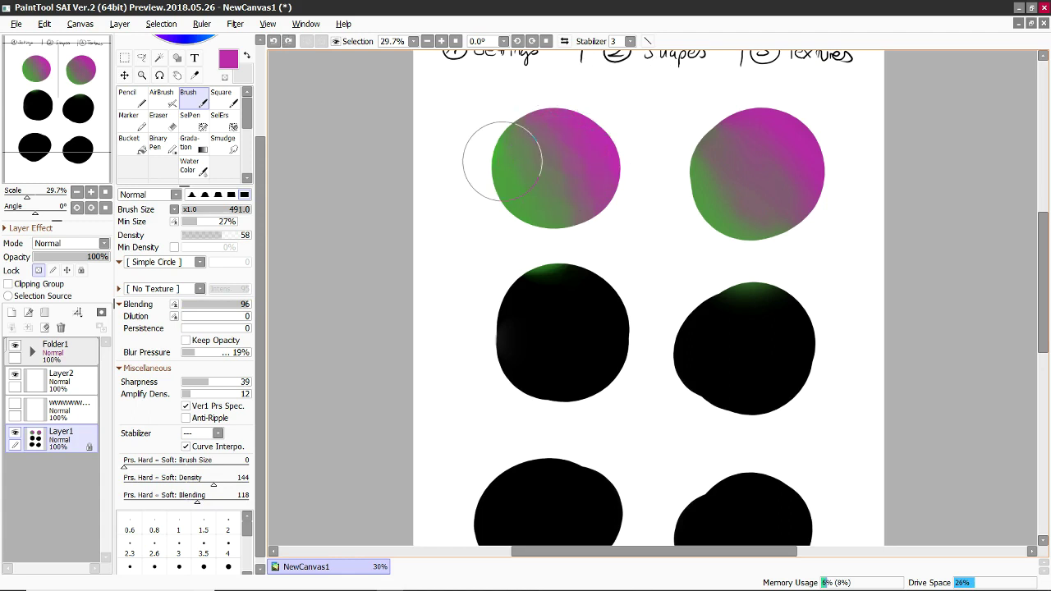
{"action": "mouse_move", "coordinate": [502, 161]}
{"action": "left_mouse_down"}
{"action": "mouse_move", "coordinate": [578, 138]}
{"action": "mouse_move", "coordinate": [515, 197]}
{"action": "mouse_move", "coordinate": [512, 177]}
{"action": "mouse_move", "coordinate": [507, 203]}
{"action": "mouse_move", "coordinate": [513, 179]}
{"action": "mouse_move", "coordinate": [493, 202]}
{"action": "mouse_move", "coordinate": [597, 136]}
{"action": "left_mouse_up"}
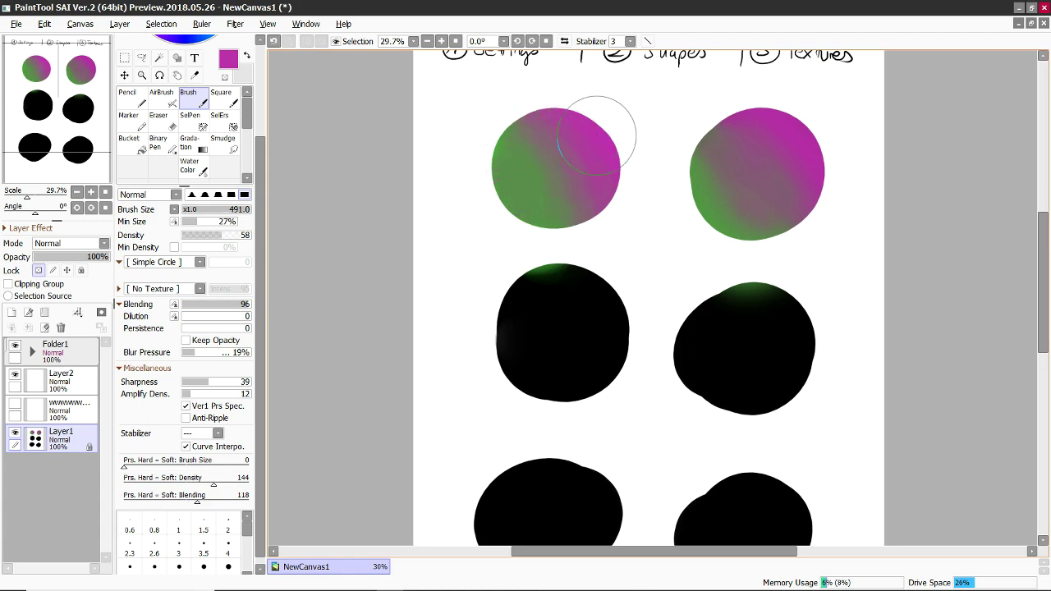
- Try test strokes on the first circle at Blending 55, and at Blending 0 with sampled green and size 317, undoing them
{"action": "left_click_drag", "start_coordinate": [224, 309], "coordinate": [220, 309]}
{"action": "mouse_move", "coordinate": [496, 200]}
{"action": "left_mouse_down"}
{"action": "mouse_move", "coordinate": [493, 210]}
{"action": "mouse_move", "coordinate": [526, 197]}
{"action": "left_mouse_up"}
{"action": "key", "text": "ctrl+z"}
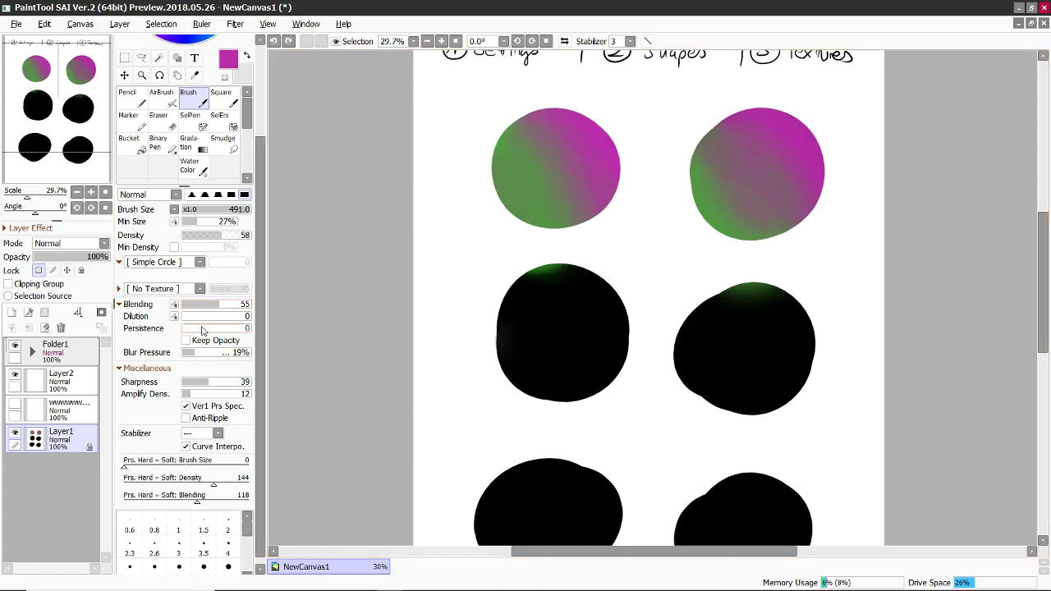
{"action": "left_click_drag", "start_coordinate": [209, 309], "coordinate": [179, 309]}
{"action": "right_click", "coordinate": [531, 176]}
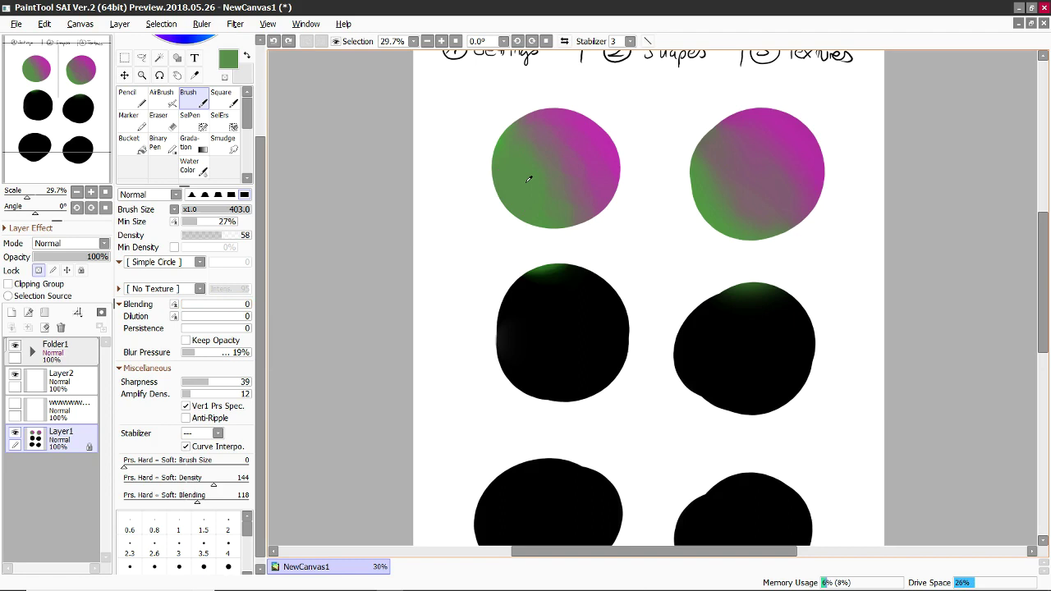
{"action": "left_click_drag", "start_coordinate": [531, 175], "coordinate": [501, 176], "text": "ctrl+alt"}
{"action": "key", "text": "ctrl+z"}
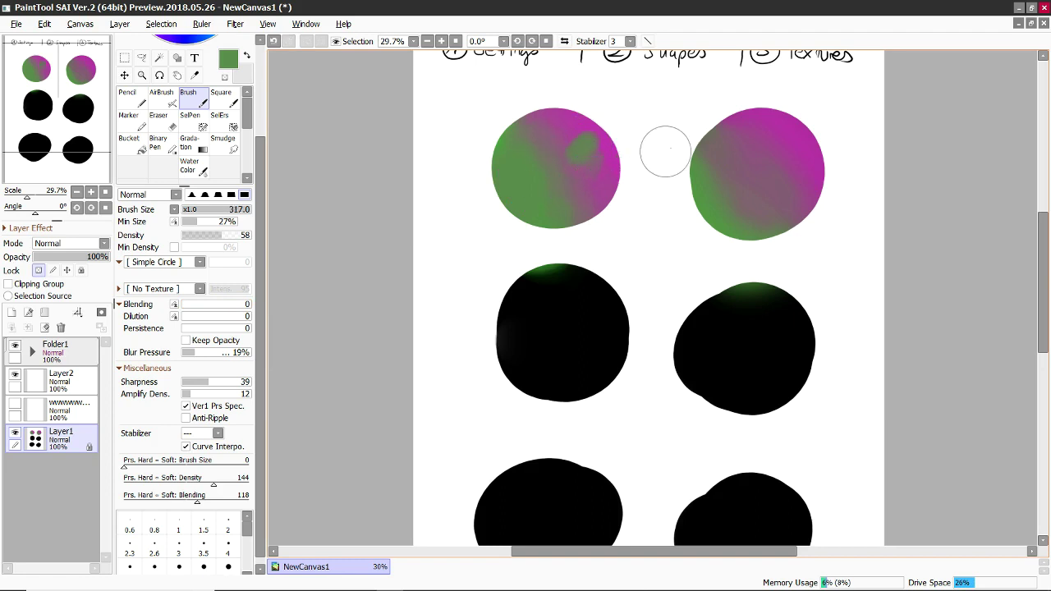
- Set the Brush's Blending to 49, Persistence to 100, Blur Pressure to 18%, Sharpness to 15, Amplify Dens. to 0, and pressure softness for Density to 141
{"action": "mouse_move", "coordinate": [191, 306]}
{"action": "left_mouse_down"}
{"action": "mouse_move", "coordinate": [227, 317]}
{"action": "mouse_move", "coordinate": [194, 319]}
{"action": "mouse_move", "coordinate": [216, 326]}
{"action": "left_mouse_up"}
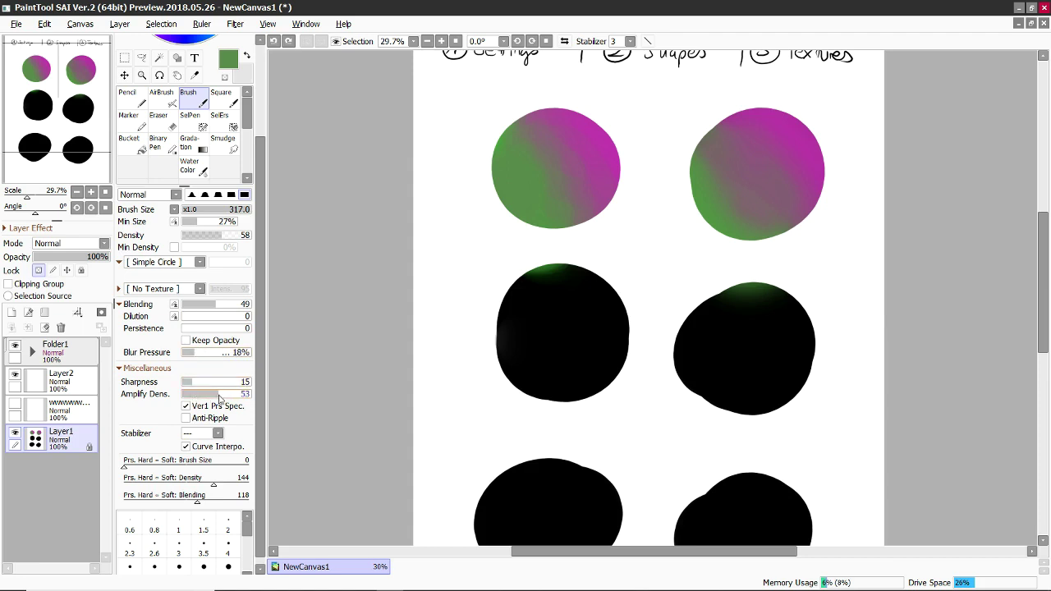
{"action": "mouse_move", "coordinate": [216, 405]}
{"action": "left_mouse_down"}
{"action": "mouse_move", "coordinate": [187, 412]}
{"action": "mouse_move", "coordinate": [217, 407]}
{"action": "left_mouse_up"}
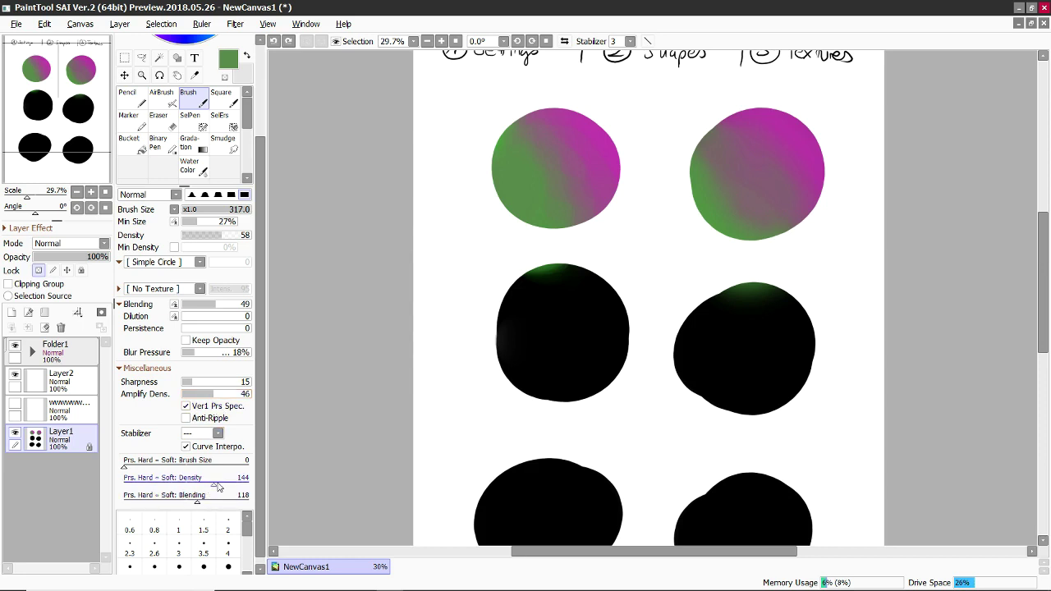
{"action": "left_click_drag", "start_coordinate": [224, 487], "coordinate": [212, 487]}
{"action": "left_click_drag", "start_coordinate": [216, 396], "coordinate": [181, 402]}
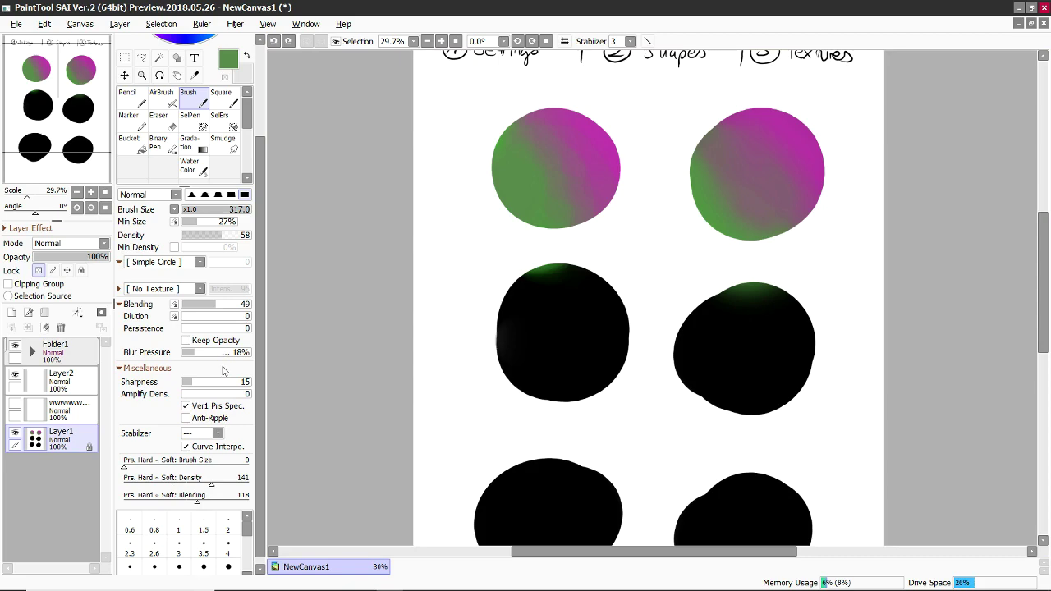
{"action": "mouse_move", "coordinate": [198, 331]}
{"action": "left_mouse_down"}
{"action": "mouse_move", "coordinate": [268, 337]}
{"action": "mouse_move", "coordinate": [274, 241]}
{"action": "left_mouse_up"}
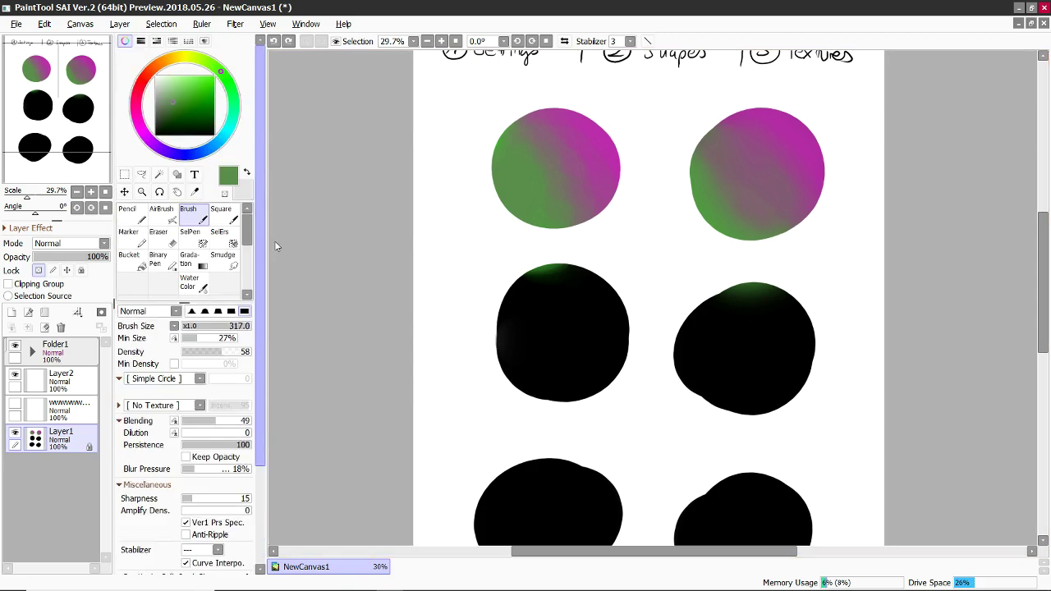
- Pick pure red, enlarge the Brush to 666, and blend the first circle's green and magenta in the normal and mirrored views
{"action": "left_click", "coordinate": [144, 83]}
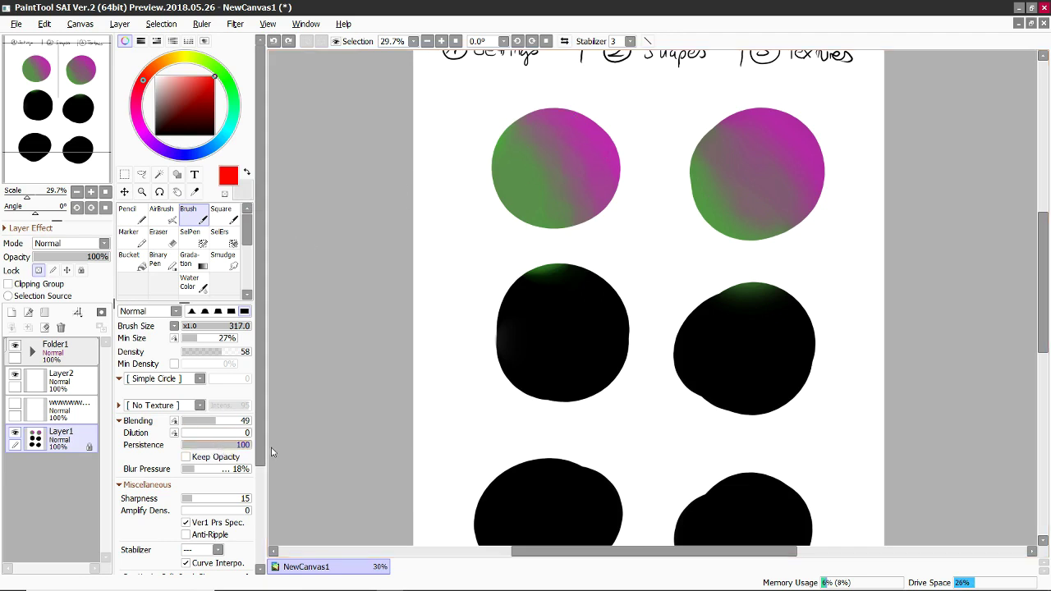
{"action": "mouse_move", "coordinate": [606, 155]}
{"action": "left_mouse_down", "text": "ctrl+alt"}
{"action": "mouse_move", "coordinate": [657, 154]}
{"action": "mouse_move", "coordinate": [588, 153]}
{"action": "mouse_move", "coordinate": [570, 174]}
{"action": "mouse_move", "coordinate": [545, 156]}
{"action": "left_mouse_up", "text": "ctrl+alt"}
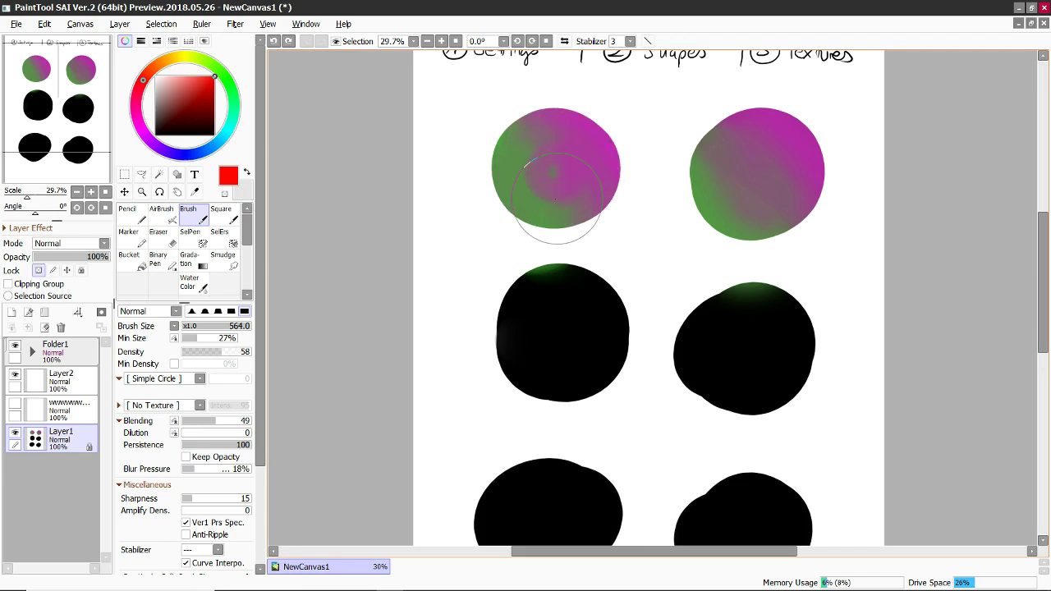
{"action": "key", "text": "ctrl+z"}
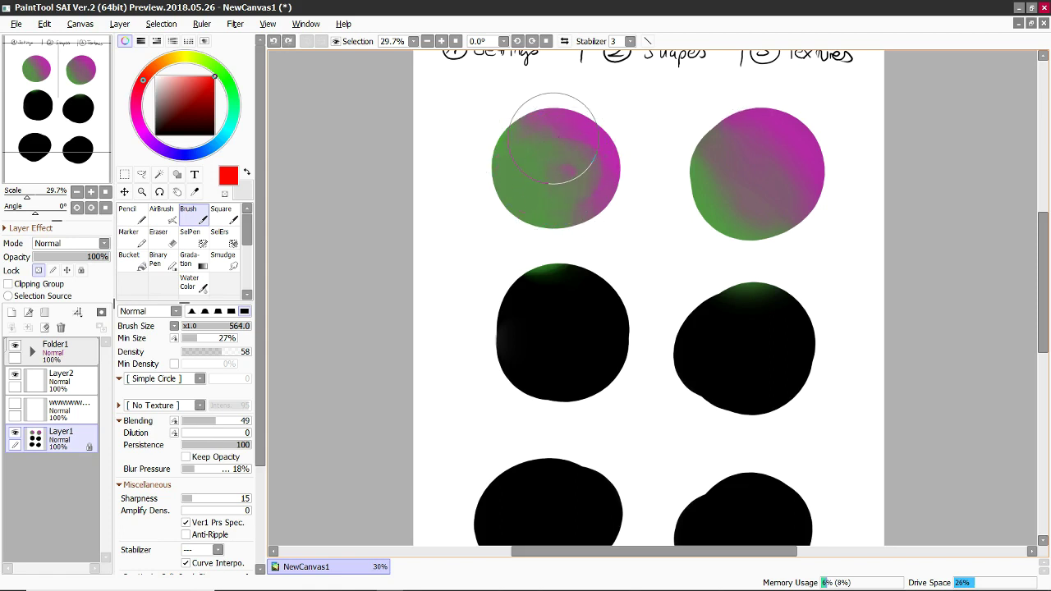
{"action": "left_click_drag", "start_coordinate": [538, 166], "coordinate": [612, 205]}
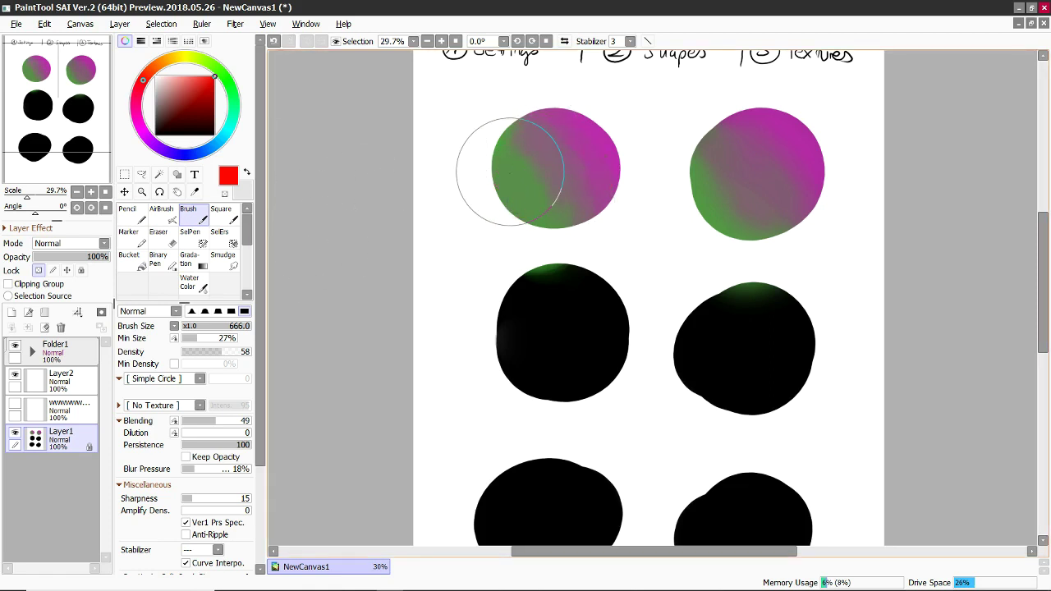
{"action": "mouse_move", "coordinate": [548, 206]}
{"action": "left_mouse_down"}
{"action": "mouse_move", "coordinate": [502, 156]}
{"action": "mouse_move", "coordinate": [549, 193]}
{"action": "mouse_move", "coordinate": [540, 168]}
{"action": "mouse_move", "coordinate": [592, 190]}
{"action": "mouse_move", "coordinate": [554, 155]}
{"action": "mouse_move", "coordinate": [550, 136]}
{"action": "mouse_move", "coordinate": [576, 198]}
{"action": "mouse_move", "coordinate": [536, 144]}
{"action": "mouse_move", "coordinate": [583, 207]}
{"action": "mouse_move", "coordinate": [561, 138]}
{"action": "mouse_move", "coordinate": [578, 150]}
{"action": "mouse_move", "coordinate": [589, 193]}
{"action": "mouse_move", "coordinate": [546, 140]}
{"action": "mouse_move", "coordinate": [578, 217]}
{"action": "mouse_move", "coordinate": [563, 146]}
{"action": "mouse_move", "coordinate": [536, 138]}
{"action": "mouse_move", "coordinate": [581, 185]}
{"action": "mouse_move", "coordinate": [544, 128]}
{"action": "mouse_move", "coordinate": [593, 168]}
{"action": "mouse_move", "coordinate": [554, 151]}
{"action": "mouse_move", "coordinate": [546, 124]}
{"action": "mouse_move", "coordinate": [576, 171]}
{"action": "mouse_move", "coordinate": [524, 140]}
{"action": "mouse_move", "coordinate": [552, 201]}
{"action": "mouse_move", "coordinate": [554, 162]}
{"action": "mouse_move", "coordinate": [556, 206]}
{"action": "mouse_move", "coordinate": [522, 169]}
{"action": "mouse_move", "coordinate": [546, 199]}
{"action": "mouse_move", "coordinate": [574, 205]}
{"action": "mouse_move", "coordinate": [537, 200]}
{"action": "mouse_move", "coordinate": [605, 155]}
{"action": "left_mouse_up"}
{"action": "key", "text": "h"}
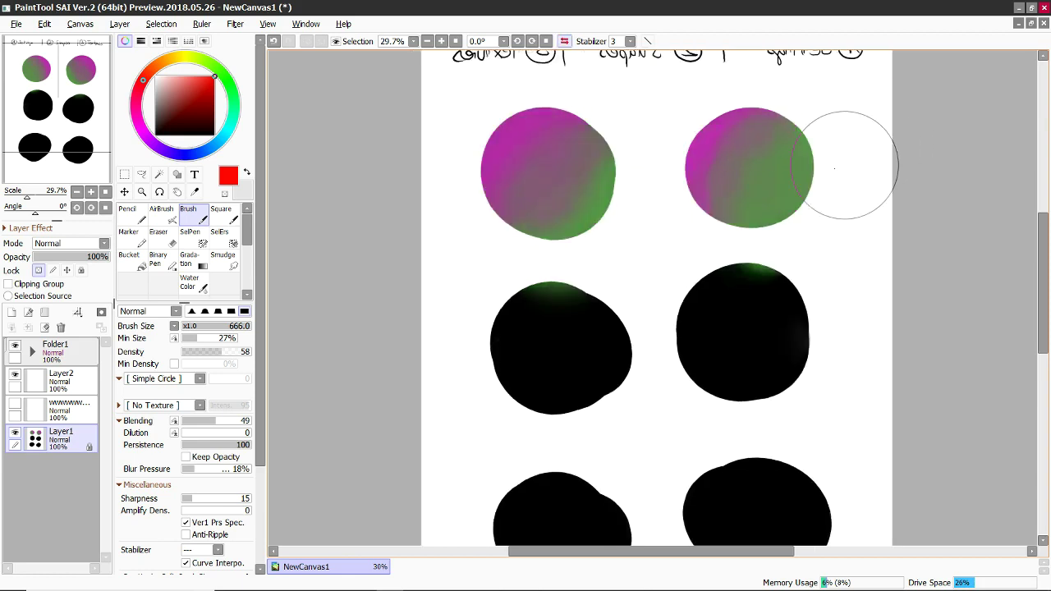
{"action": "mouse_move", "coordinate": [799, 126]}
{"action": "left_mouse_down"}
{"action": "mouse_move", "coordinate": [822, 158]}
{"action": "mouse_move", "coordinate": [879, 165]}
{"action": "mouse_move", "coordinate": [813, 161]}
{"action": "mouse_move", "coordinate": [730, 130]}
{"action": "mouse_move", "coordinate": [718, 139]}
{"action": "mouse_move", "coordinate": [711, 206]}
{"action": "mouse_move", "coordinate": [714, 163]}
{"action": "mouse_move", "coordinate": [751, 120]}
{"action": "mouse_move", "coordinate": [718, 202]}
{"action": "mouse_move", "coordinate": [752, 153]}
{"action": "mouse_move", "coordinate": [733, 199]}
{"action": "mouse_move", "coordinate": [734, 181]}
{"action": "mouse_move", "coordinate": [735, 211]}
{"action": "mouse_move", "coordinate": [737, 188]}
{"action": "mouse_move", "coordinate": [777, 139]}
{"action": "mouse_move", "coordinate": [756, 188]}
{"action": "mouse_move", "coordinate": [783, 155]}
{"action": "mouse_move", "coordinate": [760, 187]}
{"action": "mouse_move", "coordinate": [755, 222]}
{"action": "mouse_move", "coordinate": [788, 136]}
{"action": "mouse_move", "coordinate": [790, 155]}
{"action": "mouse_move", "coordinate": [758, 153]}
{"action": "mouse_move", "coordinate": [790, 136]}
{"action": "mouse_move", "coordinate": [780, 122]}
{"action": "mouse_move", "coordinate": [723, 179]}
{"action": "mouse_move", "coordinate": [759, 204]}
{"action": "mouse_move", "coordinate": [836, 188]}
{"action": "left_mouse_up"}
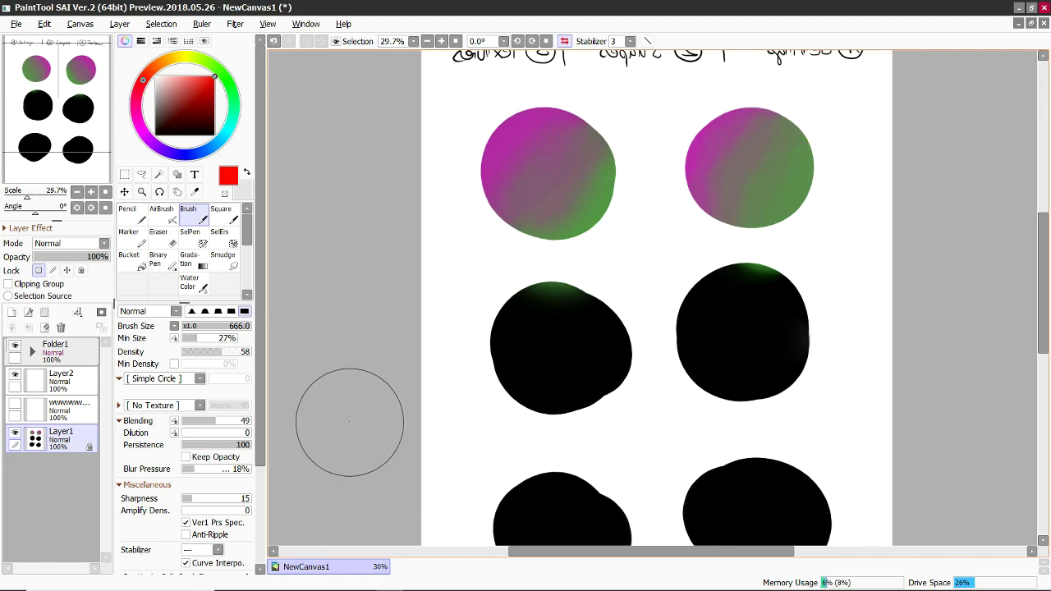
- Try a Brush stroke in Multiply mode on the first circle, undo it, and return the Brush to Normal mode
{"action": "mouse_move", "coordinate": [238, 445]}
{"action": "left_mouse_down"}
{"action": "mouse_move", "coordinate": [184, 458]}
{"action": "mouse_move", "coordinate": [256, 463]}
{"action": "mouse_move", "coordinate": [257, 552]}
{"action": "mouse_move", "coordinate": [257, 485]}
{"action": "left_mouse_up"}
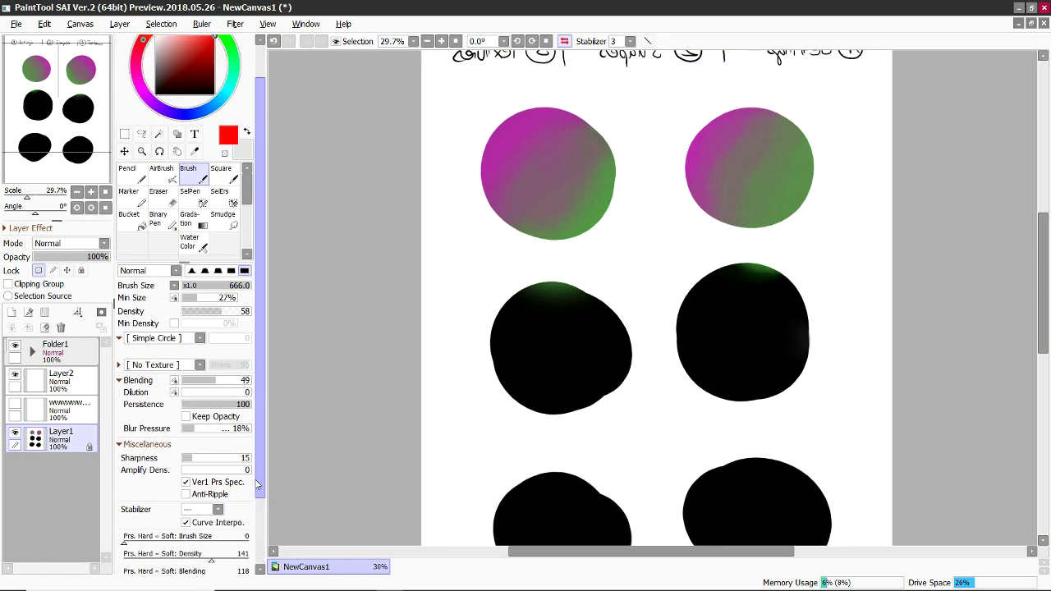
{"action": "left_click_drag", "start_coordinate": [258, 485], "coordinate": [257, 476]}
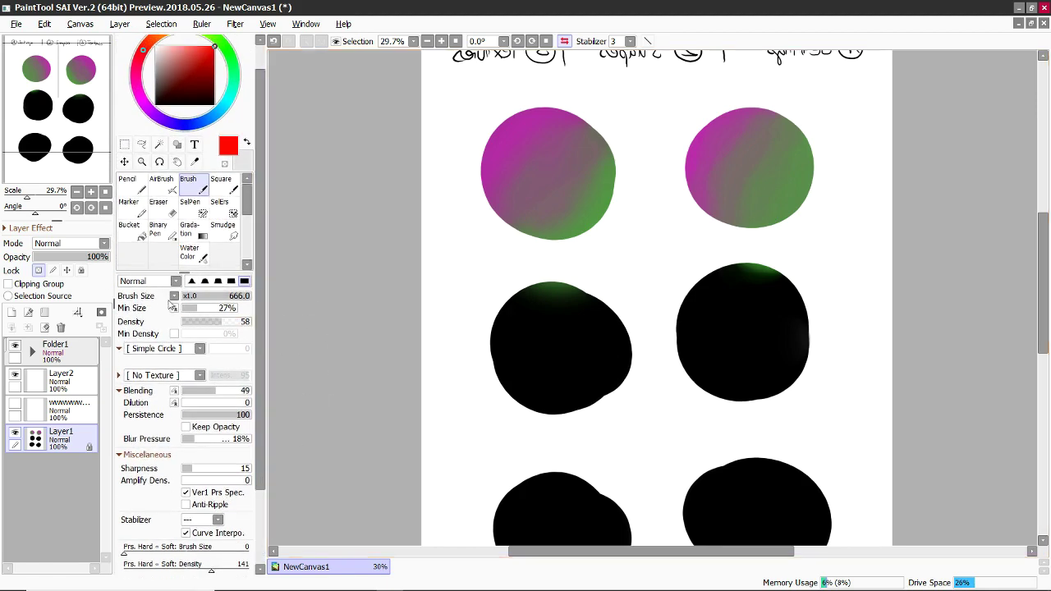
{"action": "left_click", "coordinate": [148, 280]}
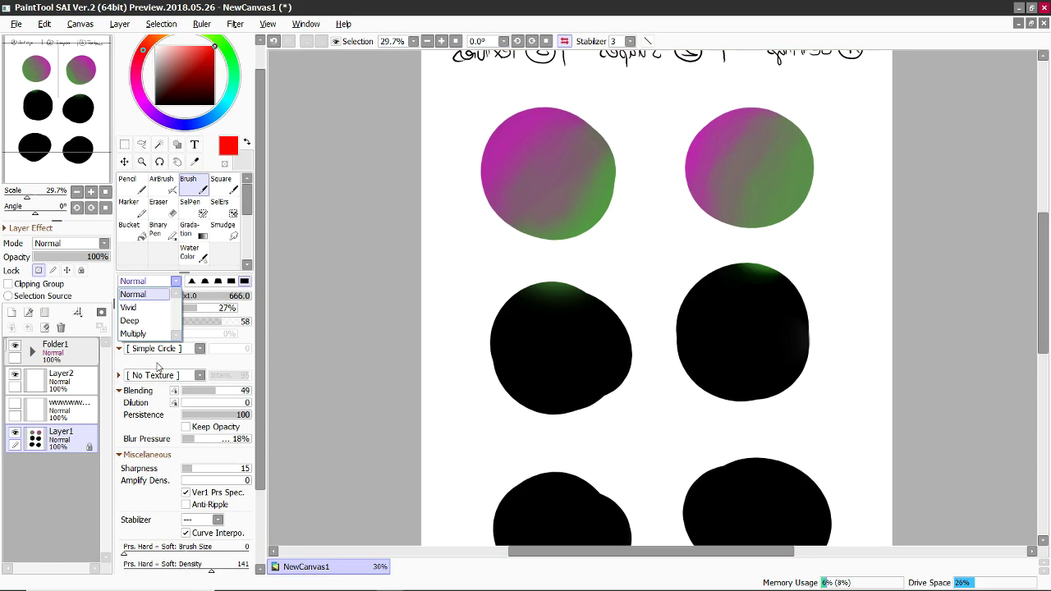
{"action": "left_click", "coordinate": [148, 334]}
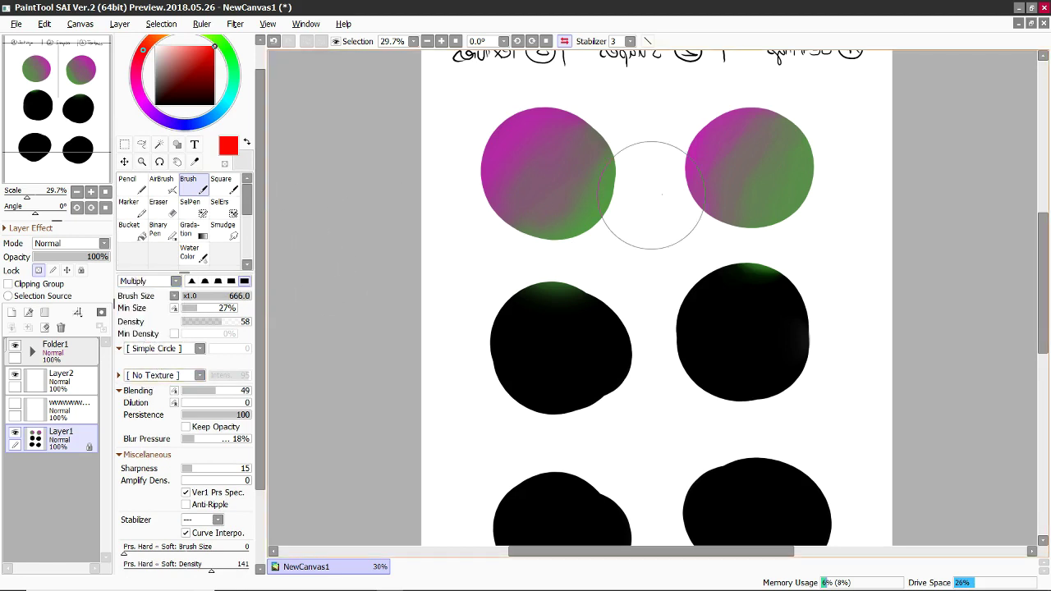
{"action": "mouse_move", "coordinate": [708, 174]}
{"action": "left_mouse_down"}
{"action": "mouse_move", "coordinate": [773, 173]}
{"action": "mouse_move", "coordinate": [739, 198]}
{"action": "mouse_move", "coordinate": [712, 188]}
{"action": "left_mouse_up"}
{"action": "key", "text": "ctrl+z"}
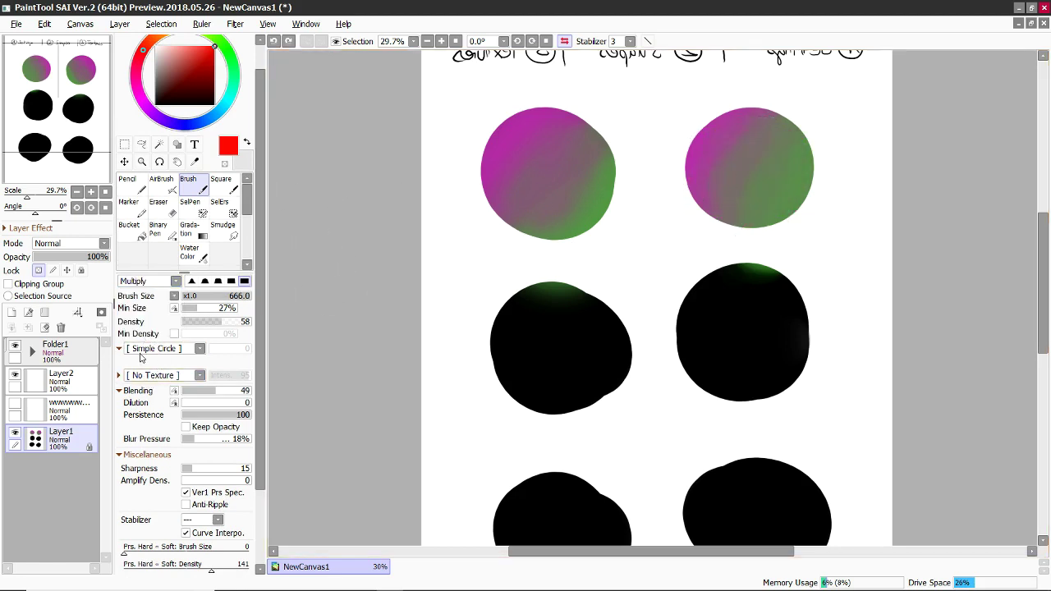
{"action": "left_click", "coordinate": [147, 281]}
{"action": "left_click", "coordinate": [133, 294]}
- Switch the AirBrush to Multiply mode, try red strokes across the first circle at size 239, and undo the latest ones
{"action": "left_click", "coordinate": [161, 180]}
{"action": "left_click", "coordinate": [154, 281]}
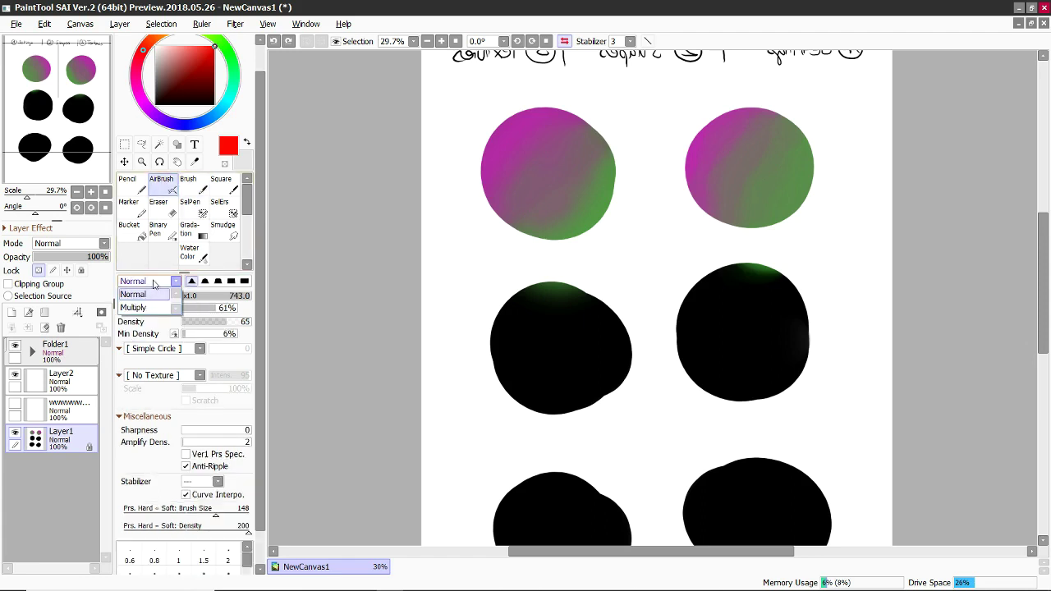
{"action": "left_click", "coordinate": [133, 307]}
{"action": "mouse_move", "coordinate": [690, 151]}
{"action": "left_mouse_down"}
{"action": "mouse_move", "coordinate": [752, 155]}
{"action": "mouse_move", "coordinate": [788, 172]}
{"action": "mouse_move", "coordinate": [775, 156]}
{"action": "mouse_move", "coordinate": [734, 202]}
{"action": "mouse_move", "coordinate": [763, 146]}
{"action": "mouse_move", "coordinate": [784, 210]}
{"action": "left_mouse_up"}
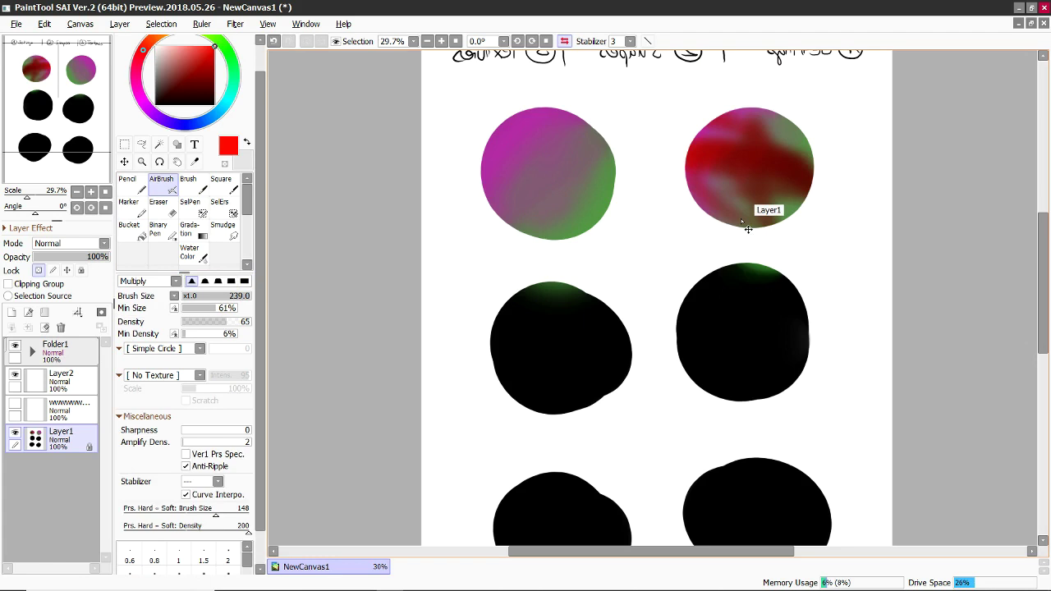
{"action": "key", "text": "ctrl+z"}
{"action": "key", "text": "ctrl+z"}
- Try a red Brush stroke in Normal mode across the first circle at size 666, and undo the red strokes
{"action": "key", "text": "b"}
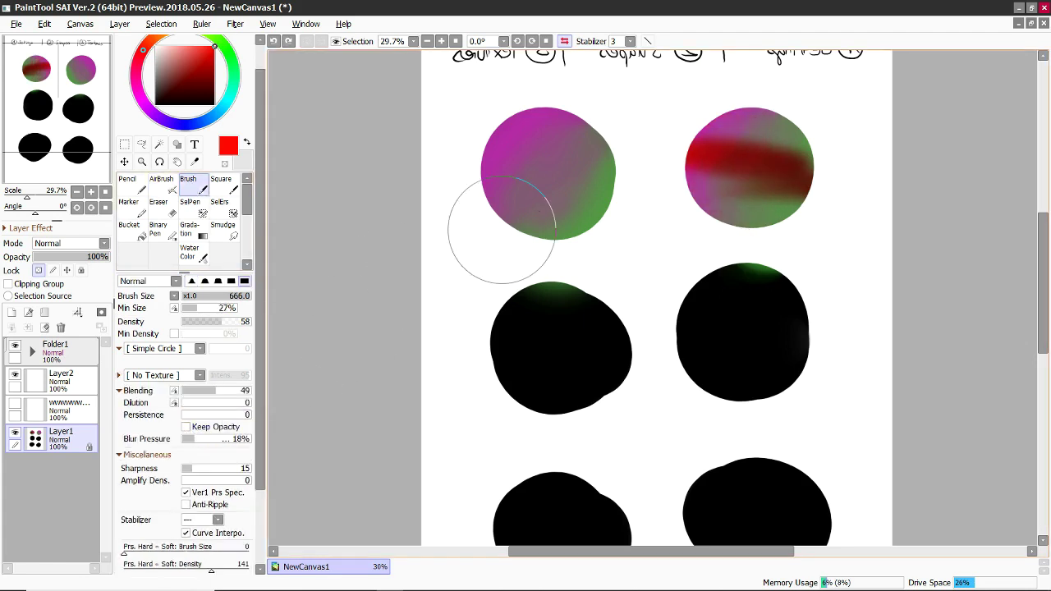
{"action": "left_click_drag", "start_coordinate": [751, 160], "coordinate": [728, 176]}
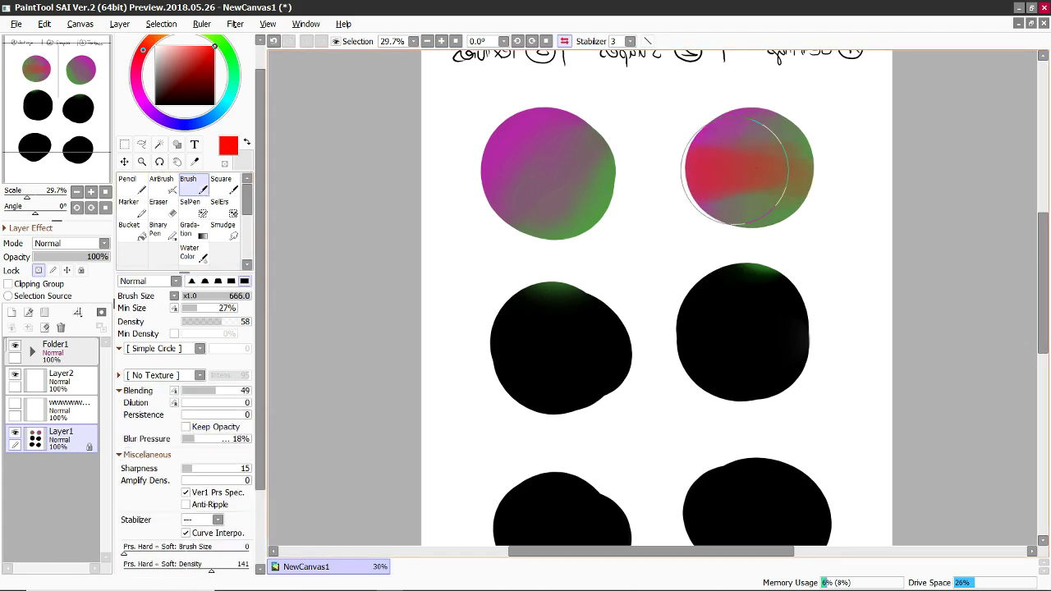
{"action": "key", "text": "ctrl+z"}
{"action": "key", "text": "ctrl+z"}
- Switch the Brush to Multiply, try a red stroke on the first circle, undo it, and restore Normal mode
{"action": "left_click", "coordinate": [148, 281]}
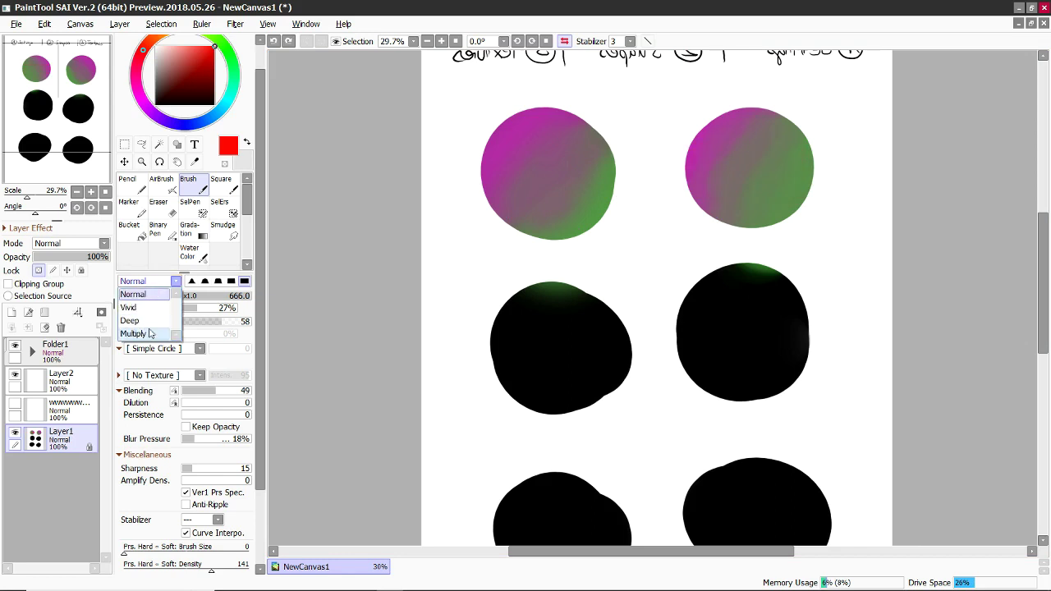
{"action": "left_click", "coordinate": [151, 333]}
{"action": "left_click_drag", "start_coordinate": [733, 182], "coordinate": [712, 173]}
{"action": "key", "text": "ctrl+z"}
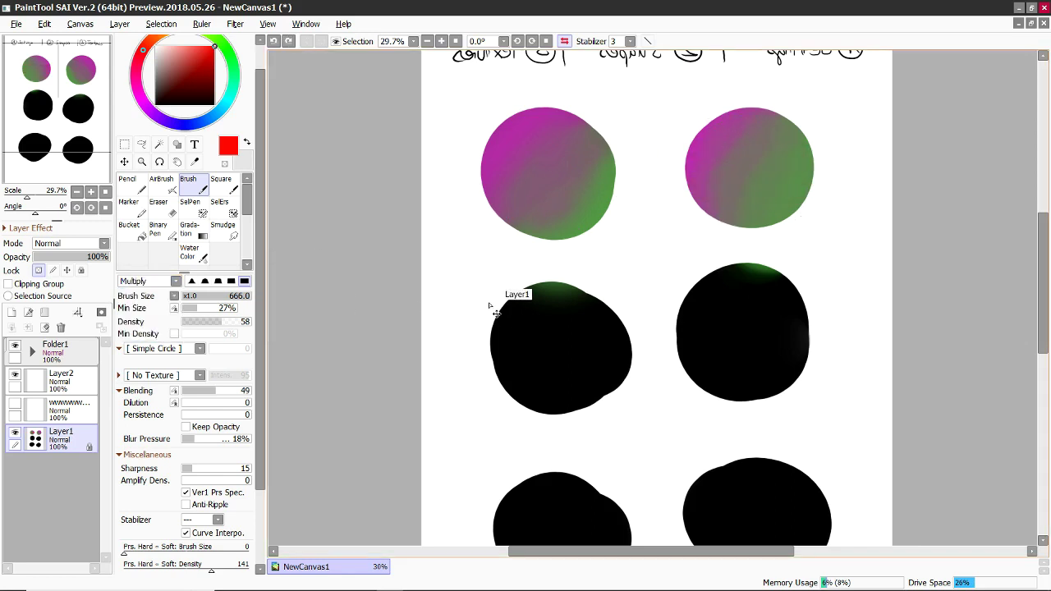
{"action": "left_click", "coordinate": [148, 281]}
{"action": "left_click", "coordinate": [144, 287]}
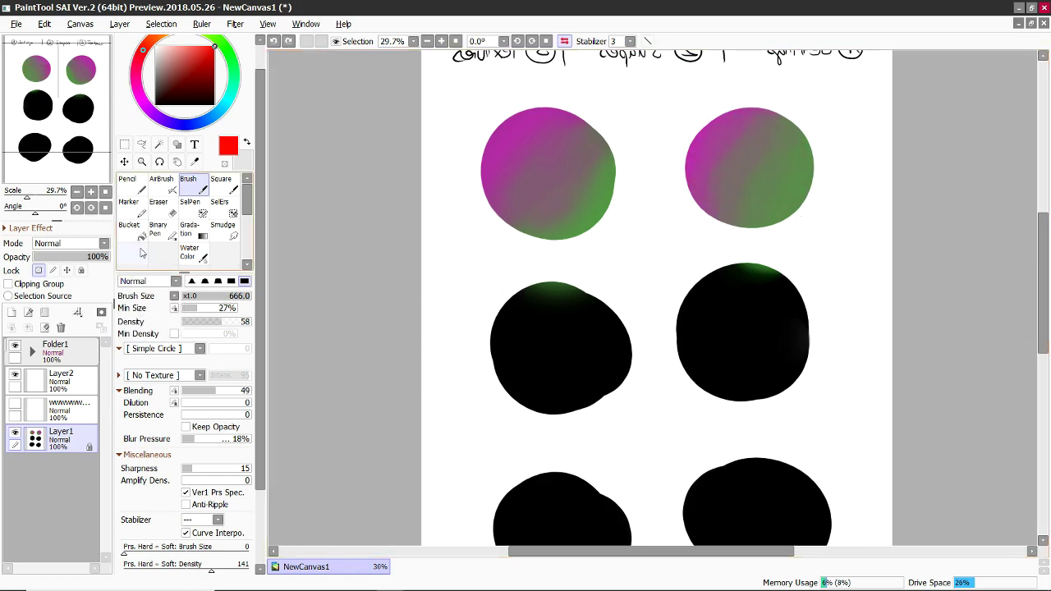
{"action": "left_click", "coordinate": [148, 281]}
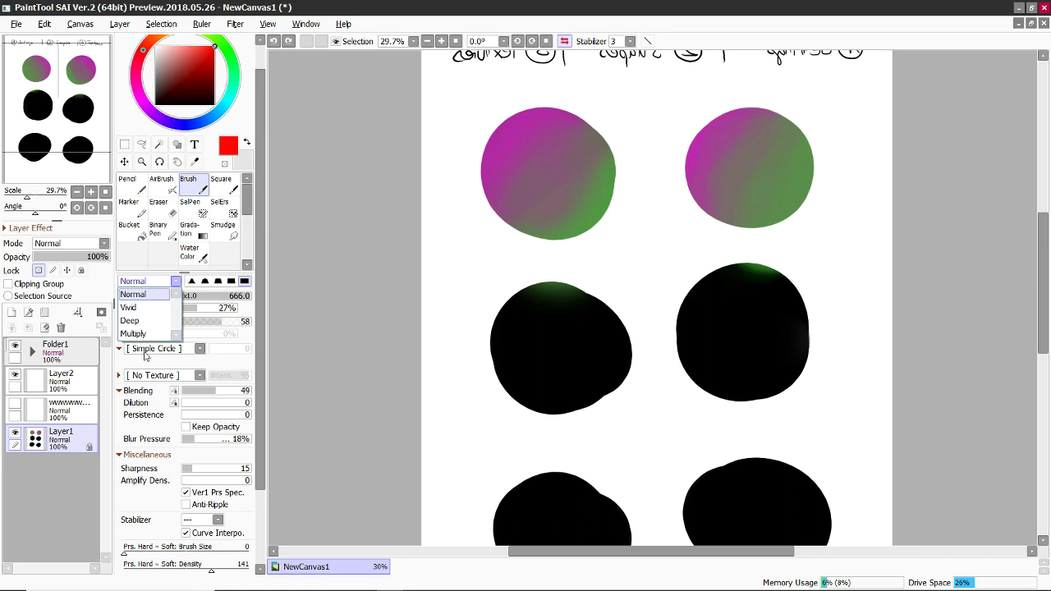
{"action": "left_click", "coordinate": [148, 288]}
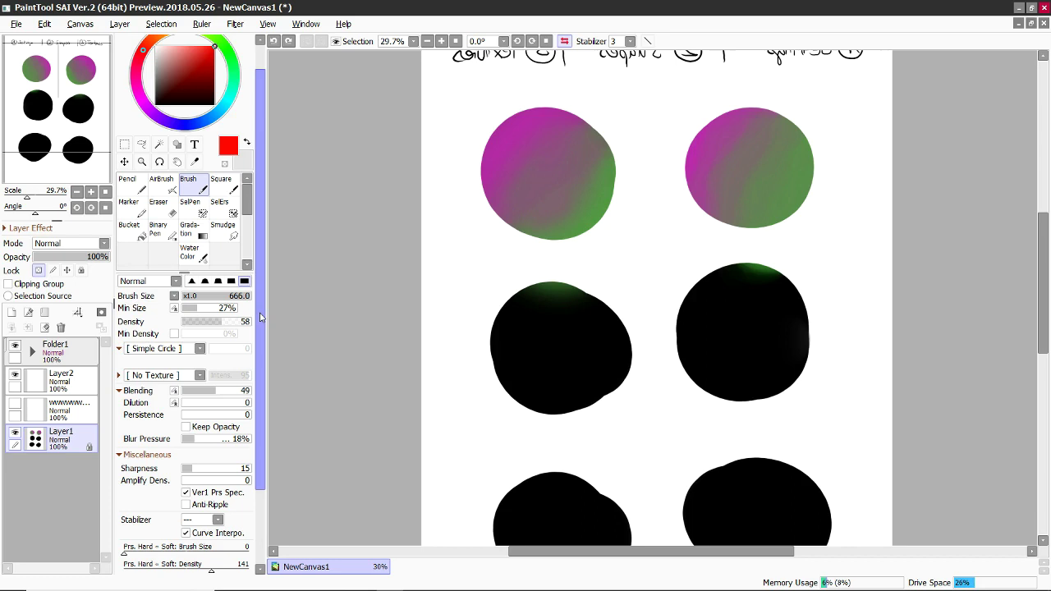
- Examine the Brush's own Stabilizer options in its Miscellaneous settings without changing the selection
{"action": "left_click_drag", "start_coordinate": [263, 315], "coordinate": [261, 460]}
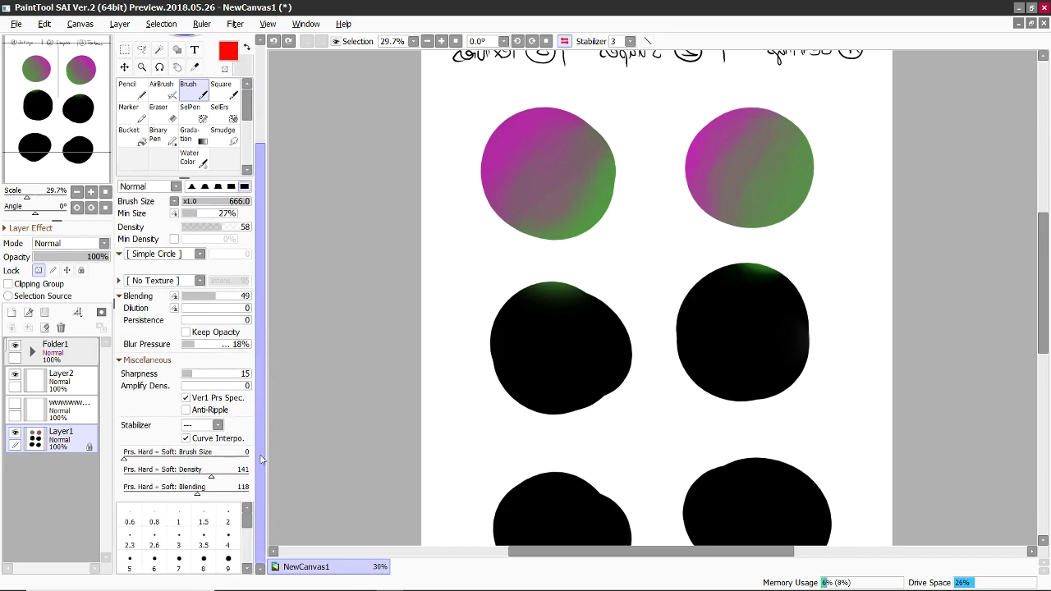
{"action": "left_click", "coordinate": [204, 426]}
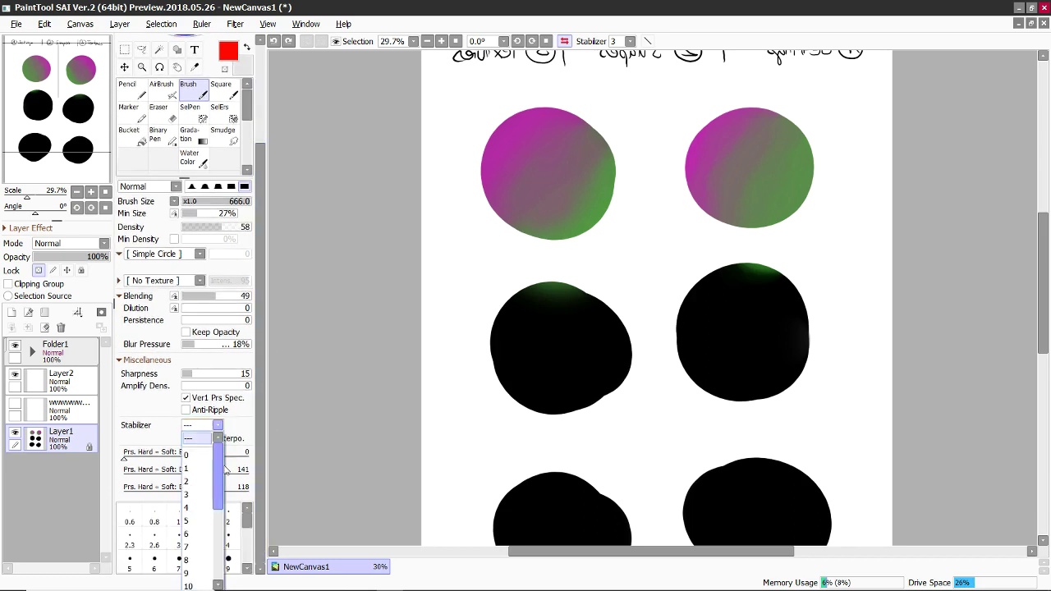
{"action": "left_click", "coordinate": [198, 431]}
{"action": "left_click_drag", "start_coordinate": [260, 374], "coordinate": [258, 359]}
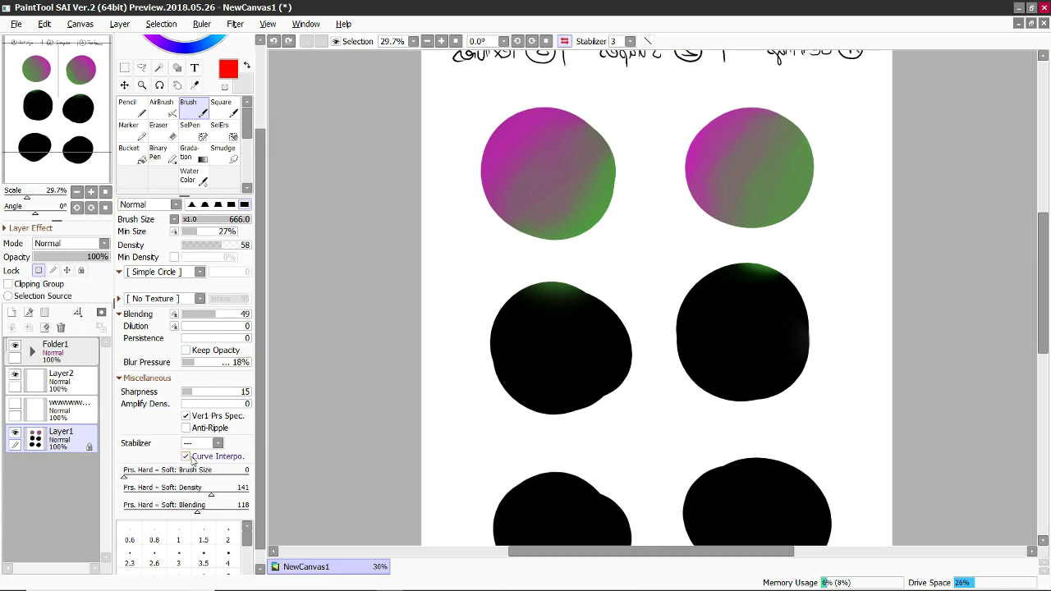
{"action": "left_click", "coordinate": [198, 444]}
{"action": "left_click", "coordinate": [205, 440]}
{"action": "left_click_drag", "start_coordinate": [262, 402], "coordinate": [259, 390]}
{"action": "scroll", "coordinate": [260, 389], "scroll_direction": "up", "scroll_amount": 6}
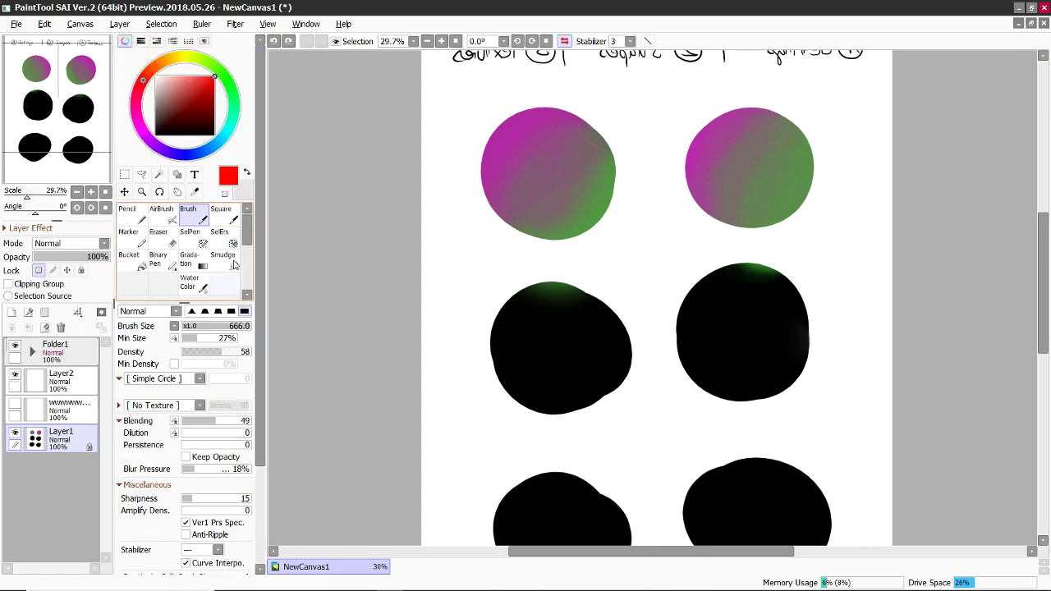
- Set the canvas-wide Stabilizer to 15, hide Layer1, and draw large red loops on Layer2 with the Brush at size 69
{"action": "left_click", "coordinate": [630, 41]}
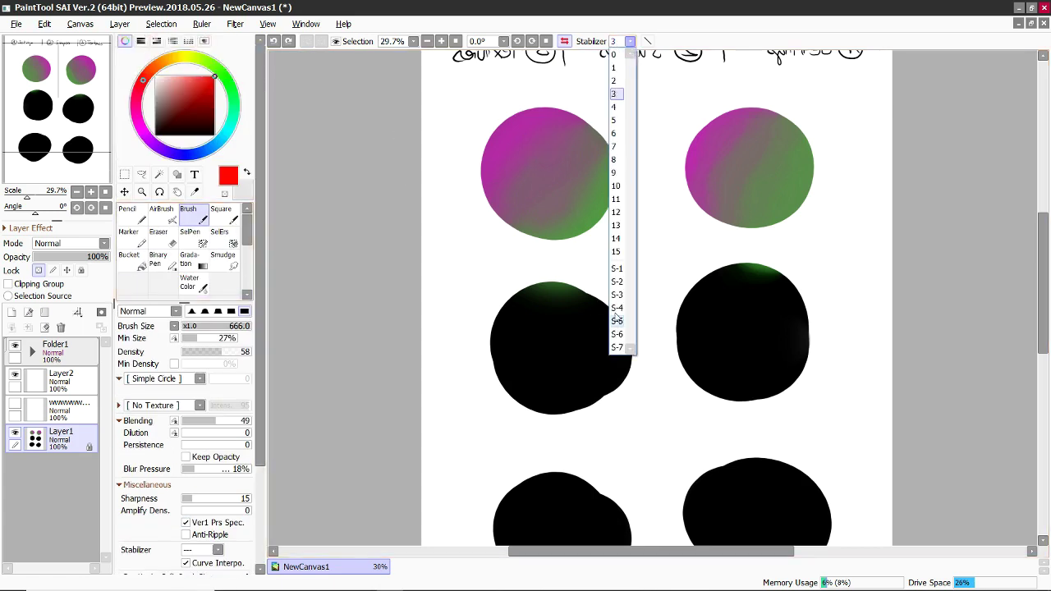
{"action": "left_click", "coordinate": [616, 251]}
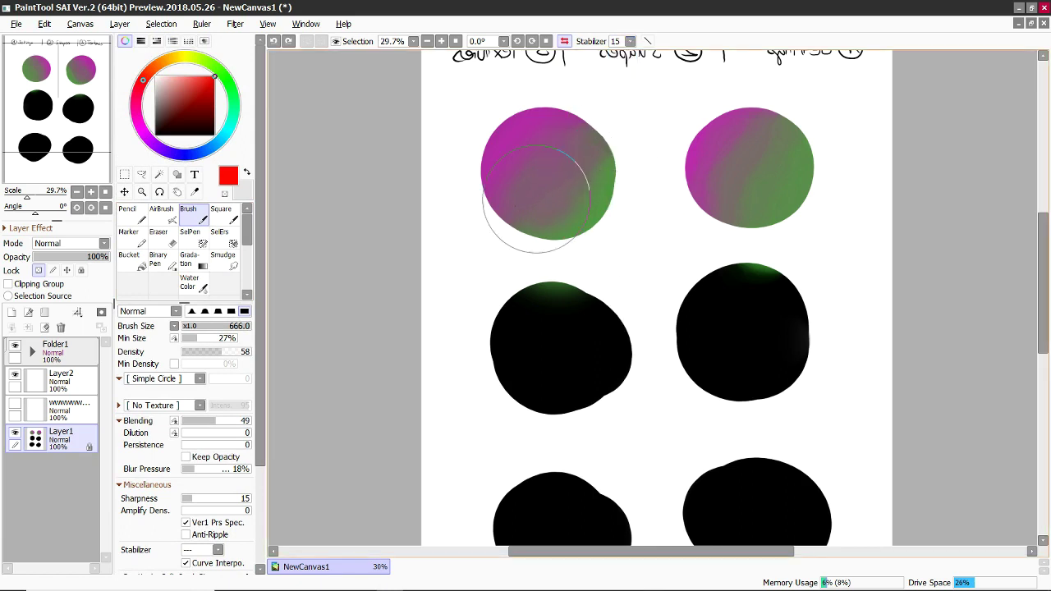
{"action": "left_click", "coordinate": [15, 432]}
{"action": "left_click", "coordinate": [62, 382]}
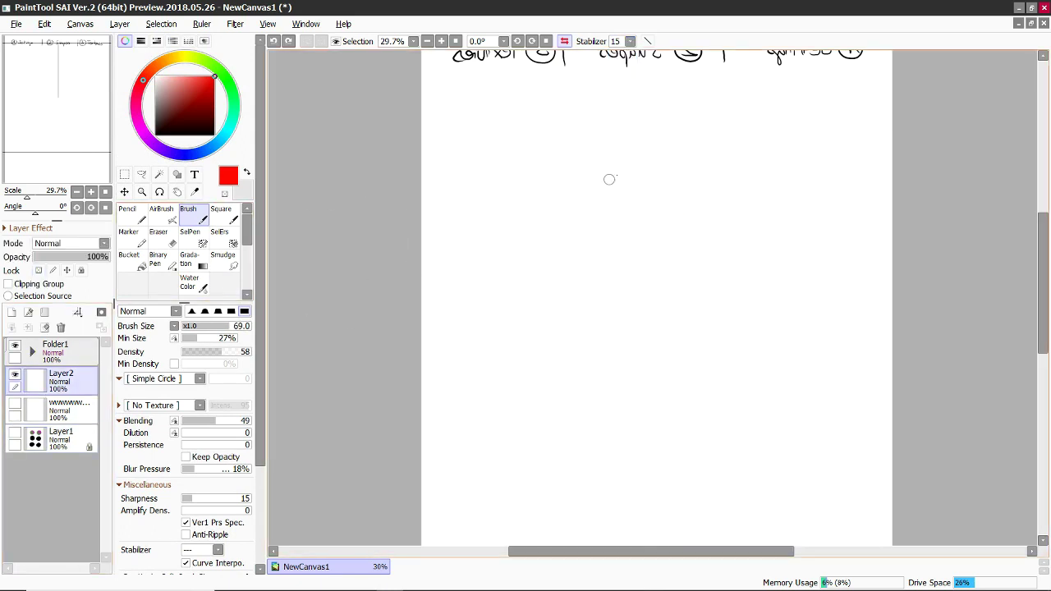
{"action": "mouse_move", "coordinate": [637, 158]}
{"action": "left_mouse_down"}
{"action": "mouse_move", "coordinate": [484, 324]}
{"action": "mouse_move", "coordinate": [682, 359]}
{"action": "mouse_move", "coordinate": [734, 353]}
{"action": "left_mouse_up"}
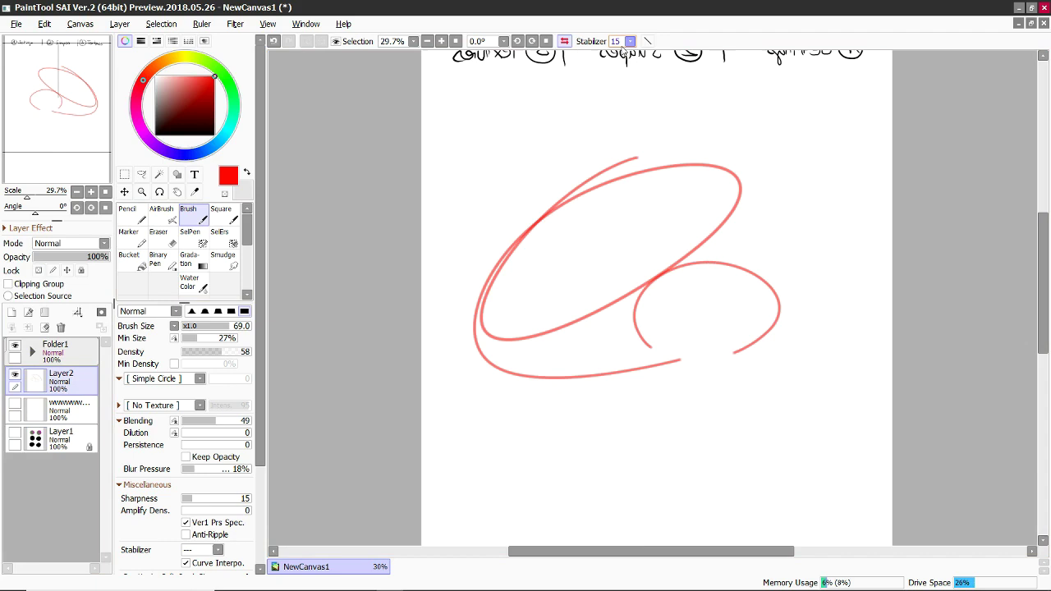
- Set the canvas-wide Stabilizer to 0, try a red stroke over the loops, and undo all strokes on Layer2
{"action": "left_click", "coordinate": [630, 41]}
{"action": "left_click", "coordinate": [620, 56]}
{"action": "mouse_move", "coordinate": [654, 148]}
{"action": "left_mouse_down"}
{"action": "mouse_move", "coordinate": [582, 270]}
{"action": "mouse_move", "coordinate": [532, 310]}
{"action": "left_mouse_up"}
{"action": "key", "text": "ctrl+z"}
{"action": "key", "text": "ctrl+z"}
{"action": "key", "text": "ctrl+z"}
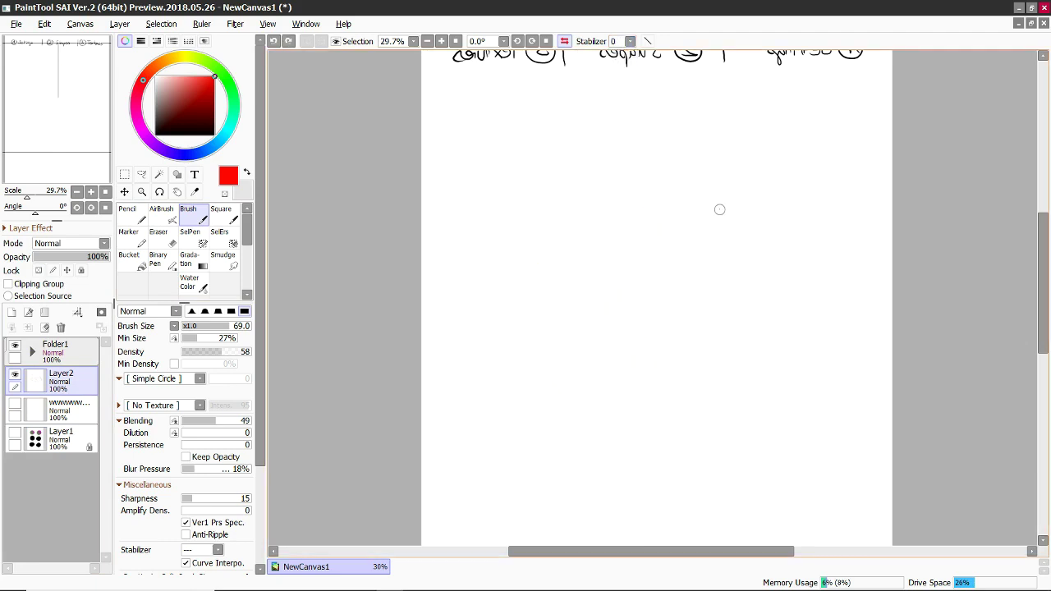
- Set the canvas-wide Stabilizer to 3, try a red looping stroke on Layer2, and undo it
{"action": "left_click", "coordinate": [630, 41]}
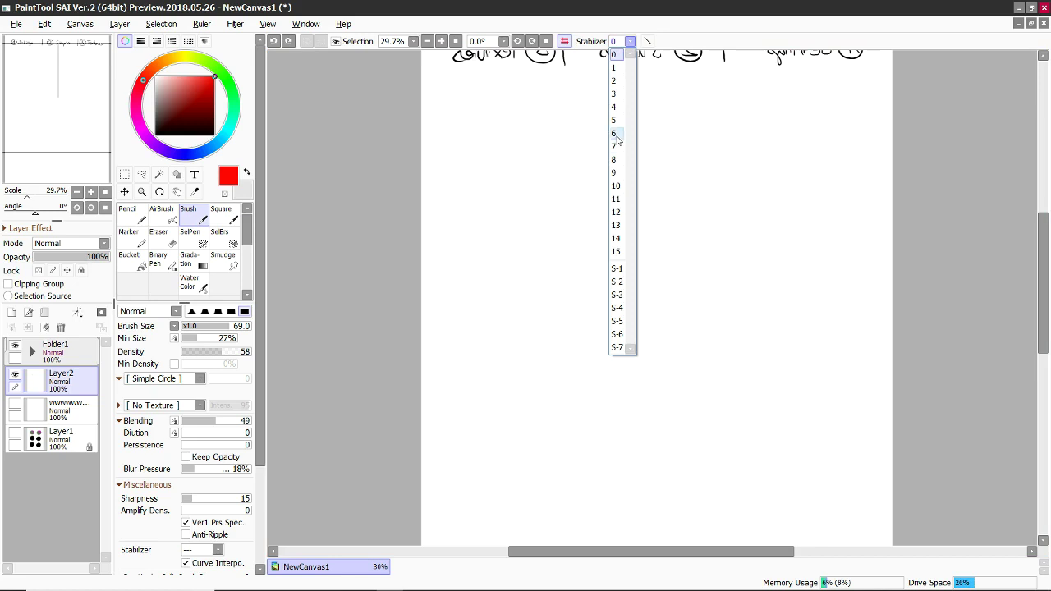
{"action": "left_click", "coordinate": [616, 93]}
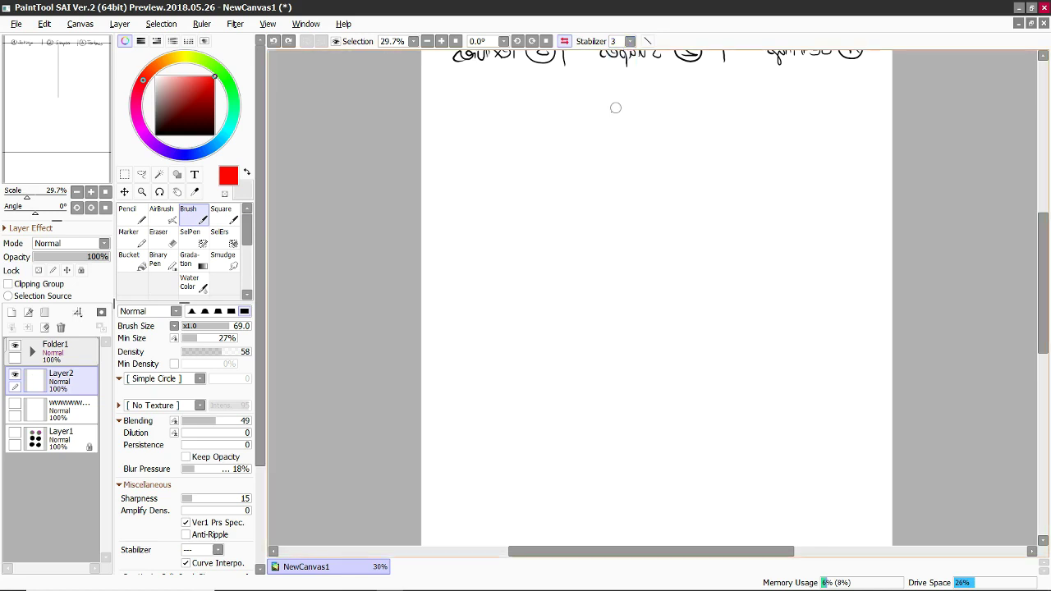
{"action": "left_click_drag", "start_coordinate": [575, 146], "coordinate": [618, 370]}
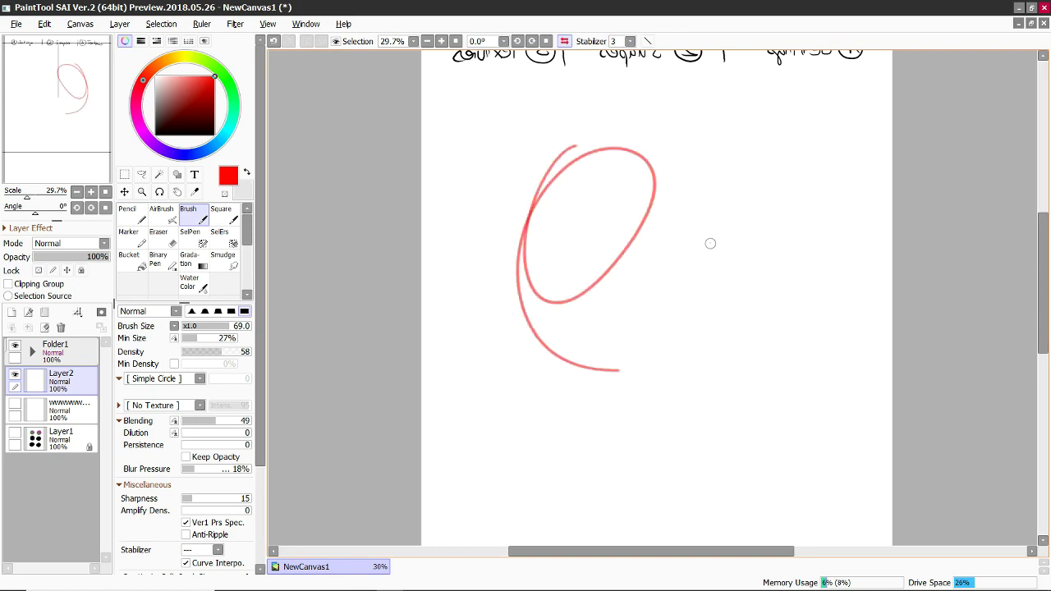
{"action": "key", "text": "ctrl+z"}
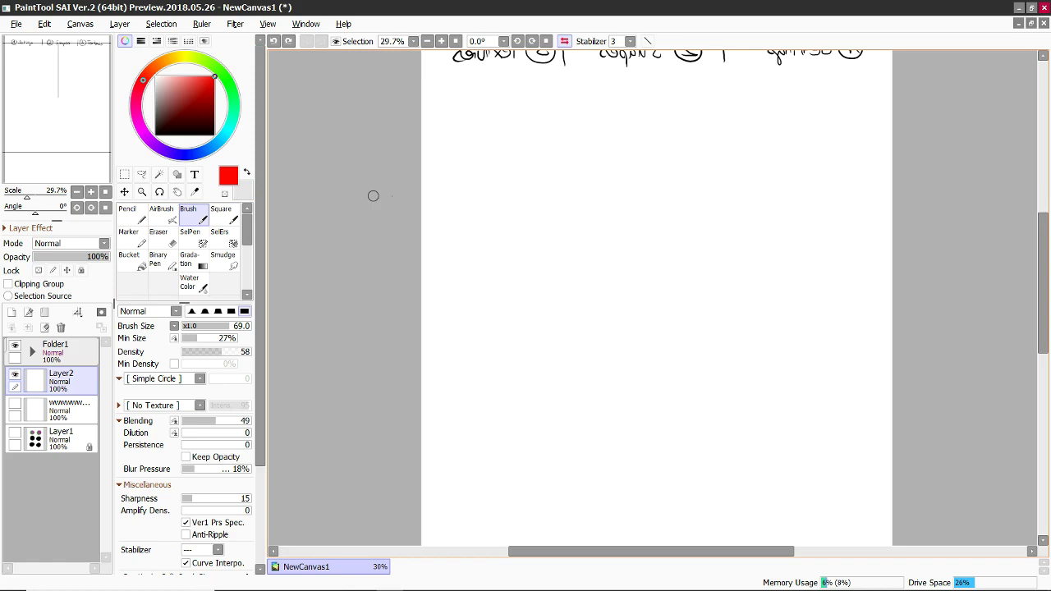
- Turn off the mirrored view, try a red outline around the Shapes heading, and undo it
{"action": "scroll", "coordinate": [605, 155], "scroll_direction": "up", "scroll_amount": 3}
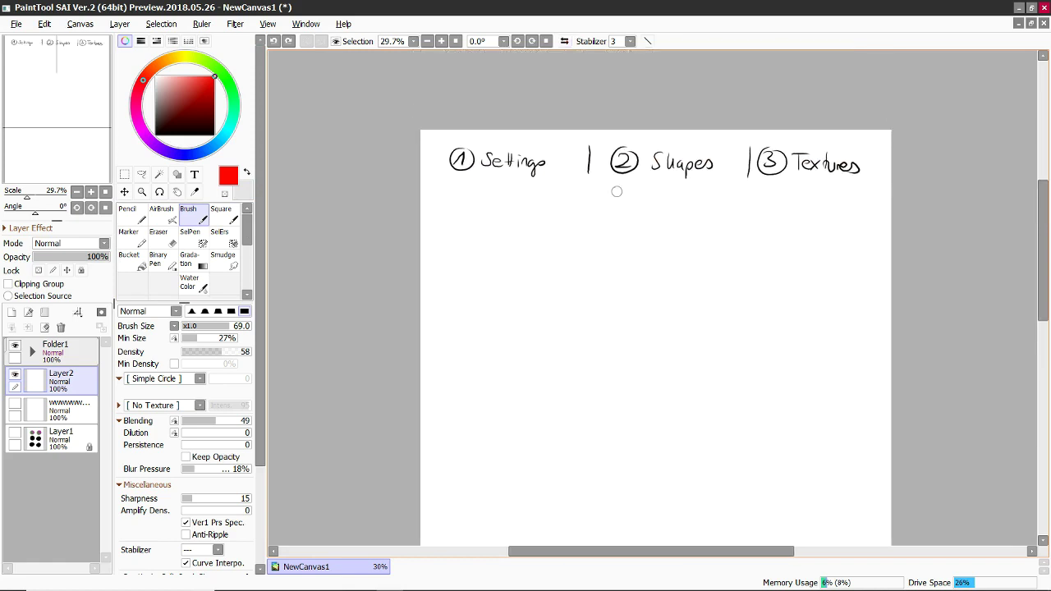
{"action": "mouse_move", "coordinate": [592, 176]}
{"action": "left_mouse_down"}
{"action": "mouse_move", "coordinate": [729, 180]}
{"action": "mouse_move", "coordinate": [679, 128]}
{"action": "mouse_move", "coordinate": [608, 129]}
{"action": "mouse_move", "coordinate": [606, 186]}
{"action": "left_mouse_up"}
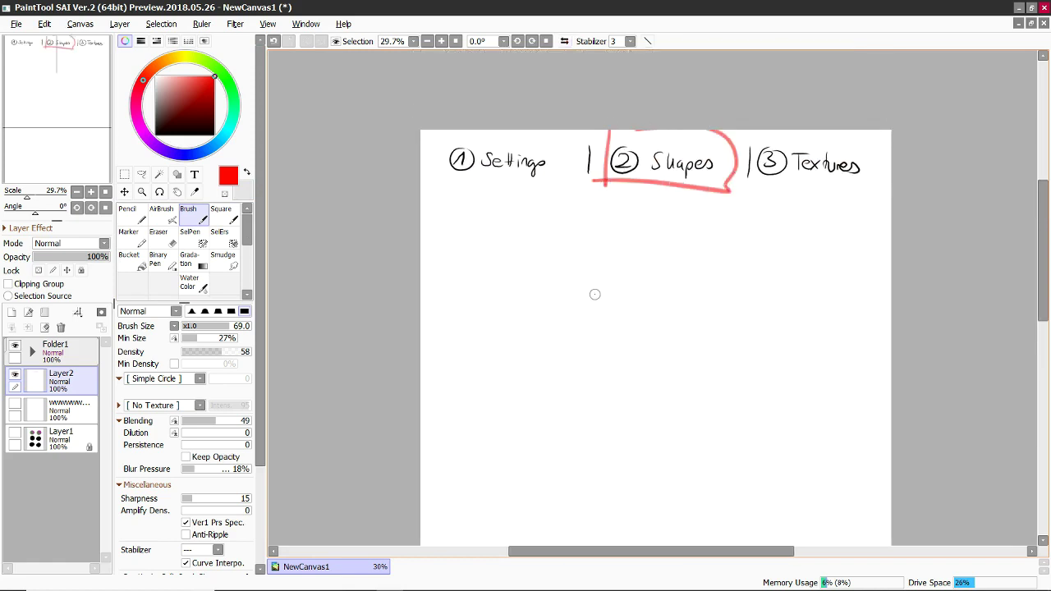
{"action": "key", "text": "ctrl+z"}
{"action": "key", "text": "ctrl+z"}
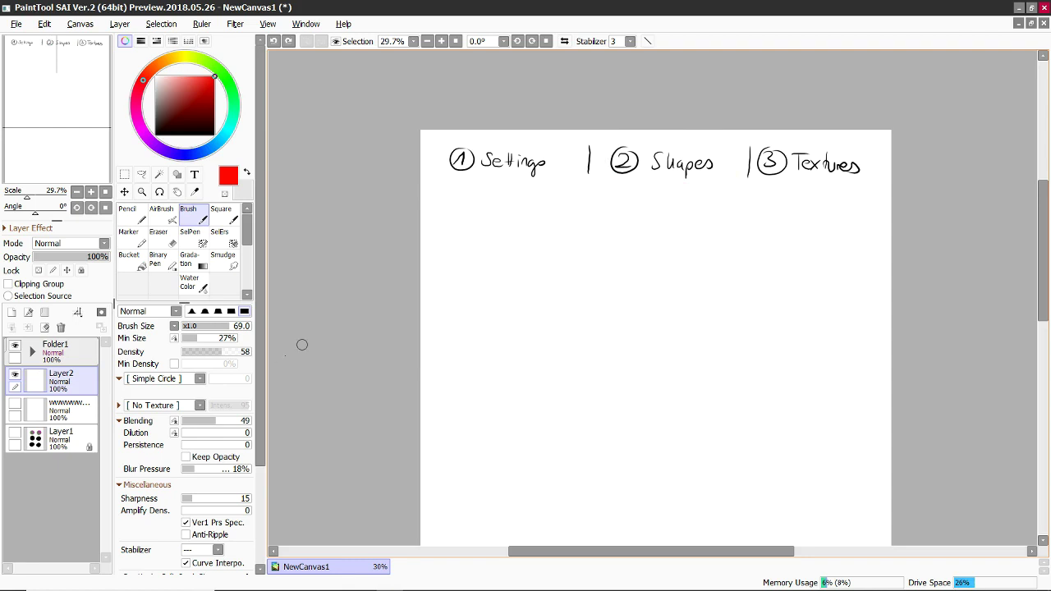
- Try a row of separate red dots and a long horizontal red stroke below the headings, and undo them all
{"action": "left_click_drag", "start_coordinate": [261, 398], "coordinate": [263, 495]}
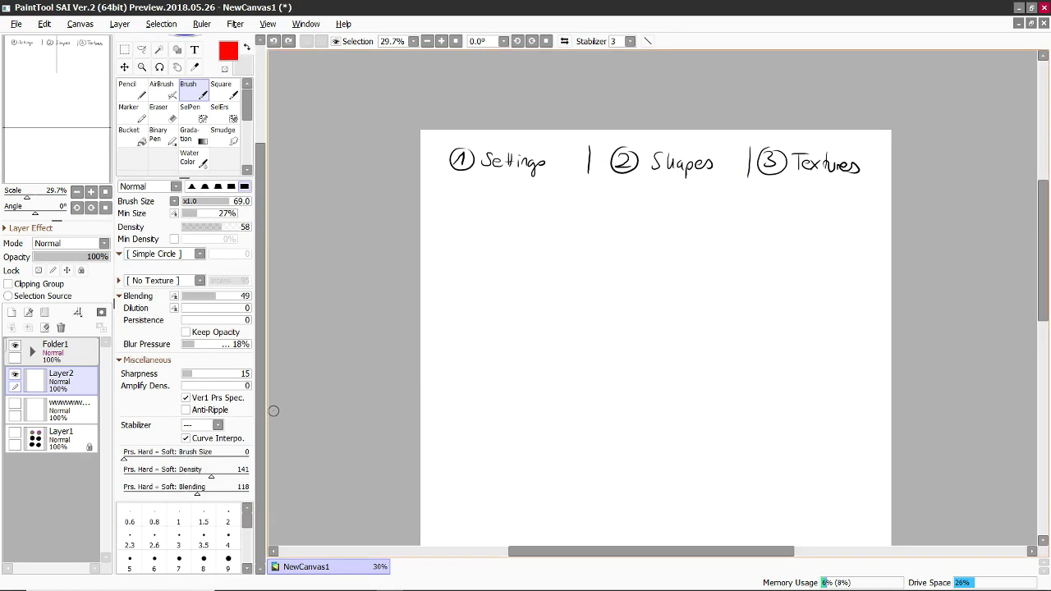
{"action": "left_click", "coordinate": [483, 253]}
{"action": "key", "text": "ctrl+z"}
{"action": "key", "text": "ctrl+z"}
{"action": "key", "text": "ctrl+z"}
{"action": "left_click", "coordinate": [475, 236]}
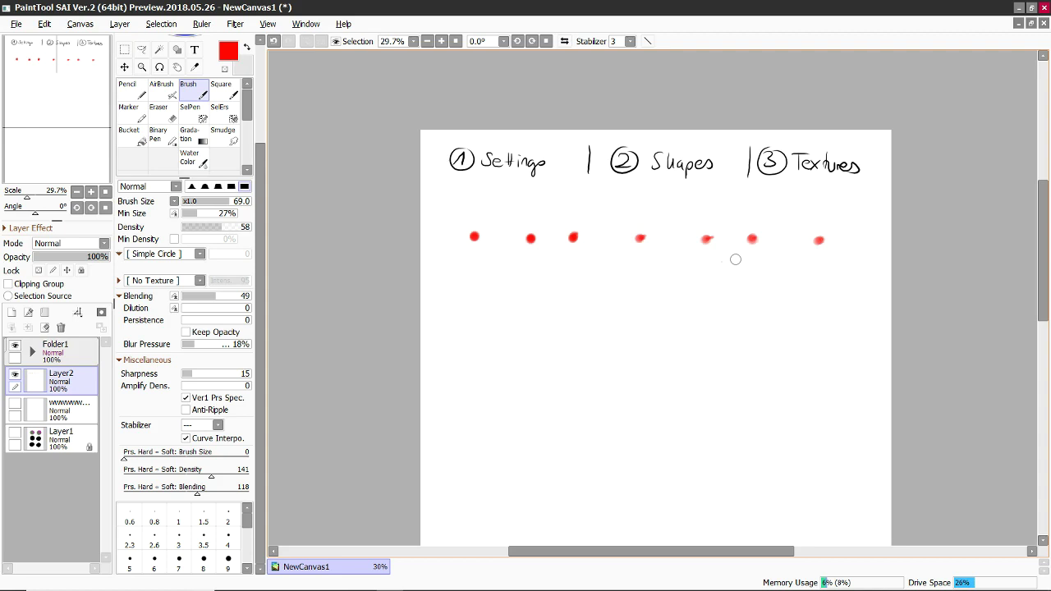
{"action": "left_click_drag", "start_coordinate": [471, 280], "coordinate": [877, 285]}
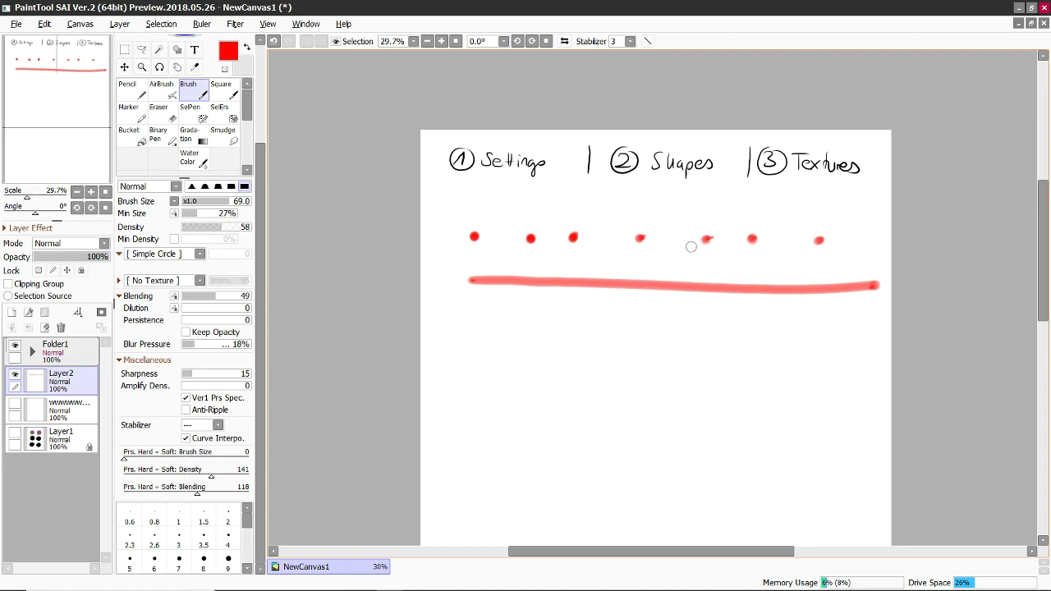
{"action": "key", "text": "ctrl+z"}
{"action": "key", "text": "ctrl+z"}
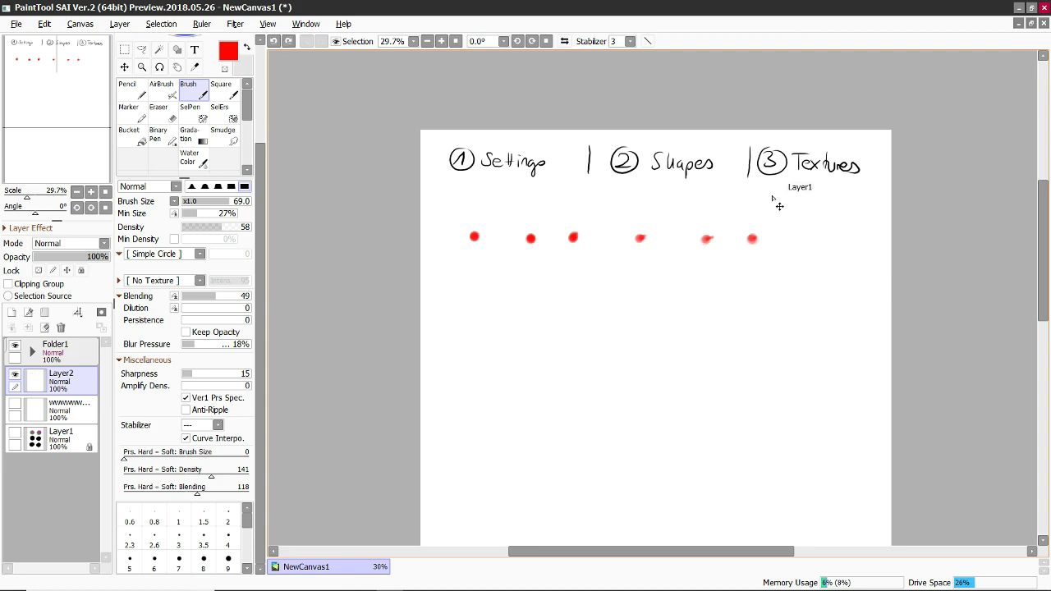
{"action": "key", "text": "ctrl+z"}
{"action": "key", "text": "ctrl+z"}
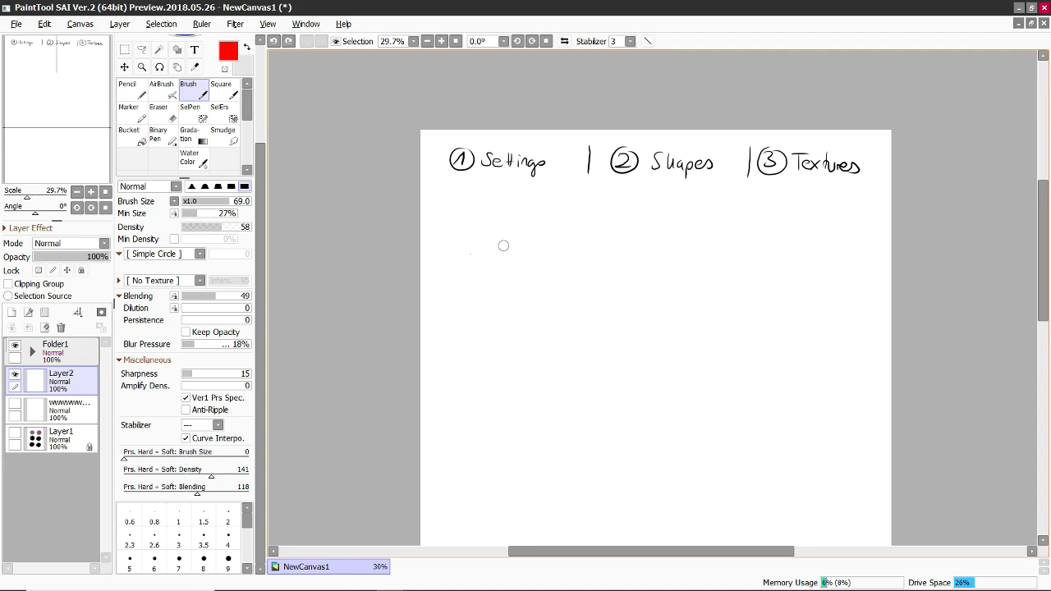
- Show Layer1, hide Layer2, and recolor Layer1's circles solid black with black sampled from a circle
{"action": "left_click", "coordinate": [15, 435]}
{"action": "left_click", "coordinate": [15, 376]}
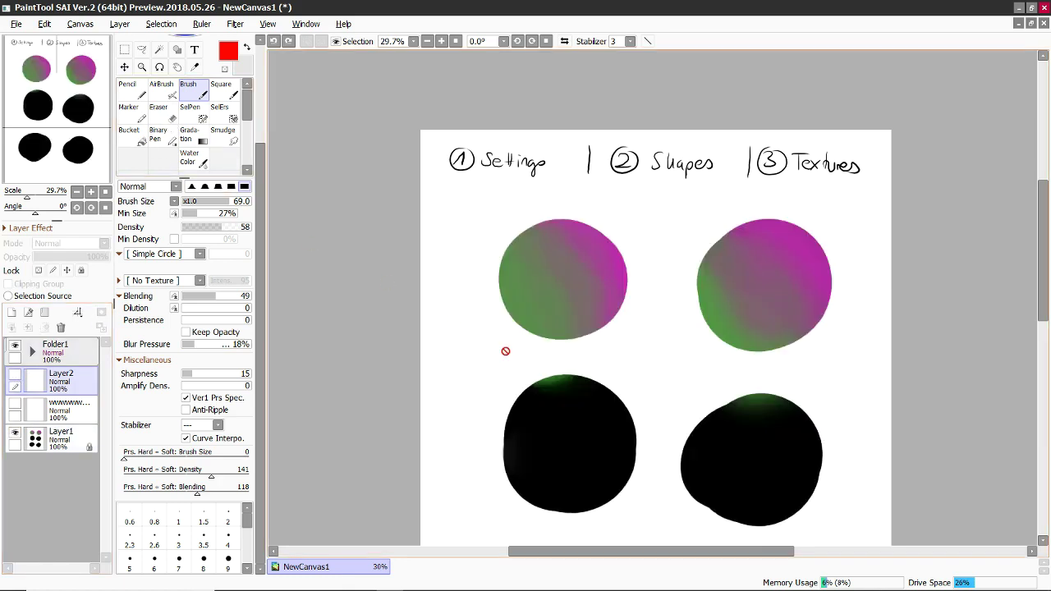
{"action": "right_click", "coordinate": [542, 420]}
{"action": "left_click", "coordinate": [539, 410], "text": "ctrl"}
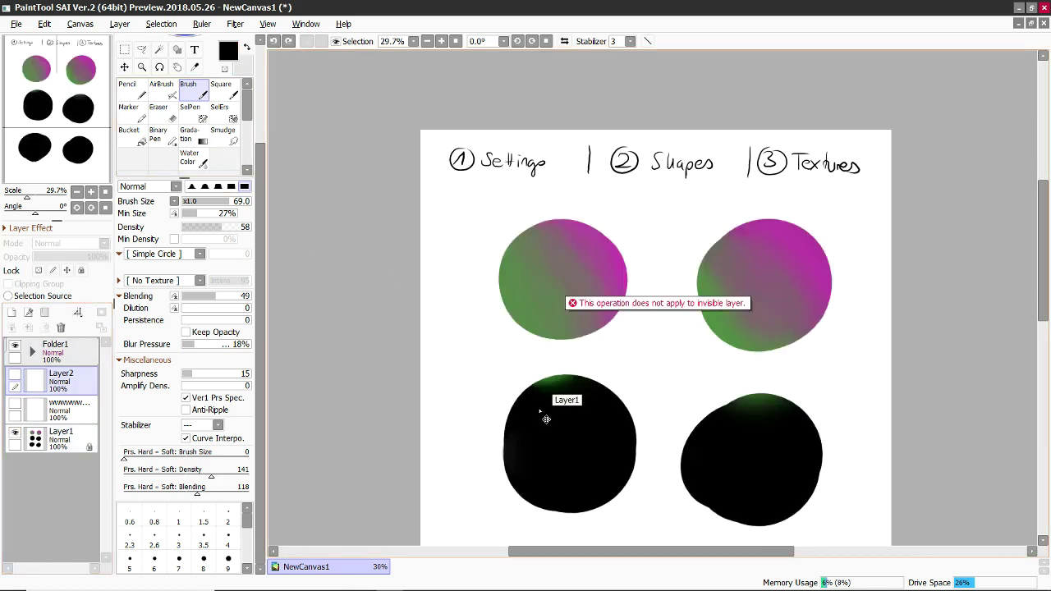
{"action": "left_click", "coordinate": [61, 438]}
{"action": "key", "text": "ctrl+f"}
{"action": "left_click_drag", "start_coordinate": [608, 345], "coordinate": [578, 348]}
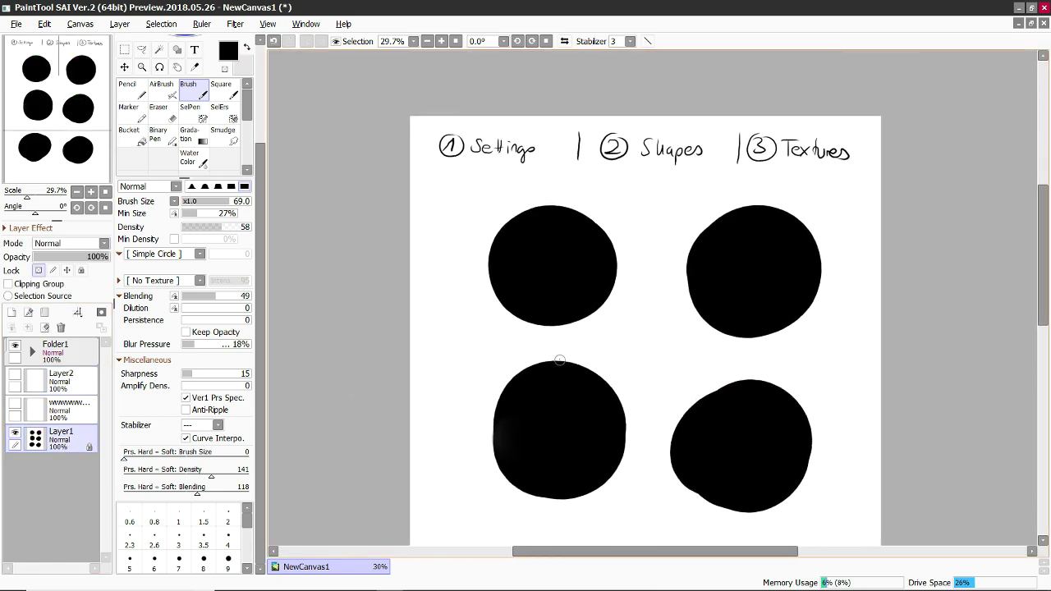
- Review the Brush shape options, keep Simple Circle, and make Layer2 active and visible
{"action": "left_click", "coordinate": [163, 255]}
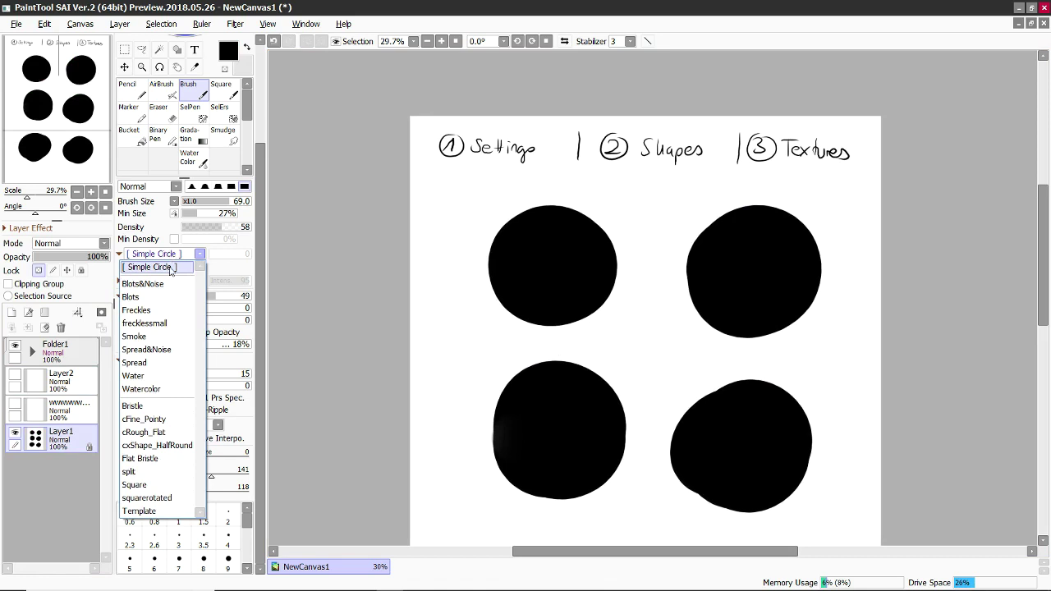
{"action": "left_click", "coordinate": [169, 265]}
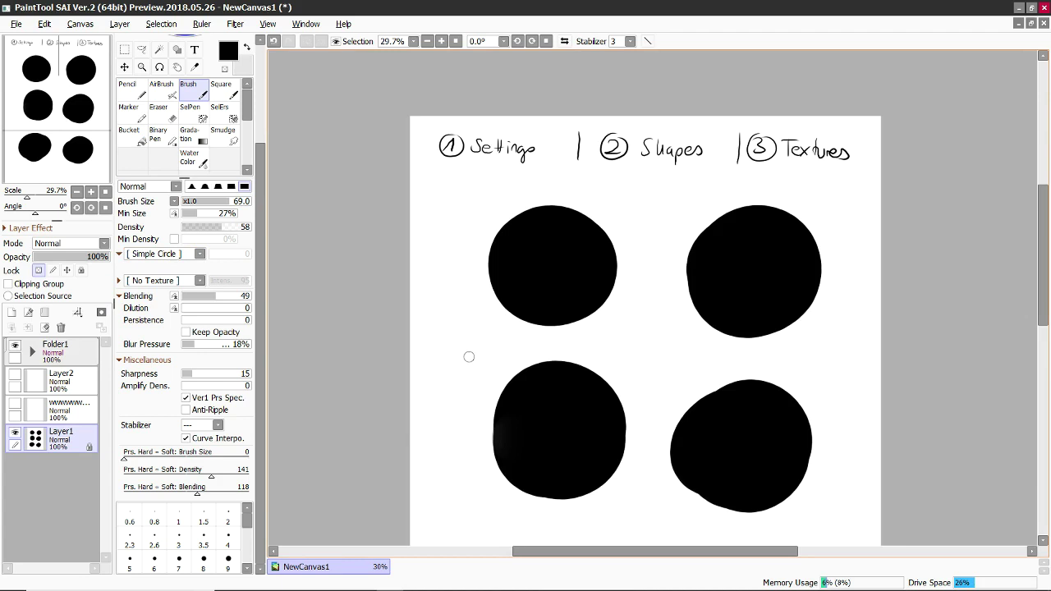
{"action": "left_click", "coordinate": [67, 380]}
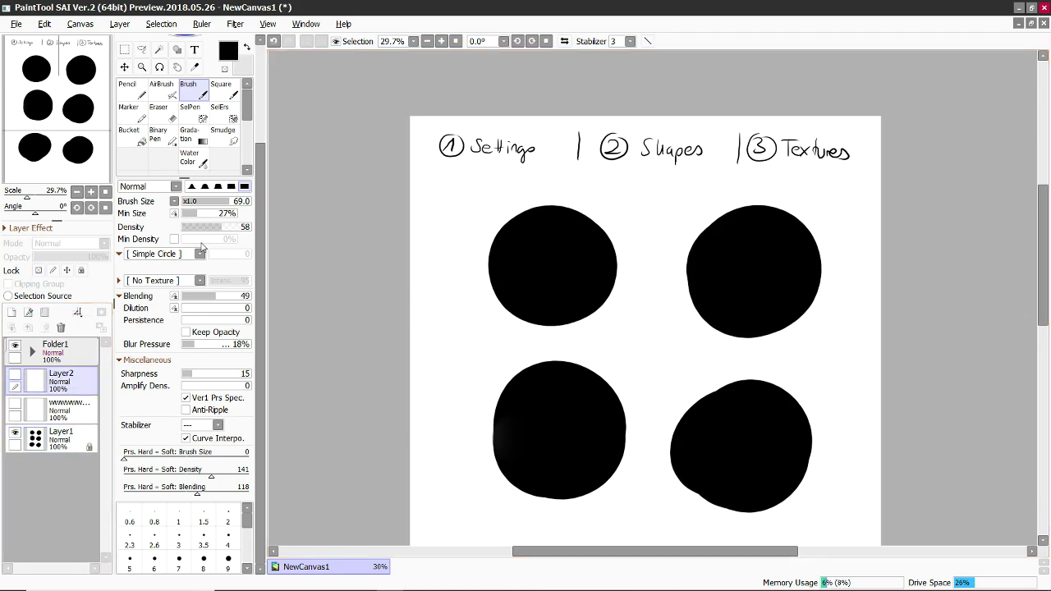
{"action": "left_click_drag", "start_coordinate": [261, 202], "coordinate": [261, 161]}
{"action": "left_click", "coordinate": [15, 374]}
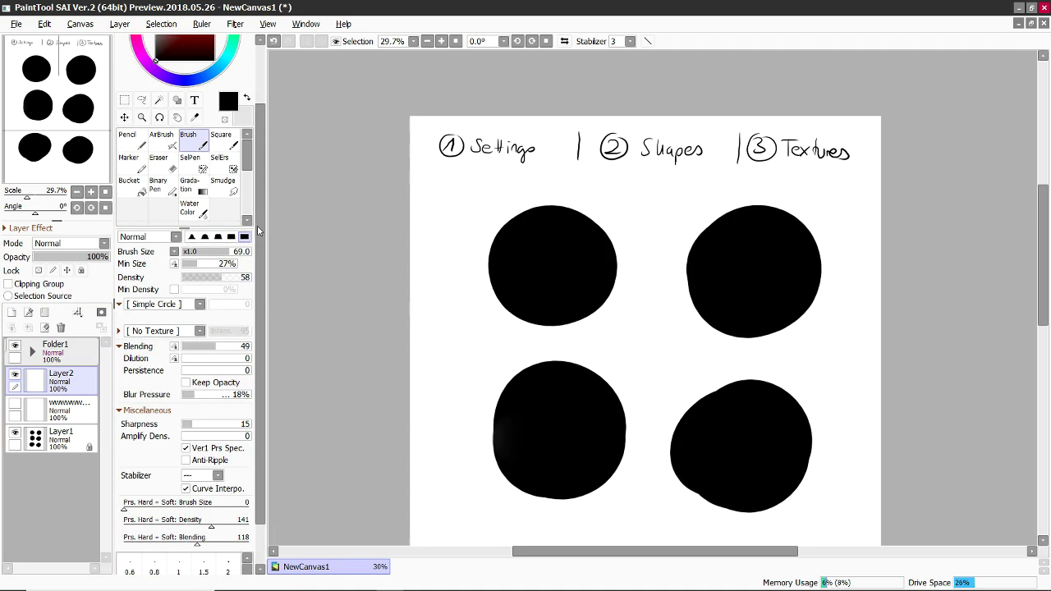
- Enlarge the color section and set the drawing color to bright red
{"action": "left_click_drag", "start_coordinate": [260, 245], "coordinate": [260, 115]}
{"action": "left_click", "coordinate": [214, 77]}
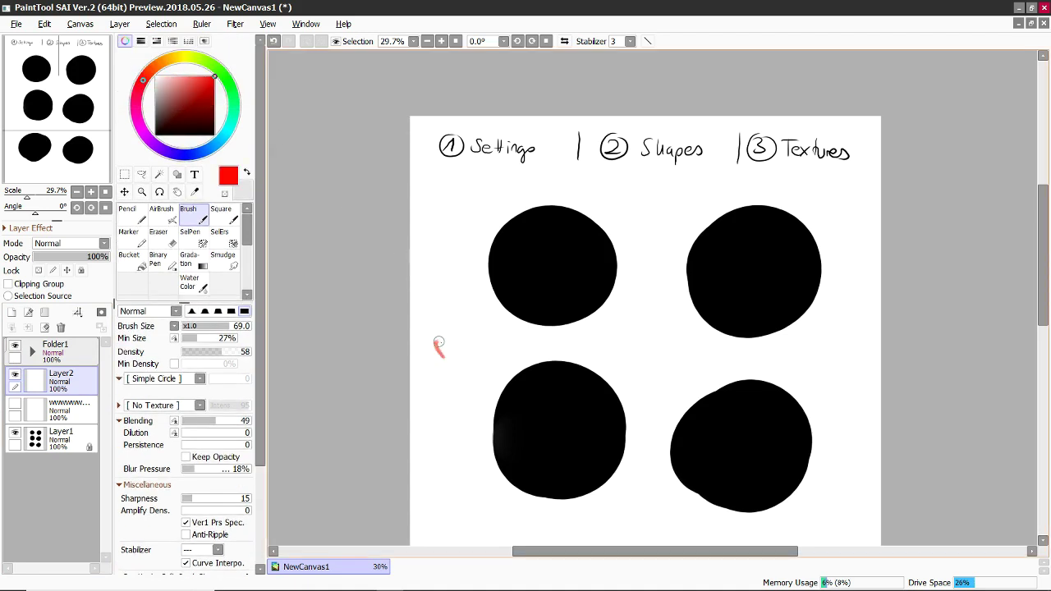
- Try two small leaf doodles and long curved strokes across the black circles, and undo them all
{"action": "mouse_move", "coordinate": [440, 342]}
{"action": "left_mouse_down"}
{"action": "mouse_move", "coordinate": [467, 344]}
{"action": "mouse_move", "coordinate": [448, 359]}
{"action": "left_mouse_up"}
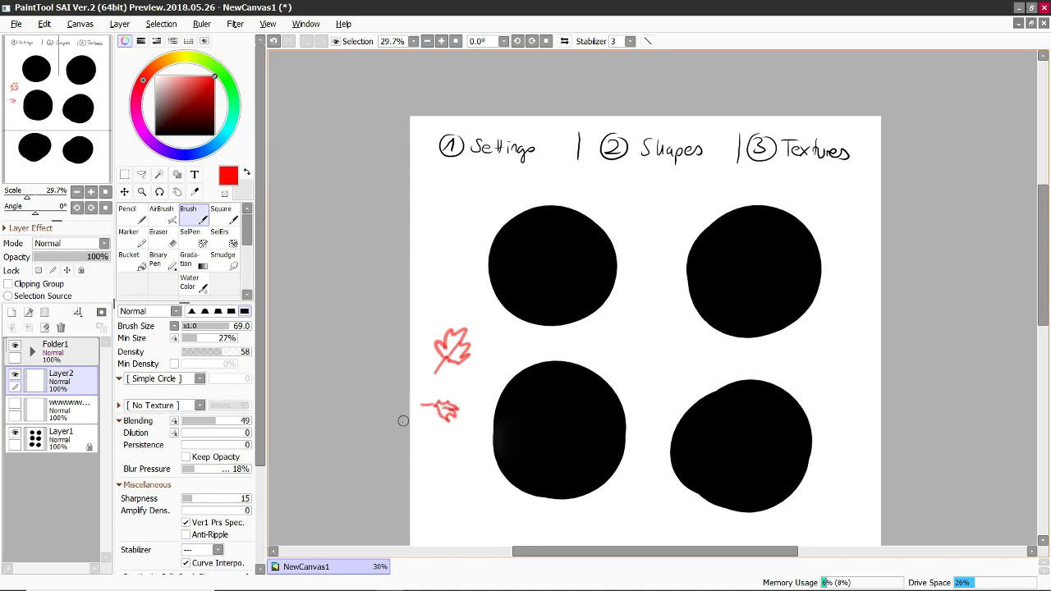
{"action": "left_click_drag", "start_coordinate": [397, 438], "coordinate": [1032, 249]}
{"action": "left_click_drag", "start_coordinate": [698, 211], "coordinate": [776, 286]}
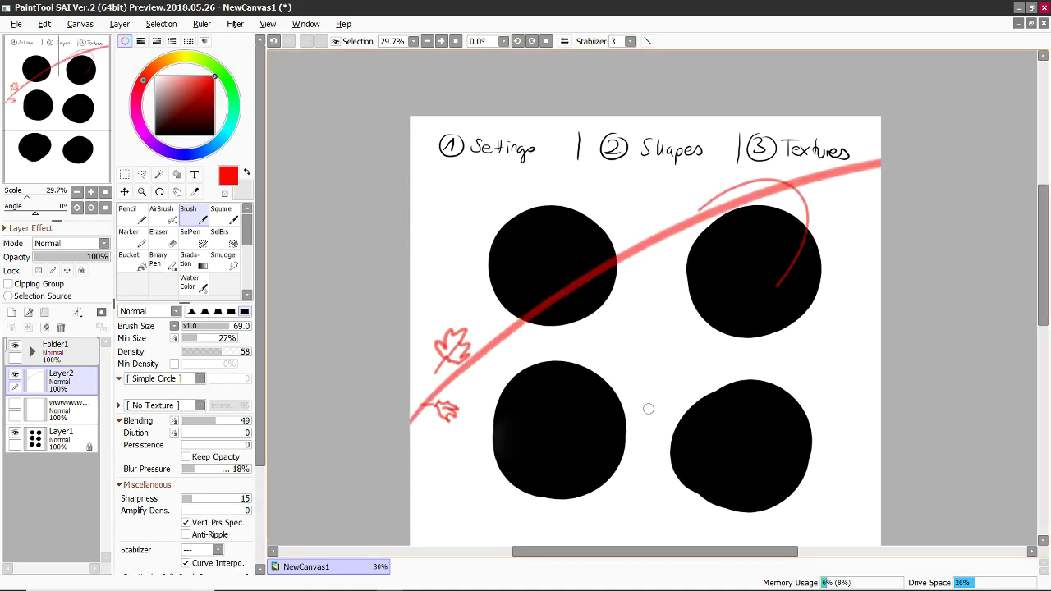
{"action": "key", "text": "ctrl+z"}
{"action": "key", "text": "ctrl+z"}
{"action": "key", "text": "ctrl+z"}
{"action": "key", "text": "ctrl+z"}
{"action": "key", "text": "ctrl+z"}
{"action": "key", "text": "ctrl+z"}
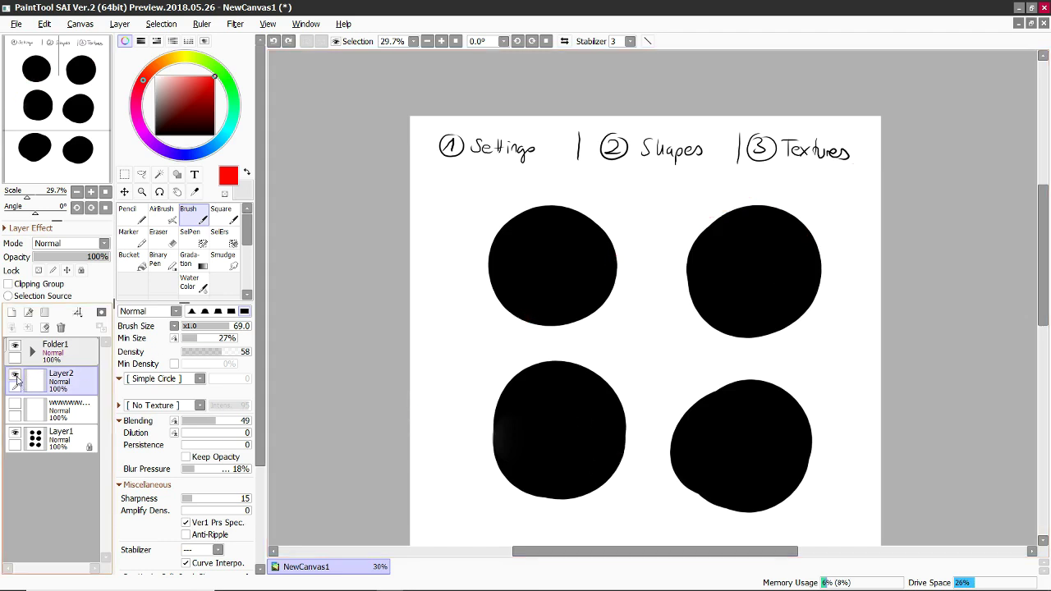
- Hide Layer1 and switch to File Explorer's bristle folder window
{"action": "left_click", "coordinate": [16, 434]}
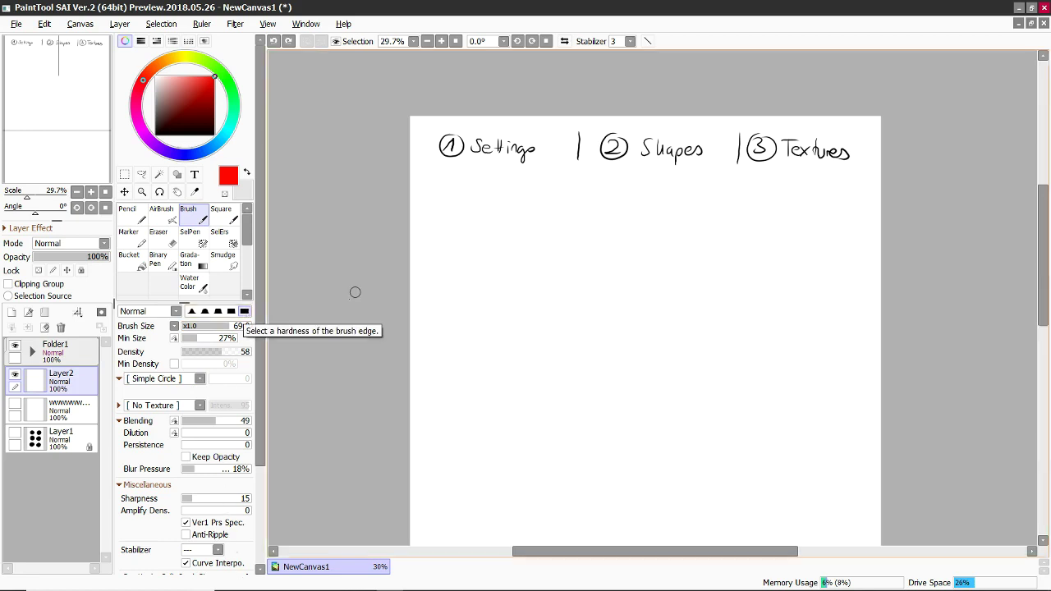
{"action": "mouse_move", "coordinate": [259, 588]}
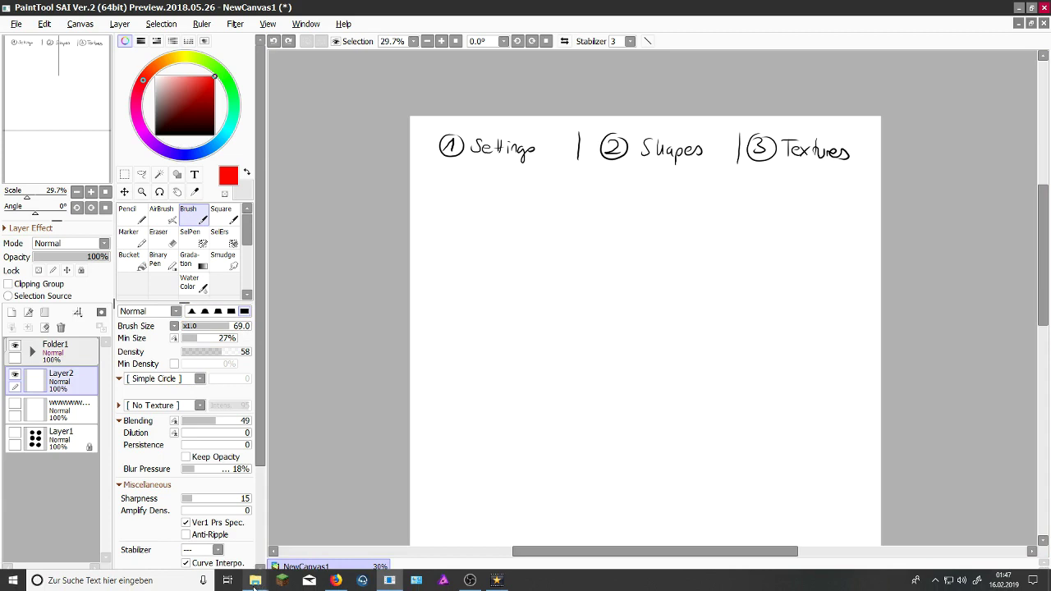
{"action": "left_click", "coordinate": [256, 581]}
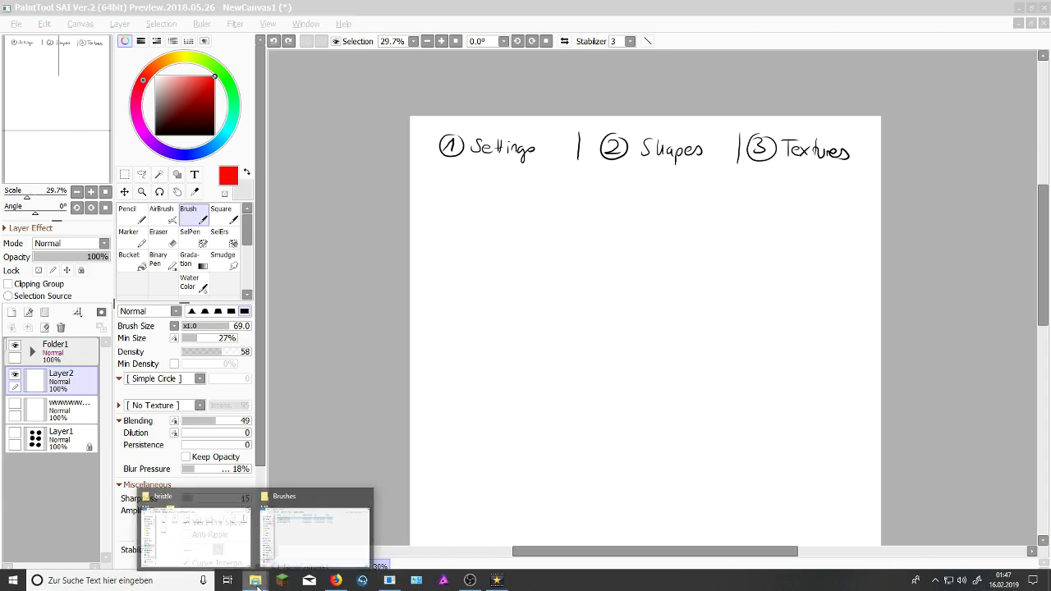
{"action": "left_click", "coordinate": [226, 541]}
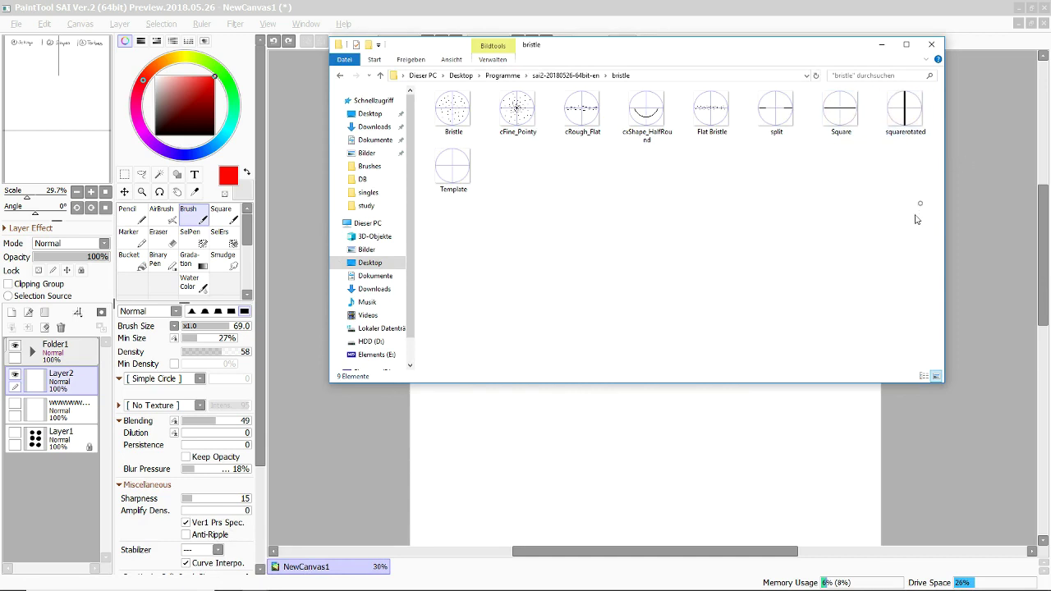
- Return to PaintTool SAI and place a row of four red dots below the headings with the Simple Circle shape
{"action": "left_click", "coordinate": [970, 202]}
{"action": "left_click", "coordinate": [565, 250]}
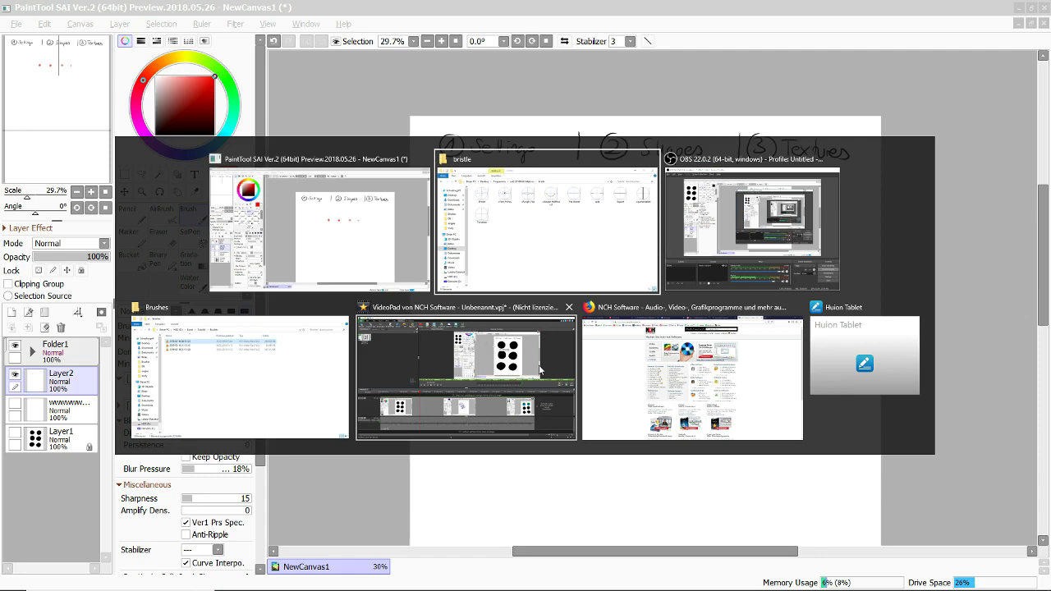
{"action": "key", "text": "alt+Tab"}
{"action": "left_click", "coordinate": [379, 75]}
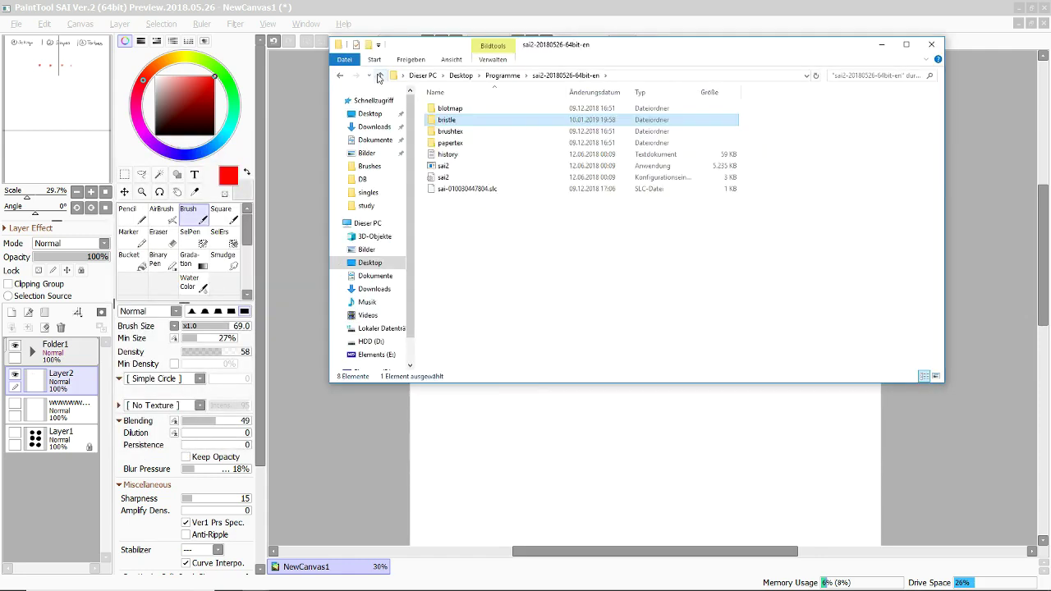
{"action": "left_click", "coordinate": [379, 76]}
{"action": "double_click", "coordinate": [490, 110]}
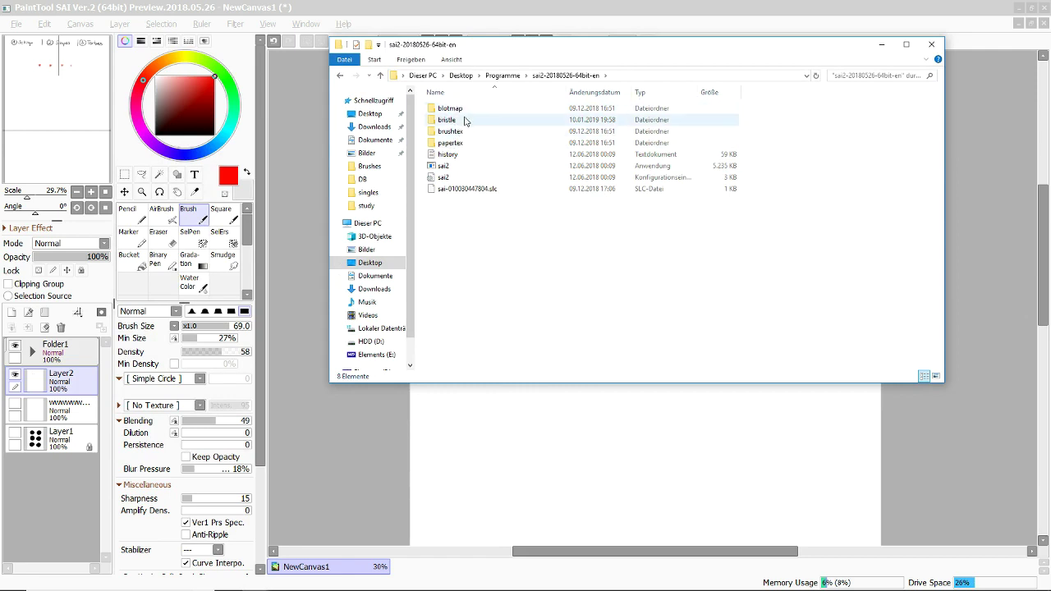
{"action": "double_click", "coordinate": [467, 119]}
{"action": "left_click", "coordinate": [380, 75]}
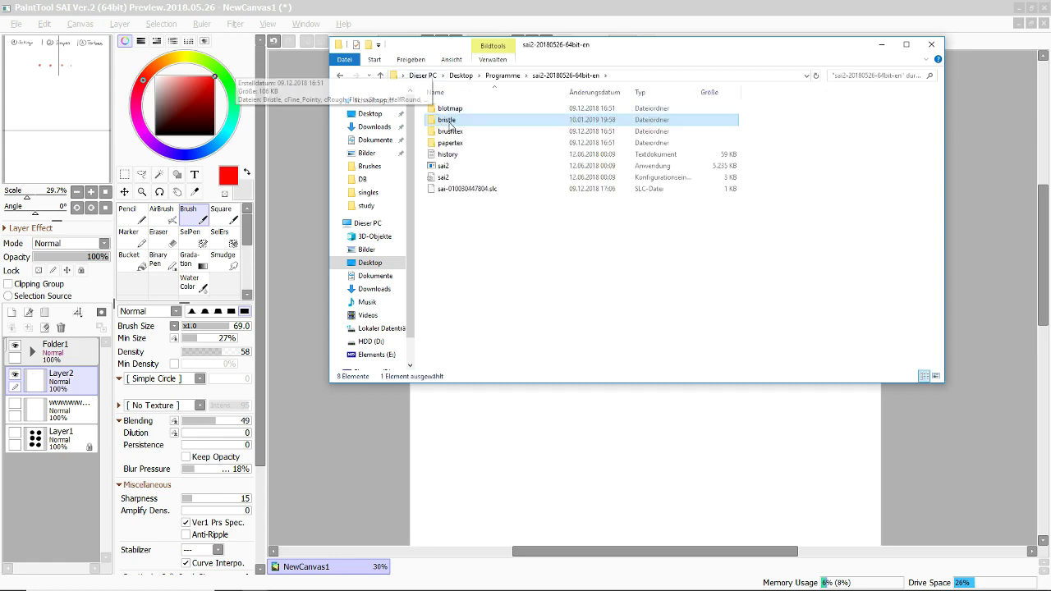
{"action": "double_click", "coordinate": [455, 122]}
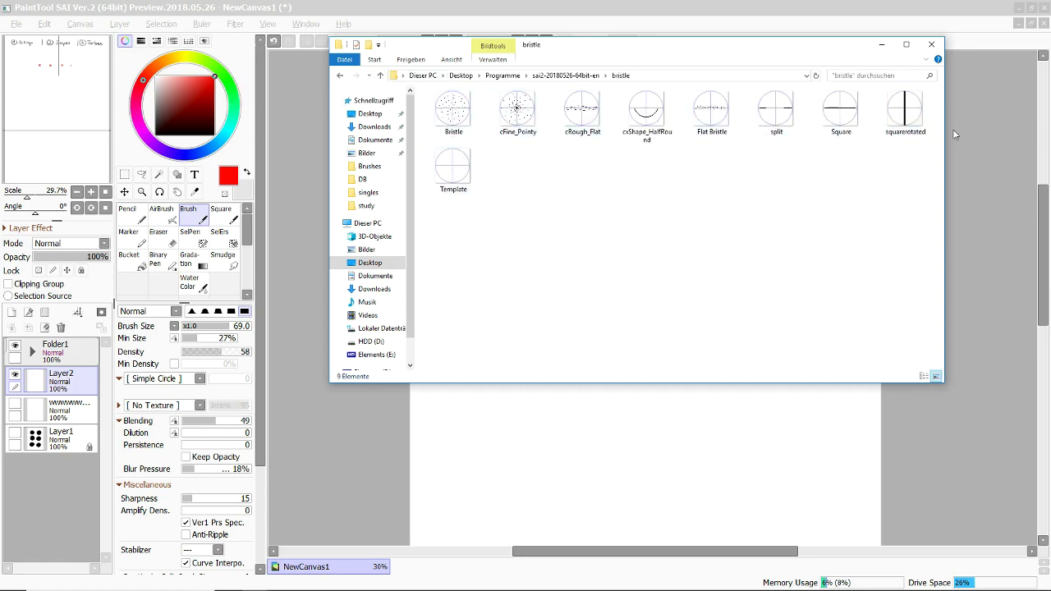
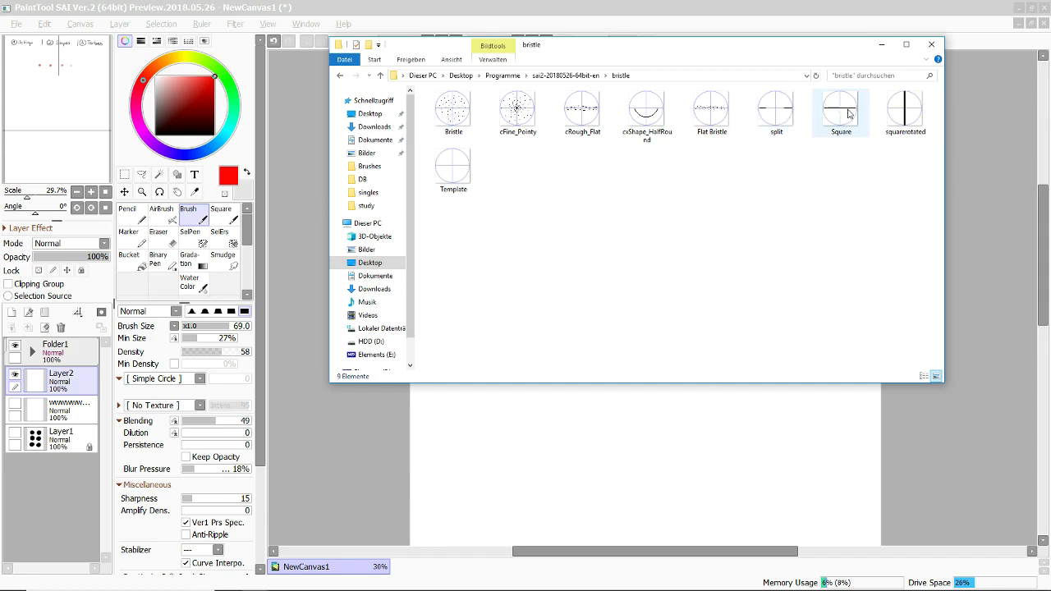
- Return to PaintTool SAI and set the brush shape to Square
{"action": "left_click", "coordinate": [329, 391]}
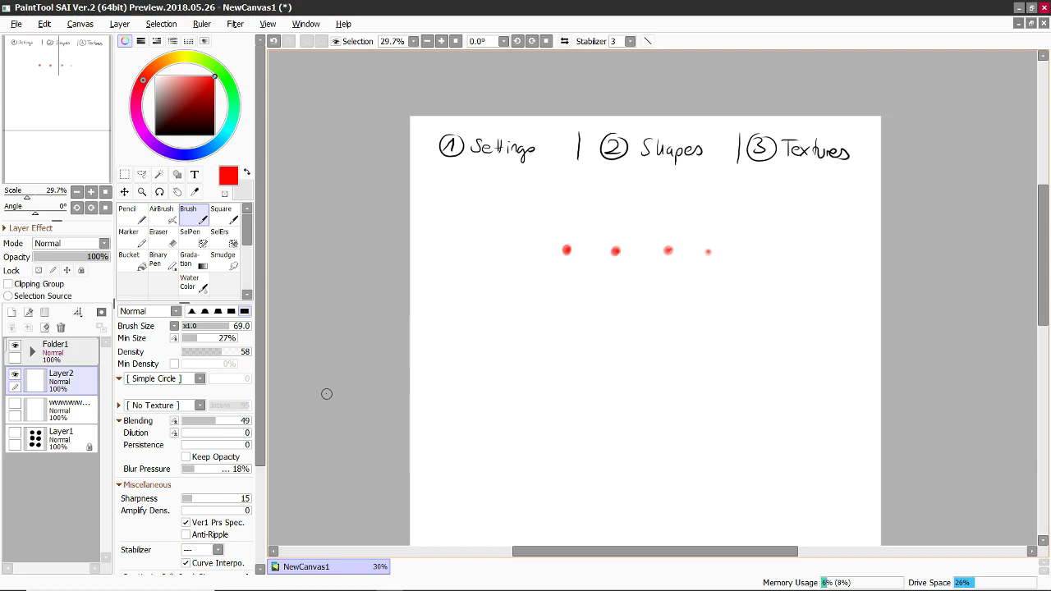
{"action": "left_click", "coordinate": [164, 381]}
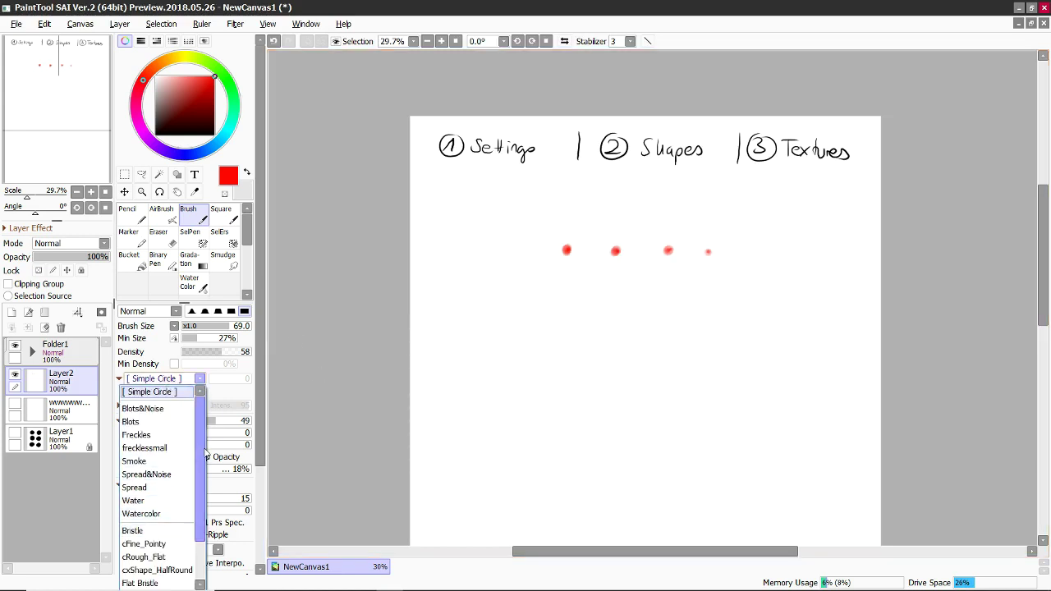
{"action": "scroll", "coordinate": [201, 459], "scroll_direction": "down", "scroll_amount": 2}
{"action": "left_click", "coordinate": [147, 565]}
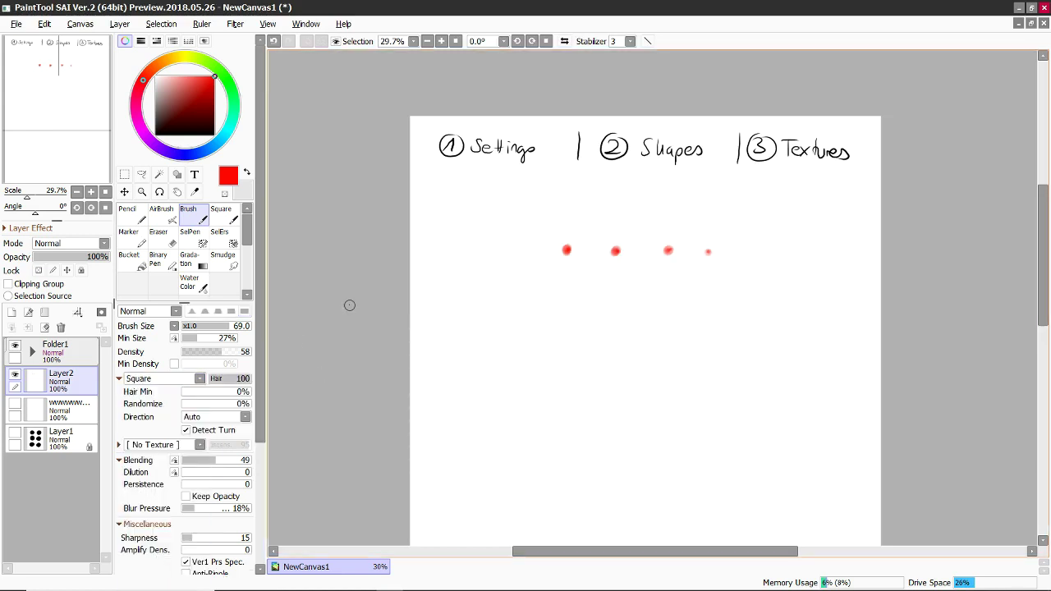
- Try two broad horizontal red strokes with the Square shape below the dots, and undo them
{"action": "mouse_move", "coordinate": [462, 321]}
{"action": "left_mouse_down"}
{"action": "mouse_move", "coordinate": [546, 341]}
{"action": "mouse_move", "coordinate": [743, 344]}
{"action": "left_mouse_up"}
{"action": "left_click_drag", "start_coordinate": [816, 301], "coordinate": [591, 306]}
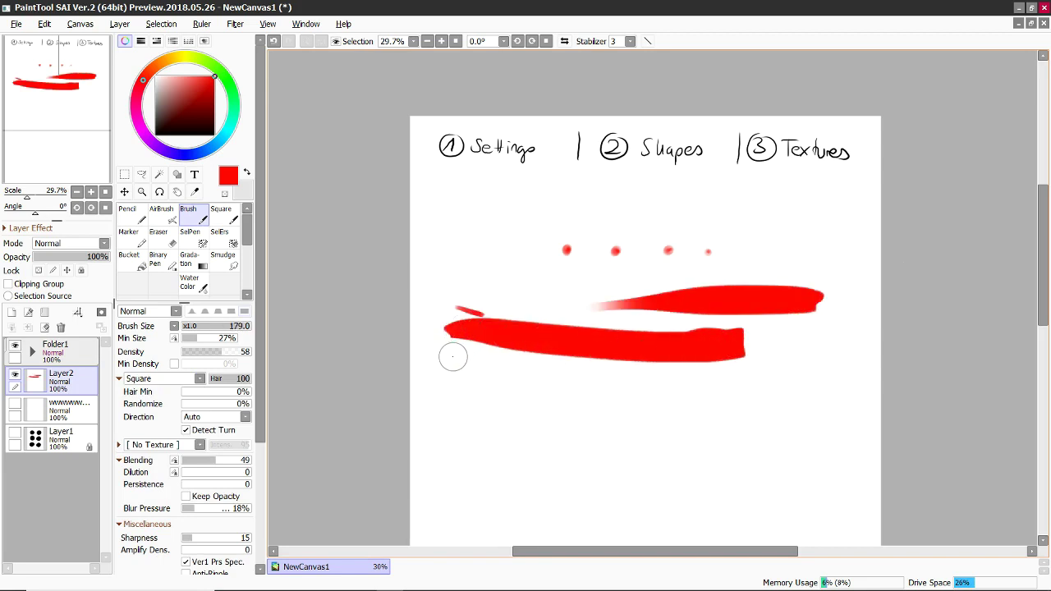
{"action": "key", "text": "ctrl+z"}
{"action": "key", "text": "ctrl+z"}
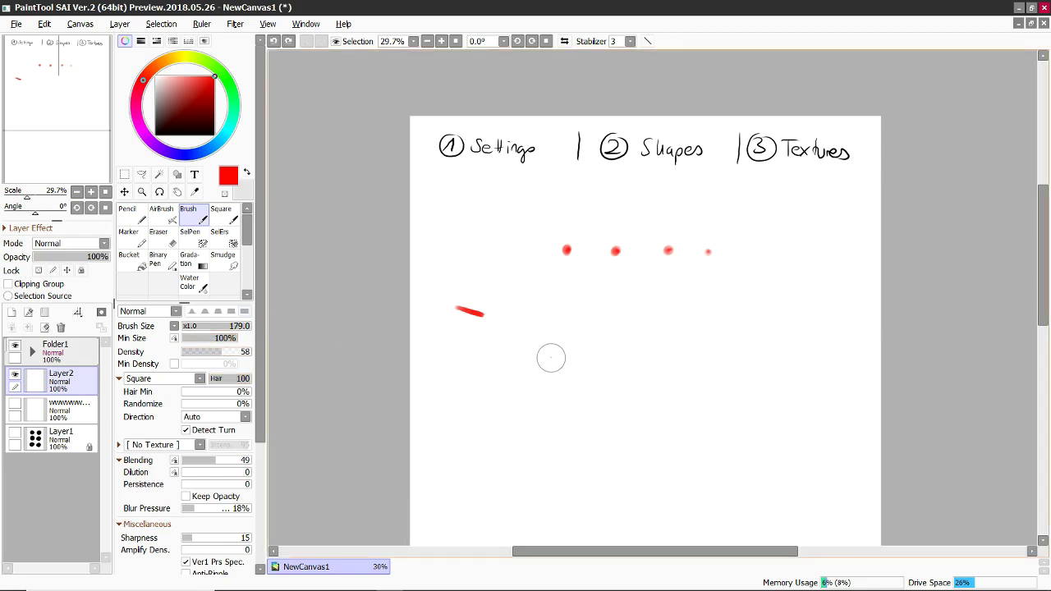
- Paint a thick horizontal red bar and two diagonal strokes with the Square shape at 100% Min Size
{"action": "mouse_move", "coordinate": [551, 358]}
{"action": "left_mouse_down"}
{"action": "mouse_move", "coordinate": [546, 369]}
{"action": "mouse_move", "coordinate": [788, 370]}
{"action": "left_mouse_up"}
{"action": "left_click_drag", "start_coordinate": [708, 297], "coordinate": [698, 300]}
{"action": "left_click_drag", "start_coordinate": [760, 266], "coordinate": [736, 300]}
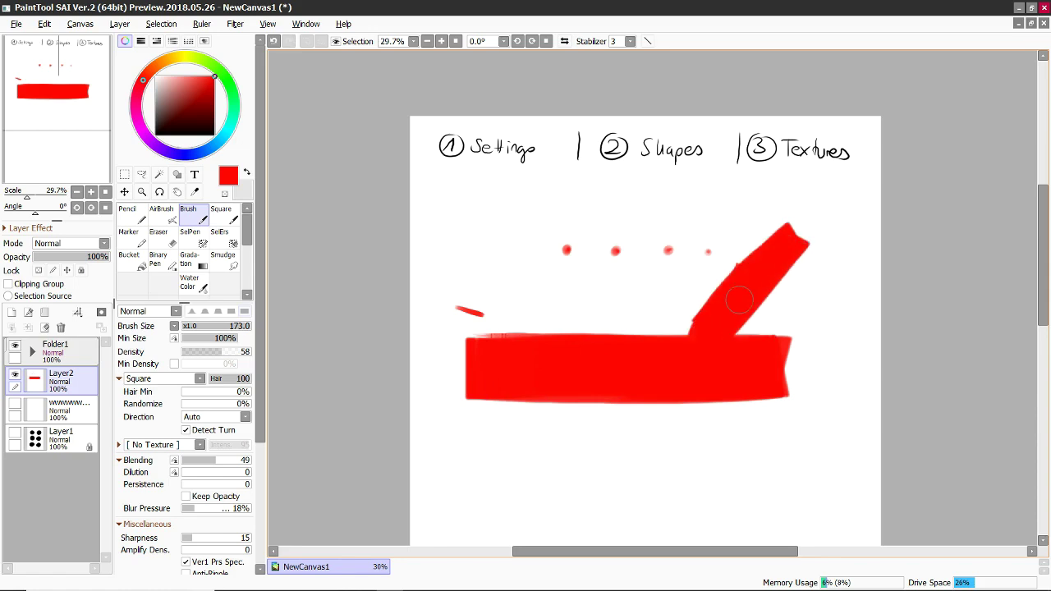
{"action": "mouse_move", "coordinate": [811, 264]}
{"action": "left_mouse_down"}
{"action": "mouse_move", "coordinate": [801, 265]}
{"action": "mouse_move", "coordinate": [781, 331]}
{"action": "left_mouse_up"}
- Set the brush shape to split and check its shape file in File Explorer's bristle folder
{"action": "left_click", "coordinate": [162, 379]}
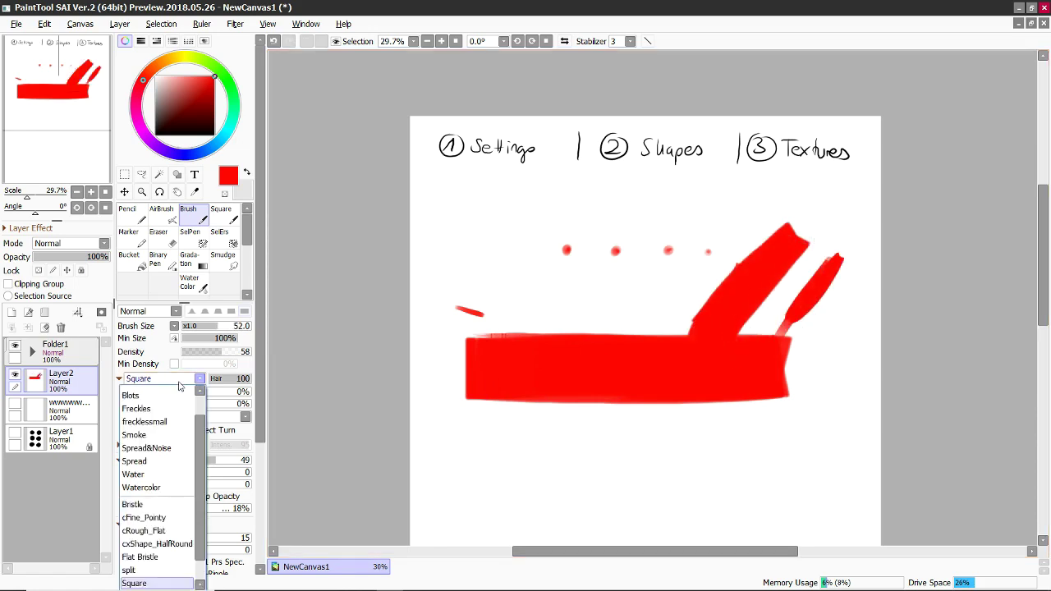
{"action": "left_click", "coordinate": [144, 573]}
{"action": "key", "text": "alt+Tab"}
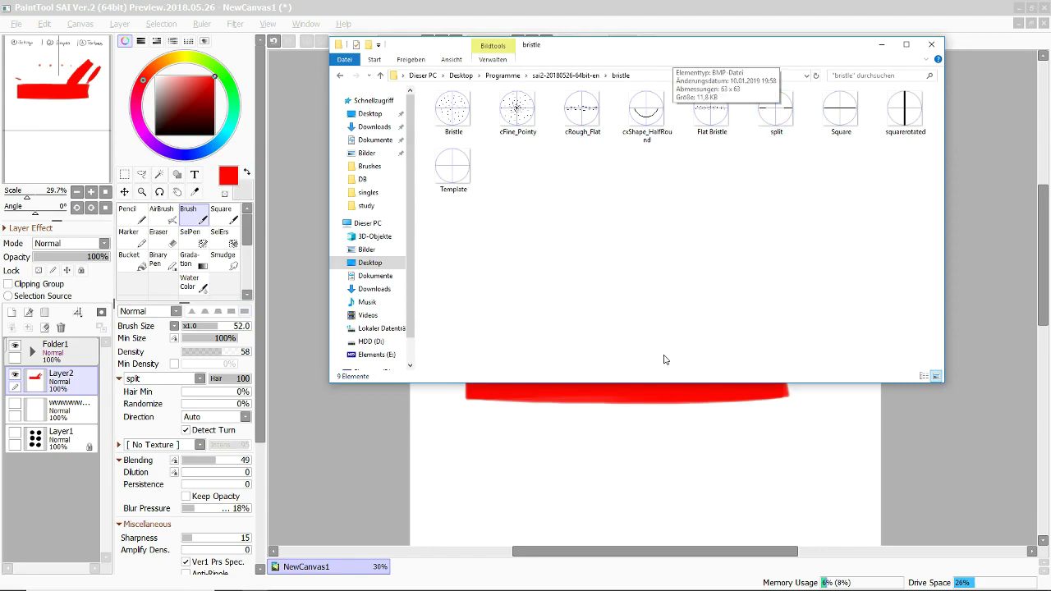
{"action": "left_click", "coordinate": [664, 417]}
- Paint three horizontal double-line strokes with the split shape below the thick red bar at brush size 52
{"action": "scroll", "coordinate": [683, 291], "scroll_direction": "down", "scroll_amount": 4}
{"action": "left_click_drag", "start_coordinate": [529, 312], "coordinate": [735, 320]}
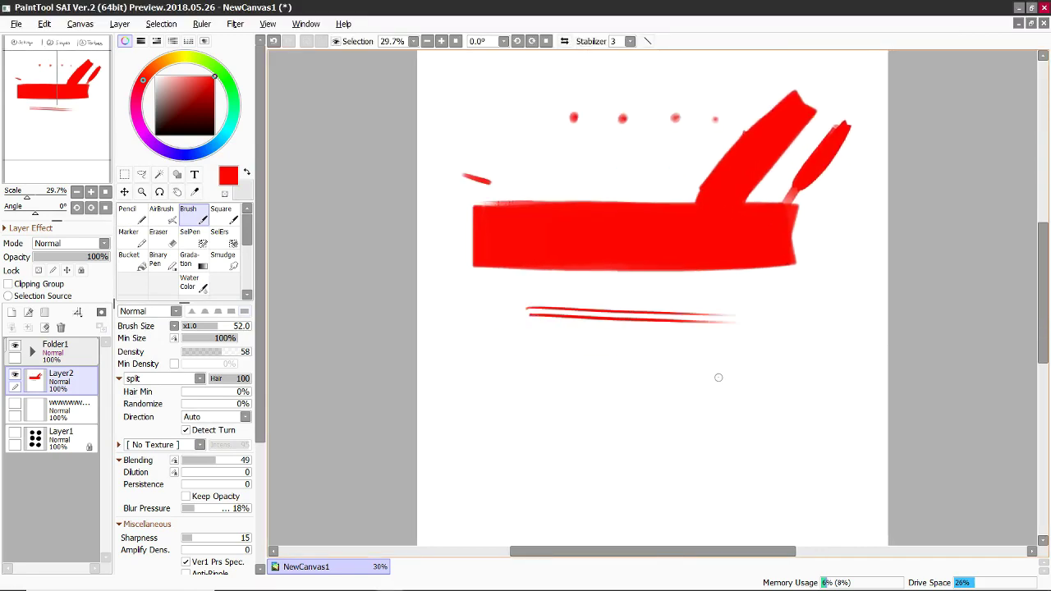
{"action": "left_click_drag", "start_coordinate": [520, 359], "coordinate": [787, 366]}
{"action": "left_click_drag", "start_coordinate": [440, 402], "coordinate": [814, 413]}
- Check the Bristle shape file in File Explorer, and set the brush shape to Bristle in PaintTool SAI
{"action": "key", "text": "alt+Tab"}
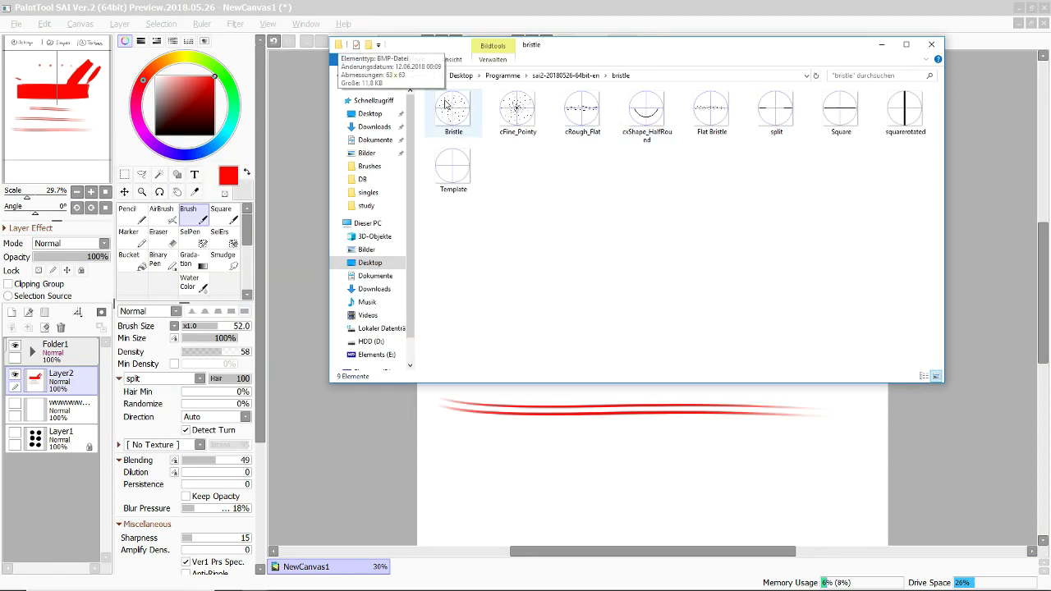
{"action": "key", "text": "alt+Tab"}
{"action": "left_click", "coordinate": [164, 378]}
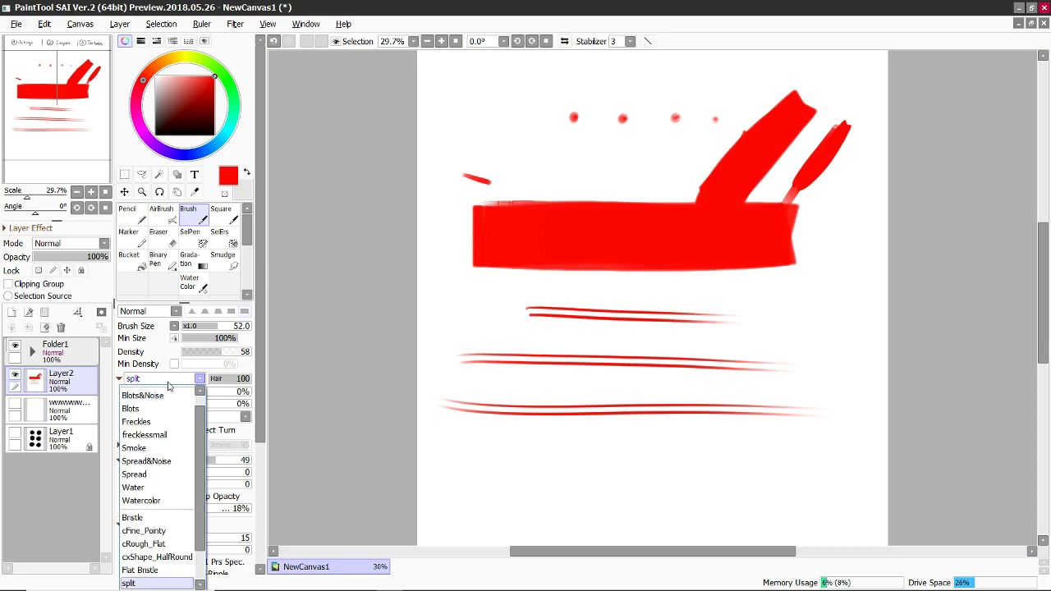
{"action": "left_click", "coordinate": [169, 520]}
- Paint horizontal Bristle strokes over the two lower double lines and a thinner one below them
{"action": "left_click_drag", "start_coordinate": [483, 378], "coordinate": [542, 378]}
{"action": "left_click_drag", "start_coordinate": [439, 383], "coordinate": [772, 384]}
{"action": "mouse_move", "coordinate": [464, 446]}
{"action": "left_mouse_down"}
{"action": "mouse_move", "coordinate": [432, 453]}
{"action": "mouse_move", "coordinate": [723, 465]}
{"action": "left_mouse_up"}
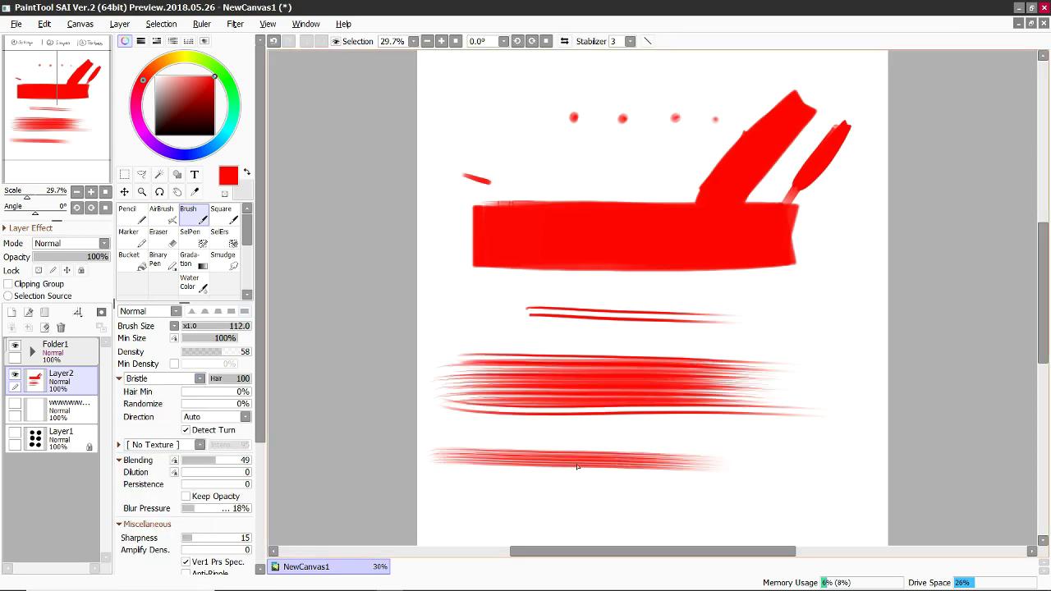
- Try large curved Bristle strokes at brush size 242 across the drawing, and undo them together with the thin lowest Bristle stroke
{"action": "left_click_drag", "start_coordinate": [450, 214], "coordinate": [701, 330]}
{"action": "left_click_drag", "start_coordinate": [588, 168], "coordinate": [550, 168]}
{"action": "left_click_drag", "start_coordinate": [544, 119], "coordinate": [711, 277]}
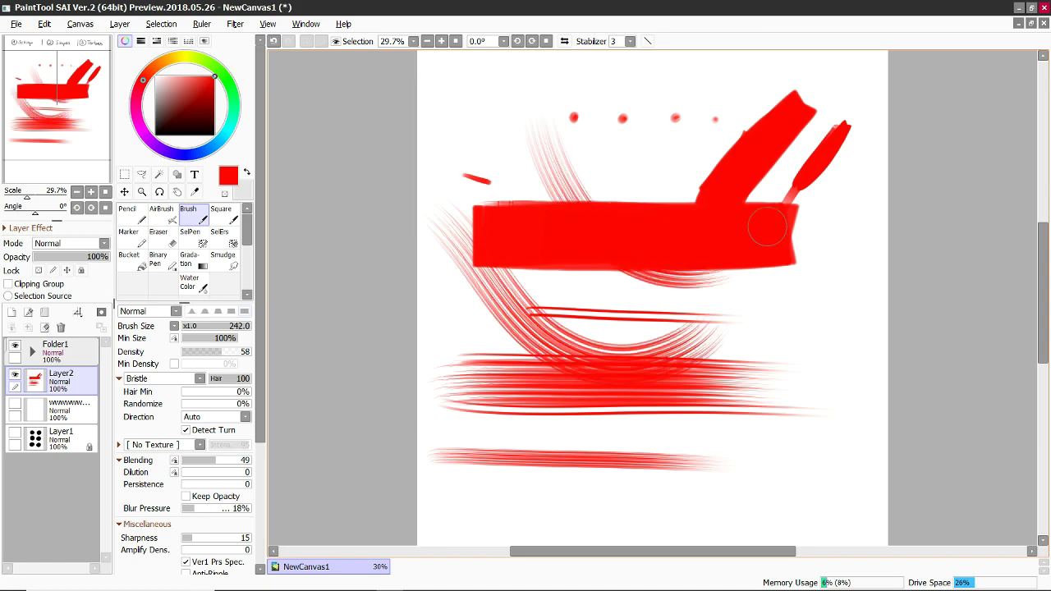
{"action": "mouse_move", "coordinate": [726, 96]}
{"action": "left_mouse_down"}
{"action": "mouse_move", "coordinate": [535, 118]}
{"action": "mouse_move", "coordinate": [679, 72]}
{"action": "mouse_move", "coordinate": [527, 99]}
{"action": "mouse_move", "coordinate": [633, 147]}
{"action": "mouse_move", "coordinate": [551, 139]}
{"action": "mouse_move", "coordinate": [659, 191]}
{"action": "mouse_move", "coordinate": [688, 130]}
{"action": "mouse_move", "coordinate": [530, 242]}
{"action": "left_mouse_up"}
{"action": "key", "text": "ctrl+z"}
{"action": "key", "text": "ctrl+z"}
{"action": "key", "text": "ctrl+z"}
{"action": "key", "text": "ctrl+z"}
{"action": "key", "text": "ctrl+z"}
{"action": "key", "text": "ctrl+z"}
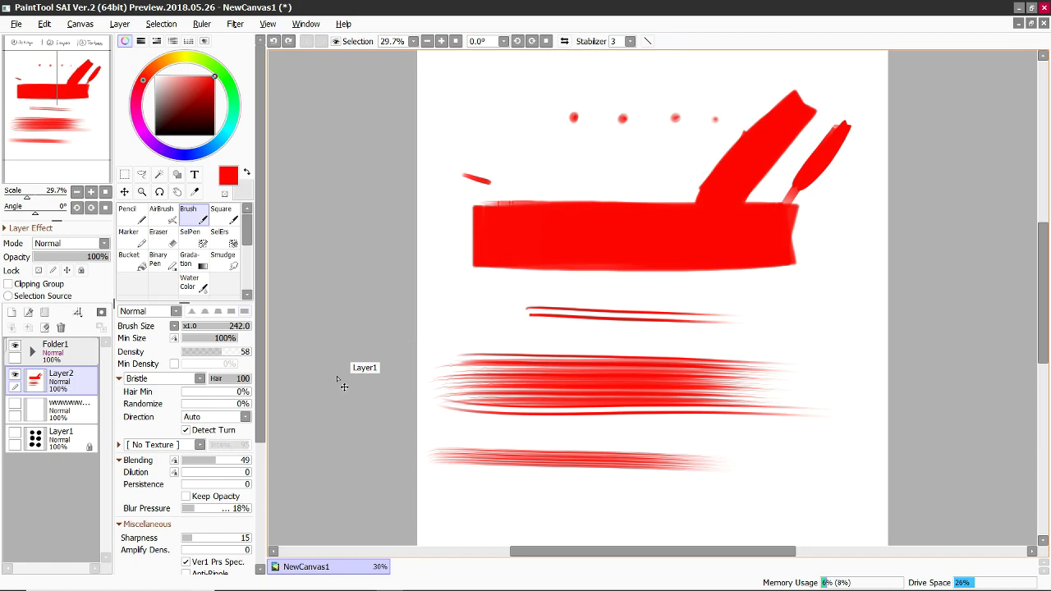
- Set the brush shape to cFine_Pointy and compare it with its shape file in File Explorer's bristle folder
{"action": "left_click", "coordinate": [165, 379]}
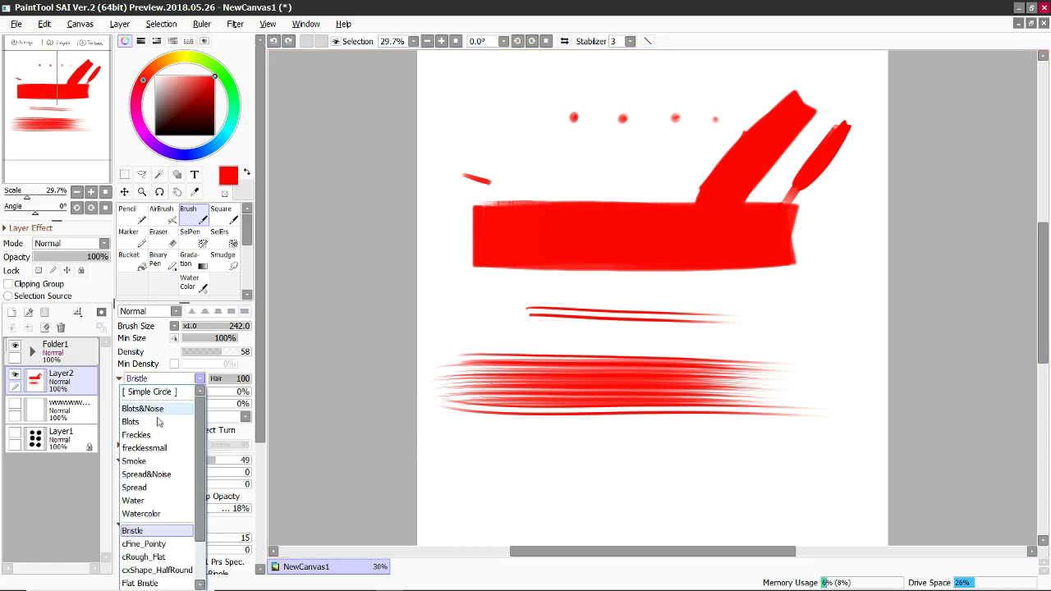
{"action": "left_click", "coordinate": [144, 544]}
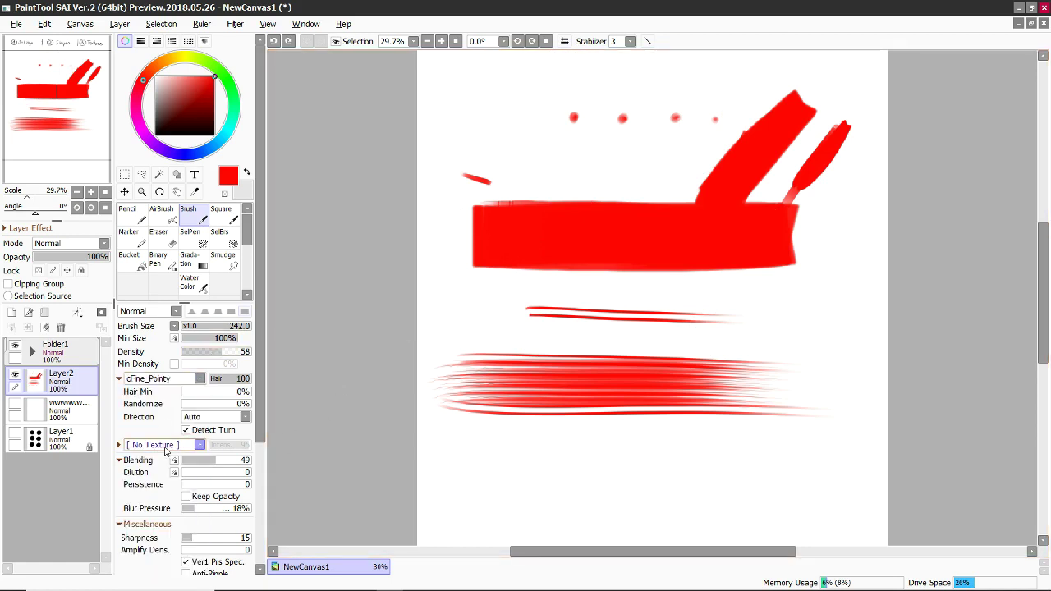
{"action": "key", "text": "alt+Tab"}
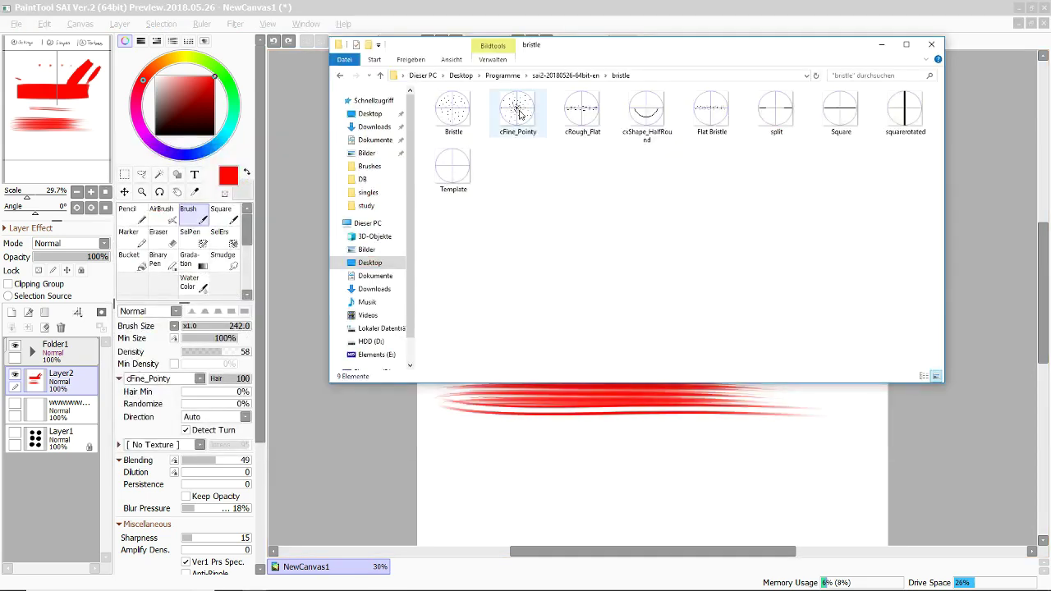
{"action": "left_click", "coordinate": [441, 426]}
- Try and undo a curved cFine_Pointy stroke at brush size 176, and set Min Size to 34%
{"action": "mouse_move", "coordinate": [523, 321]}
{"action": "left_mouse_down", "text": "ctrl+alt"}
{"action": "mouse_move", "coordinate": [492, 318]}
{"action": "mouse_move", "coordinate": [662, 325]}
{"action": "left_mouse_up", "text": "ctrl+alt"}
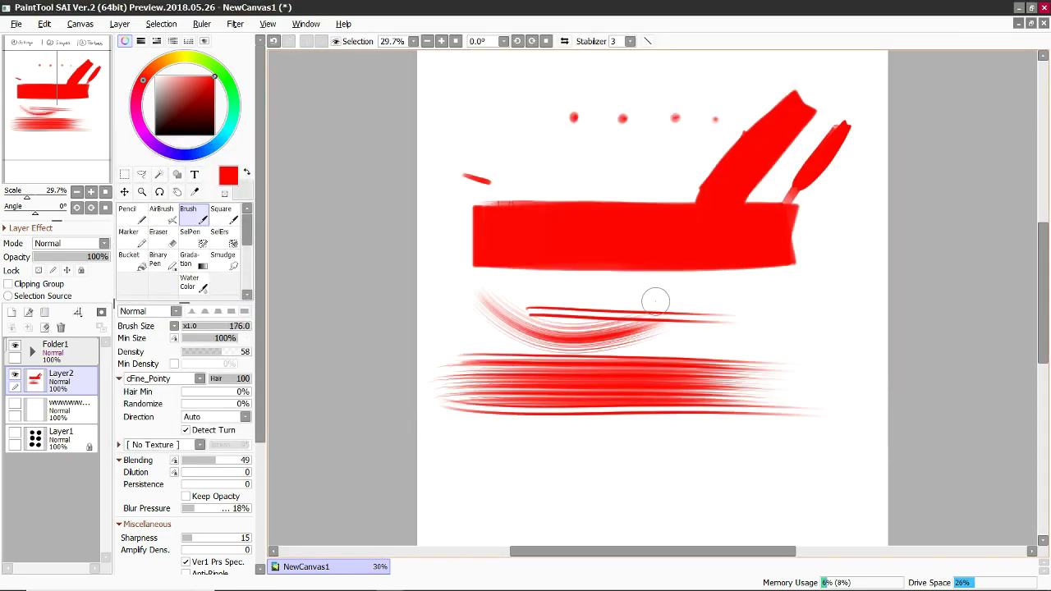
{"action": "key", "text": "ctrl+z"}
{"action": "left_click", "coordinate": [201, 339]}
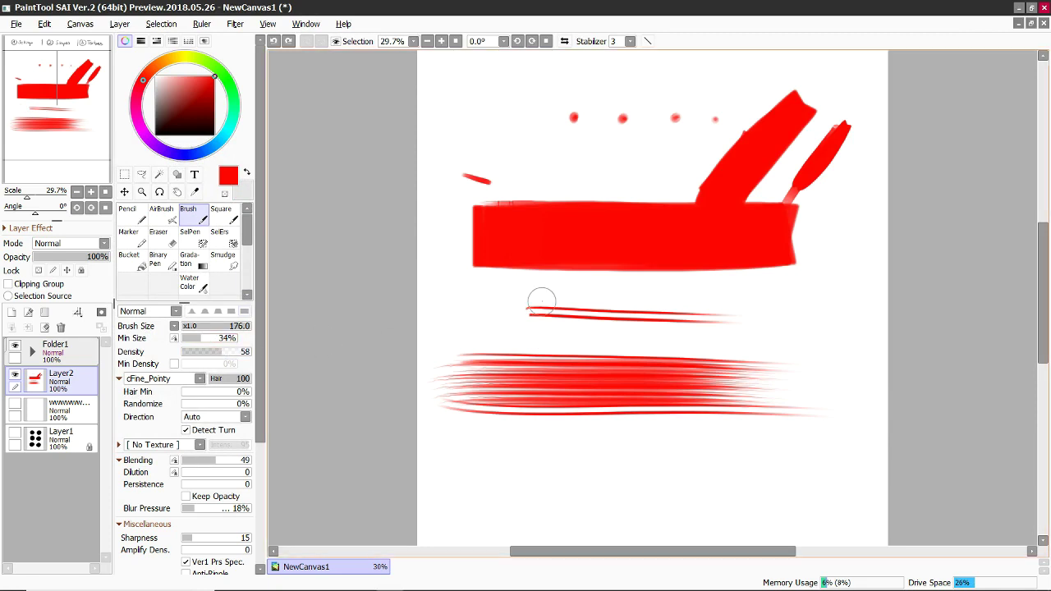
- Try curved cFine_Pointy strokes up to brush size 395, and undo them along with the remaining Bristle strokes and the lowest double line
{"action": "left_click_drag", "start_coordinate": [488, 281], "coordinate": [698, 293]}
{"action": "left_click_drag", "start_coordinate": [691, 350], "coordinate": [776, 350], "text": "ctrl+alt"}
{"action": "left_click_drag", "start_coordinate": [851, 275], "coordinate": [649, 427]}
{"action": "left_click_drag", "start_coordinate": [849, 335], "coordinate": [631, 484]}
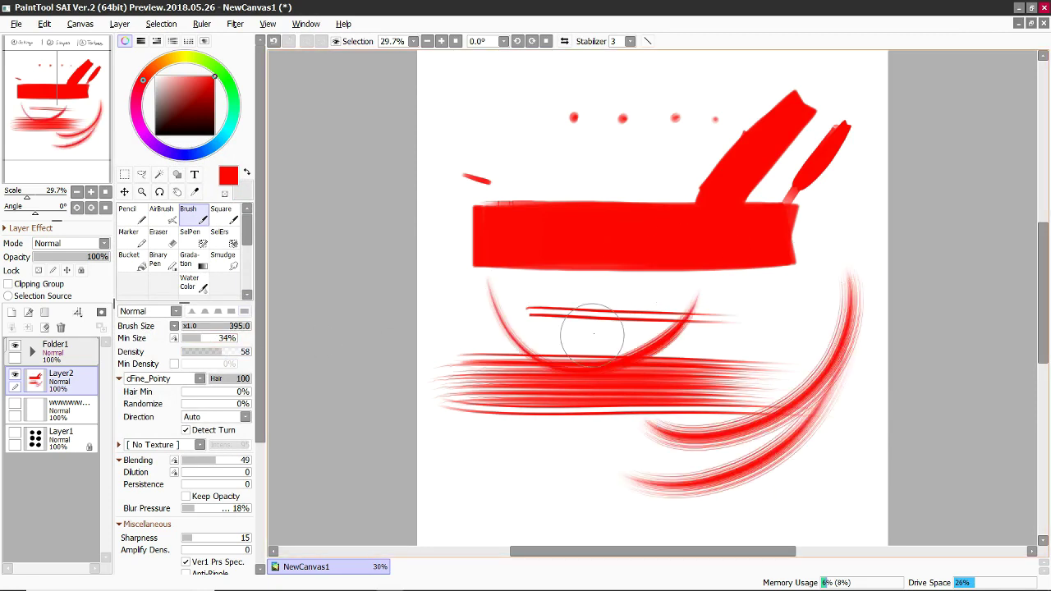
{"action": "left_click_drag", "start_coordinate": [784, 456], "coordinate": [536, 490]}
{"action": "key", "text": "ctrl+z"}
{"action": "key", "text": "ctrl+z"}
{"action": "key", "text": "ctrl+z"}
{"action": "key", "text": "ctrl+z"}
{"action": "key", "text": "ctrl+z"}
{"action": "key", "text": "ctrl+z"}
{"action": "key", "text": "ctrl+z"}
{"action": "key", "text": "ctrl+z"}
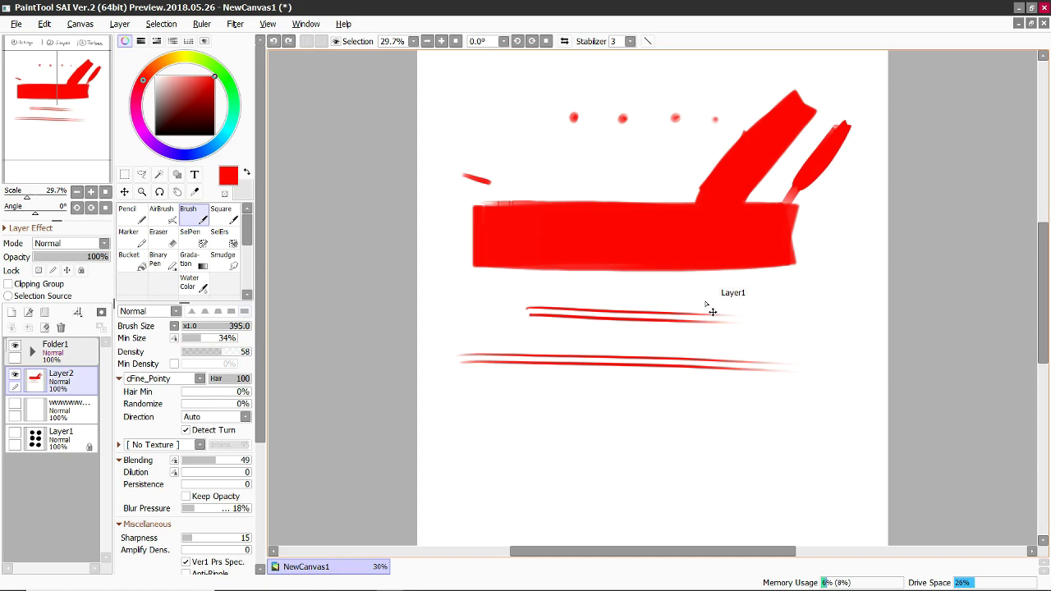
- Clear all the strokes from Layer2 and look through the available entries in the brush shape list
{"action": "left_click_drag", "start_coordinate": [708, 339], "coordinate": [699, 395]}
{"action": "left_click", "coordinate": [45, 328]}
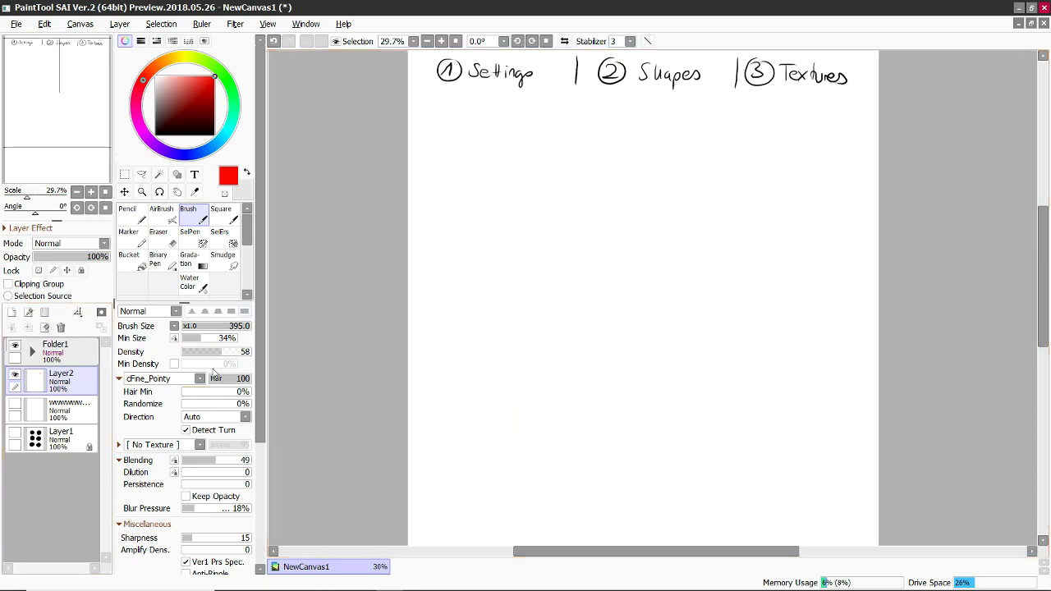
{"action": "left_click", "coordinate": [171, 380]}
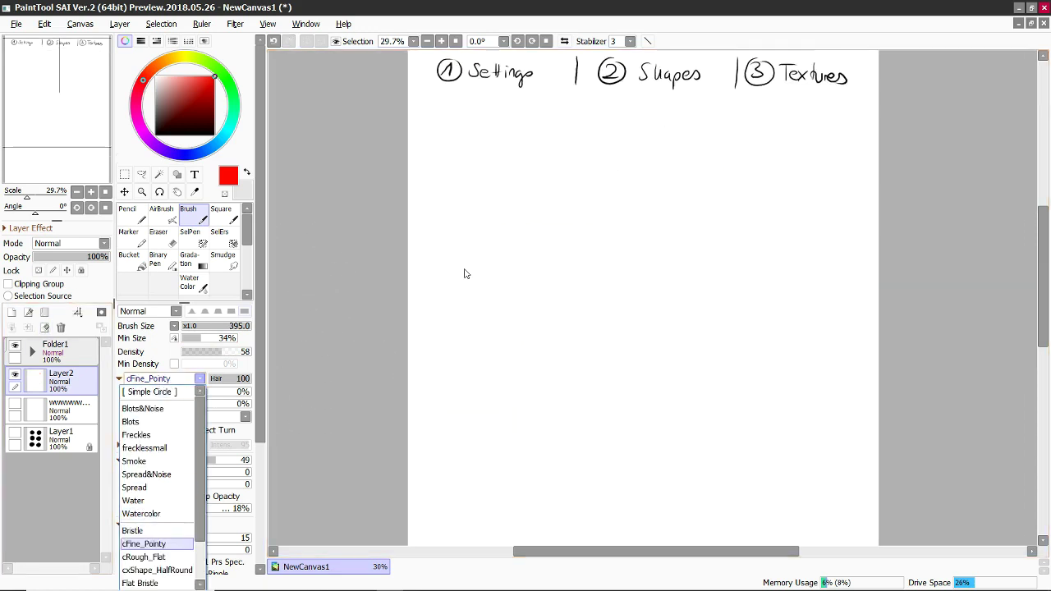
{"action": "scroll", "coordinate": [202, 499], "scroll_direction": "down", "scroll_amount": 2}
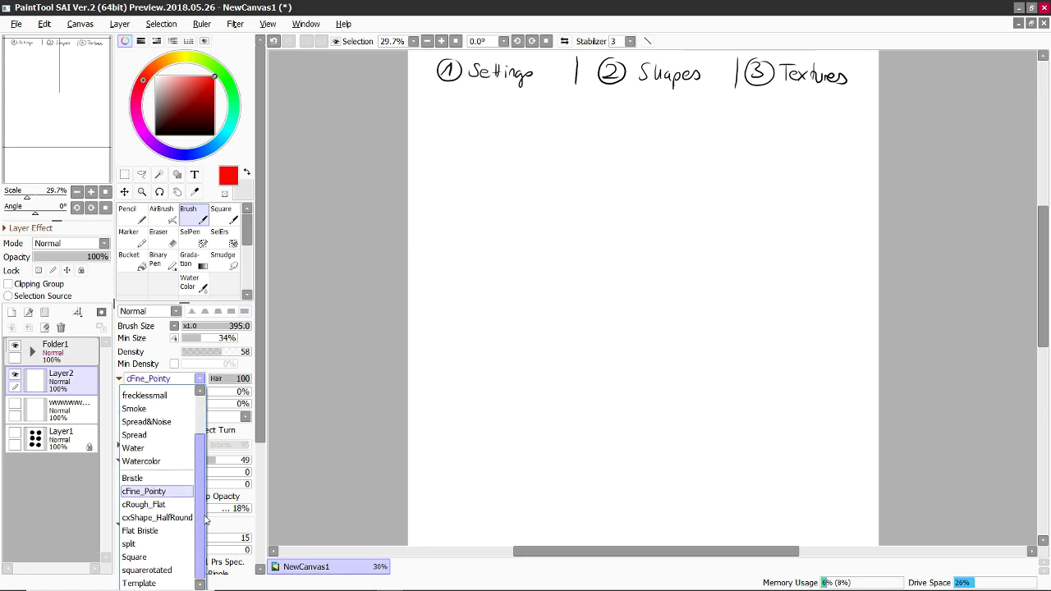
{"action": "left_click_drag", "start_coordinate": [261, 417], "coordinate": [264, 486]}
{"action": "left_click", "coordinate": [172, 286]}
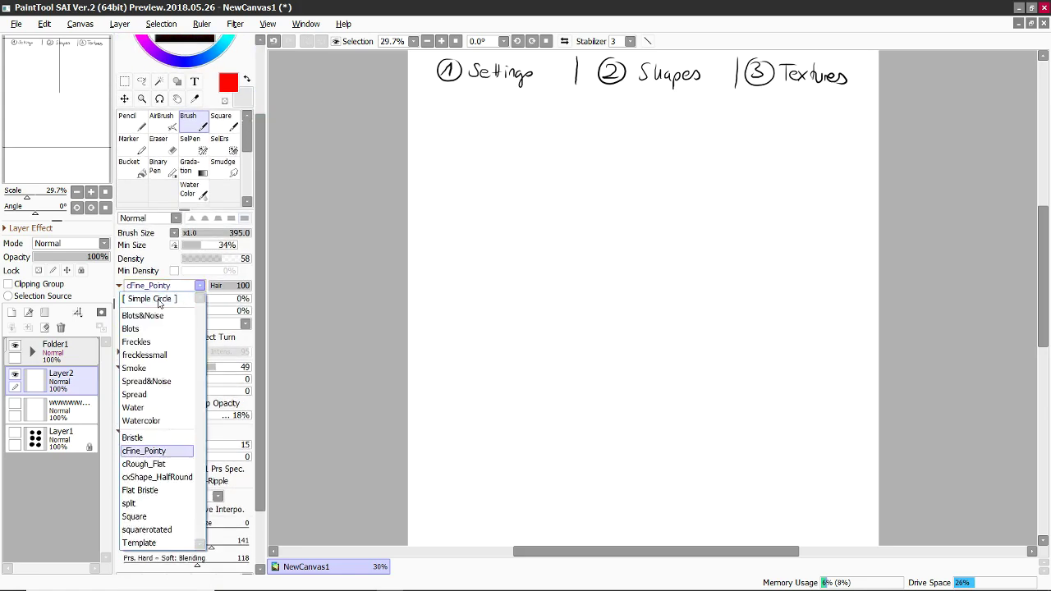
- Switch to File Explorer, open the blotmap folder and examine its shape images, especially frecklessmall
{"action": "key", "text": "alt+Tab"}
{"action": "left_click", "coordinate": [383, 75]}
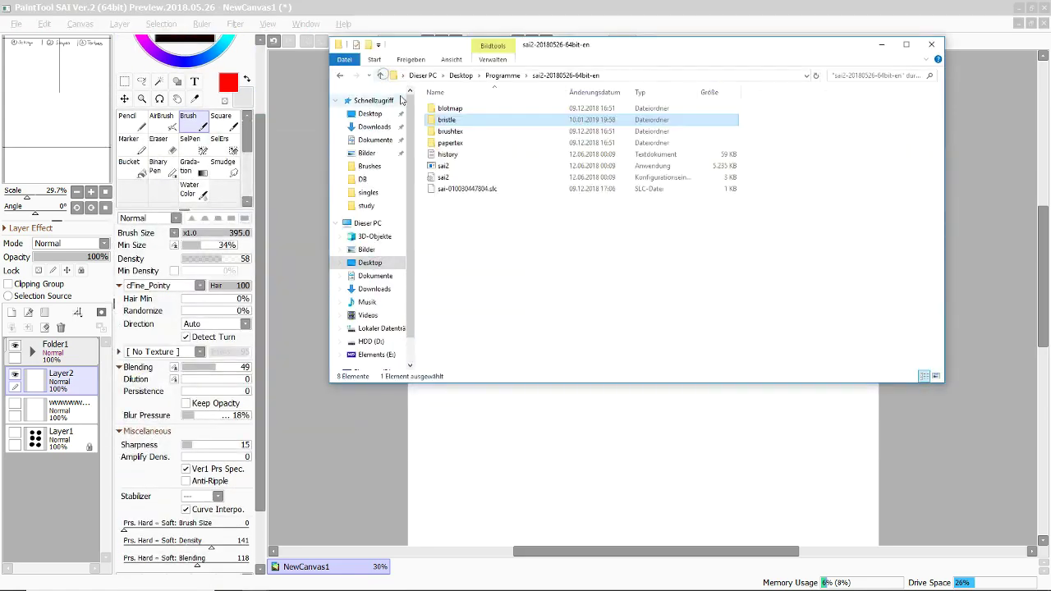
{"action": "double_click", "coordinate": [469, 108]}
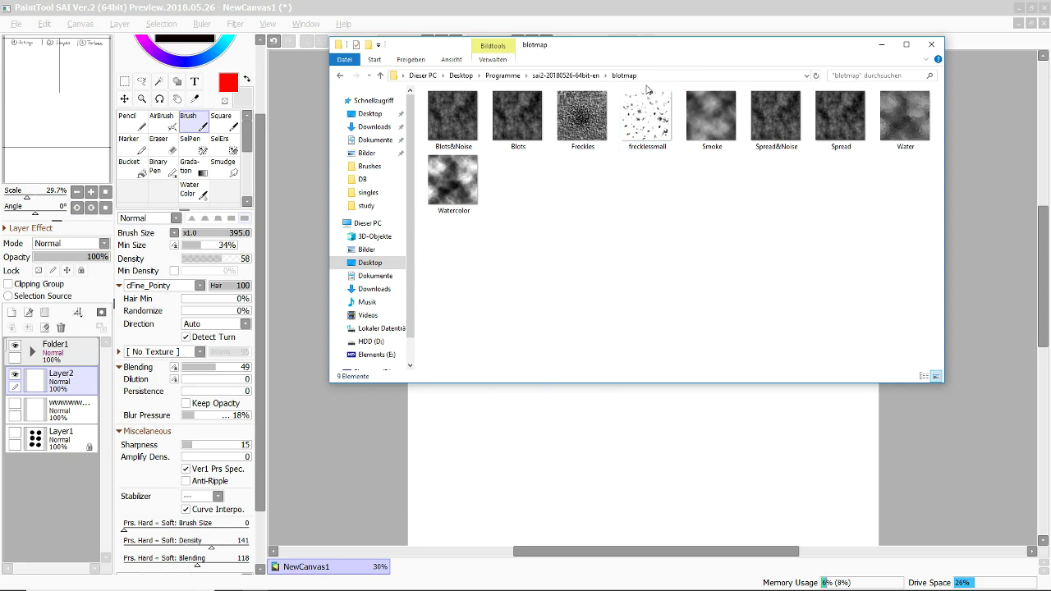
{"action": "mouse_move", "coordinate": [630, 119]}
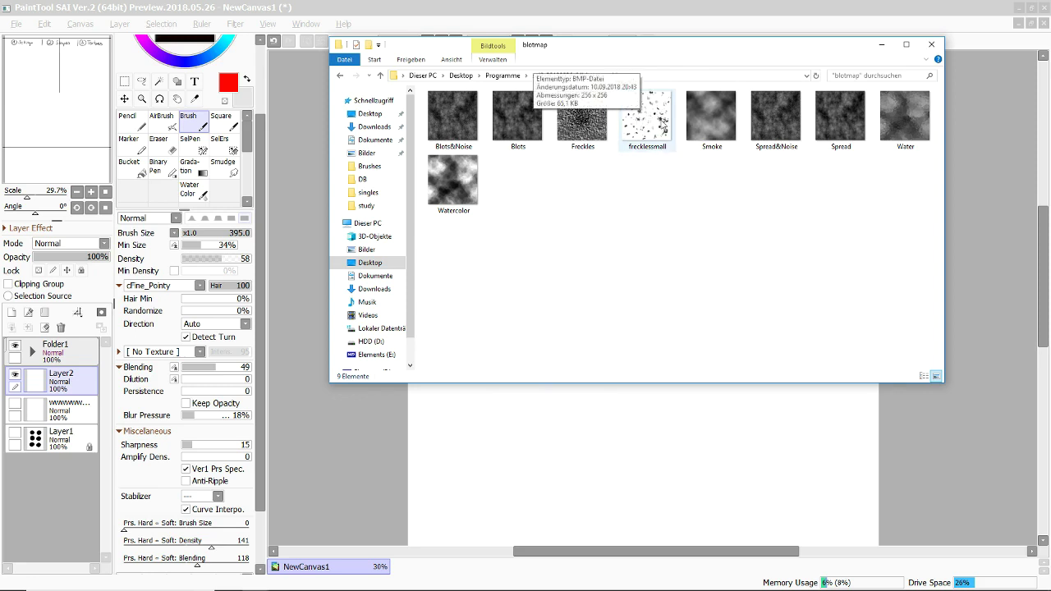
{"action": "left_click", "coordinate": [286, 384]}
- Set the brush shape to frecklessmall and try speckled strokes across the canvas, adjusting the brush size to 495
{"action": "left_click", "coordinate": [199, 285]}
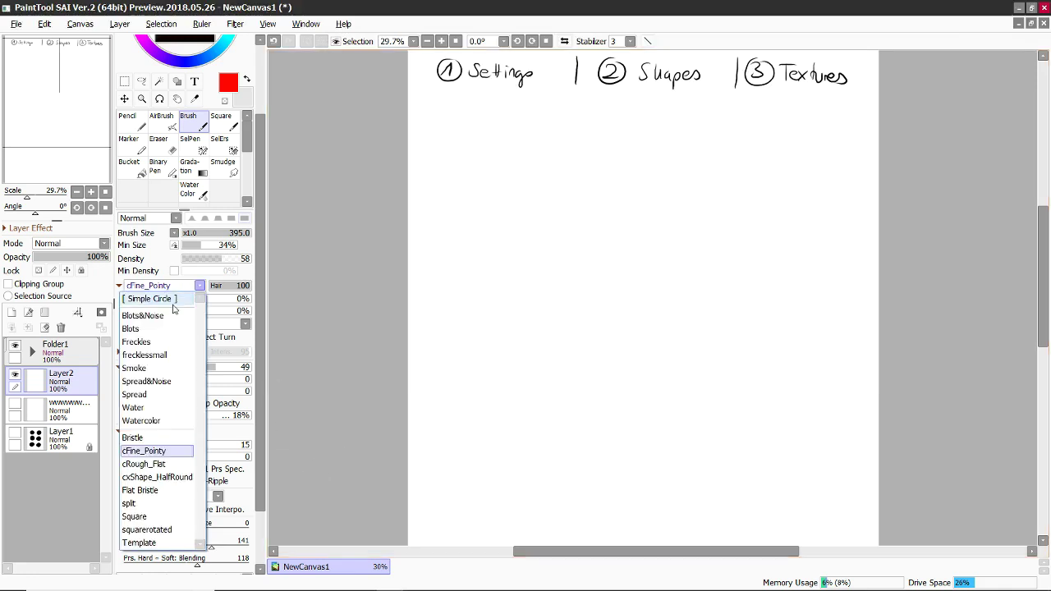
{"action": "left_click", "coordinate": [167, 356]}
{"action": "mouse_move", "coordinate": [527, 256]}
{"action": "left_mouse_down", "text": "ctrl+alt"}
{"action": "mouse_move", "coordinate": [519, 252]}
{"action": "mouse_move", "coordinate": [580, 249]}
{"action": "left_mouse_up", "text": "ctrl+alt"}
{"action": "mouse_move", "coordinate": [521, 251]}
{"action": "left_mouse_down"}
{"action": "mouse_move", "coordinate": [571, 224]}
{"action": "mouse_move", "coordinate": [651, 284]}
{"action": "mouse_move", "coordinate": [671, 352]}
{"action": "mouse_move", "coordinate": [801, 193]}
{"action": "mouse_move", "coordinate": [755, 166]}
{"action": "mouse_move", "coordinate": [597, 193]}
{"action": "mouse_move", "coordinate": [657, 246]}
{"action": "mouse_move", "coordinate": [802, 250]}
{"action": "left_mouse_up"}
{"action": "left_click_drag", "start_coordinate": [564, 331], "coordinate": [546, 332], "text": "ctrl+alt"}
{"action": "mouse_move", "coordinate": [603, 433]}
{"action": "left_mouse_down"}
{"action": "mouse_move", "coordinate": [543, 370]}
{"action": "mouse_move", "coordinate": [500, 359]}
{"action": "left_mouse_up"}
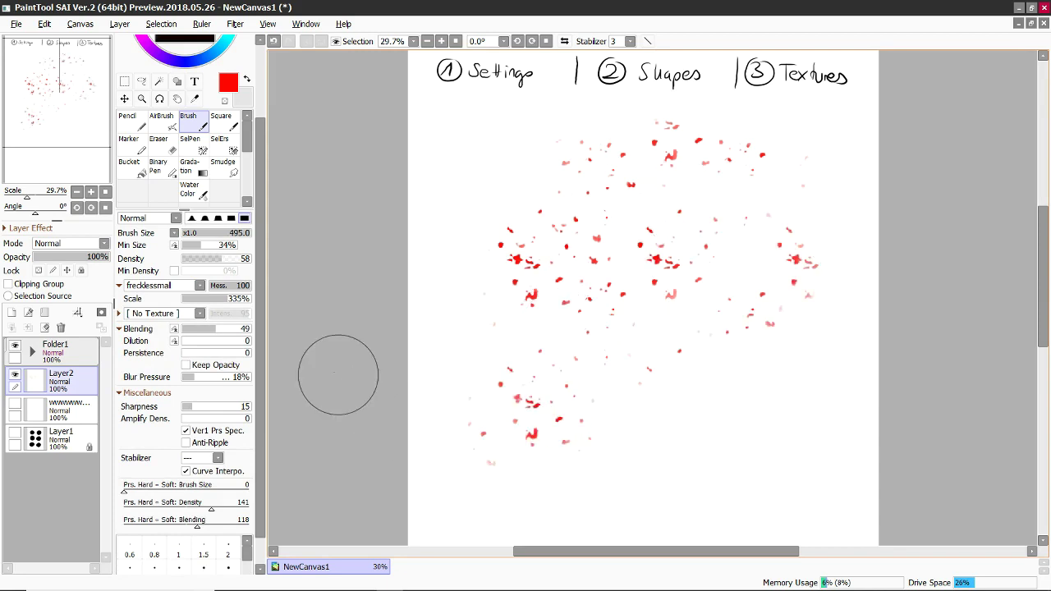
- Try frecklessmall dabs at smaller and larger Scale values, and set the Scale to 10%
{"action": "left_click_drag", "start_coordinate": [203, 300], "coordinate": [199, 300]}
{"action": "mouse_move", "coordinate": [474, 298]}
{"action": "left_mouse_down"}
{"action": "mouse_move", "coordinate": [445, 296]}
{"action": "mouse_move", "coordinate": [475, 278]}
{"action": "left_mouse_up"}
{"action": "left_click_drag", "start_coordinate": [201, 300], "coordinate": [291, 300]}
{"action": "mouse_move", "coordinate": [744, 403]}
{"action": "left_mouse_down"}
{"action": "mouse_move", "coordinate": [701, 456]}
{"action": "mouse_move", "coordinate": [681, 394]}
{"action": "left_mouse_up"}
{"action": "left_click_drag", "start_coordinate": [219, 301], "coordinate": [182, 301]}
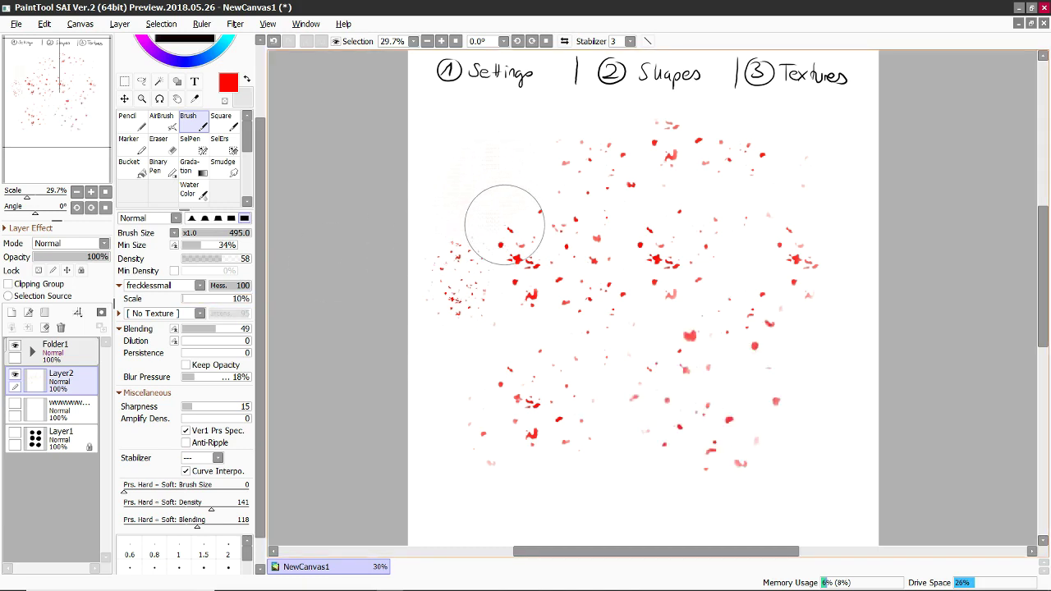
- Zoom in to examine the repeating pattern of the 10% scale frecklessmall dab, and zoom back out to compare it with the other strokes
{"action": "key", "text": "ctrl+space"}
{"action": "left_click_drag", "start_coordinate": [446, 150], "coordinate": [497, 220]}
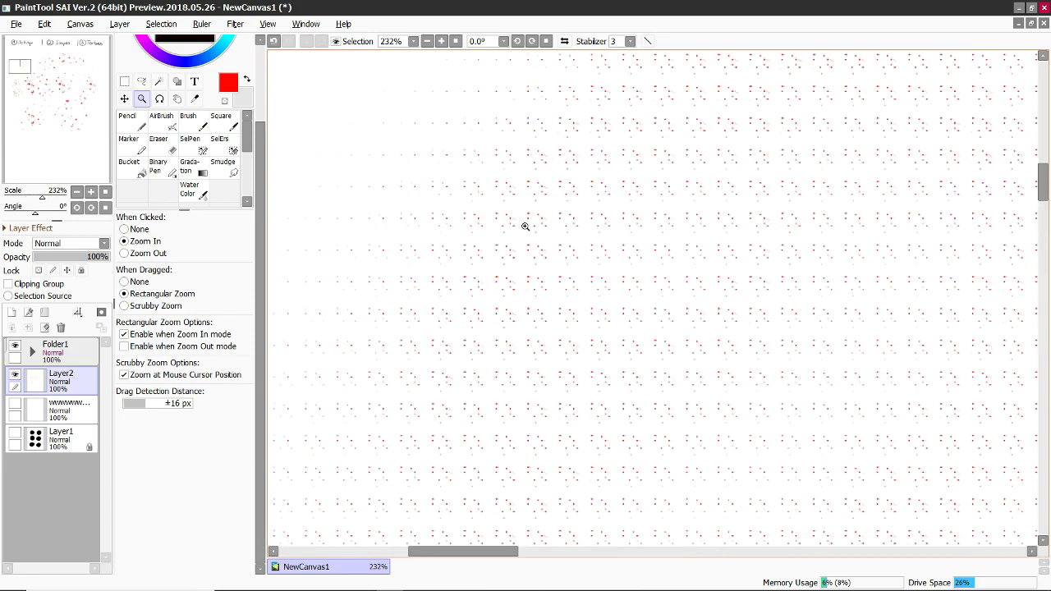
{"action": "left_click", "coordinate": [692, 294], "text": "ctrl+alt"}
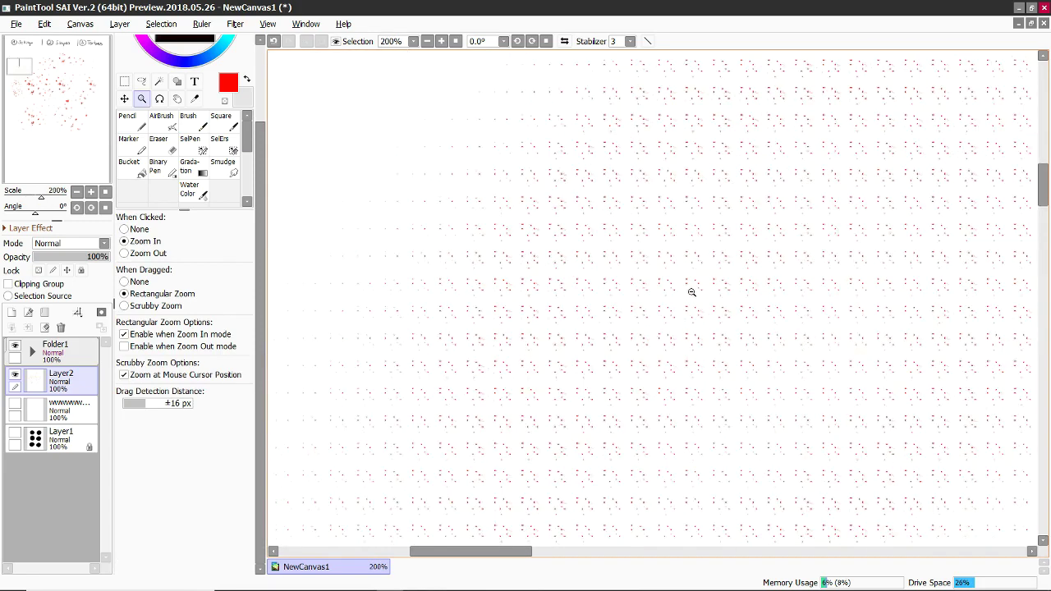
{"action": "left_click", "coordinate": [695, 291], "text": "ctrl+alt"}
{"action": "left_click", "coordinate": [696, 290], "text": "ctrl+alt"}
{"action": "left_click", "coordinate": [698, 290], "text": "ctrl+alt"}
{"action": "scroll", "coordinate": [709, 322], "scroll_direction": "down", "scroll_amount": 1}
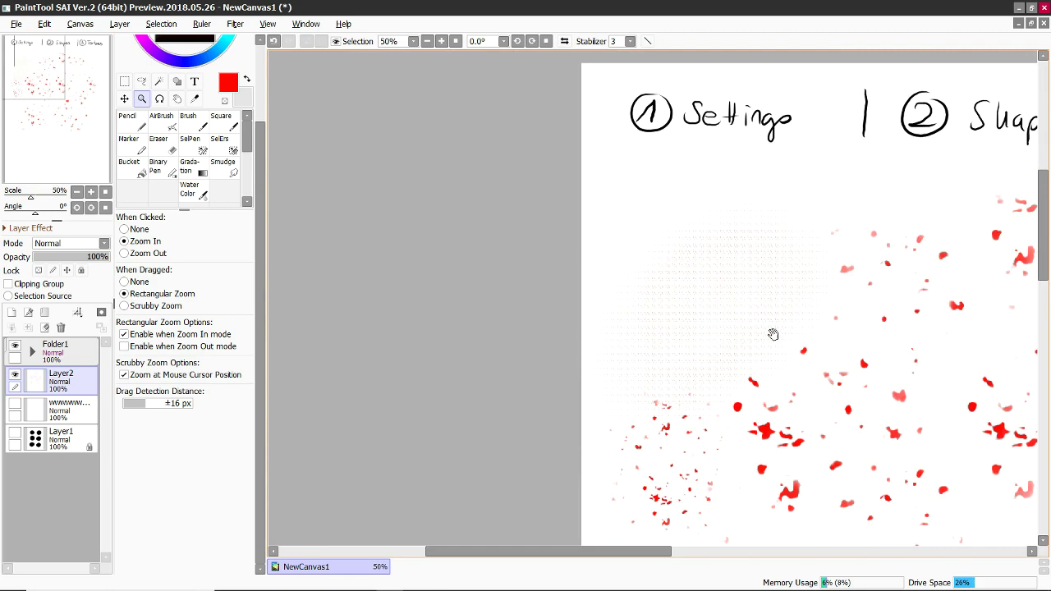
{"action": "scroll", "coordinate": [772, 330], "scroll_direction": "down", "scroll_amount": 1}
{"action": "left_click_drag", "start_coordinate": [709, 353], "coordinate": [617, 260]}
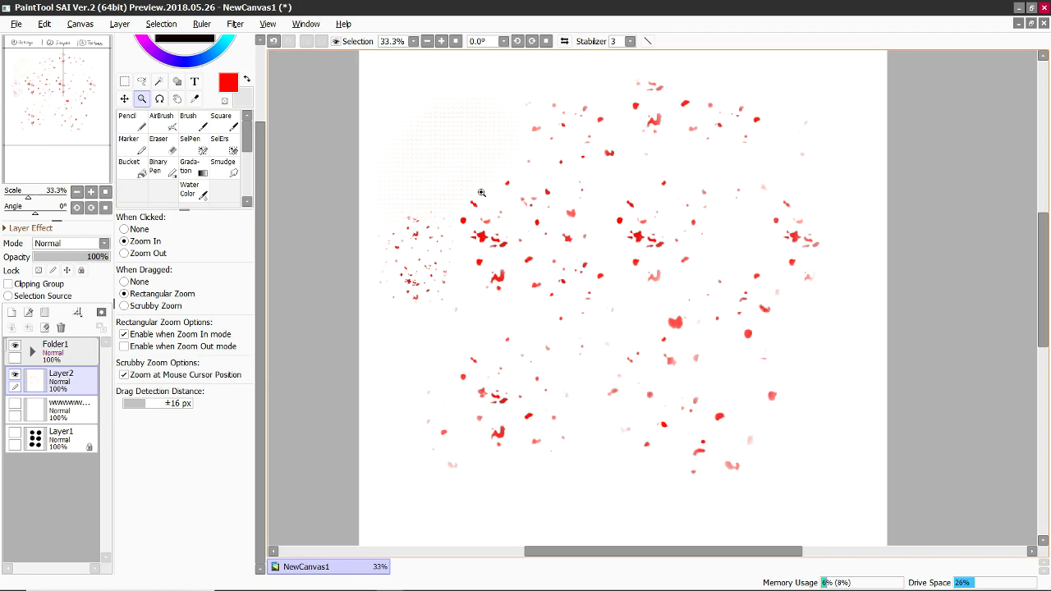
- Return to the Brush tool and set its shape to Simple Circle
{"action": "key", "text": "b"}
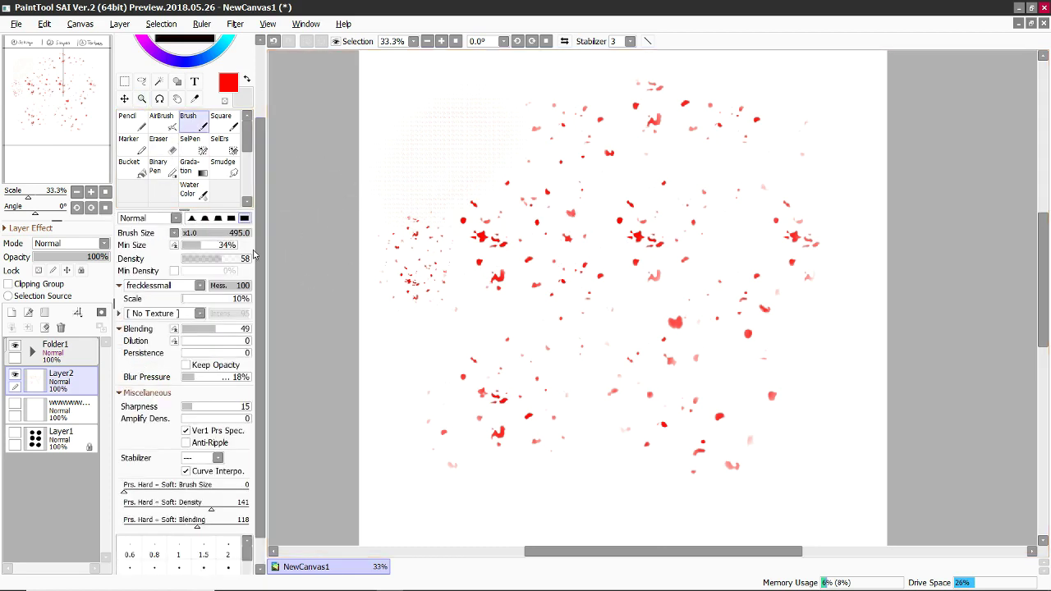
{"action": "left_click", "coordinate": [182, 288]}
{"action": "left_click", "coordinate": [177, 300]}
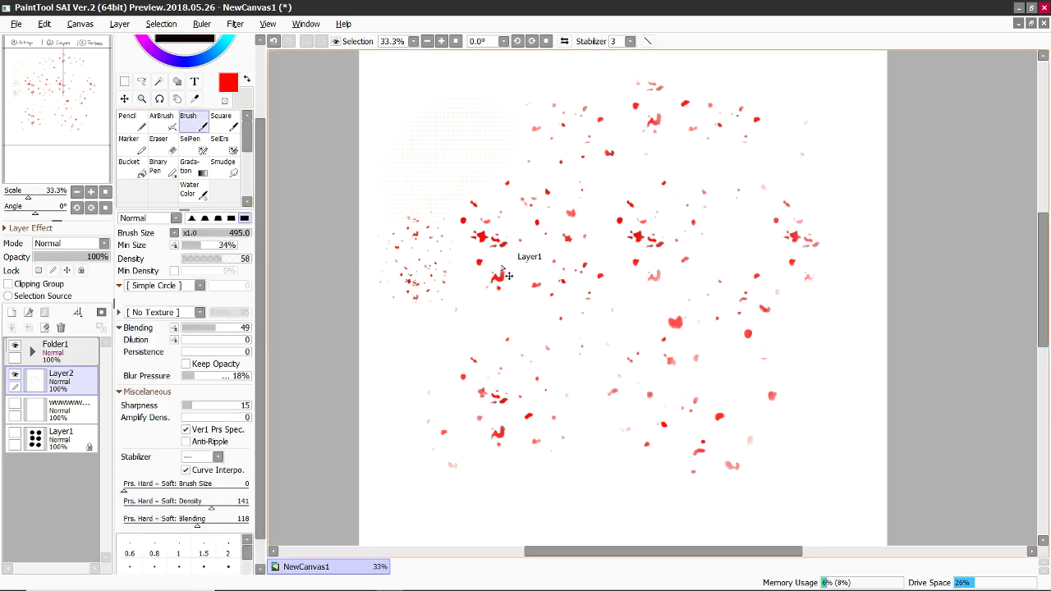
- Look at the images in File Explorer's blotmap folder again and undo the remaining frecklessmall strokes
{"action": "key", "text": "alt+Tab"}
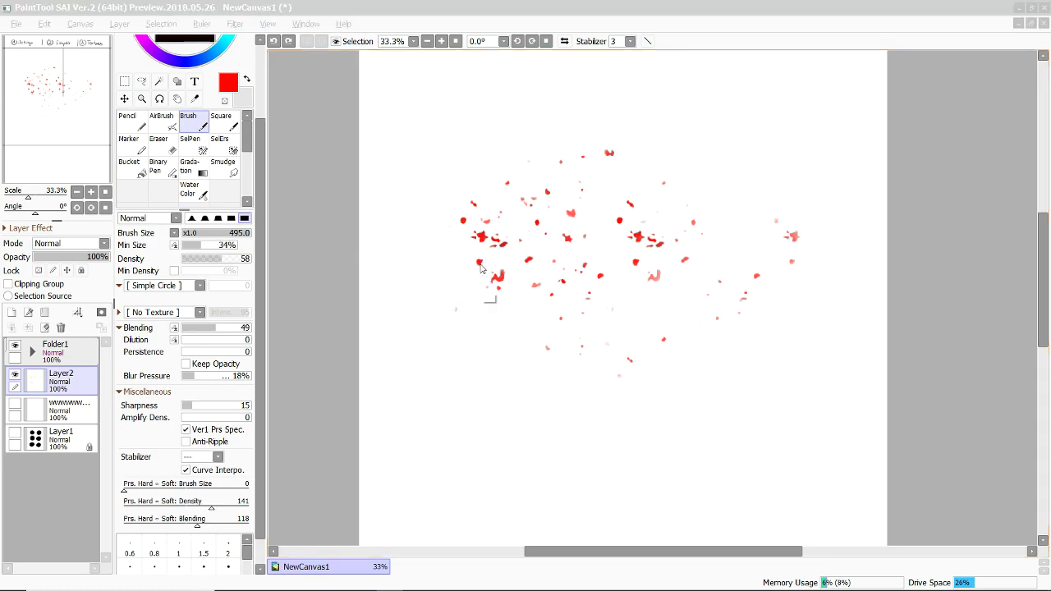
{"action": "left_click", "coordinate": [481, 269]}
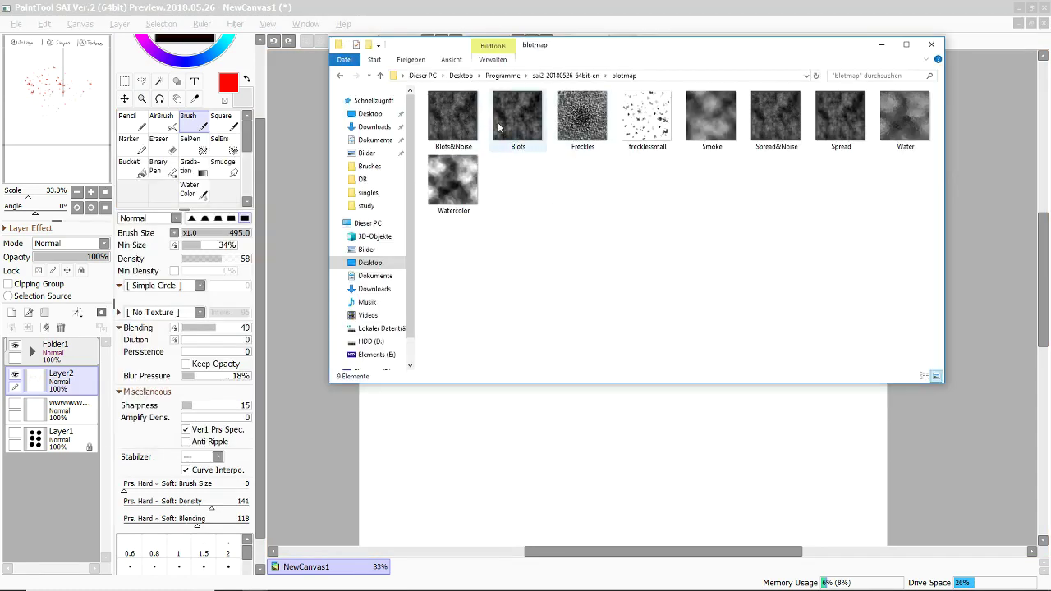
{"action": "left_click", "coordinate": [464, 419]}
{"action": "key", "text": "ctrl+z"}
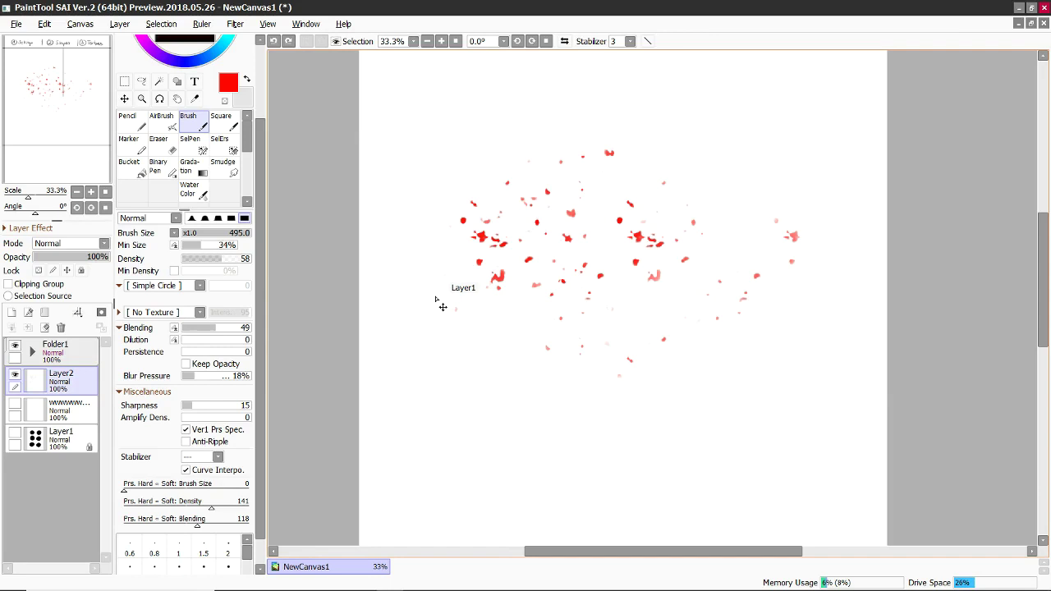
{"action": "key", "text": "ctrl+z"}
- Set the brush shape to Blots, and try and undo a stroke at 10% Scale
{"action": "left_click", "coordinate": [156, 285]}
{"action": "left_click", "coordinate": [138, 313]}
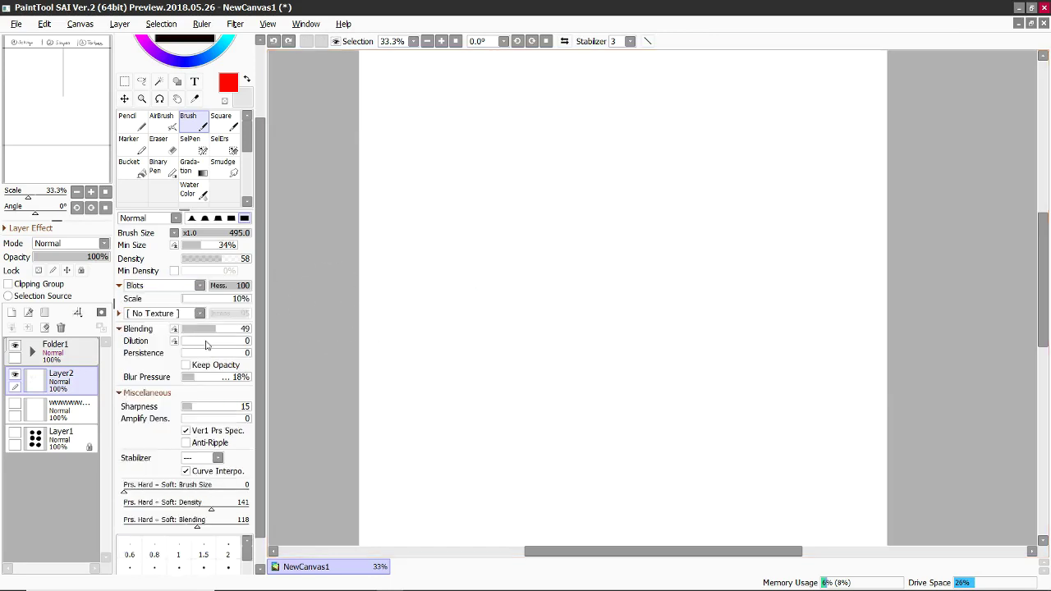
{"action": "mouse_move", "coordinate": [530, 182]}
{"action": "left_mouse_down"}
{"action": "mouse_move", "coordinate": [534, 230]}
{"action": "mouse_move", "coordinate": [645, 188]}
{"action": "mouse_move", "coordinate": [558, 246]}
{"action": "left_mouse_up"}
{"action": "key", "text": "ctrl+z"}
- Set the Blots Scale to 420% and paint two curved strokes, raising the brush size to 815 for the second
{"action": "left_click_drag", "start_coordinate": [185, 299], "coordinate": [239, 299]}
{"action": "left_click_drag", "start_coordinate": [567, 250], "coordinate": [617, 300]}
{"action": "left_click_drag", "start_coordinate": [646, 229], "coordinate": [706, 301], "text": "ctrl+alt"}
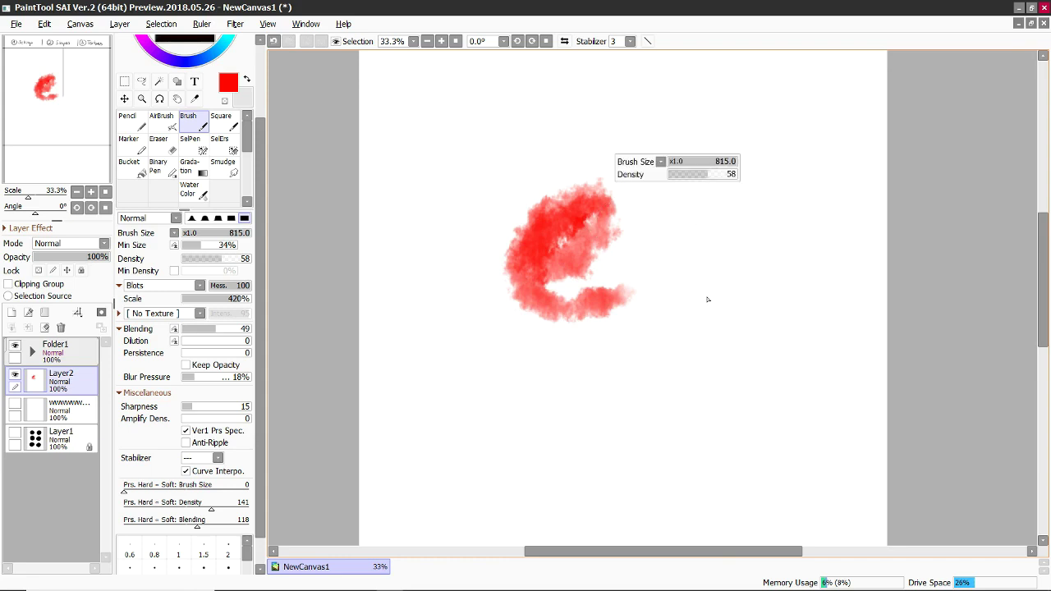
{"action": "mouse_move", "coordinate": [711, 199]}
{"action": "left_mouse_down"}
{"action": "mouse_move", "coordinate": [648, 289]}
{"action": "mouse_move", "coordinate": [662, 271]}
{"action": "left_mouse_up"}
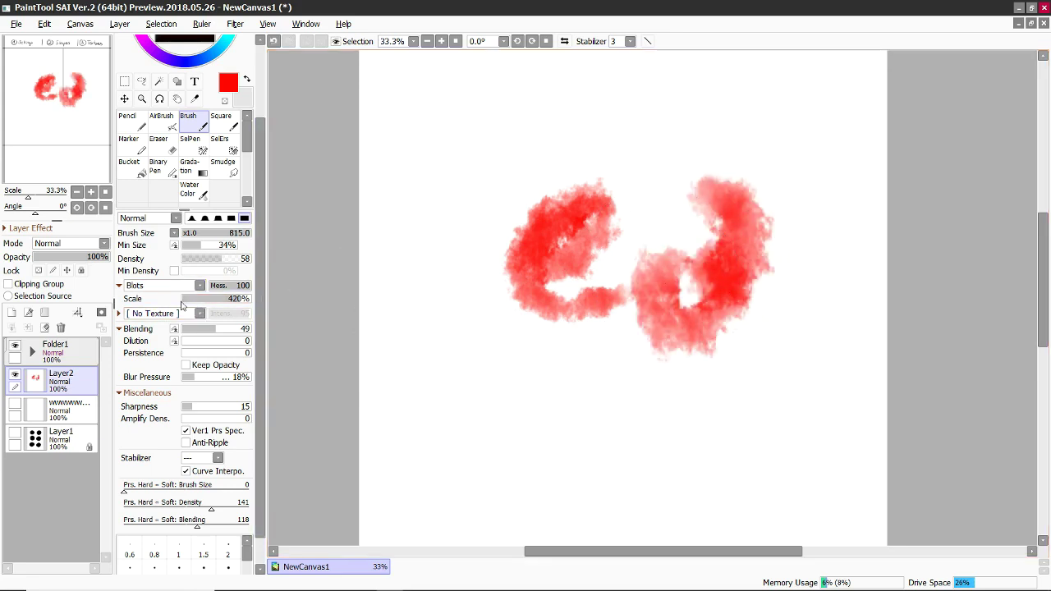
- Set the Blots Scale to 10%, try dabs at brush size 815, and undo them along with the two curved strokes
{"action": "left_click_drag", "start_coordinate": [220, 301], "coordinate": [182, 300]}
{"action": "left_click_drag", "start_coordinate": [443, 216], "coordinate": [492, 184]}
{"action": "key", "text": "ctrl+z"}
{"action": "key", "text": "ctrl+z"}
{"action": "key", "text": "ctrl+z"}
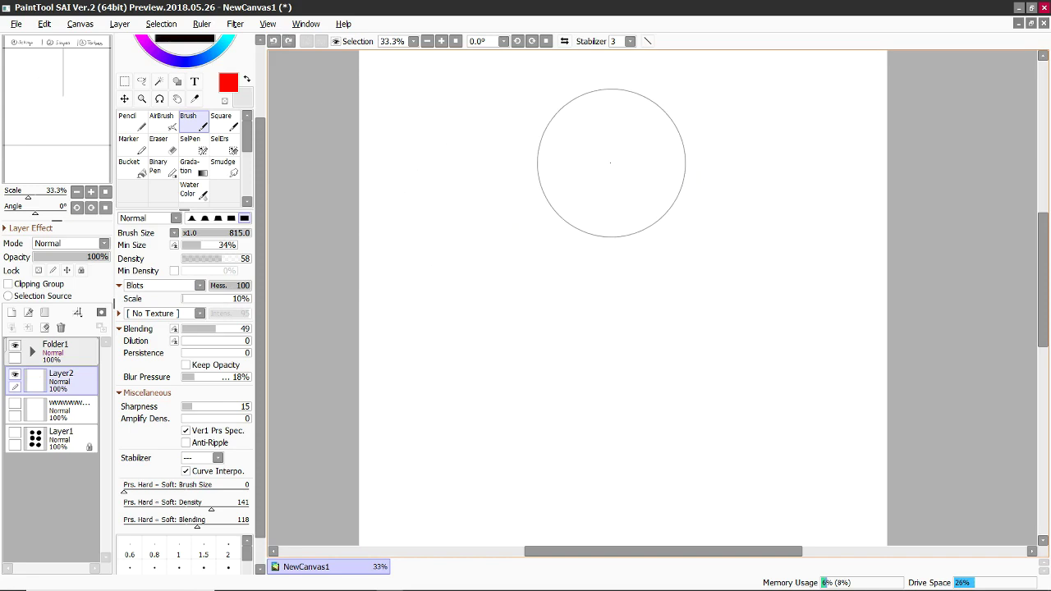
{"action": "left_click_drag", "start_coordinate": [583, 184], "coordinate": [559, 206]}
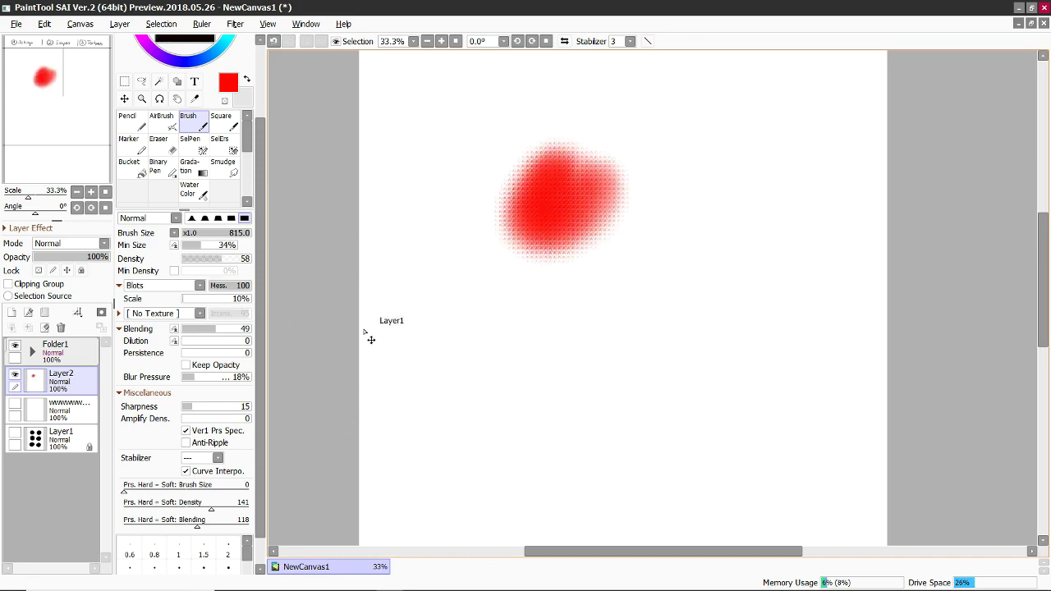
{"action": "key", "text": "ctrl+z"}
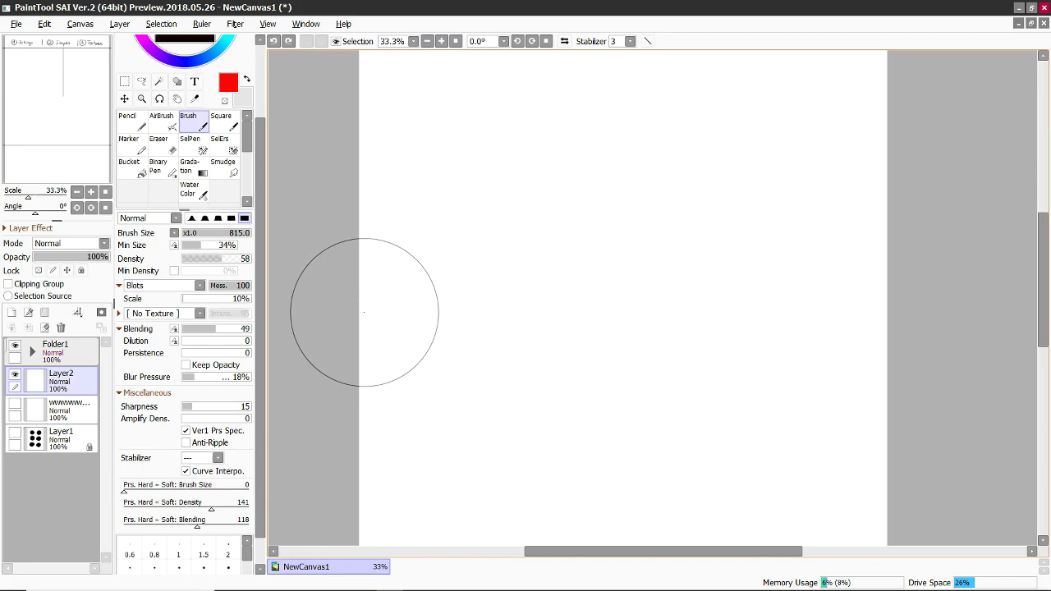
- Switch to File Explorer, go to the bristle folder and select the Template shape file
{"action": "key", "text": "alt+Tab"}
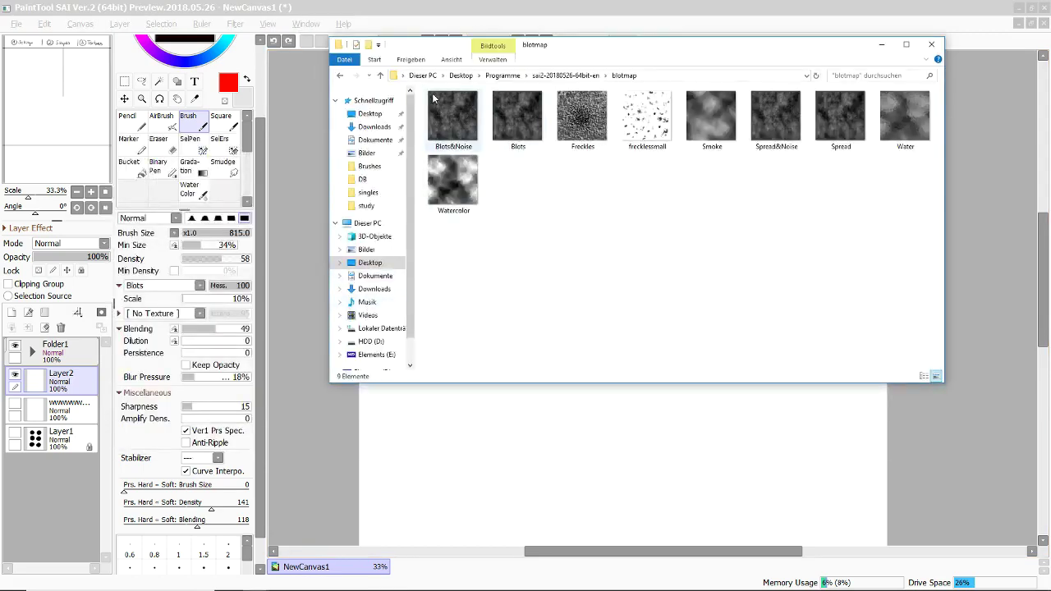
{"action": "left_click", "coordinate": [380, 75]}
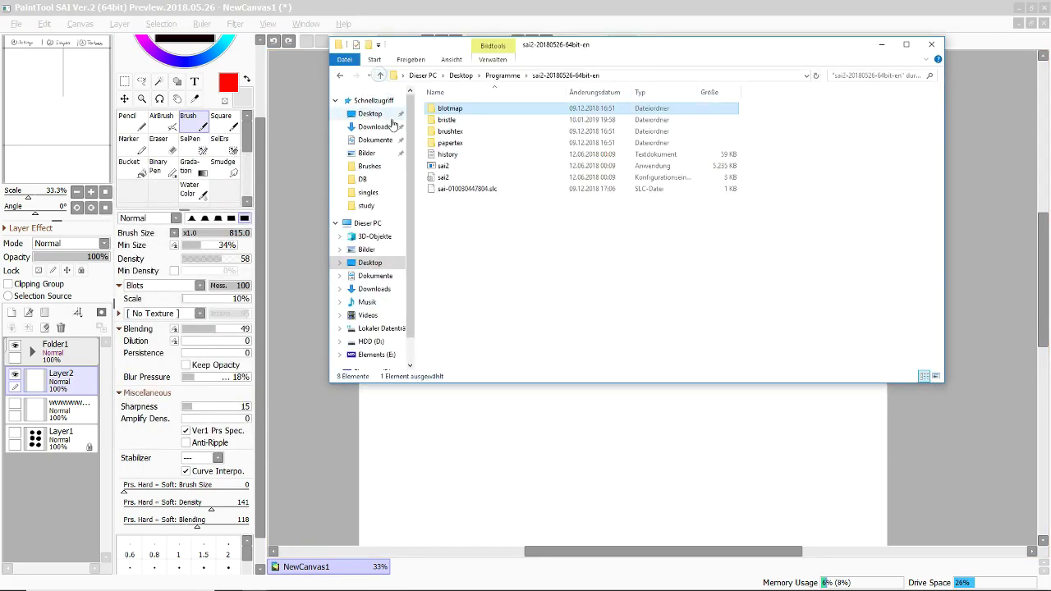
{"action": "double_click", "coordinate": [439, 118]}
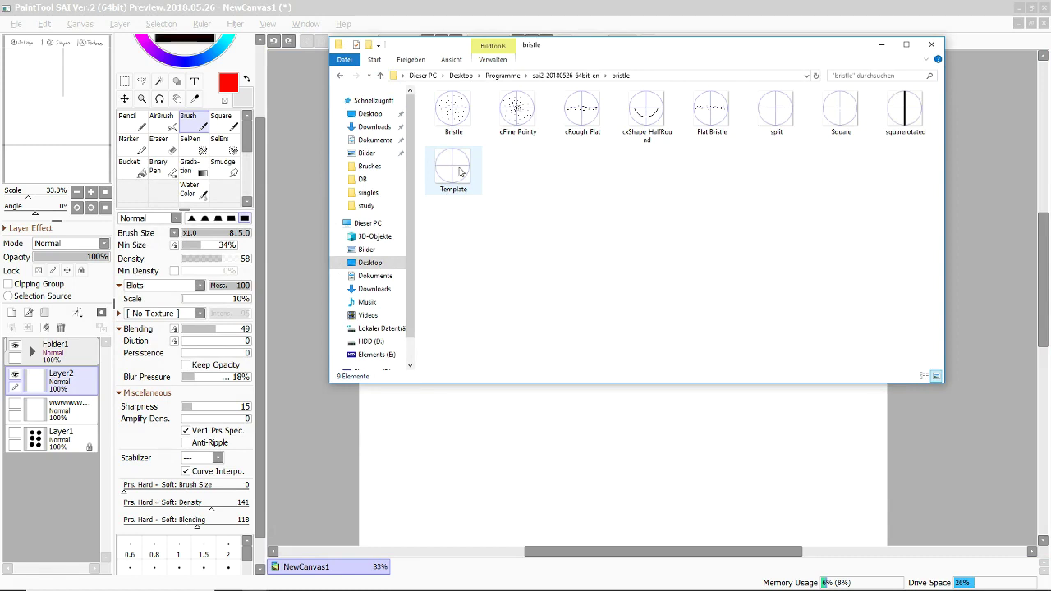
{"action": "left_click", "coordinate": [452, 184]}
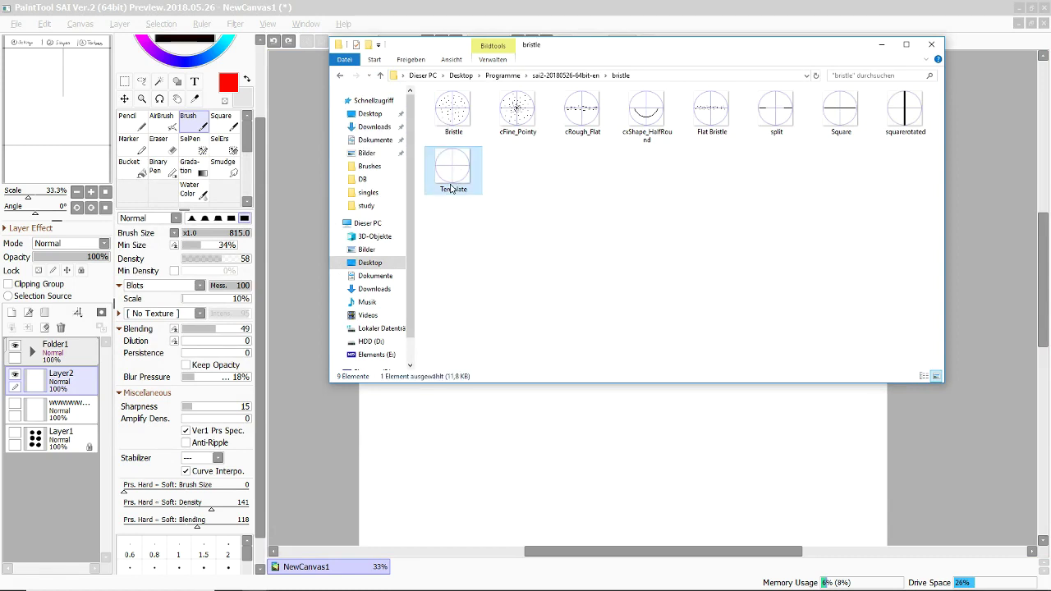
- Examine the file type and image dimensions in the Template file's properties, and close them
{"action": "right_click", "coordinate": [464, 166]}
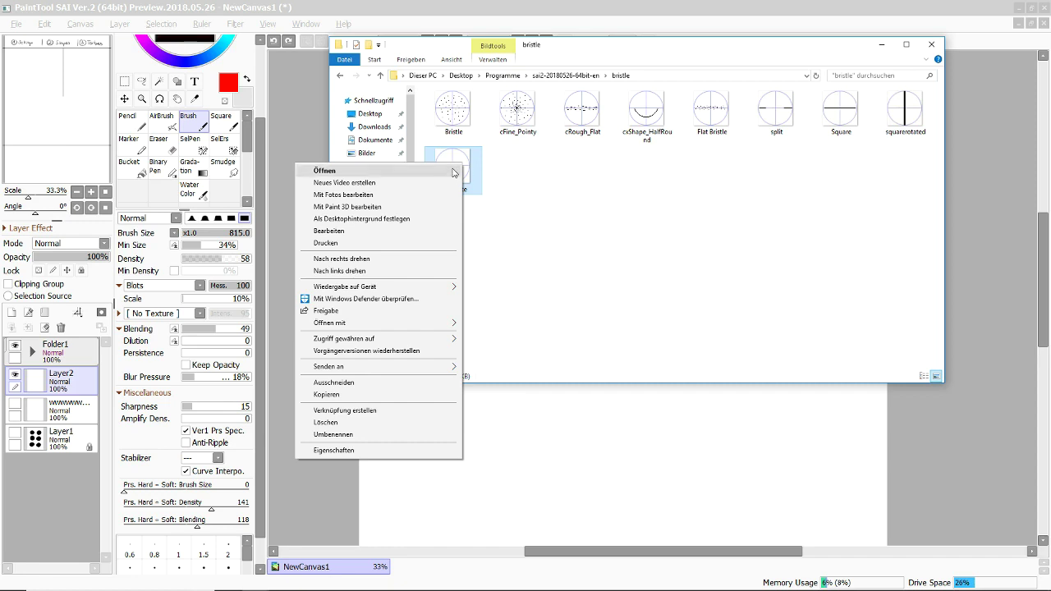
{"action": "left_click", "coordinate": [400, 450]}
{"action": "left_click_drag", "start_coordinate": [515, 176], "coordinate": [561, 176]}
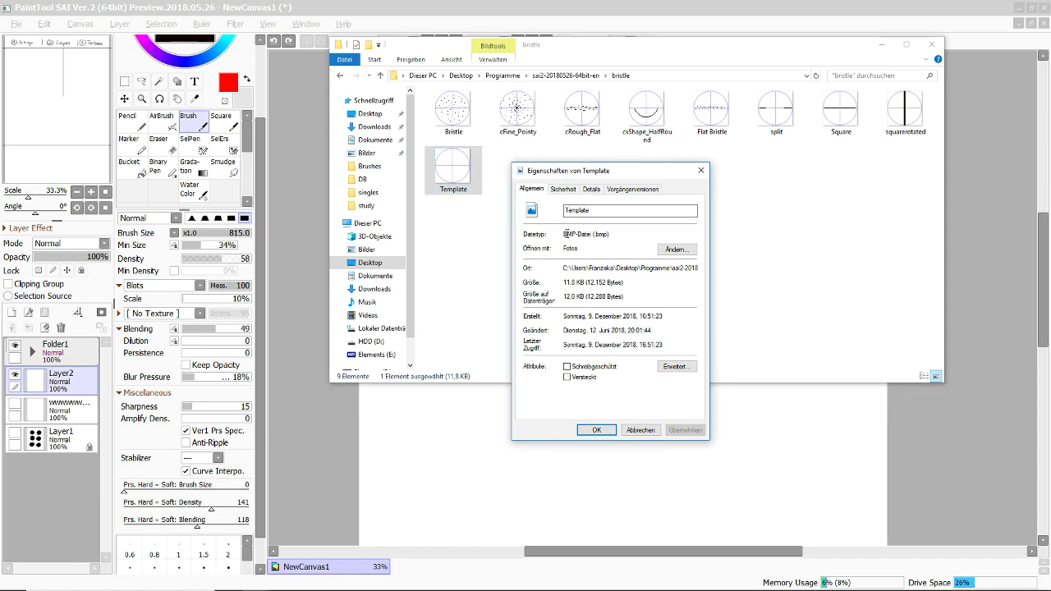
{"action": "left_click", "coordinate": [572, 233]}
{"action": "left_click", "coordinate": [591, 189]}
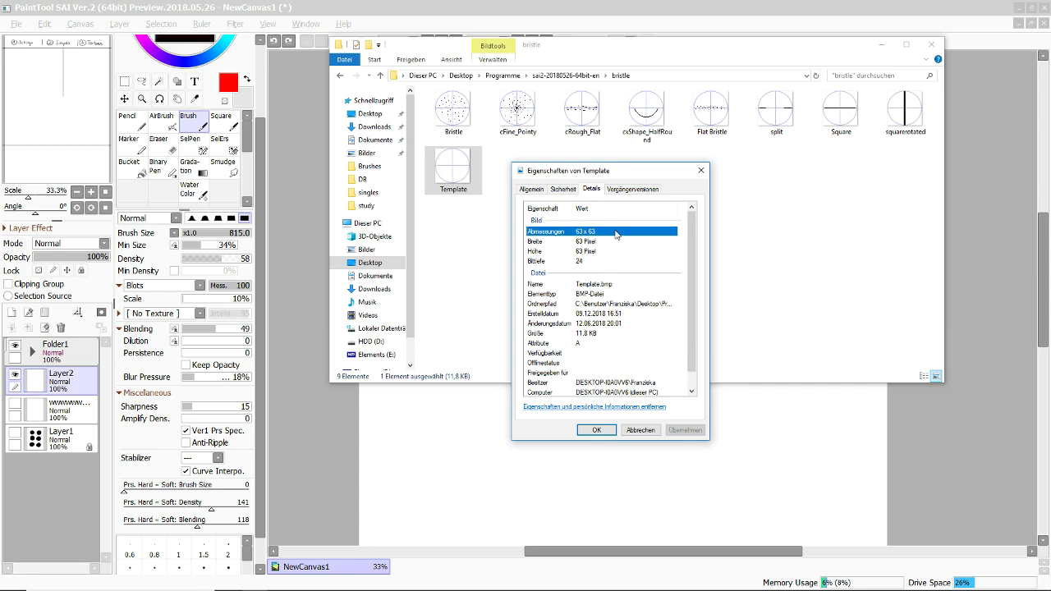
{"action": "left_click", "coordinate": [700, 174]}
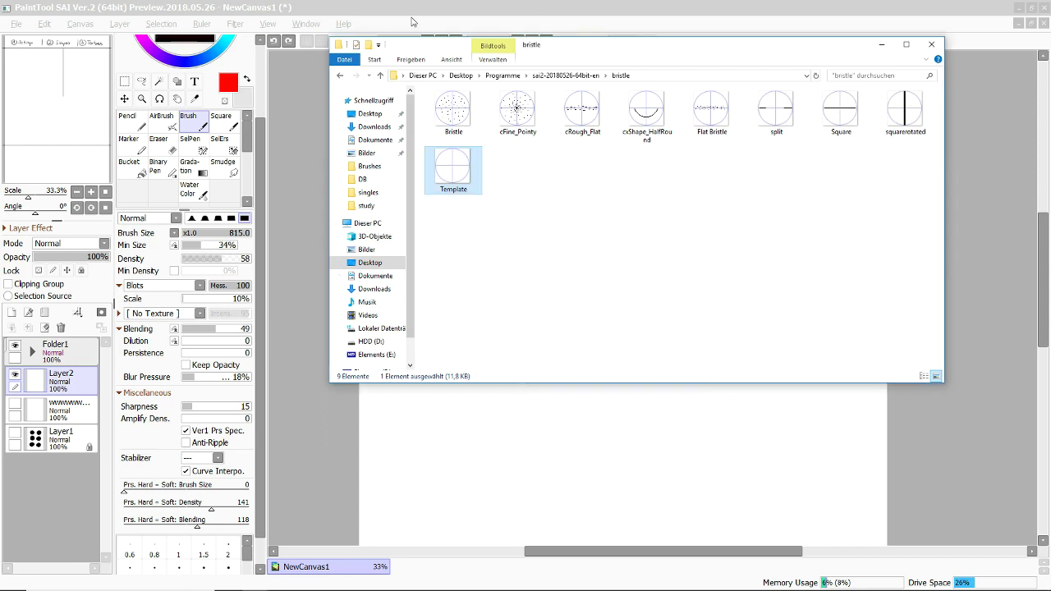
- Go to the blotmap folder, examine the image dimensions and file type in the frecklessmall file's properties, and close them
{"action": "left_click", "coordinate": [381, 77]}
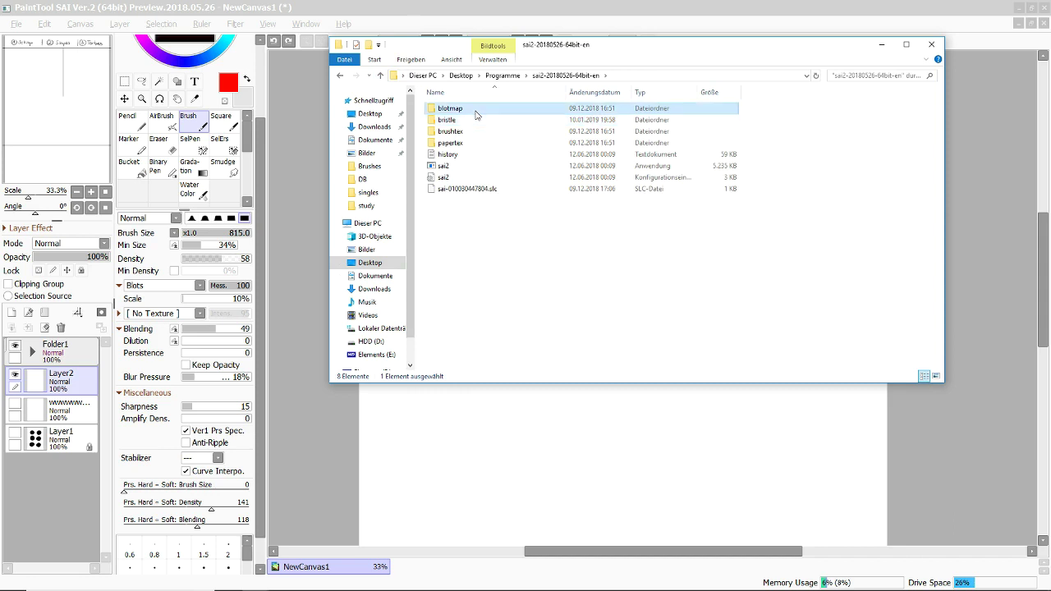
{"action": "double_click", "coordinate": [477, 112]}
{"action": "right_click", "coordinate": [630, 120]}
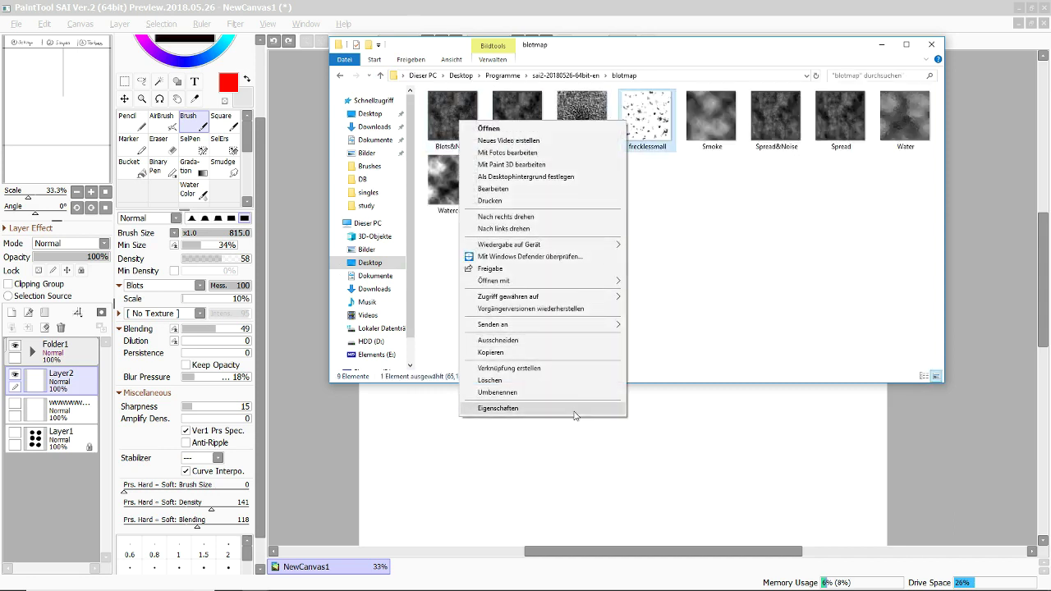
{"action": "left_click", "coordinate": [592, 412]}
{"action": "left_click", "coordinate": [709, 147]}
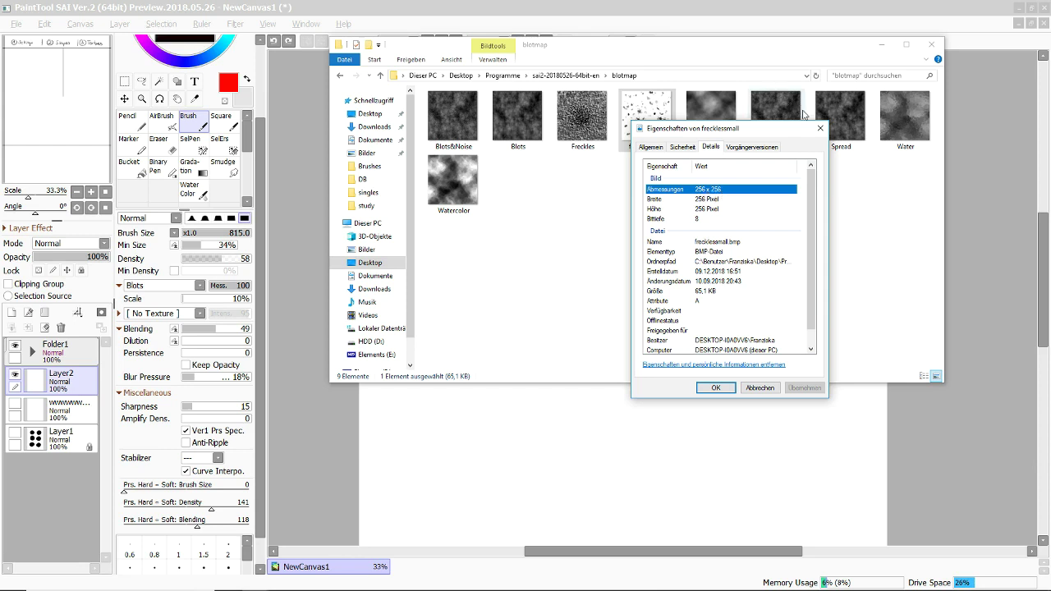
{"action": "left_click", "coordinate": [820, 129]}
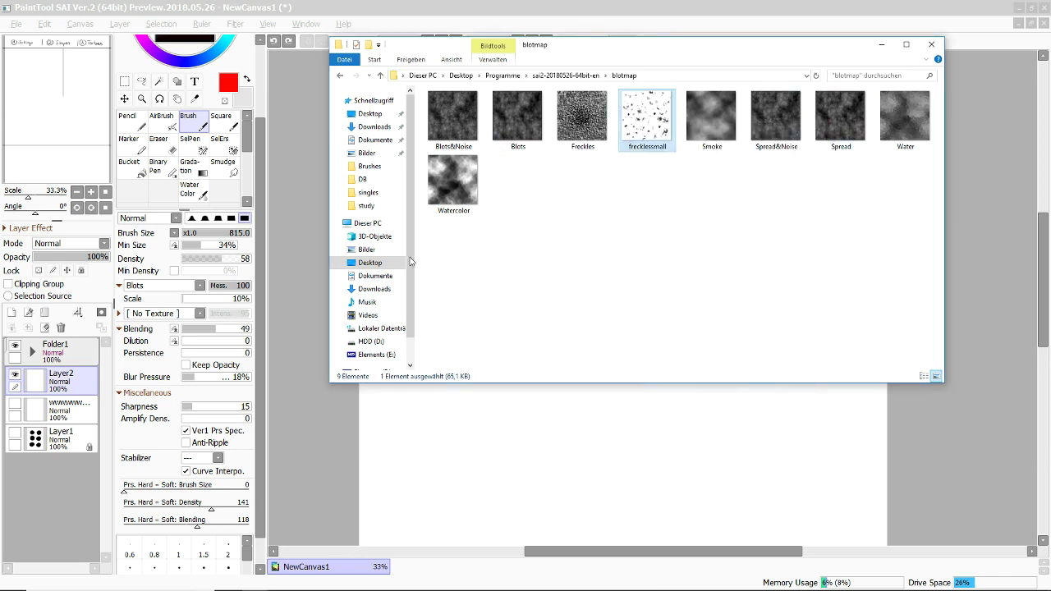
- Close File Explorer, return to the headings on the canvas, reduce the brush size to 65 and undo the test mark near Textures
{"action": "left_click", "coordinate": [931, 43]}
{"action": "key", "text": "space"}
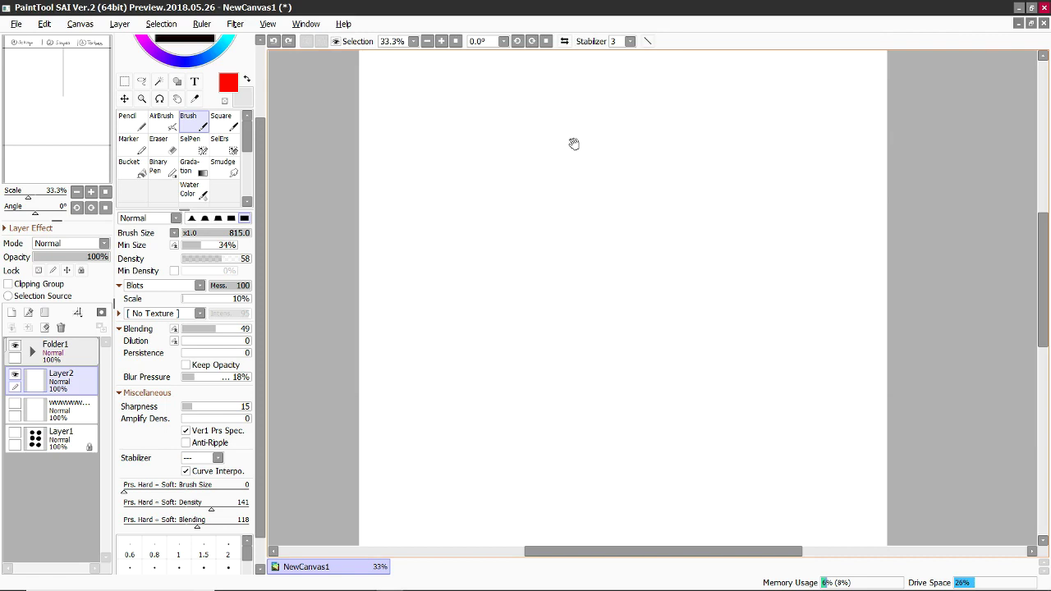
{"action": "left_click_drag", "start_coordinate": [573, 143], "coordinate": [619, 279]}
{"action": "scroll", "coordinate": [619, 274], "scroll_direction": "down", "scroll_amount": 1}
{"action": "key", "text": "space"}
{"action": "left_click_drag", "start_coordinate": [622, 331], "coordinate": [608, 258]}
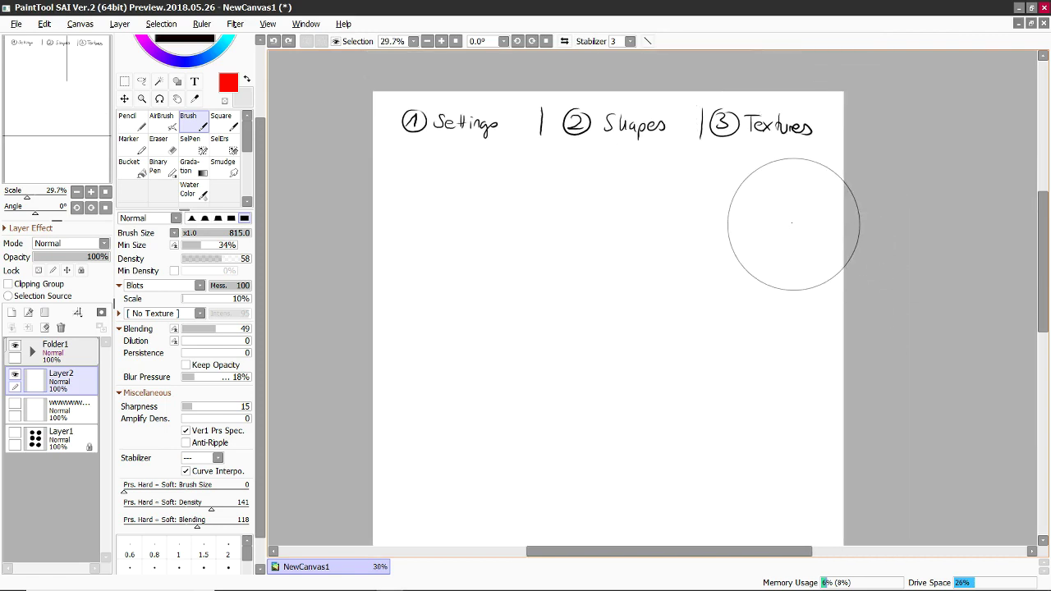
{"action": "left_click_drag", "start_coordinate": [768, 97], "coordinate": [751, 99]}
{"action": "key", "text": "ctrl+z"}
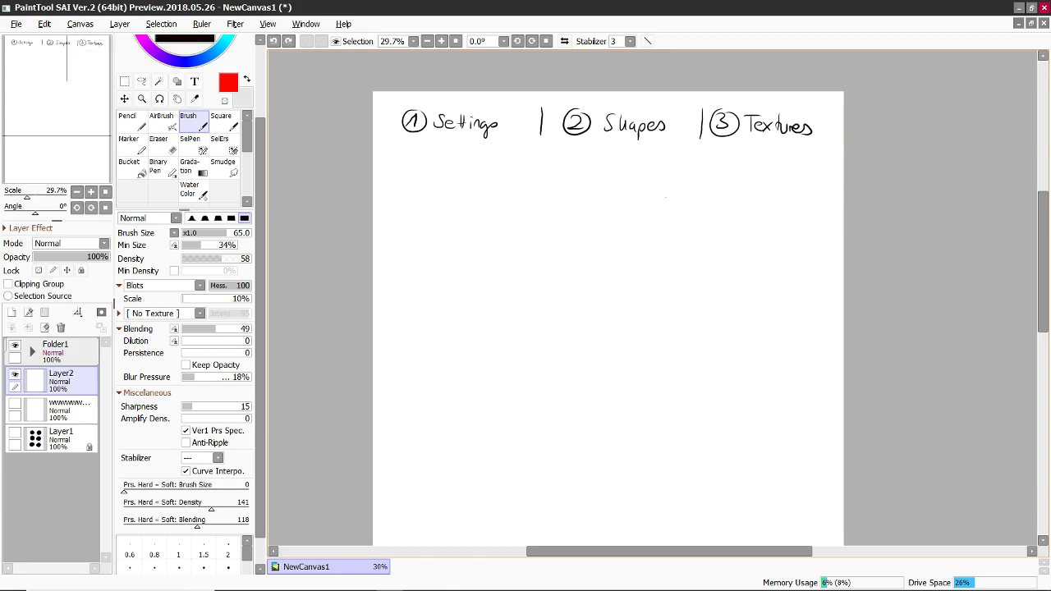
- Examine the available brush textures and compare them with the available brush shapes, keeping Blots as the shape
{"action": "left_click", "coordinate": [156, 314]}
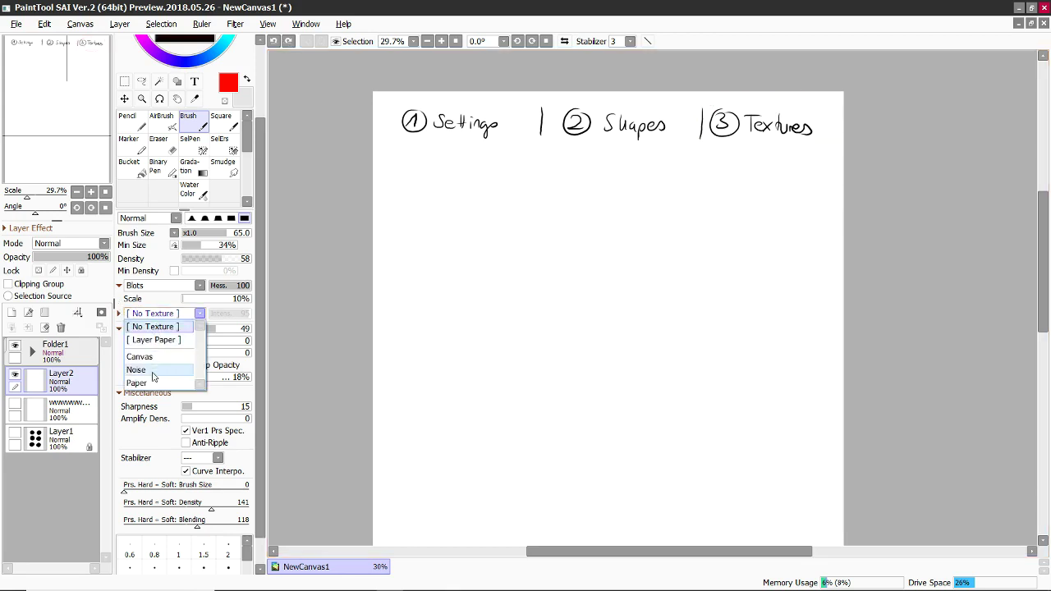
{"action": "left_click", "coordinate": [164, 285]}
{"action": "left_click", "coordinate": [162, 283]}
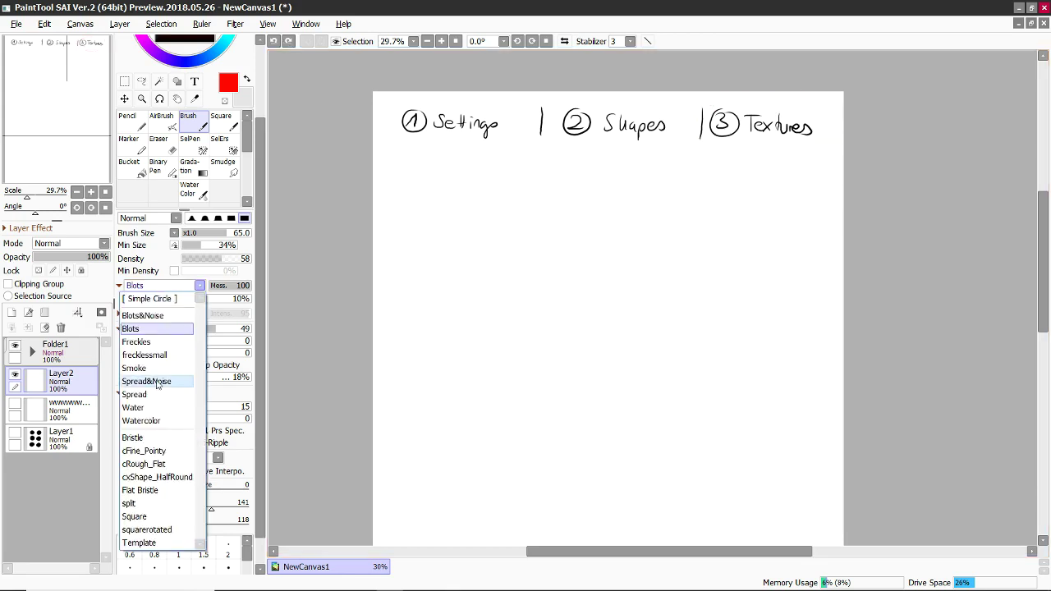
{"action": "left_click", "coordinate": [164, 287]}
{"action": "left_click", "coordinate": [156, 313]}
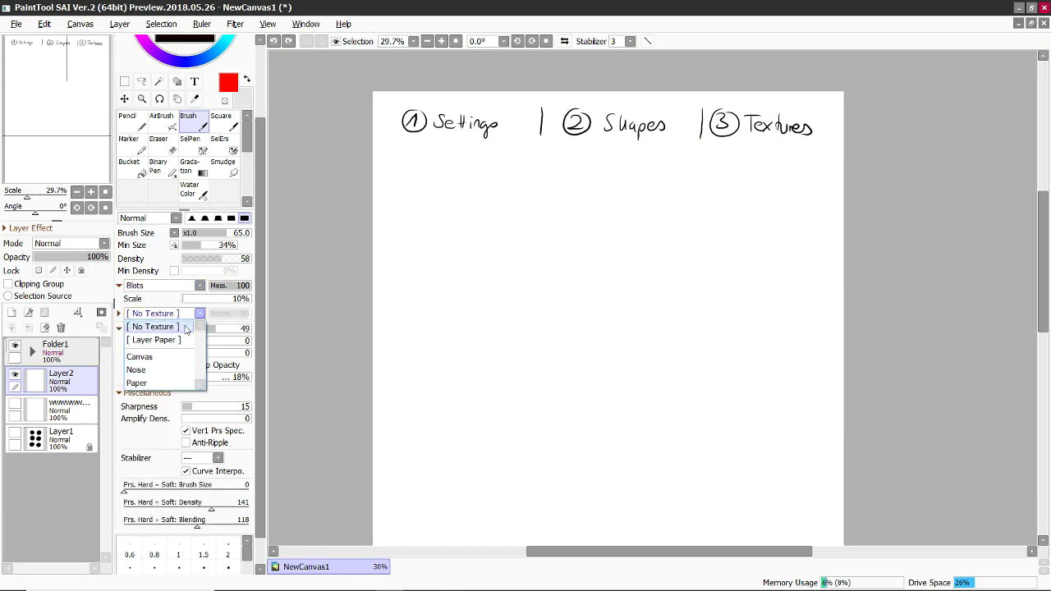
{"action": "left_click", "coordinate": [170, 293]}
{"action": "left_click", "coordinate": [162, 286]}
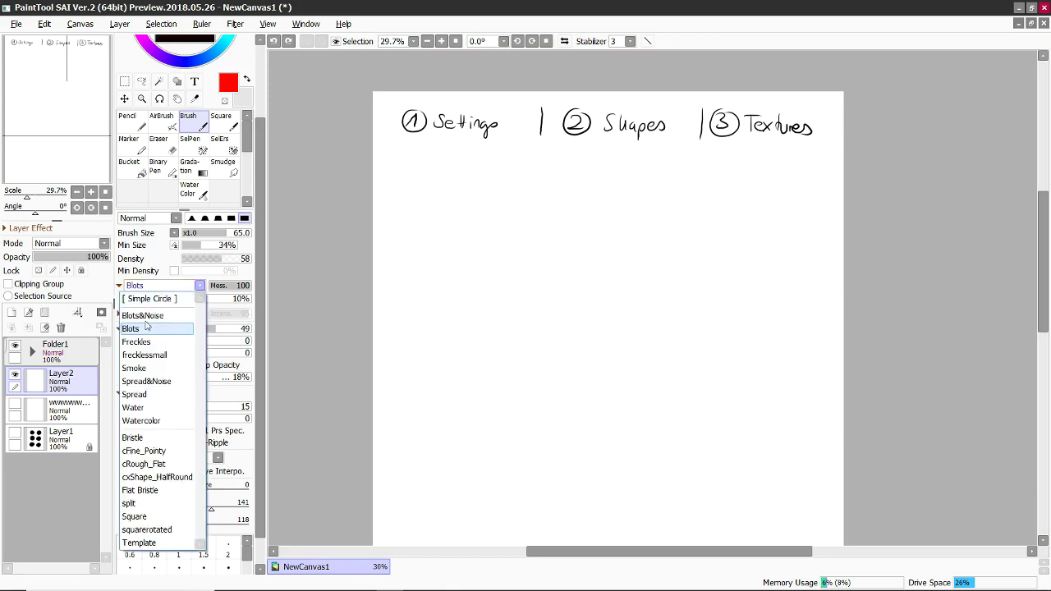
{"action": "left_click", "coordinate": [146, 328]}
- Try the Noise texture, switch the brush texture to Canvas, and undo a test stroke made at brush size 911
{"action": "left_click", "coordinate": [151, 314]}
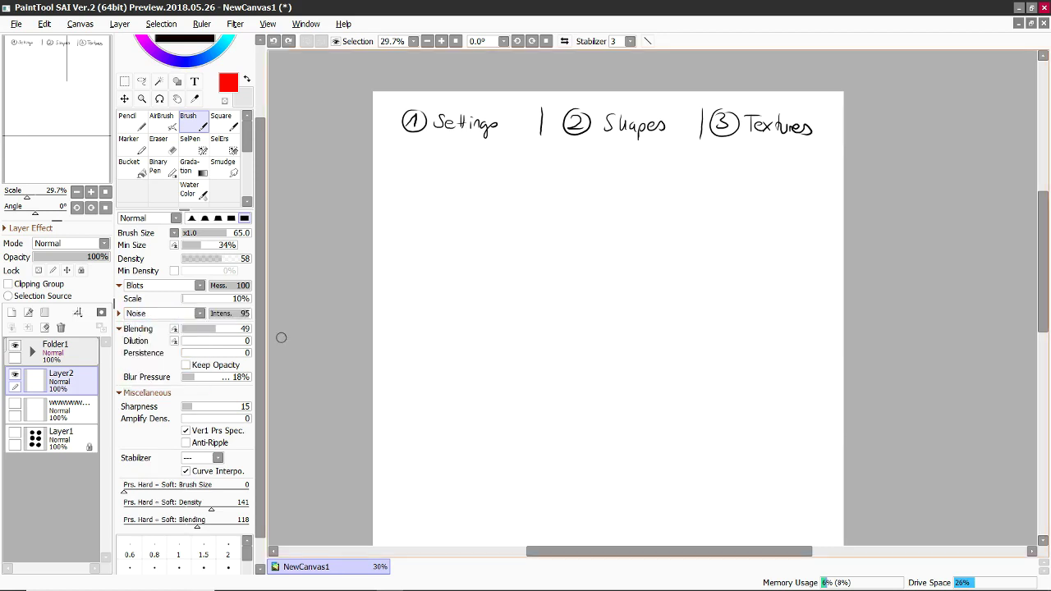
{"action": "left_click", "coordinate": [146, 373]}
{"action": "left_click", "coordinate": [159, 315]}
{"action": "left_click", "coordinate": [153, 357]}
{"action": "left_click_drag", "start_coordinate": [498, 289], "coordinate": [559, 311], "text": "ctrl+alt"}
{"action": "mouse_move", "coordinate": [573, 251]}
{"action": "left_mouse_down"}
{"action": "mouse_move", "coordinate": [511, 305]}
{"action": "mouse_move", "coordinate": [617, 321]}
{"action": "left_mouse_up"}
{"action": "key", "text": "ctrl+z"}
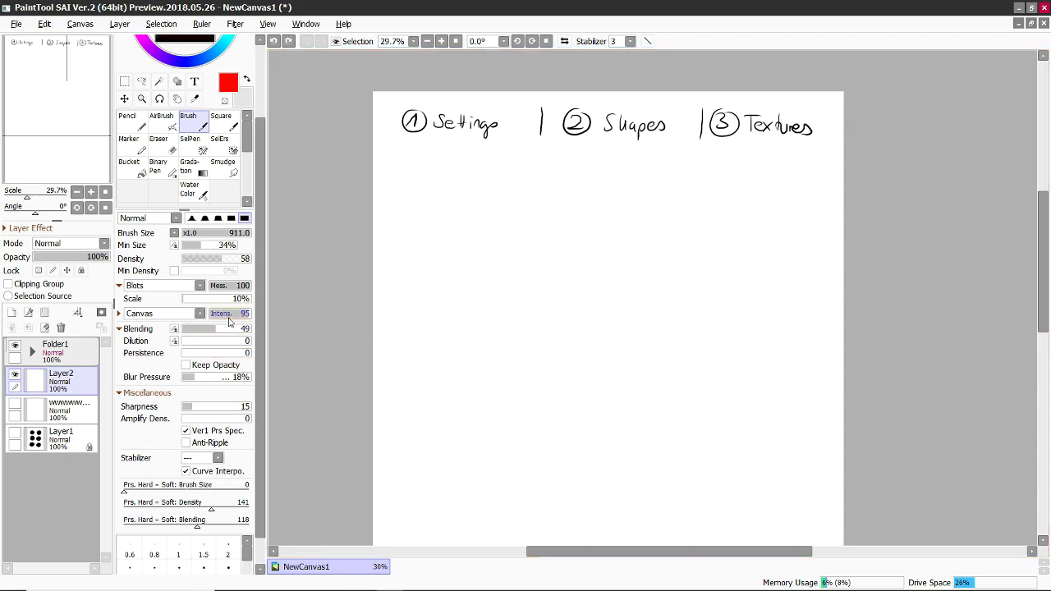
- Set the Blots Scale to 408%, paint a broad red patch mid-page and inspect its Canvas texture up close
{"action": "left_click_drag", "start_coordinate": [198, 304], "coordinate": [246, 299]}
{"action": "mouse_move", "coordinate": [633, 254]}
{"action": "left_mouse_down"}
{"action": "mouse_move", "coordinate": [622, 263]}
{"action": "mouse_move", "coordinate": [664, 305]}
{"action": "mouse_move", "coordinate": [627, 211]}
{"action": "mouse_move", "coordinate": [676, 329]}
{"action": "left_mouse_up"}
{"action": "scroll", "coordinate": [676, 330], "scroll_direction": "up", "scroll_amount": 6}
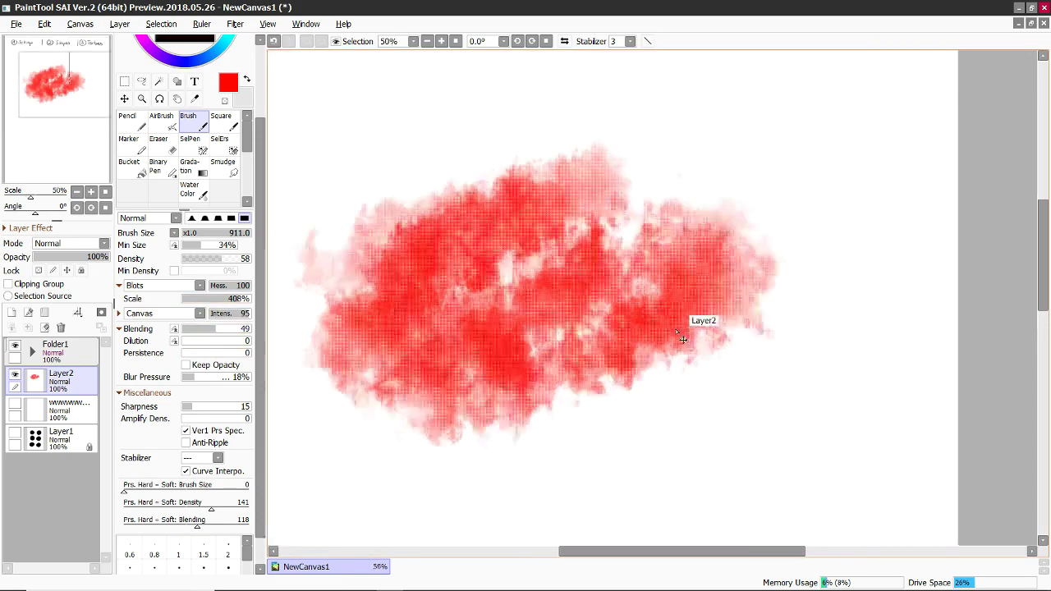
{"action": "scroll", "coordinate": [683, 338], "scroll_direction": "down", "scroll_amount": 5}
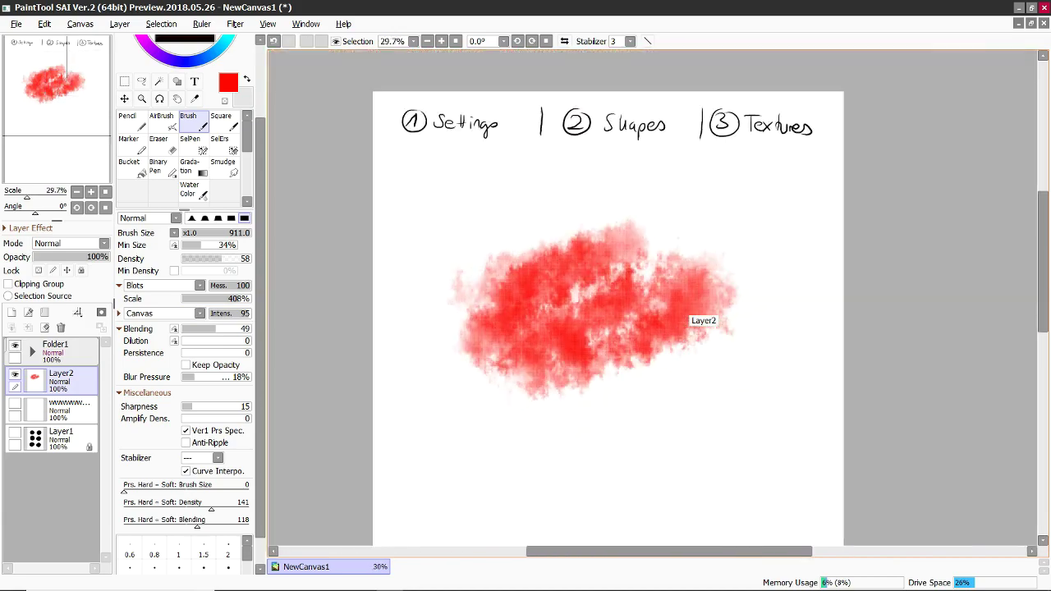
- Switch to OBS to check the recording, and minimise both OBS and the Brushes folder window
{"action": "key", "text": "alt+Tab"}
{"action": "key", "text": "Tab"}
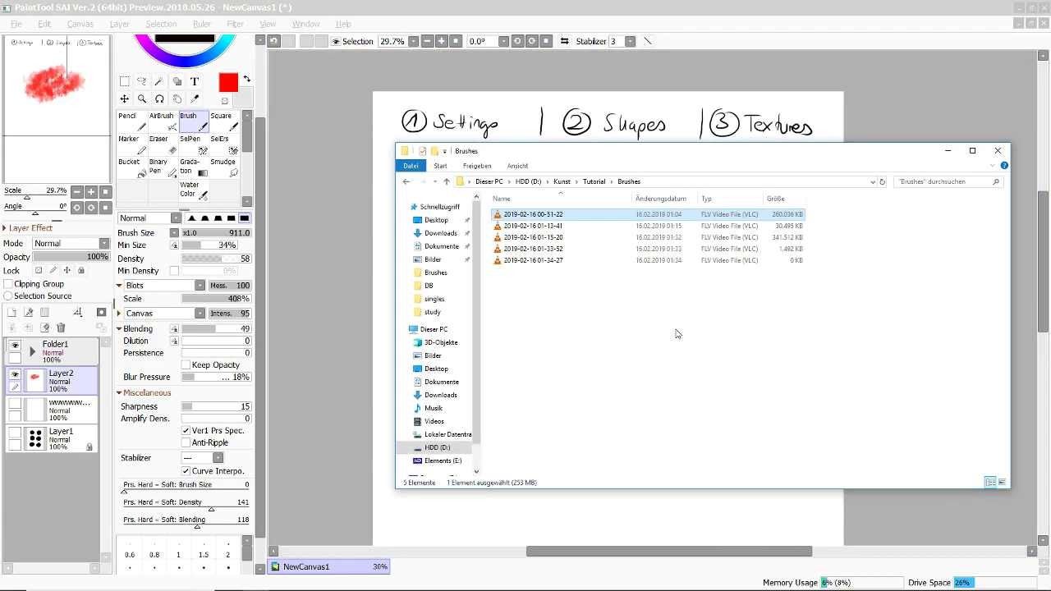
{"action": "key", "text": "alt+Tab"}
{"action": "key", "text": "Tab"}
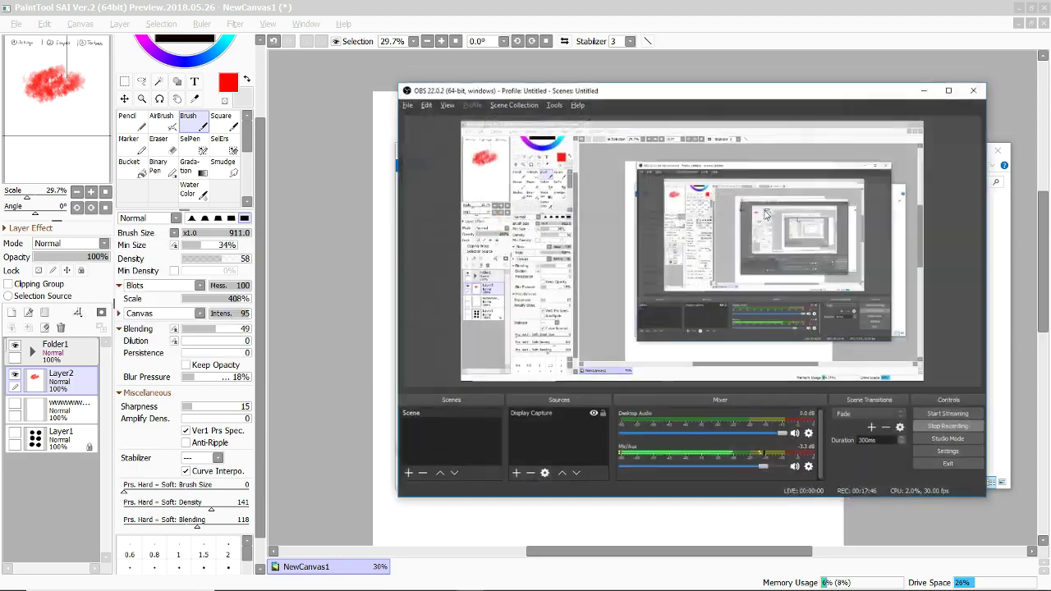
{"action": "left_click", "coordinate": [924, 89]}
{"action": "left_click", "coordinate": [946, 152]}
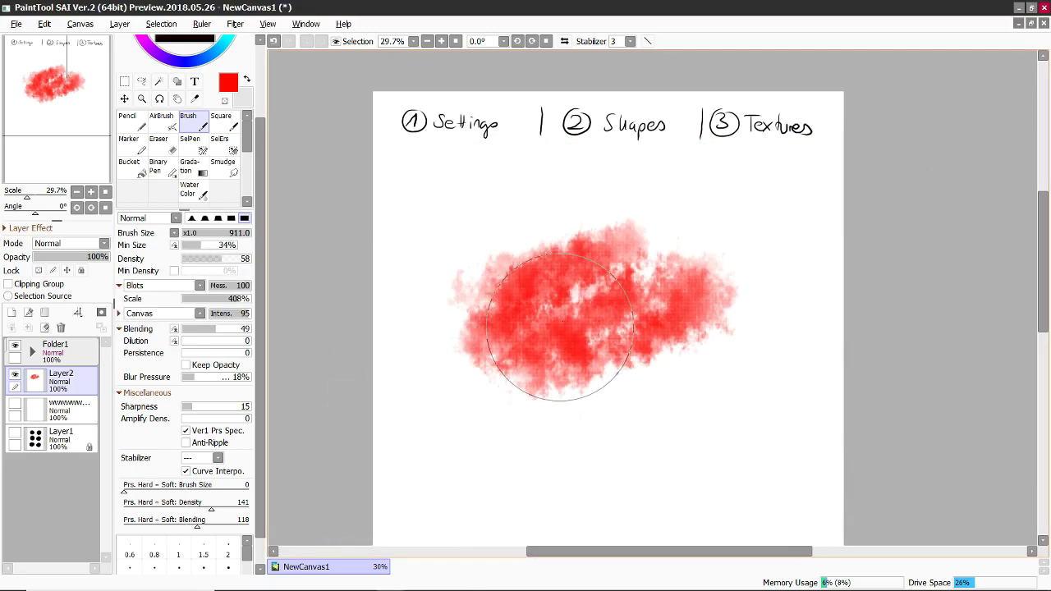
- Undo the red patch and set the brush texture back to No Texture
{"action": "left_click", "coordinate": [158, 286]}
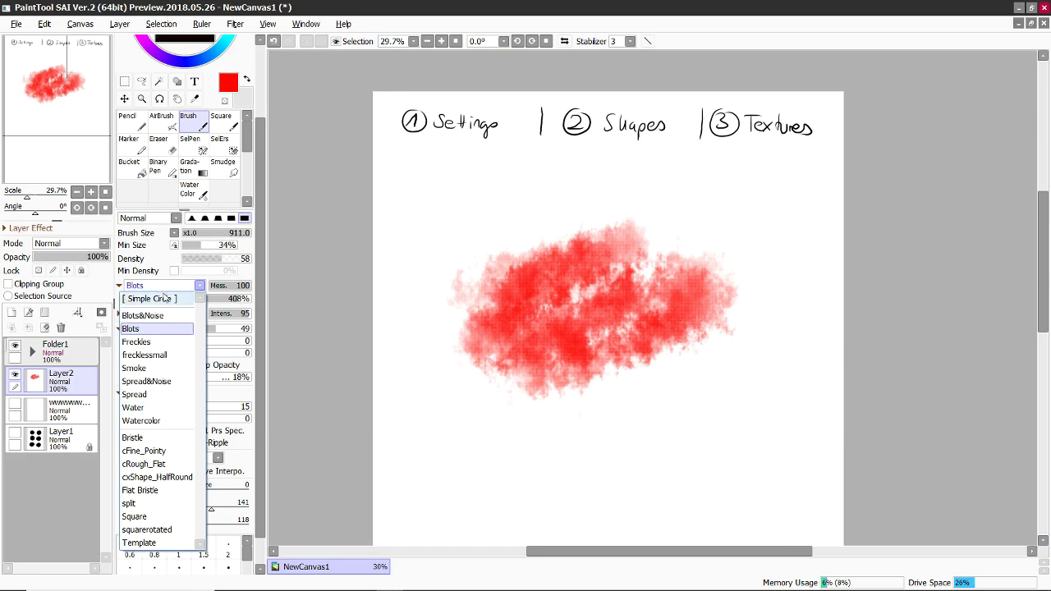
{"action": "left_click", "coordinate": [164, 287]}
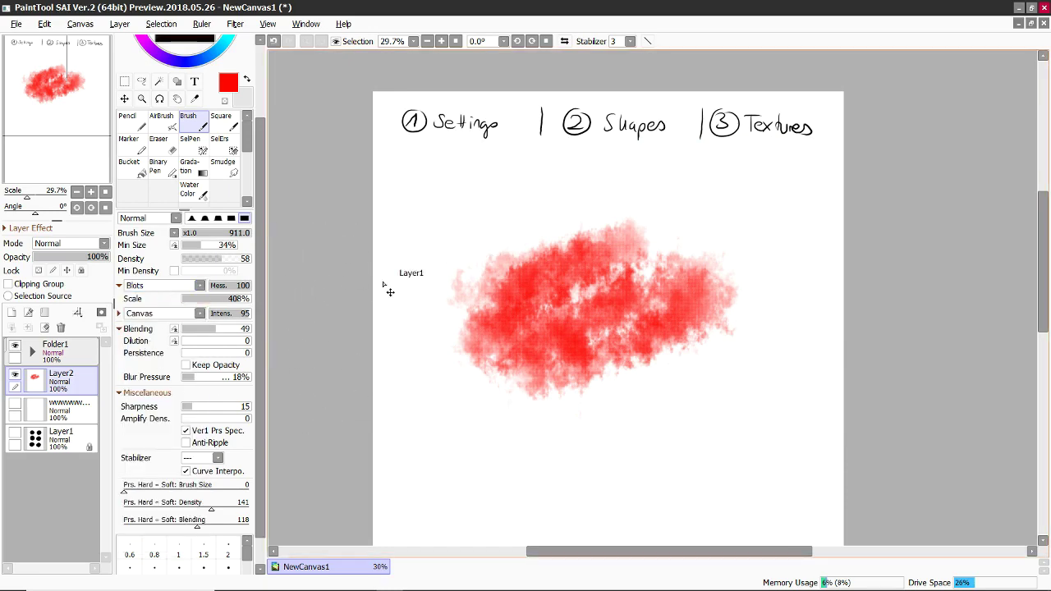
{"action": "key", "text": "ctrl+z"}
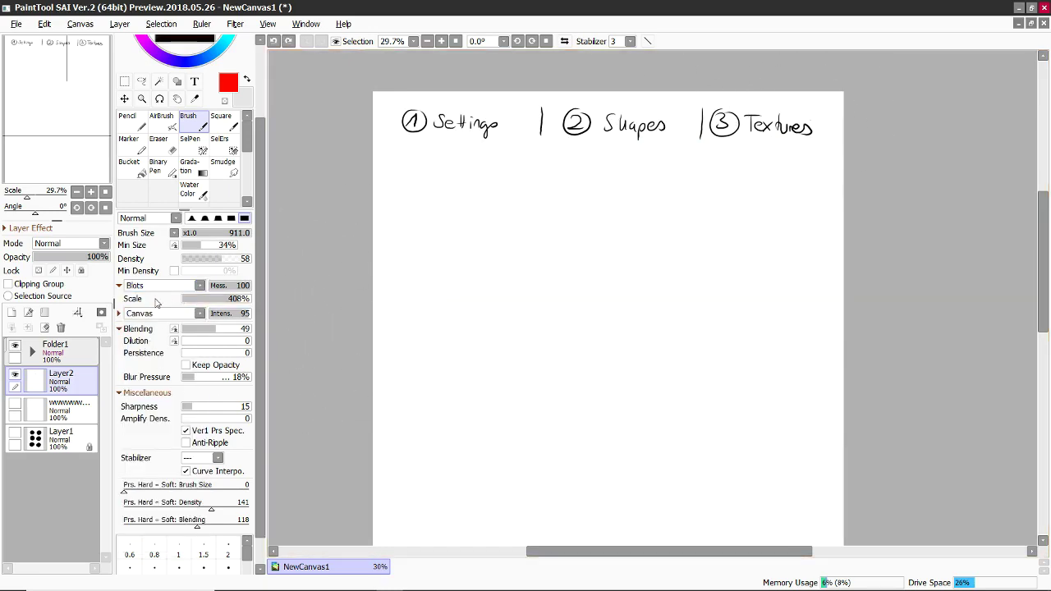
{"action": "left_click", "coordinate": [157, 314]}
{"action": "left_click", "coordinate": [162, 328]}
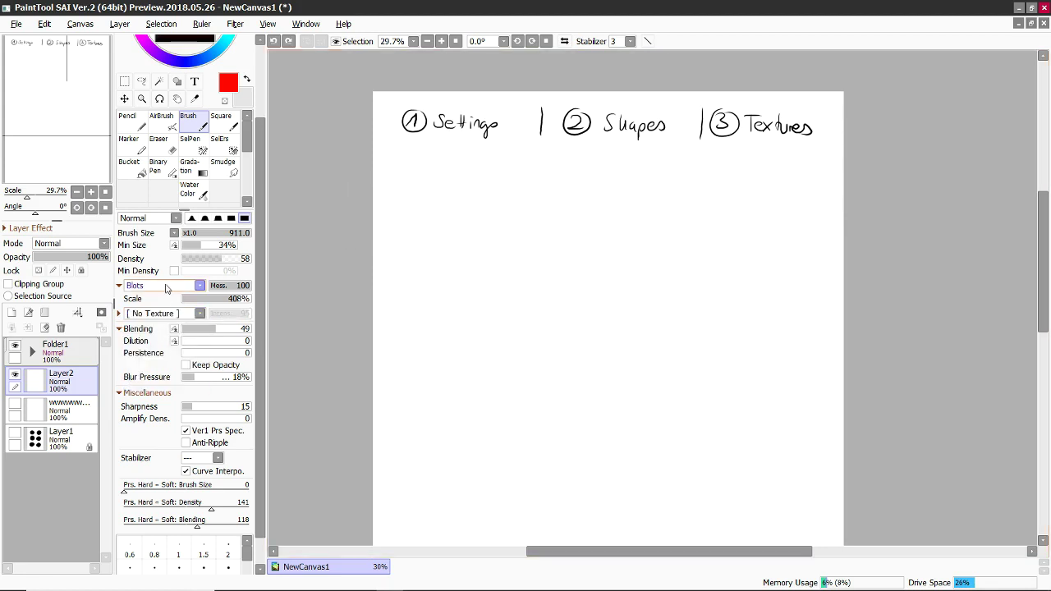
- Set the brush shape to Simple Circle
{"action": "left_click", "coordinate": [176, 287]}
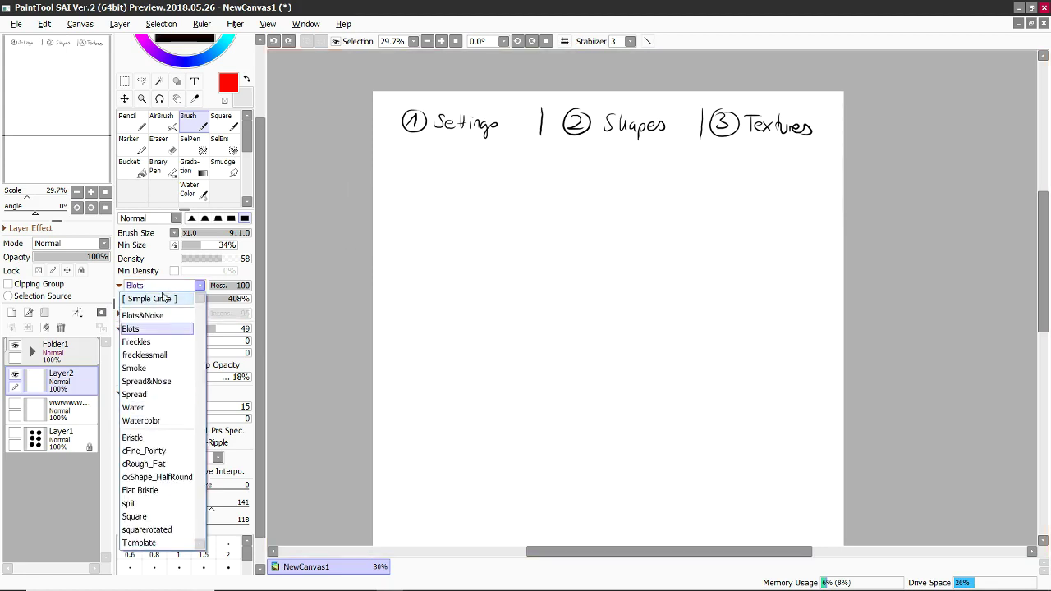
{"action": "left_click", "coordinate": [165, 285]}
{"action": "left_click", "coordinate": [165, 285]}
{"action": "left_click", "coordinate": [131, 300]}
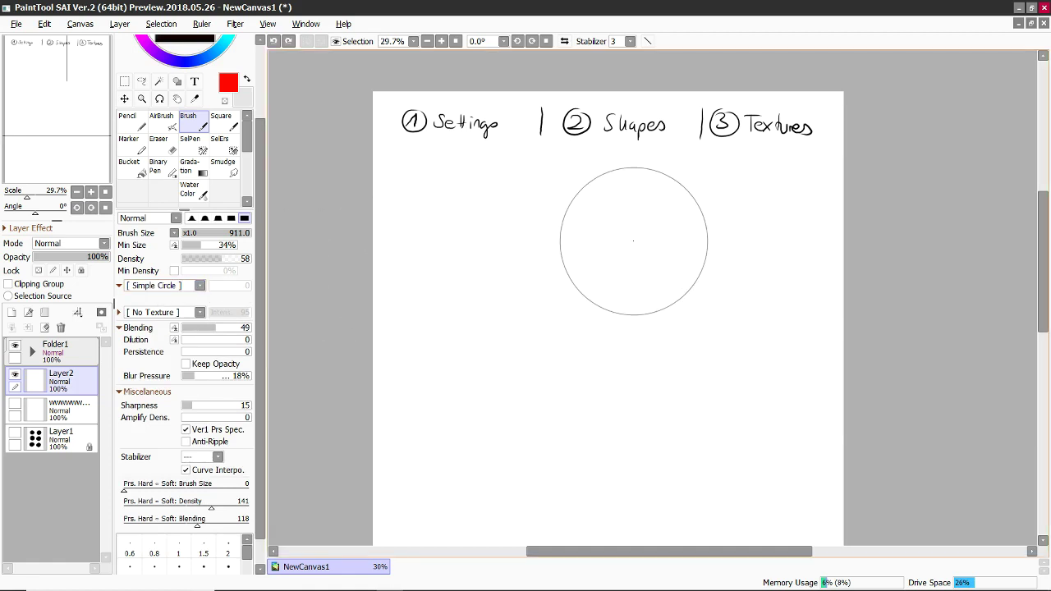
{"action": "scroll", "coordinate": [633, 240], "scroll_direction": "down", "scroll_amount": 2}
{"action": "scroll", "coordinate": [728, 383], "scroll_direction": "down", "scroll_amount": 2}
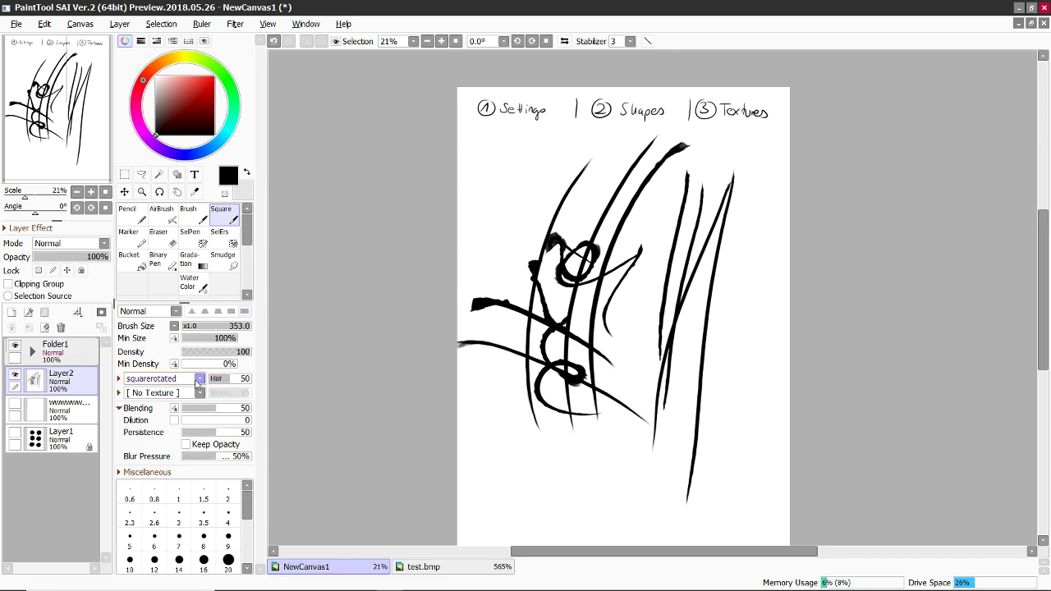
- Expand the squarerotated shape's settings of the Square brush and set its Direction to None
{"action": "left_click", "coordinate": [119, 379]}
{"action": "left_click", "coordinate": [199, 421]}
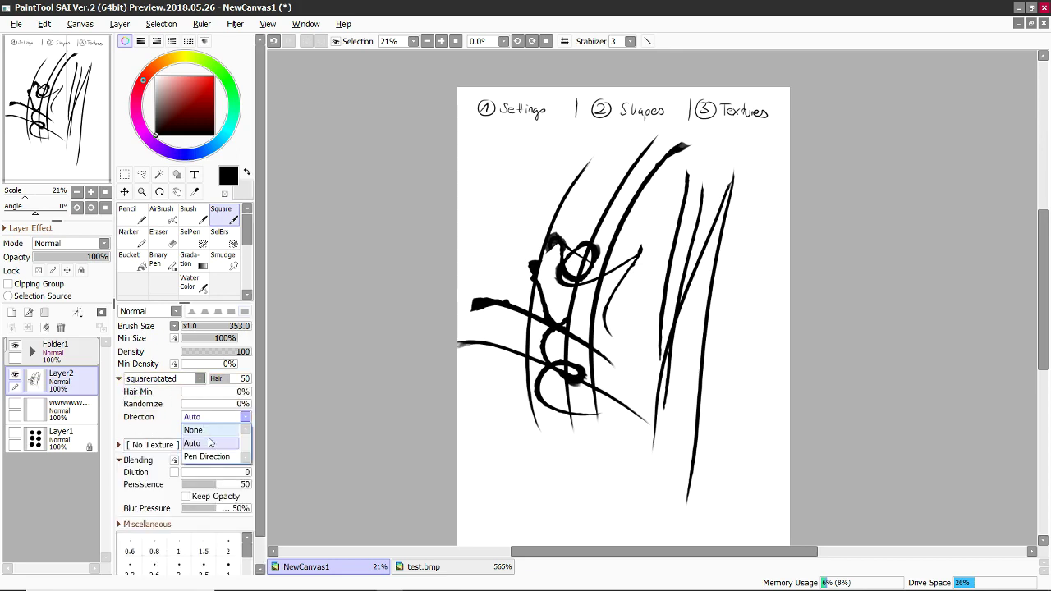
{"action": "left_click", "coordinate": [208, 433]}
- Paint one horizontal stroke and seven long vertical strokes down the page at brush size 236
{"action": "mouse_move", "coordinate": [517, 230]}
{"action": "left_mouse_down"}
{"action": "mouse_move", "coordinate": [486, 230]}
{"action": "mouse_move", "coordinate": [652, 256]}
{"action": "left_mouse_up"}
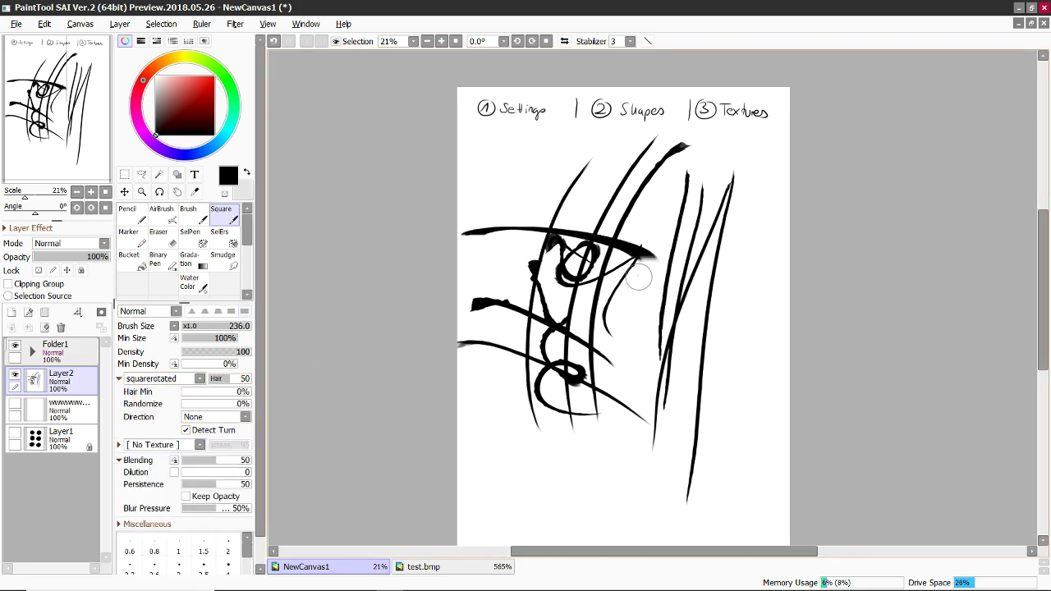
{"action": "left_click_drag", "start_coordinate": [700, 190], "coordinate": [677, 431]}
{"action": "left_click_drag", "start_coordinate": [736, 201], "coordinate": [711, 503]}
{"action": "left_click_drag", "start_coordinate": [680, 146], "coordinate": [657, 468]}
{"action": "left_click_drag", "start_coordinate": [647, 174], "coordinate": [630, 464]}
{"action": "left_click_drag", "start_coordinate": [593, 156], "coordinate": [579, 476]}
{"action": "left_click_drag", "start_coordinate": [562, 148], "coordinate": [548, 506]}
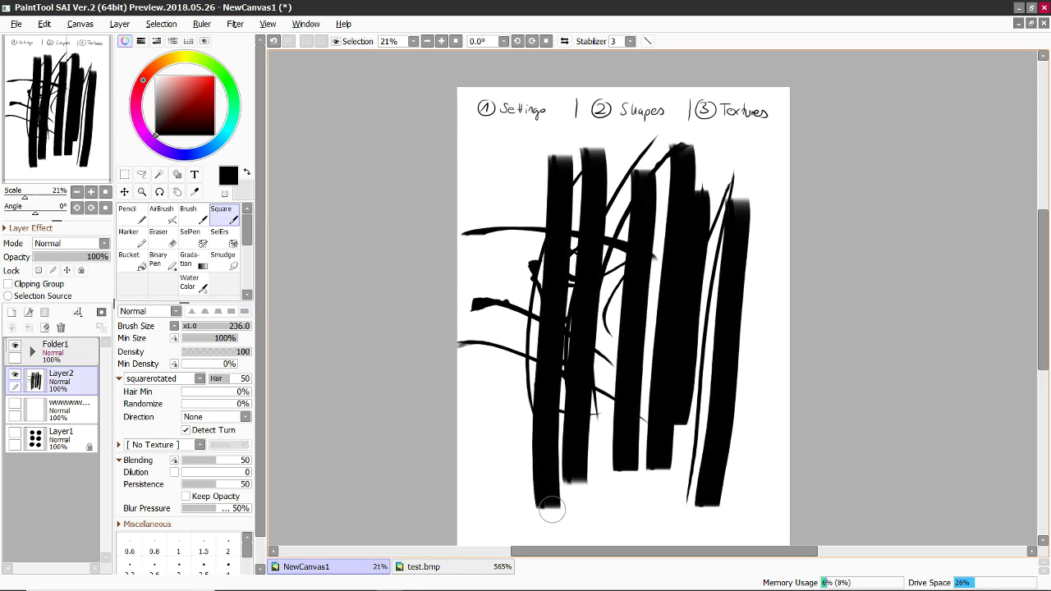
{"action": "left_click_drag", "start_coordinate": [527, 152], "coordinate": [514, 491]}
- Paint looping horizontal strokes across the lower page at brush size 242, and reduce the size to 183 for a vertical stroke
{"action": "left_click_drag", "start_coordinate": [675, 304], "coordinate": [680, 303]}
{"action": "mouse_move", "coordinate": [529, 428]}
{"action": "left_mouse_down"}
{"action": "mouse_move", "coordinate": [566, 462]}
{"action": "mouse_move", "coordinate": [674, 500]}
{"action": "left_mouse_up"}
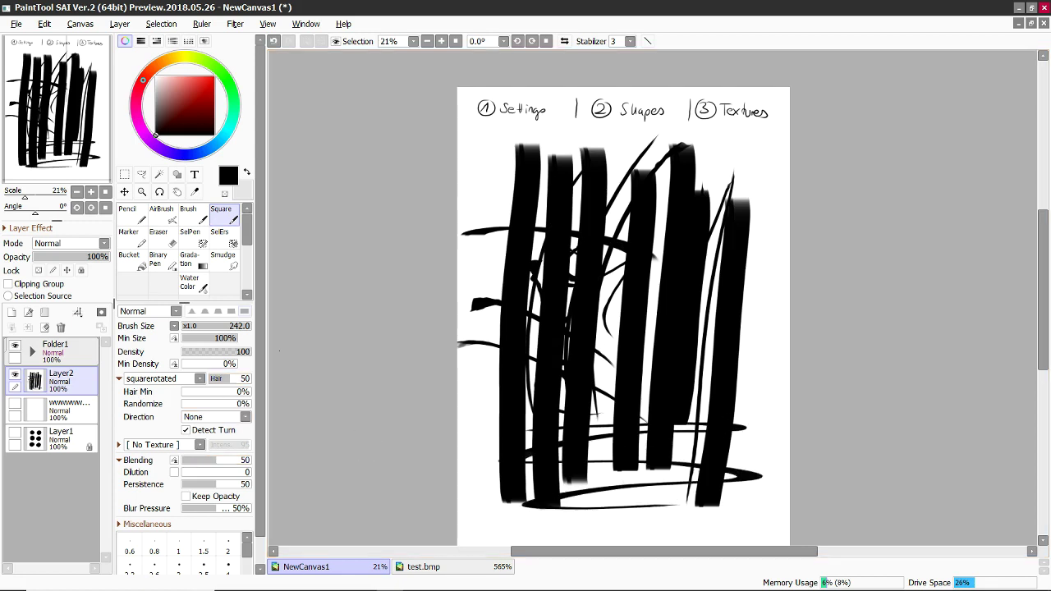
{"action": "mouse_move", "coordinate": [535, 158]}
{"action": "left_mouse_down"}
{"action": "mouse_move", "coordinate": [488, 159]}
{"action": "mouse_move", "coordinate": [504, 157]}
{"action": "left_mouse_up"}
{"action": "left_click_drag", "start_coordinate": [486, 153], "coordinate": [483, 305]}
- Undo all the black test strokes on Layer2, leaving only the headings on the page
{"action": "key", "text": "ctrl+z"}
{"action": "key", "text": "ctrl+z"}
{"action": "key", "text": "ctrl+z"}
{"action": "key", "text": "ctrl+z"}
{"action": "key", "text": "ctrl+z"}
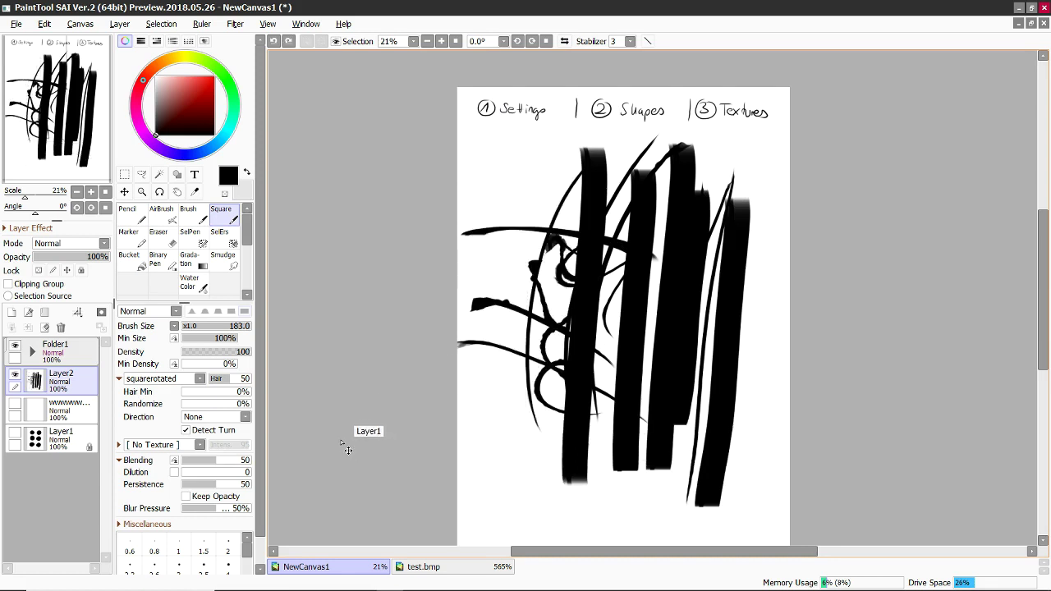
{"action": "key", "text": "ctrl+z"}
{"action": "key", "text": "ctrl+z"}
{"action": "key", "text": "ctrl+z"}
{"action": "key", "text": "ctrl+z"}
{"action": "key", "text": "ctrl+z"}
{"action": "key", "text": "ctrl+z"}
{"action": "key", "text": "ctrl+z"}
{"action": "key", "text": "ctrl+z"}
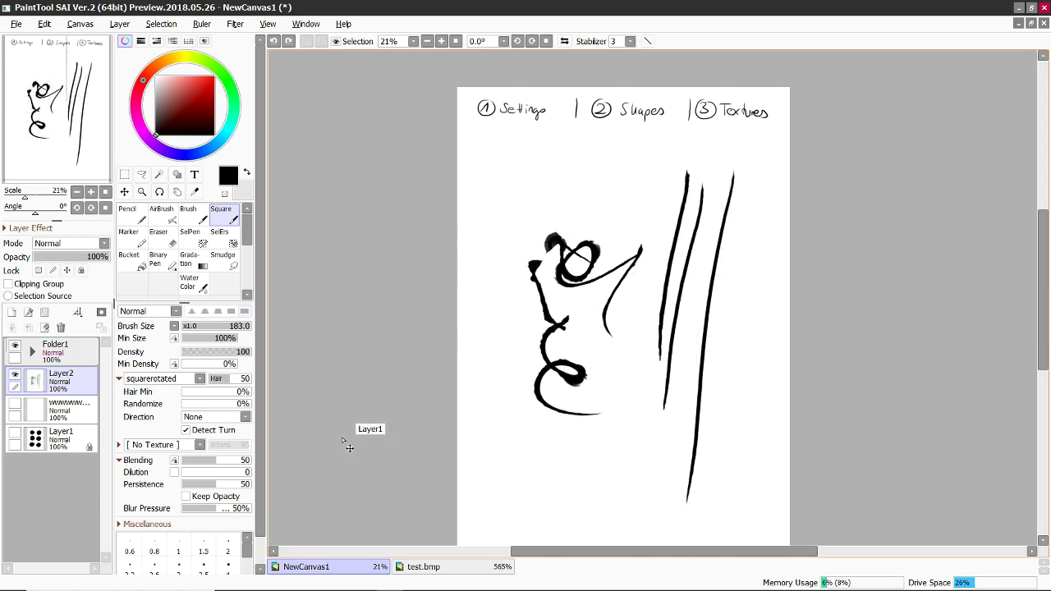
{"action": "key", "text": "ctrl+z"}
{"action": "key", "text": "ctrl+z"}
{"action": "key", "text": "ctrl+z"}
{"action": "key", "text": "ctrl+z"}
{"action": "key", "text": "ctrl+z"}
{"action": "key", "text": "ctrl+z"}
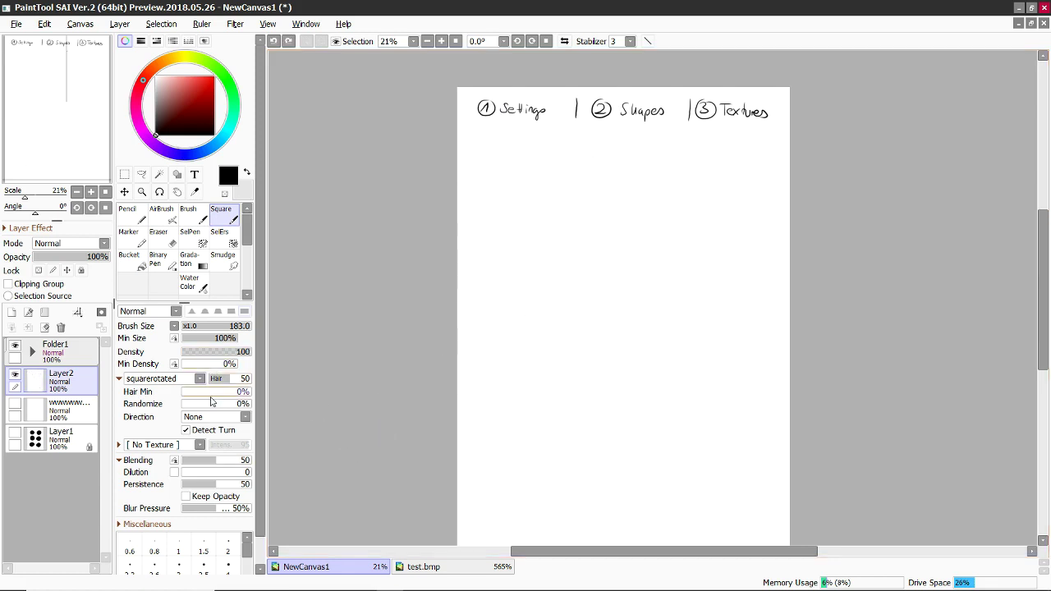
- Set the squarerotated shape's Direction to Pen Direction and paint large looping strokes across the page at brush size 183
{"action": "left_click", "coordinate": [215, 417]}
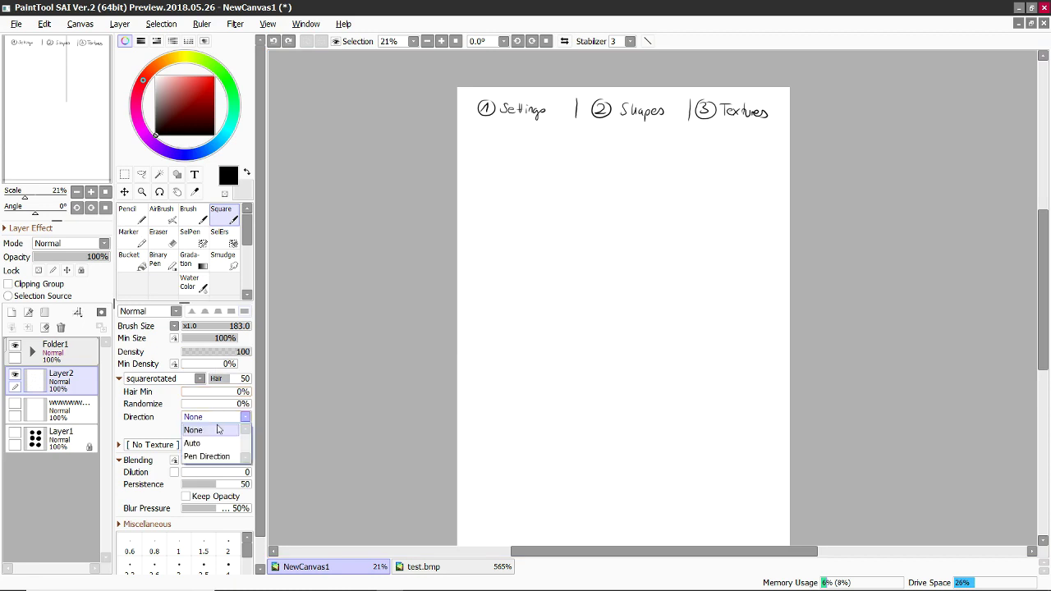
{"action": "left_click", "coordinate": [211, 458]}
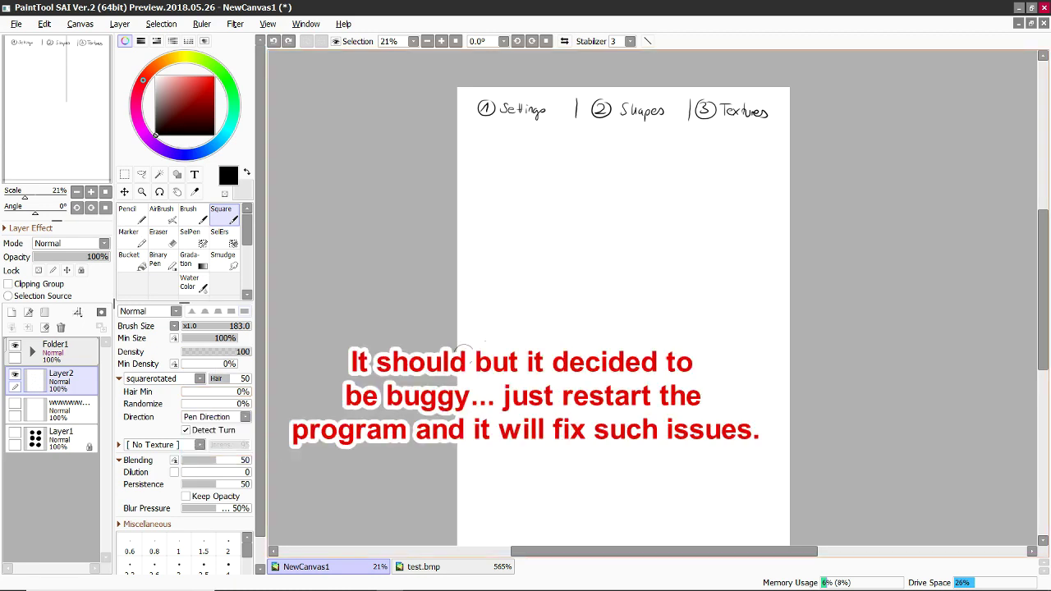
{"action": "mouse_move", "coordinate": [533, 211]}
{"action": "left_mouse_down"}
{"action": "mouse_move", "coordinate": [497, 266]}
{"action": "mouse_move", "coordinate": [547, 177]}
{"action": "mouse_move", "coordinate": [740, 347]}
{"action": "mouse_move", "coordinate": [645, 199]}
{"action": "left_mouse_up"}
{"action": "mouse_move", "coordinate": [600, 320]}
{"action": "left_mouse_down"}
{"action": "mouse_move", "coordinate": [621, 288]}
{"action": "mouse_move", "coordinate": [513, 448]}
{"action": "mouse_move", "coordinate": [677, 291]}
{"action": "left_mouse_up"}
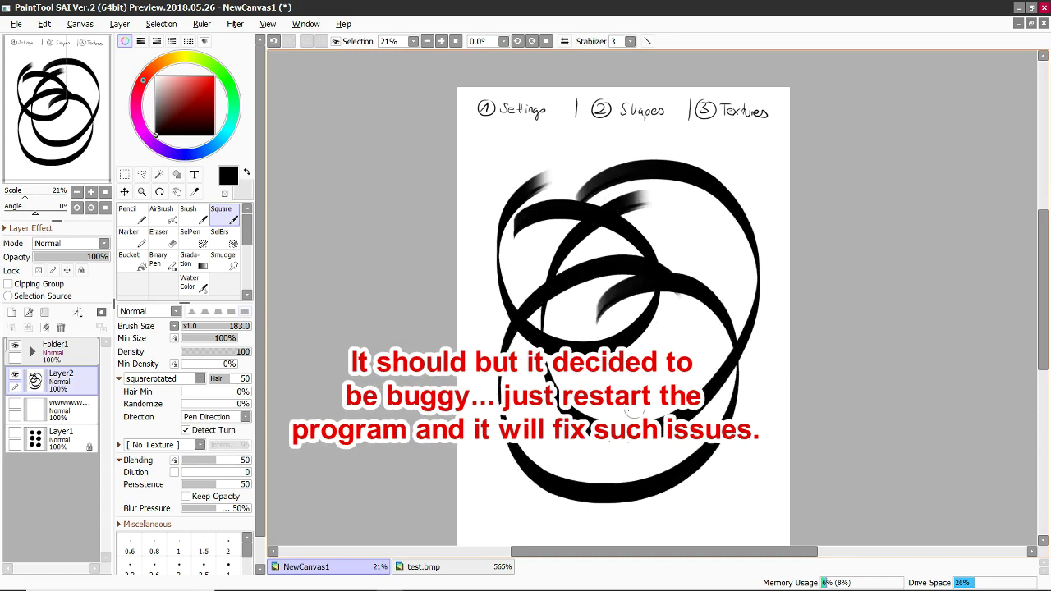
- Paint further overlapping loops and a jagged vertical stroke across the page with the squarerotated shape at brush size 183
{"action": "mouse_move", "coordinate": [559, 362]}
{"action": "left_mouse_down"}
{"action": "mouse_move", "coordinate": [666, 510]}
{"action": "mouse_move", "coordinate": [726, 317]}
{"action": "mouse_move", "coordinate": [669, 337]}
{"action": "mouse_move", "coordinate": [662, 250]}
{"action": "left_mouse_up"}
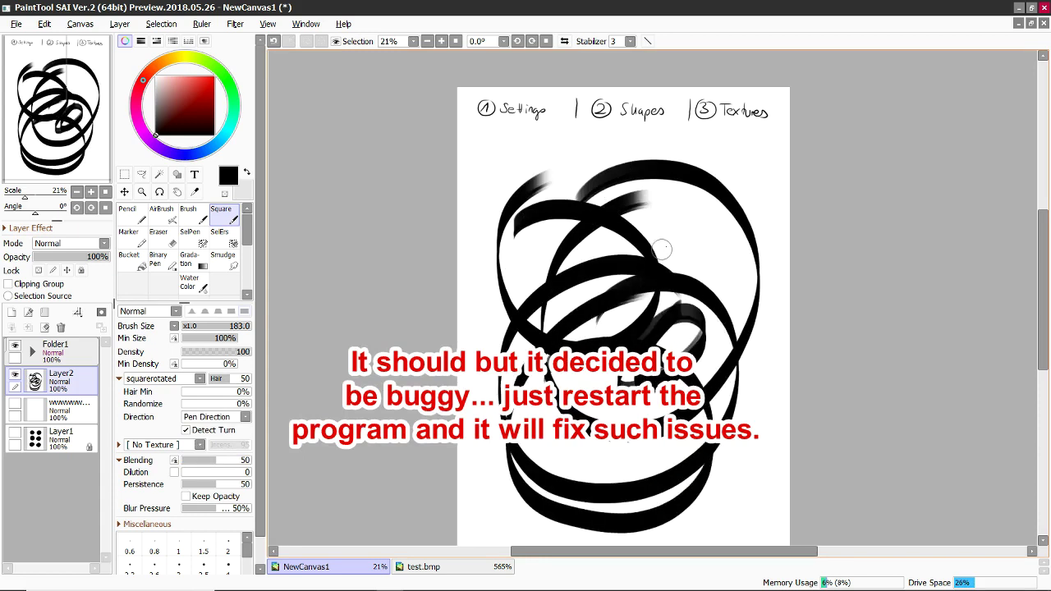
{"action": "mouse_move", "coordinate": [686, 198]}
{"action": "left_mouse_down"}
{"action": "mouse_move", "coordinate": [691, 293]}
{"action": "mouse_move", "coordinate": [725, 441]}
{"action": "mouse_move", "coordinate": [698, 209]}
{"action": "mouse_move", "coordinate": [680, 368]}
{"action": "left_mouse_up"}
- Undo all the black looping strokes on Layer2, leaving only the headings on the page
{"action": "key", "text": "ctrl+z"}
{"action": "key", "text": "ctrl+z"}
{"action": "key", "text": "ctrl+z"}
{"action": "key", "text": "ctrl+z"}
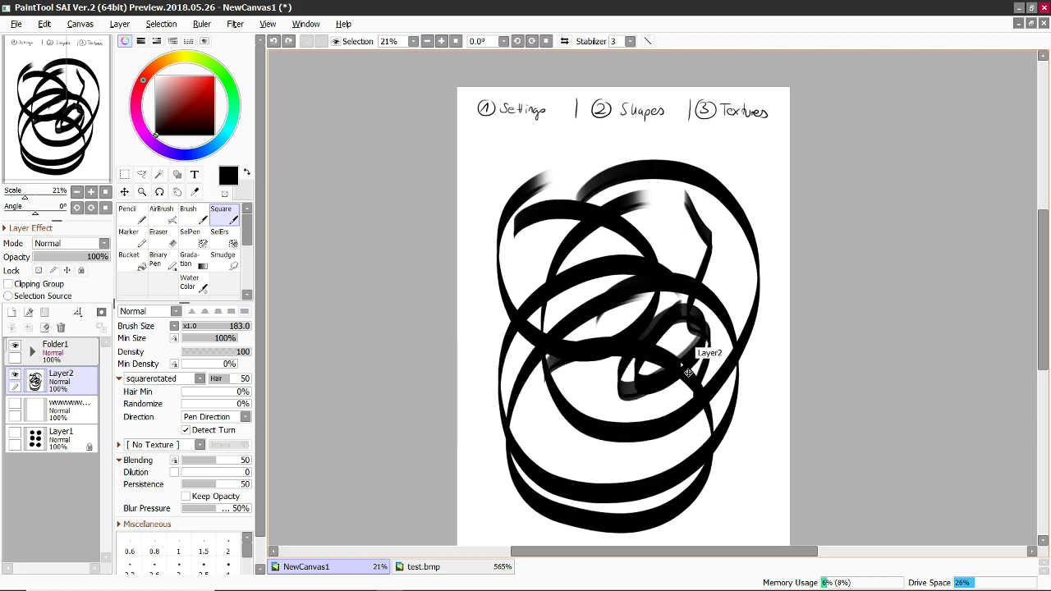
{"action": "key", "text": "ctrl+z"}
{"action": "key", "text": "ctrl+z"}
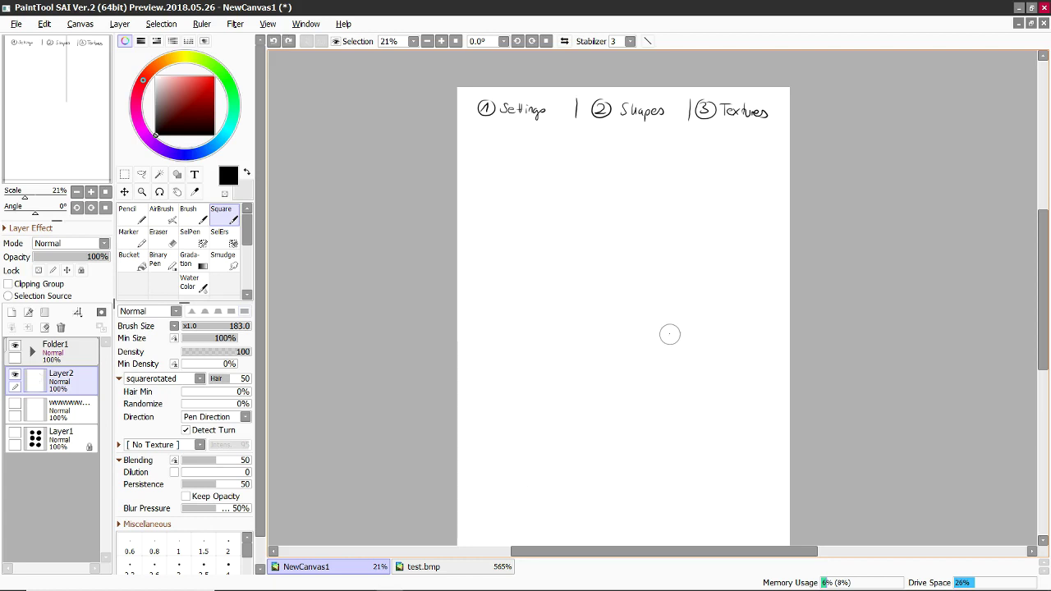
- Switch to the Brush tool, choose pure red as the colour and scribble overlapping soft strokes on the page below the headings
{"action": "scroll", "coordinate": [673, 347], "scroll_direction": "down", "scroll_amount": 3}
{"action": "scroll", "coordinate": [683, 272], "scroll_direction": "up", "scroll_amount": 2}
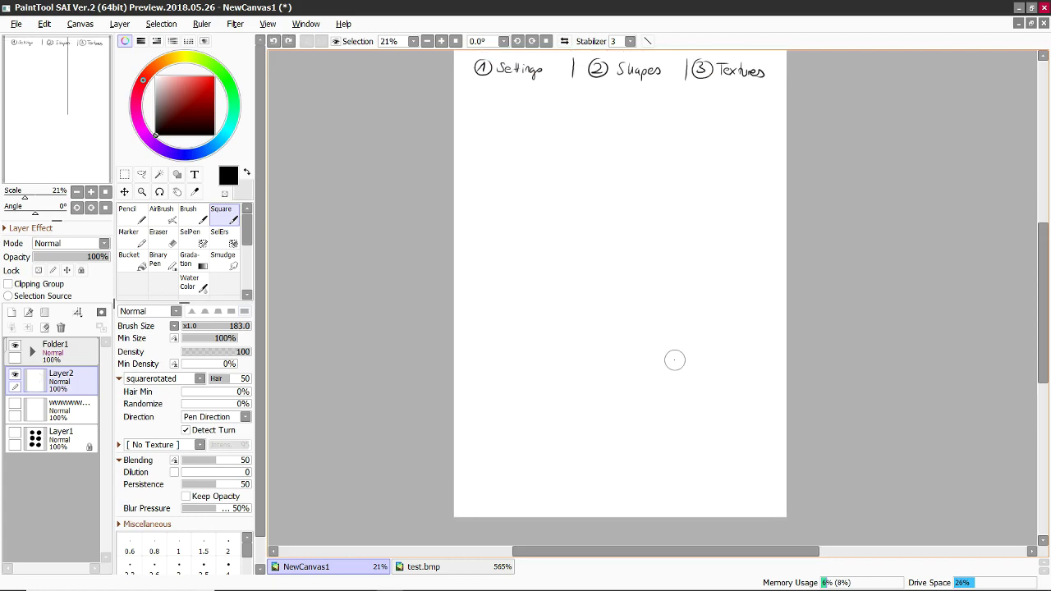
{"action": "scroll", "coordinate": [728, 291], "scroll_direction": "down", "scroll_amount": 2}
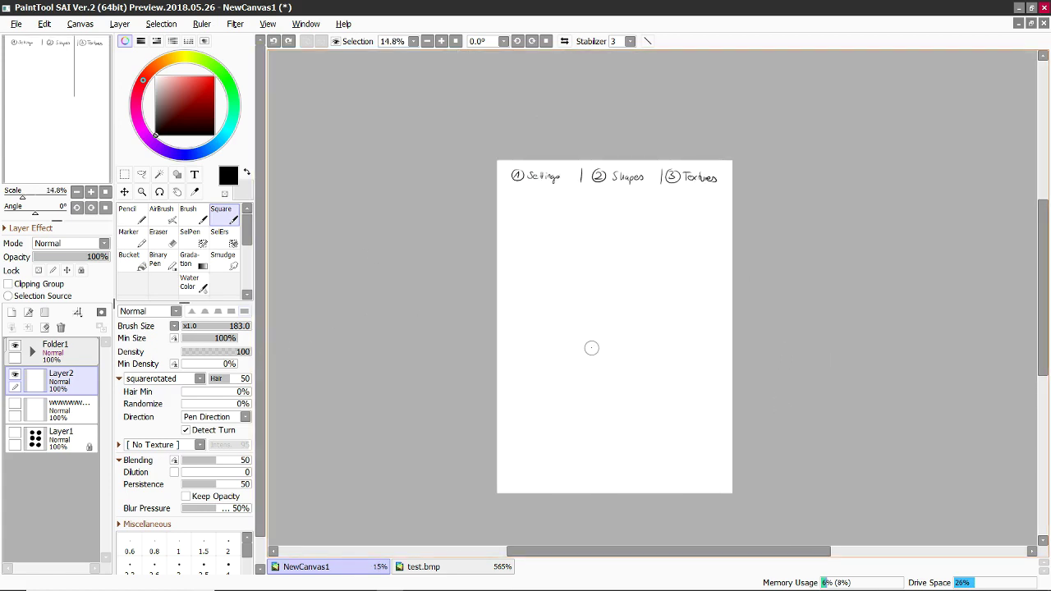
{"action": "key", "text": "b"}
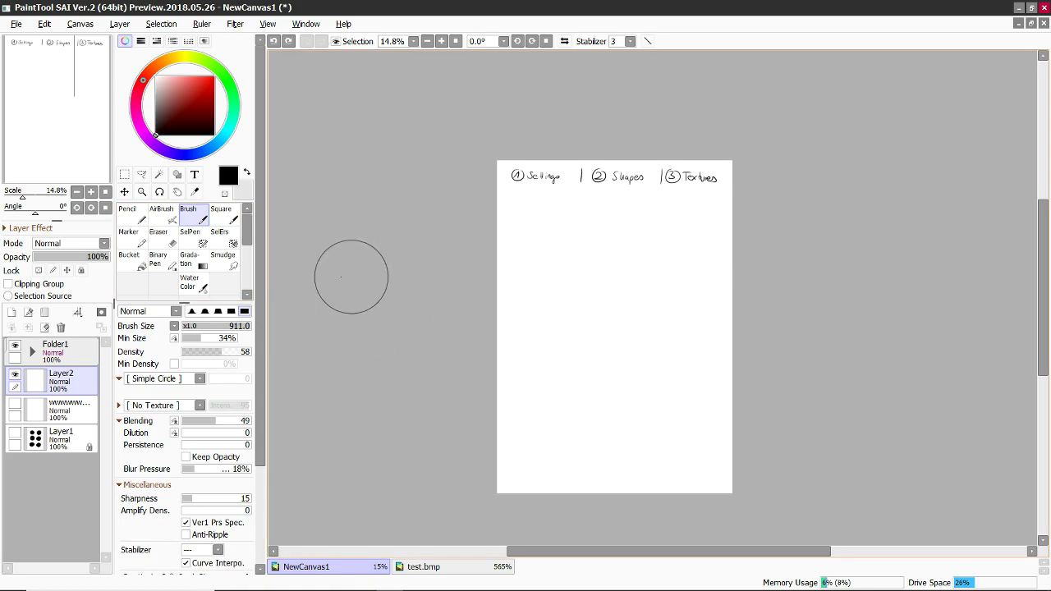
{"action": "key", "text": "["}
{"action": "mouse_move", "coordinate": [544, 232]}
{"action": "left_mouse_down"}
{"action": "mouse_move", "coordinate": [616, 258]}
{"action": "mouse_move", "coordinate": [558, 271]}
{"action": "mouse_move", "coordinate": [543, 371]}
{"action": "left_mouse_up"}
- Switch to the AirBrush tool and paint a test stroke over the red scribble in Multiply mode at brush size 905
{"action": "left_click", "coordinate": [135, 235]}
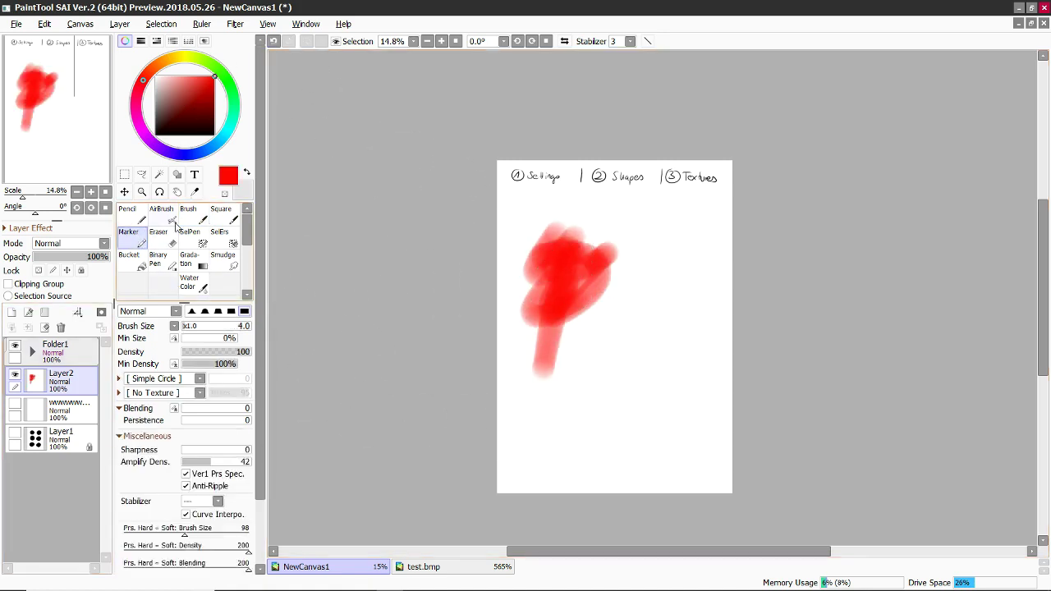
{"action": "left_click", "coordinate": [171, 221]}
{"action": "left_click_drag", "start_coordinate": [663, 260], "coordinate": [608, 346]}
- Undo all the red test strokes on Layer2
{"action": "key", "text": "ctrl+z"}
{"action": "key", "text": "ctrl+z"}
{"action": "key", "text": "ctrl+z"}
{"action": "key", "text": "ctrl+z"}
{"action": "key", "text": "ctrl+z"}
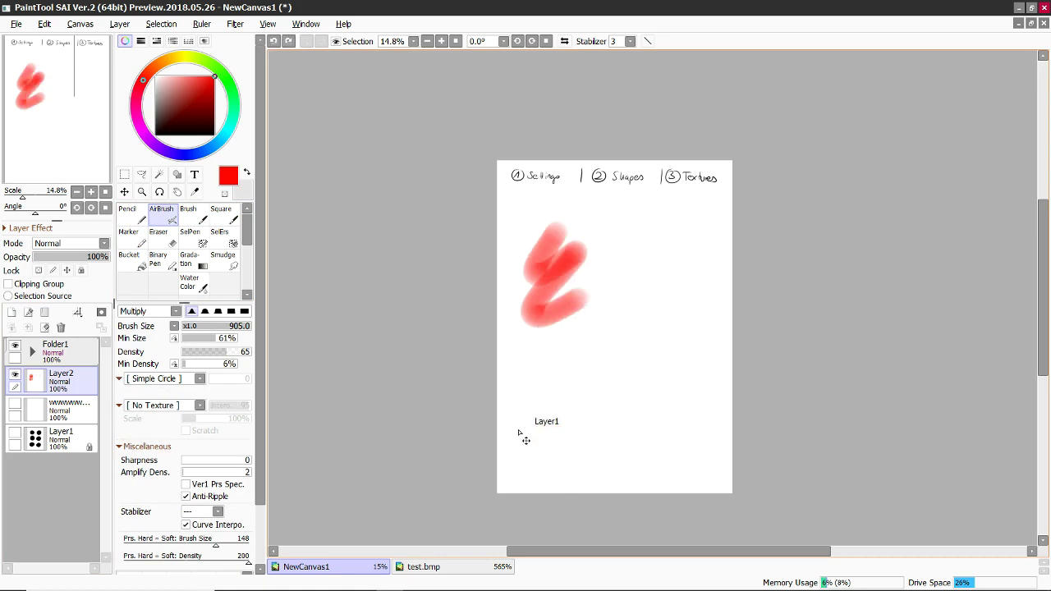
- Keep the AirBrush's shape as Simple Circle, paint a test stroke across the upper page, and undo it
{"action": "left_click", "coordinate": [183, 382]}
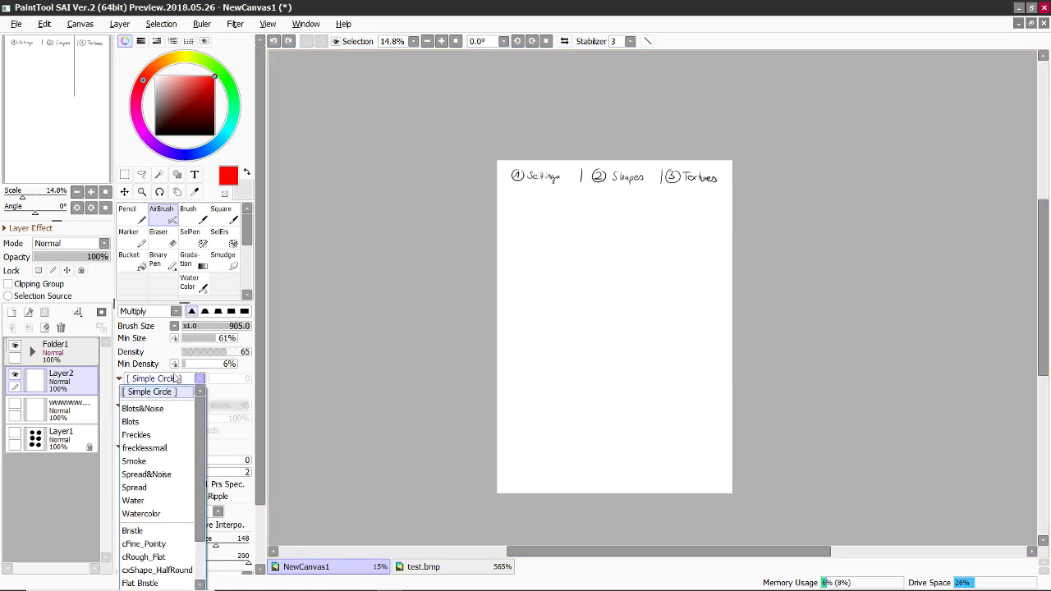
{"action": "left_click", "coordinate": [166, 396]}
{"action": "mouse_move", "coordinate": [650, 258]}
{"action": "left_mouse_down"}
{"action": "mouse_move", "coordinate": [615, 364]}
{"action": "mouse_move", "coordinate": [519, 212]}
{"action": "left_mouse_up"}
{"action": "key", "text": "ctrl+z"}
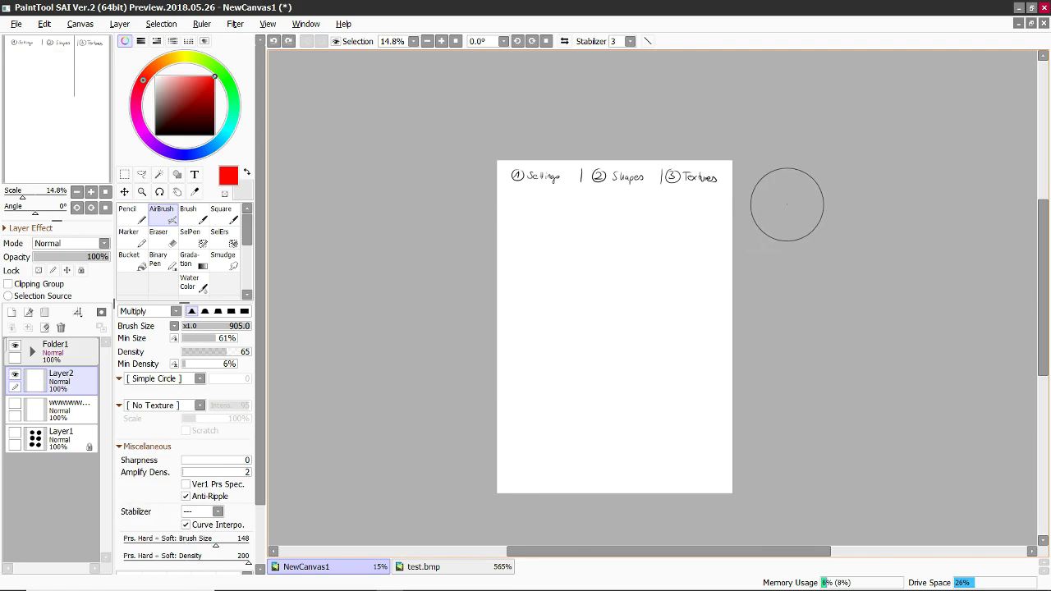